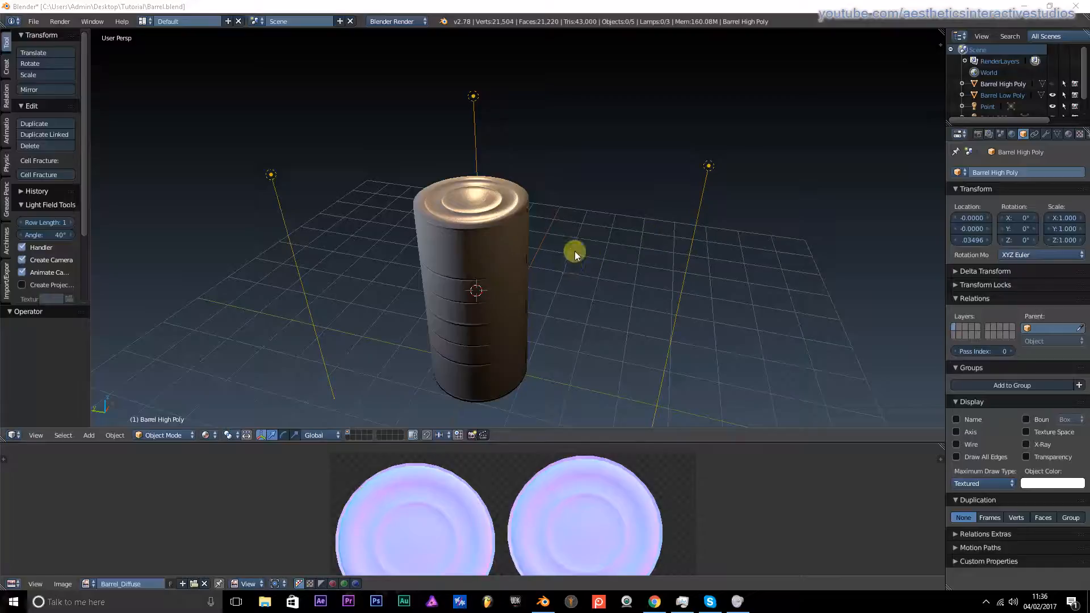
- Switch the viewport to solid shading and examine the low-poly barrel from several sides
{"action": "middle_click_drag", "start_coordinate": [529, 246], "coordinate": [516, 186]}
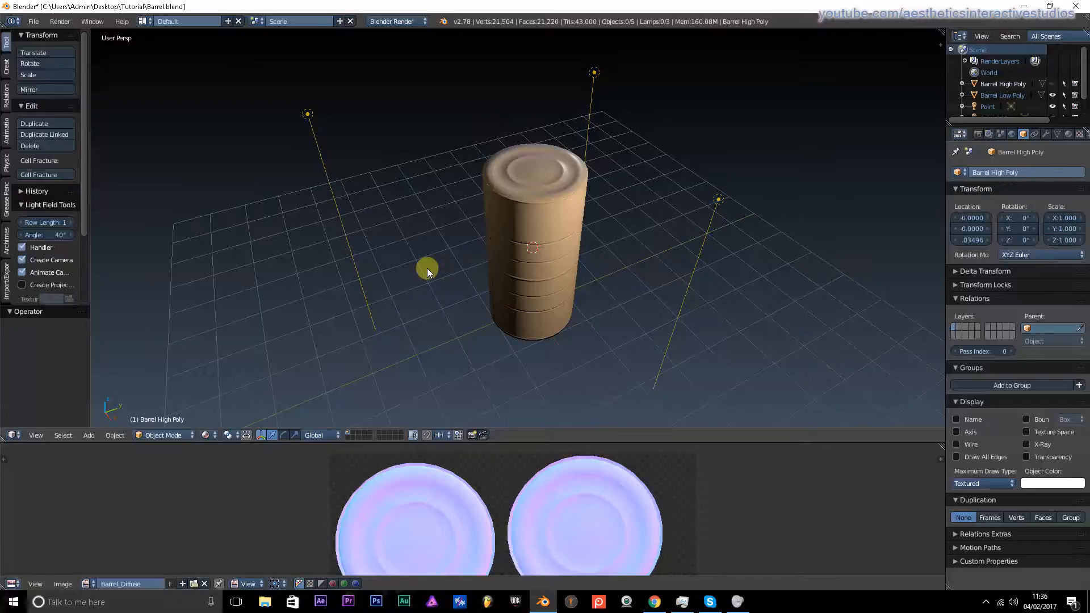
{"action": "key", "text": "z"}
{"action": "key", "text": "z"}
{"action": "middle_click_drag", "start_coordinate": [469, 230], "coordinate": [424, 180]}
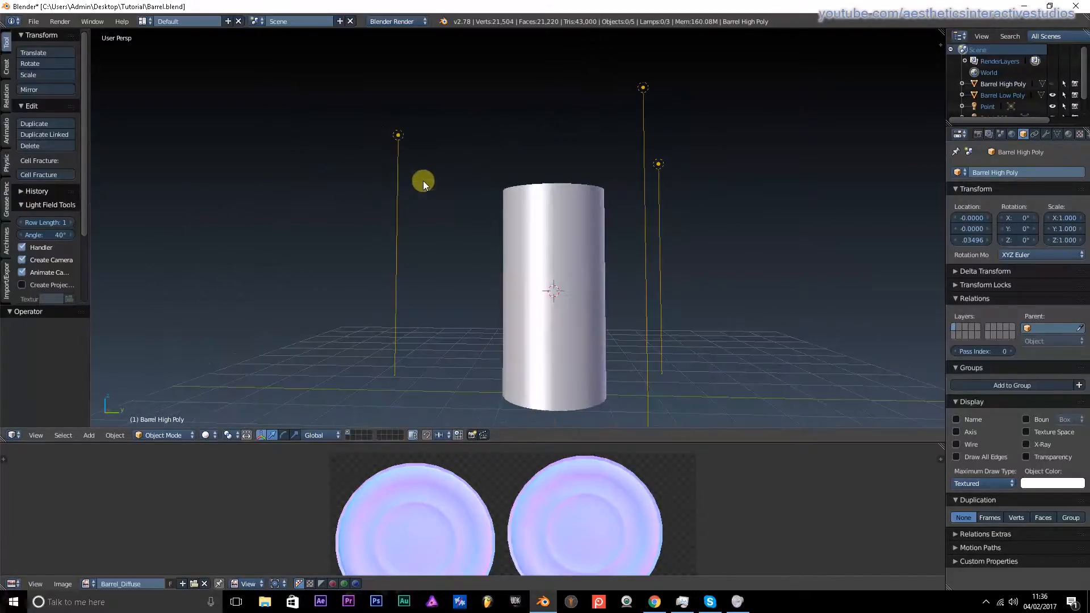
{"action": "scroll", "coordinate": [577, 250], "scroll_direction": "up", "scroll_amount": 5}
{"action": "middle_click_drag", "start_coordinate": [577, 251], "coordinate": [390, 241]}
{"action": "scroll", "coordinate": [611, 278], "scroll_direction": "down", "scroll_amount": 4}
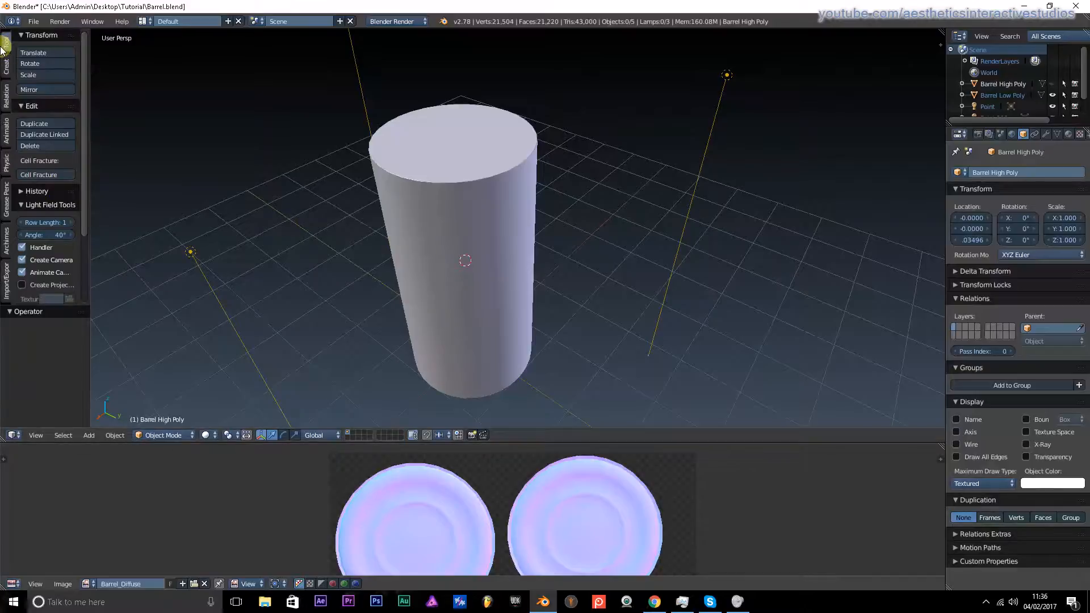
{"action": "scroll", "coordinate": [43, 128], "scroll_direction": "down", "scroll_amount": 4}
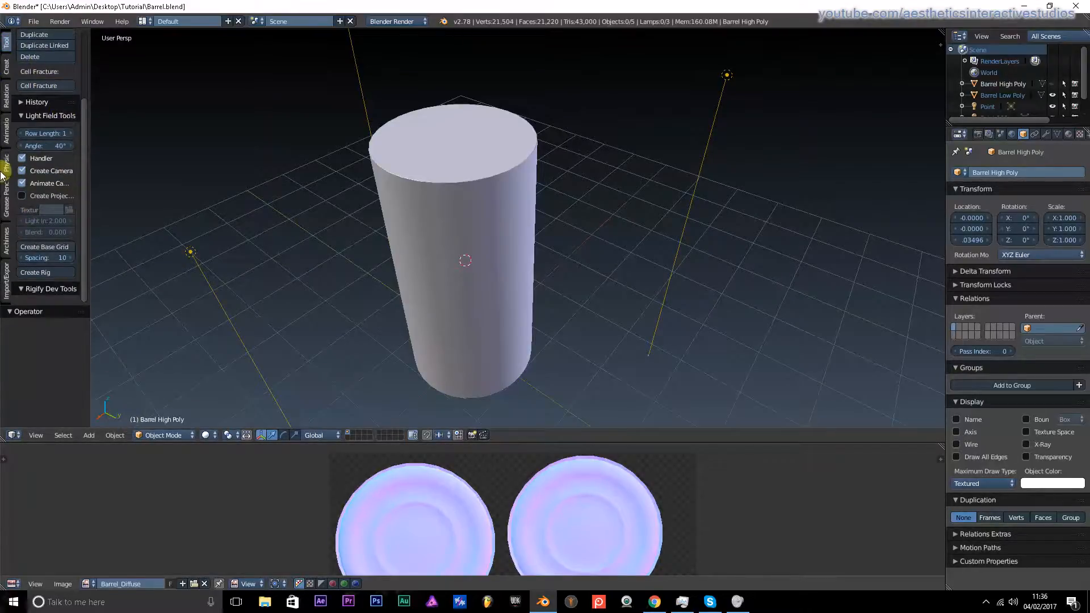
{"action": "scroll", "coordinate": [2, 170], "scroll_direction": "up", "scroll_amount": 4}
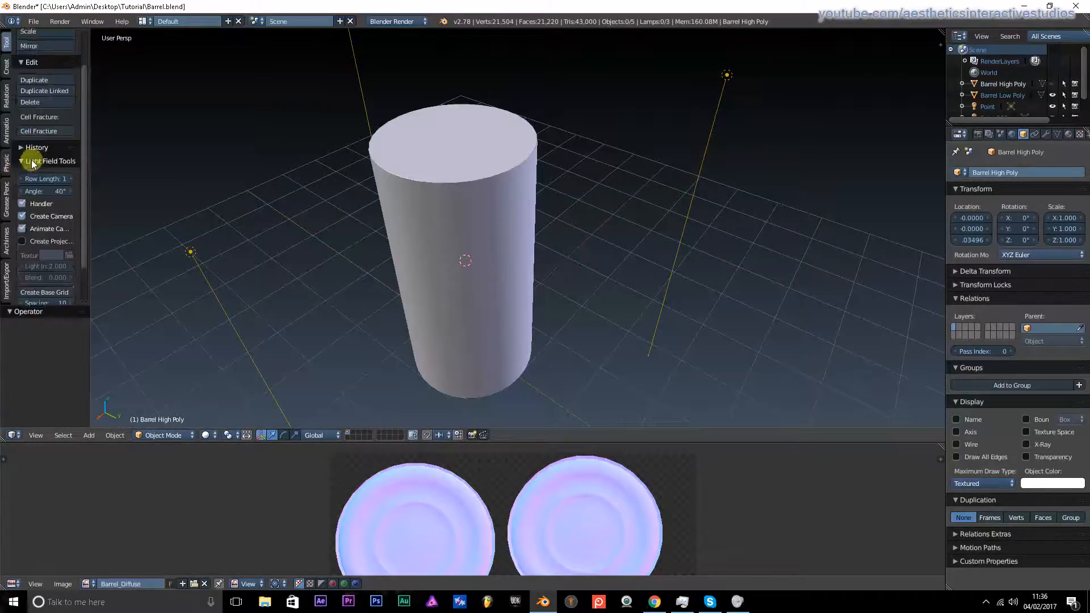
{"action": "left_click", "coordinate": [7, 64]}
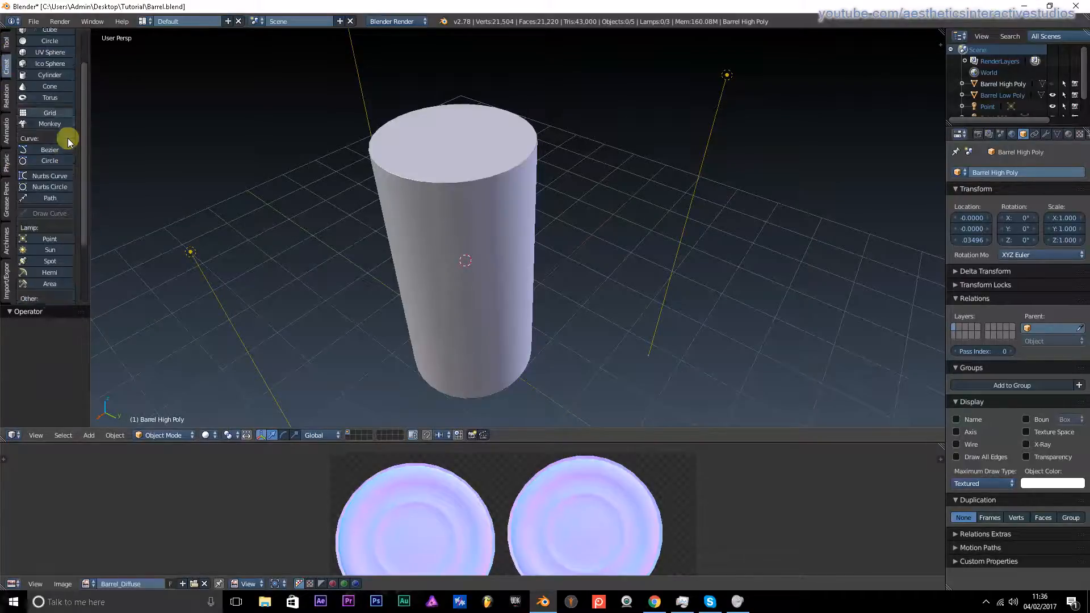
{"action": "left_click", "coordinate": [5, 47]}
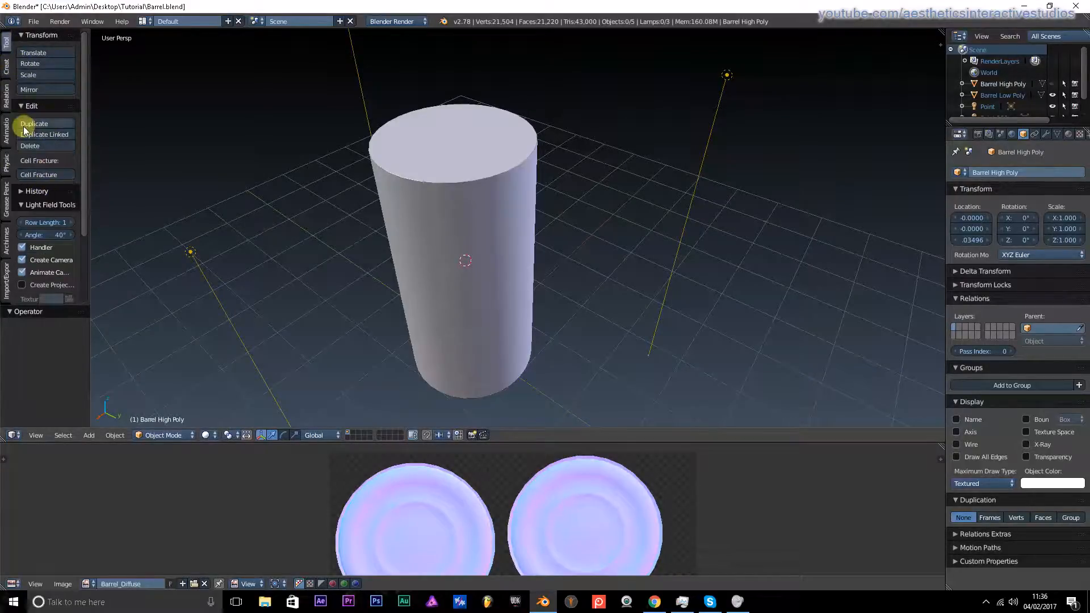
{"action": "scroll", "coordinate": [35, 170], "scroll_direction": "down", "scroll_amount": 2}
{"action": "scroll", "coordinate": [273, 292], "scroll_direction": "down", "scroll_amount": 2}
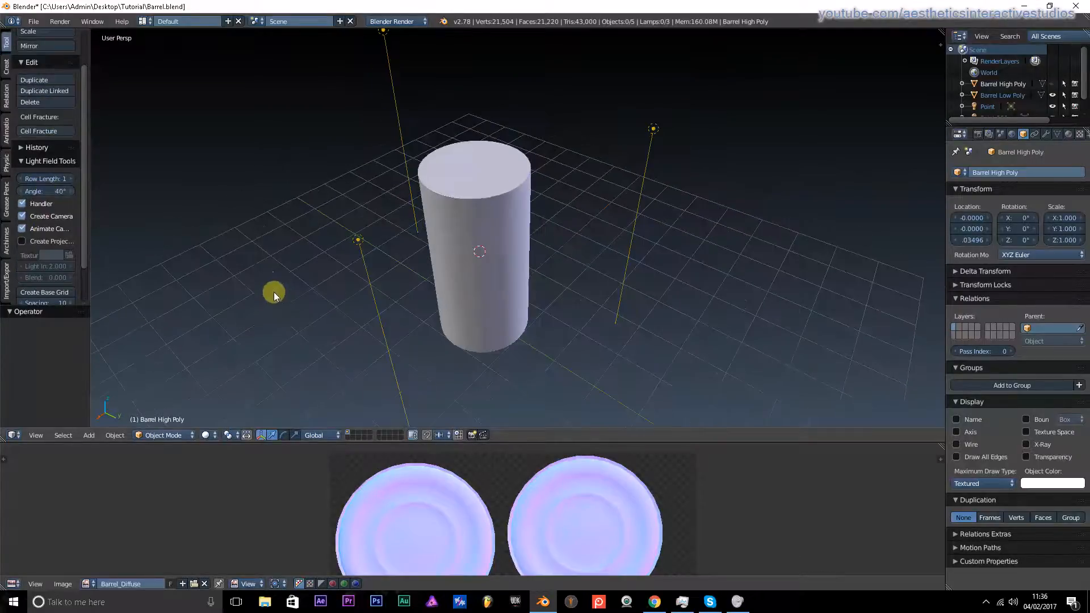
- Compare flat and smooth shading on Barrel Low Poly and examine its mesh in Edit Mode
{"action": "scroll", "coordinate": [445, 276], "scroll_direction": "up", "scroll_amount": 4}
{"action": "right_click", "coordinate": [427, 249]}
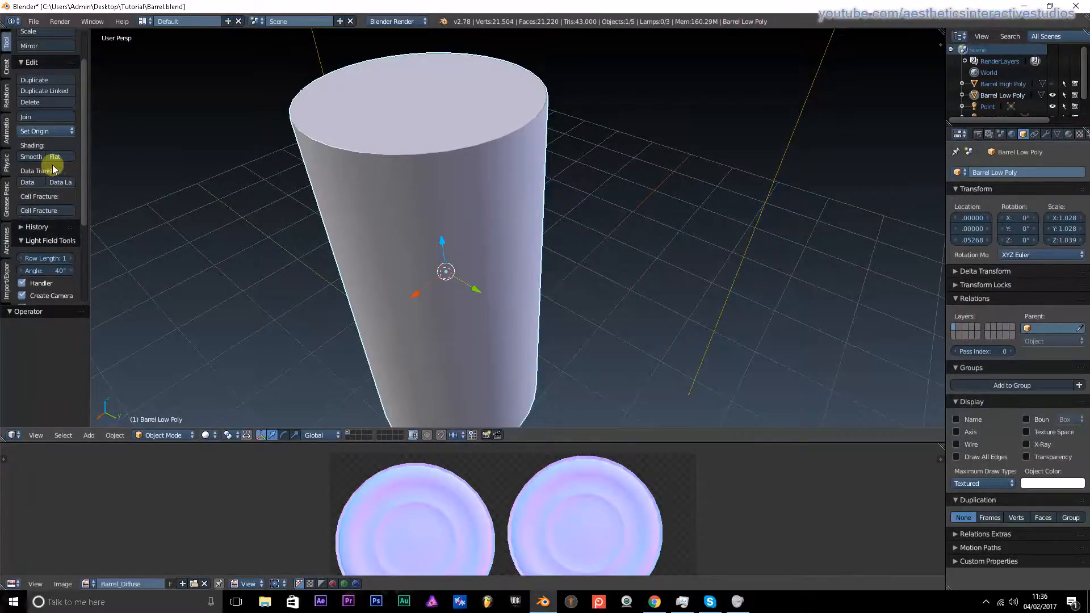
{"action": "mouse_move", "coordinate": [465, 227]}
{"action": "middle_mouse_down"}
{"action": "mouse_move", "coordinate": [482, 191]}
{"action": "mouse_move", "coordinate": [445, 127]}
{"action": "mouse_move", "coordinate": [276, 214]}
{"action": "mouse_move", "coordinate": [555, 221]}
{"action": "middle_mouse_up"}
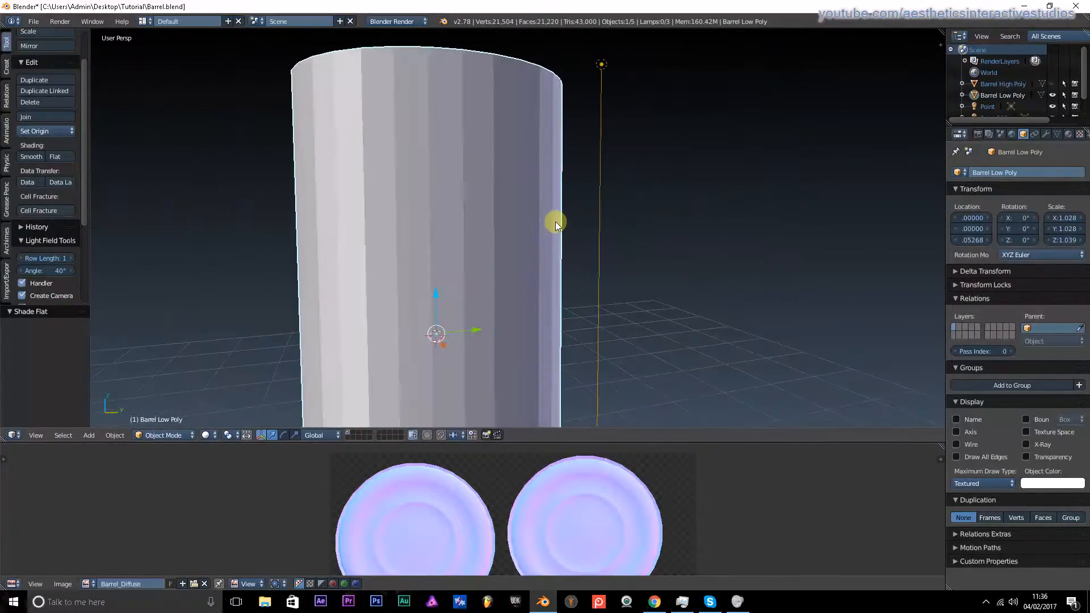
{"action": "key", "text": "Tab"}
{"action": "key", "text": "a"}
{"action": "mouse_move", "coordinate": [529, 188]}
{"action": "middle_mouse_down"}
{"action": "mouse_move", "coordinate": [272, 202]}
{"action": "mouse_move", "coordinate": [596, 236]}
{"action": "mouse_move", "coordinate": [380, 224]}
{"action": "mouse_move", "coordinate": [434, 190]}
{"action": "mouse_move", "coordinate": [436, 214]}
{"action": "mouse_move", "coordinate": [481, 223]}
{"action": "mouse_move", "coordinate": [430, 258]}
{"action": "middle_mouse_up"}
{"action": "key", "text": "Tab"}
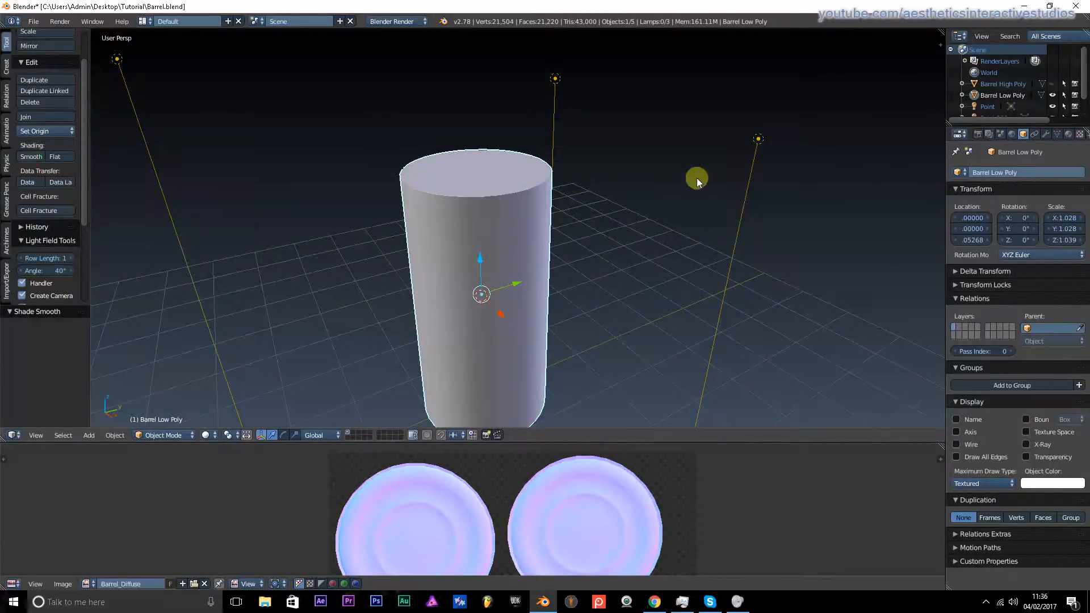
- Hide Barrel Low Poly, and show and select Barrel High Poly instead
{"action": "left_click", "coordinate": [1054, 95]}
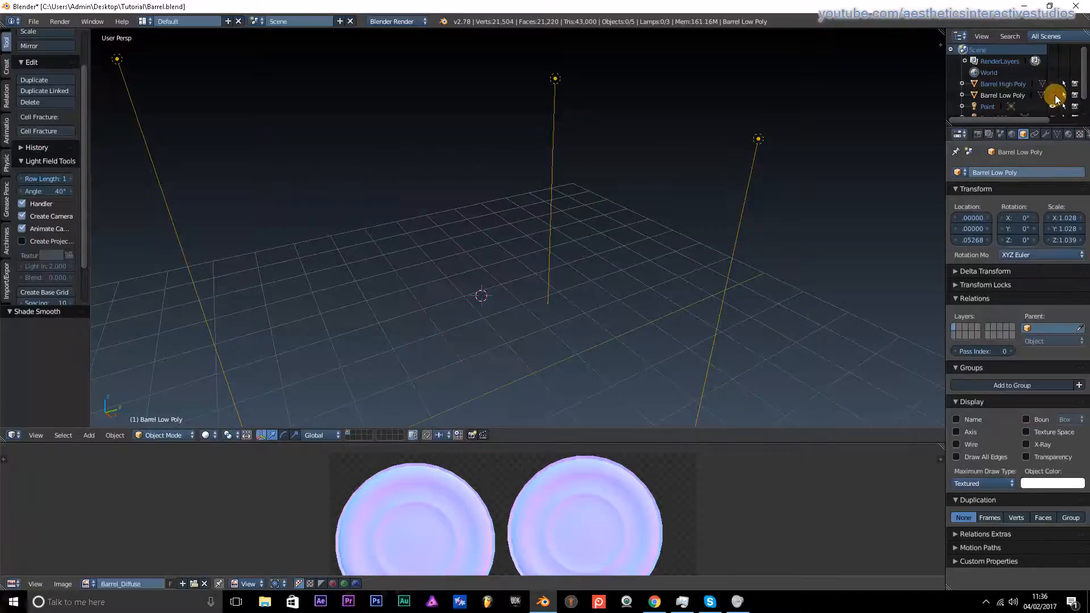
{"action": "left_click", "coordinate": [1053, 84]}
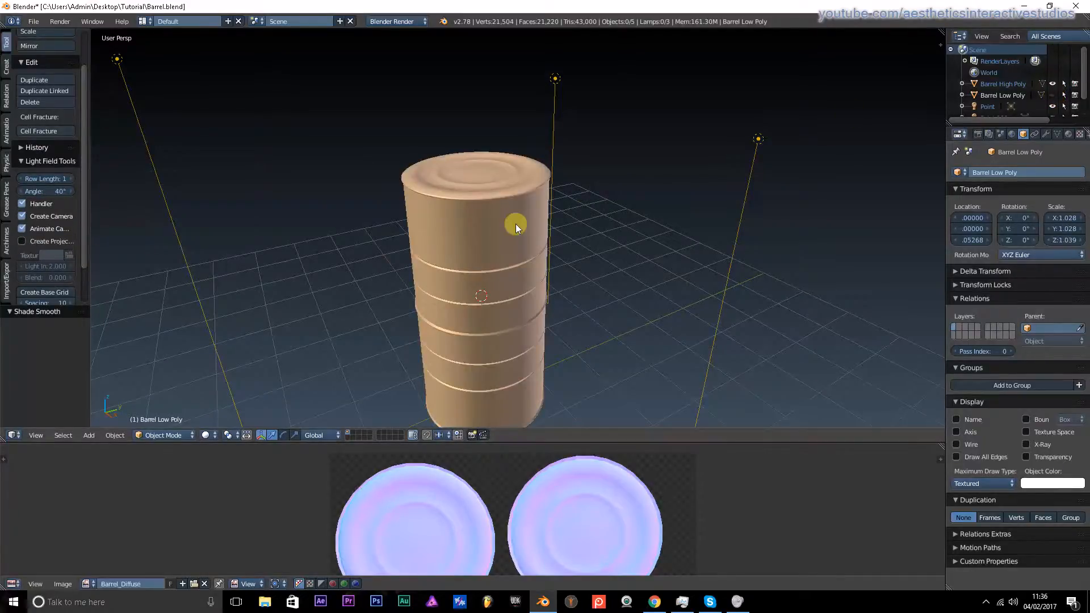
{"action": "middle_click_drag", "start_coordinate": [516, 224], "coordinate": [433, 209]}
{"action": "right_click", "coordinate": [465, 182]}
- Examine the bands and mesh density of Barrel High Poly in Edit Mode
{"action": "key", "text": "Tab"}
{"action": "scroll", "coordinate": [524, 186], "scroll_direction": "up", "scroll_amount": 5}
{"action": "key", "text": "Tab"}
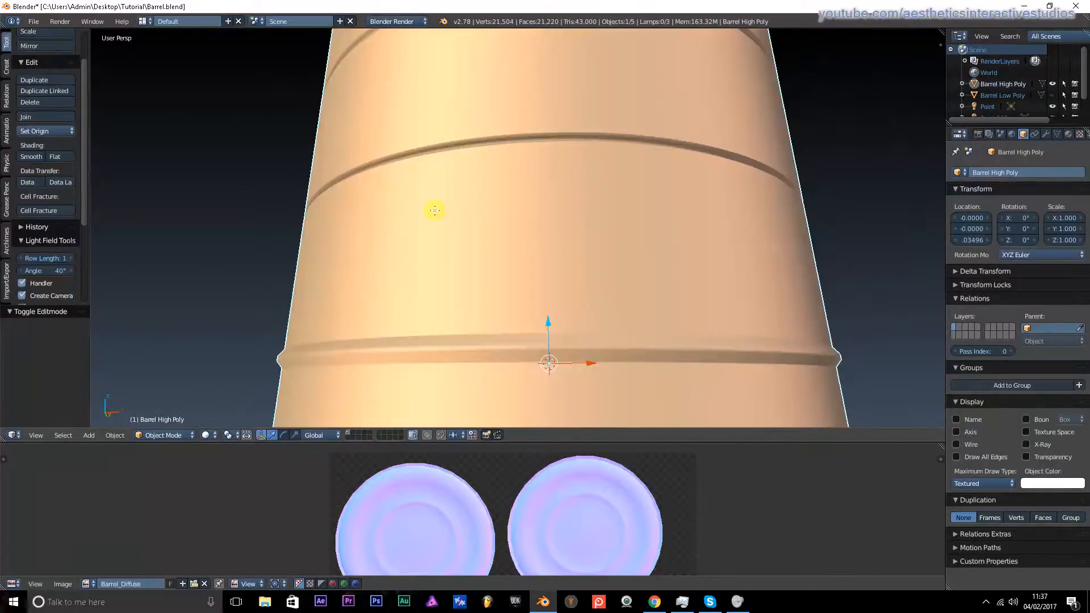
{"action": "key", "text": "Tab"}
{"action": "key", "text": "a"}
{"action": "scroll", "coordinate": [464, 245], "scroll_direction": "down", "scroll_amount": 5}
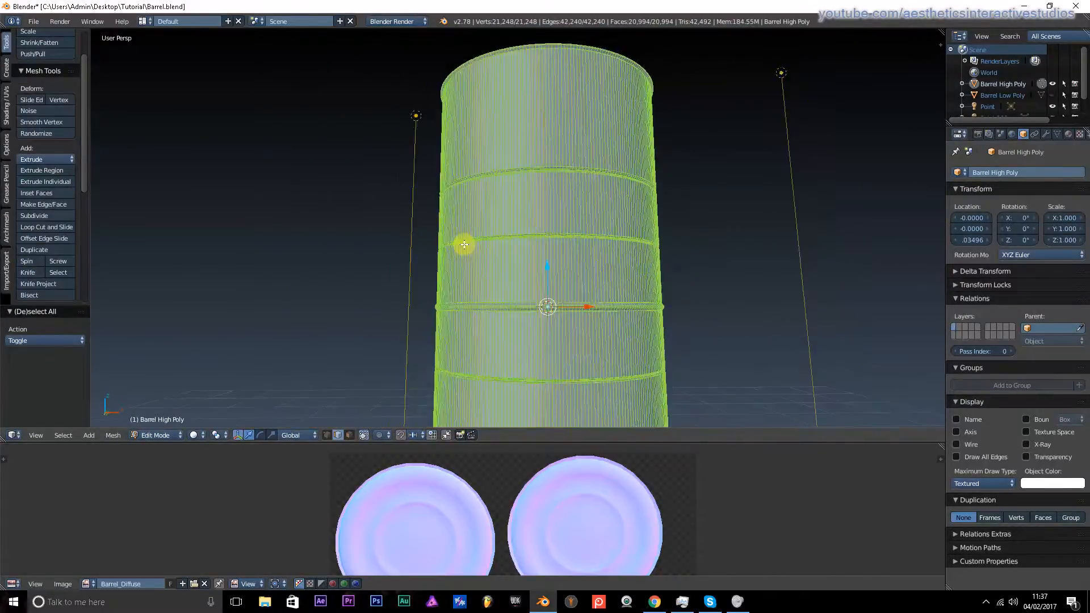
{"action": "middle_click_drag", "start_coordinate": [464, 244], "coordinate": [460, 301]}
{"action": "scroll", "coordinate": [496, 280], "scroll_direction": "up", "scroll_amount": 4}
{"action": "key", "text": "a"}
{"action": "key", "text": "Tab"}
- Set the viewport shading to Material for the high-poly barrel
{"action": "middle_click_drag", "start_coordinate": [490, 260], "coordinate": [633, 312]}
{"action": "middle_click_drag", "start_coordinate": [633, 312], "coordinate": [481, 342], "text": "shift"}
{"action": "scroll", "coordinate": [414, 335], "scroll_direction": "down", "scroll_amount": 4}
{"action": "middle_click_drag", "start_coordinate": [404, 327], "coordinate": [335, 292]}
{"action": "scroll", "coordinate": [462, 237], "scroll_direction": "up", "scroll_amount": 3}
{"action": "scroll", "coordinate": [466, 235], "scroll_direction": "down", "scroll_amount": 3}
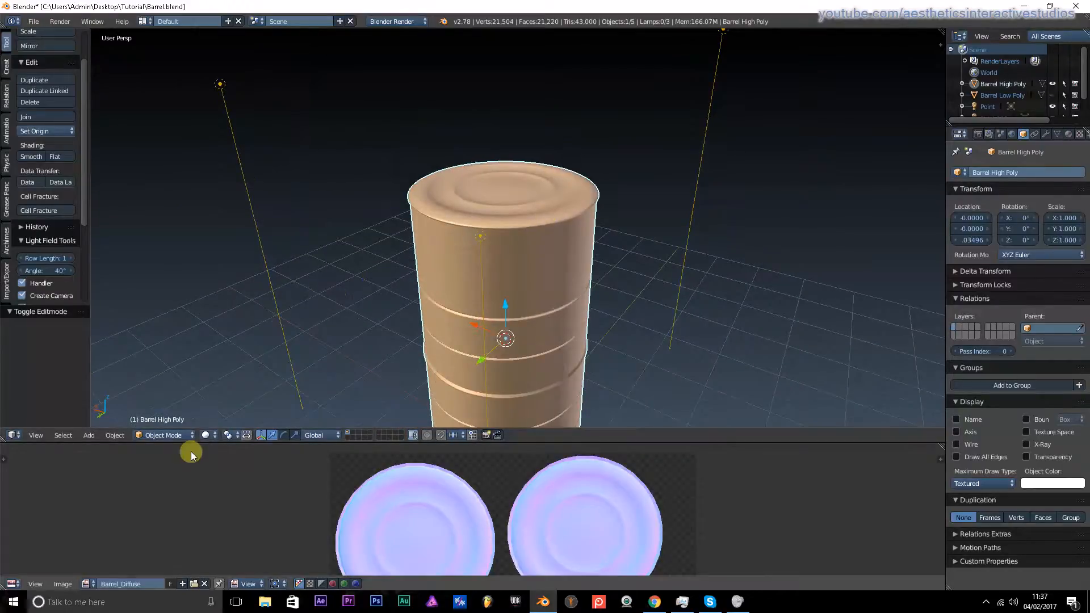
{"action": "left_click", "coordinate": [205, 435]}
{"action": "left_click", "coordinate": [233, 371]}
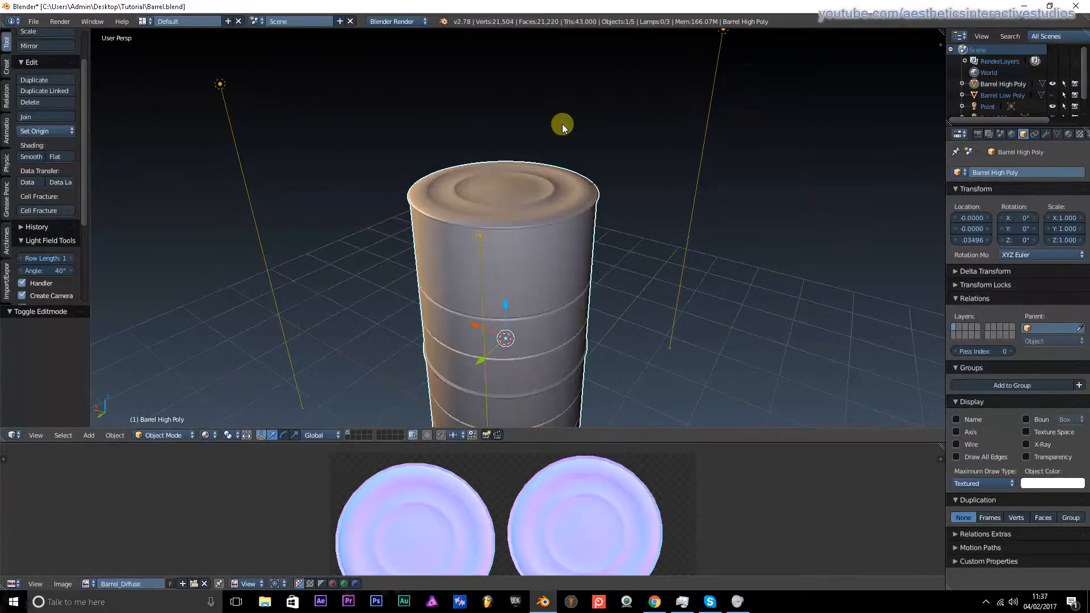
- Show Barrel Low Poly again and move Barrel High Poly about 2.319 along X for a side-by-side comparison
{"action": "mouse_move", "coordinate": [562, 124]}
{"action": "middle_mouse_down"}
{"action": "mouse_move", "coordinate": [541, 199]}
{"action": "mouse_move", "coordinate": [433, 122]}
{"action": "mouse_move", "coordinate": [479, 207]}
{"action": "mouse_move", "coordinate": [557, 117]}
{"action": "mouse_move", "coordinate": [523, 54]}
{"action": "mouse_move", "coordinate": [557, 150]}
{"action": "middle_mouse_up"}
{"action": "scroll", "coordinate": [557, 150], "scroll_direction": "down", "scroll_amount": 4}
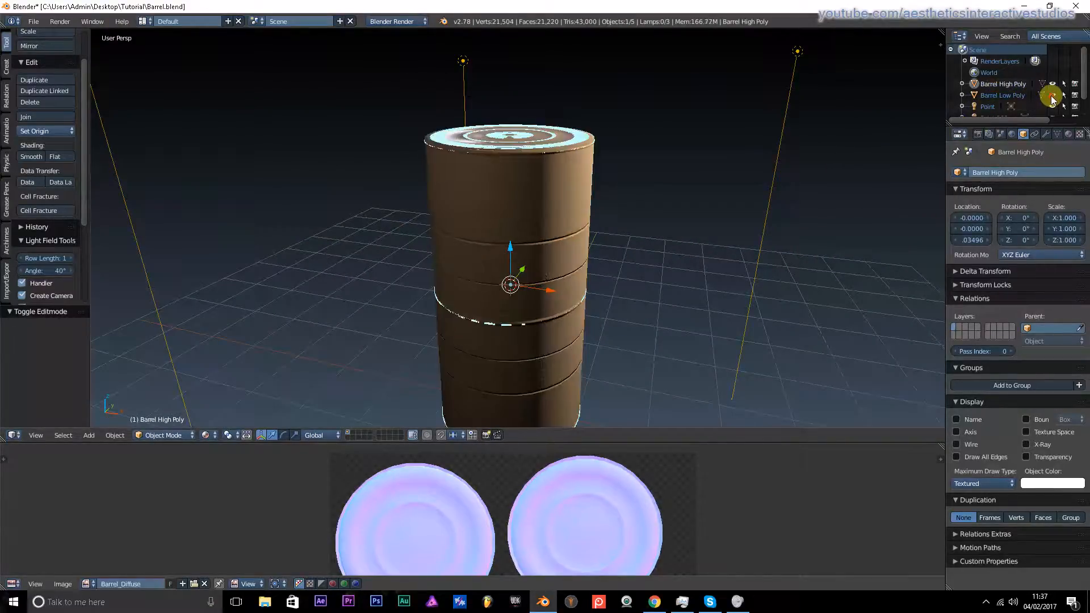
{"action": "left_click_drag", "start_coordinate": [554, 288], "coordinate": [734, 313]}
{"action": "mouse_move", "coordinate": [575, 245]}
{"action": "middle_mouse_down"}
{"action": "mouse_move", "coordinate": [434, 217]}
{"action": "mouse_move", "coordinate": [374, 187]}
{"action": "mouse_move", "coordinate": [424, 190]}
{"action": "mouse_move", "coordinate": [381, 175]}
{"action": "mouse_move", "coordinate": [368, 231]}
{"action": "mouse_move", "coordinate": [494, 175]}
{"action": "mouse_move", "coordinate": [455, 141]}
{"action": "mouse_move", "coordinate": [545, 73]}
{"action": "mouse_move", "coordinate": [728, 86]}
{"action": "mouse_move", "coordinate": [799, 106]}
{"action": "mouse_move", "coordinate": [749, 142]}
{"action": "mouse_move", "coordinate": [692, 215]}
{"action": "mouse_move", "coordinate": [650, 212]}
{"action": "mouse_move", "coordinate": [795, 204]}
{"action": "mouse_move", "coordinate": [797, 236]}
{"action": "mouse_move", "coordinate": [683, 181]}
{"action": "mouse_move", "coordinate": [462, 152]}
{"action": "mouse_move", "coordinate": [485, 121]}
{"action": "mouse_move", "coordinate": [516, 118]}
{"action": "mouse_move", "coordinate": [533, 141]}
{"action": "mouse_move", "coordinate": [465, 162]}
{"action": "mouse_move", "coordinate": [435, 109]}
{"action": "mouse_move", "coordinate": [432, 70]}
{"action": "mouse_move", "coordinate": [432, 111]}
{"action": "mouse_move", "coordinate": [475, 167]}
{"action": "mouse_move", "coordinate": [619, 182]}
{"action": "mouse_move", "coordinate": [480, 217]}
{"action": "mouse_move", "coordinate": [536, 173]}
{"action": "mouse_move", "coordinate": [538, 151]}
{"action": "mouse_move", "coordinate": [544, 162]}
{"action": "mouse_move", "coordinate": [427, 294]}
{"action": "middle_mouse_up"}
{"action": "scroll", "coordinate": [485, 121], "scroll_direction": "up", "scroll_amount": 2}
{"action": "scroll", "coordinate": [485, 126], "scroll_direction": "up", "scroll_amount": 5}
{"action": "scroll", "coordinate": [485, 126], "scroll_direction": "down", "scroll_amount": 4}
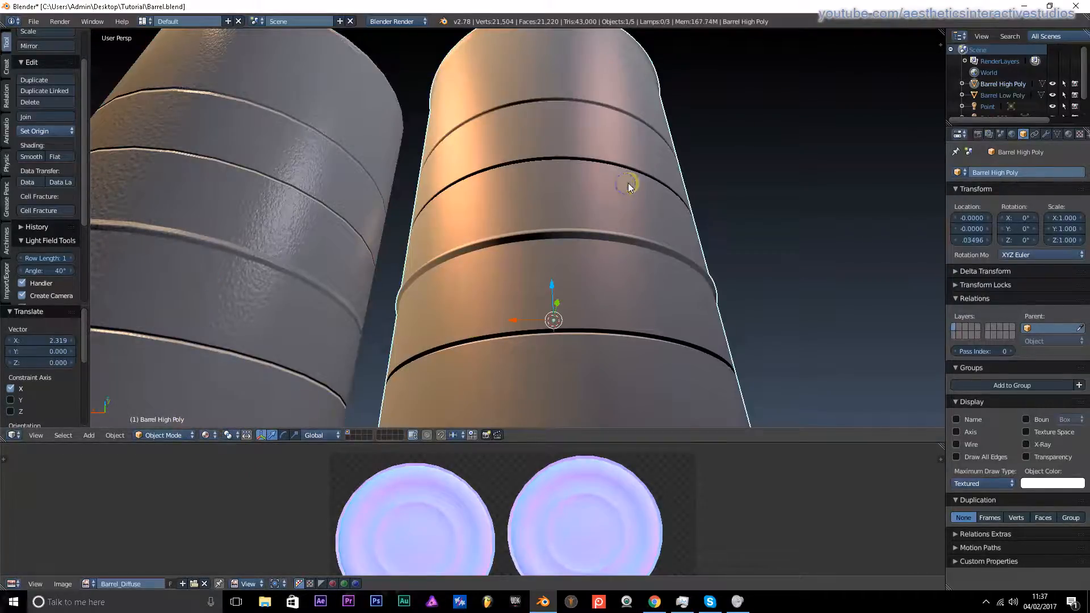
- Review the Marble and Clouds textures in the material of Barrel High Poly
{"action": "left_click", "coordinate": [1080, 135]}
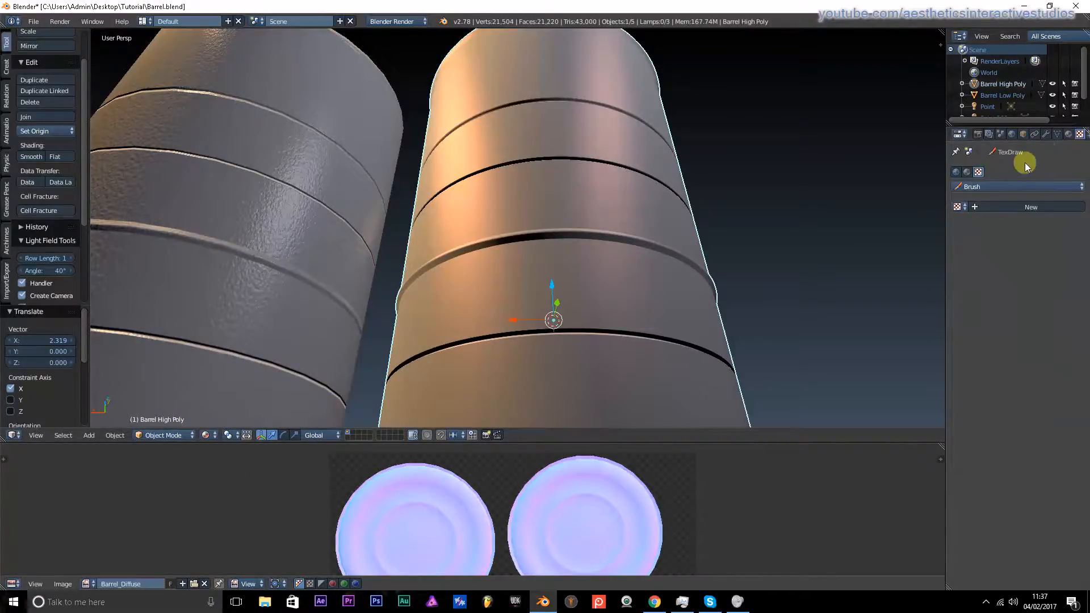
{"action": "left_click", "coordinate": [1069, 135]}
{"action": "left_click", "coordinate": [1080, 135]}
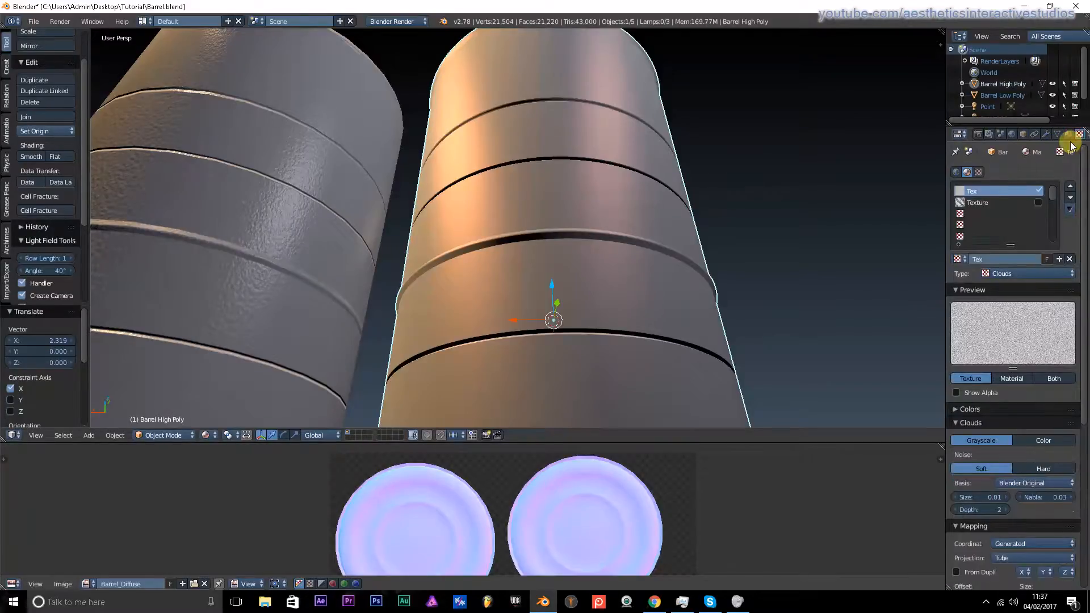
{"action": "left_click", "coordinate": [975, 204]}
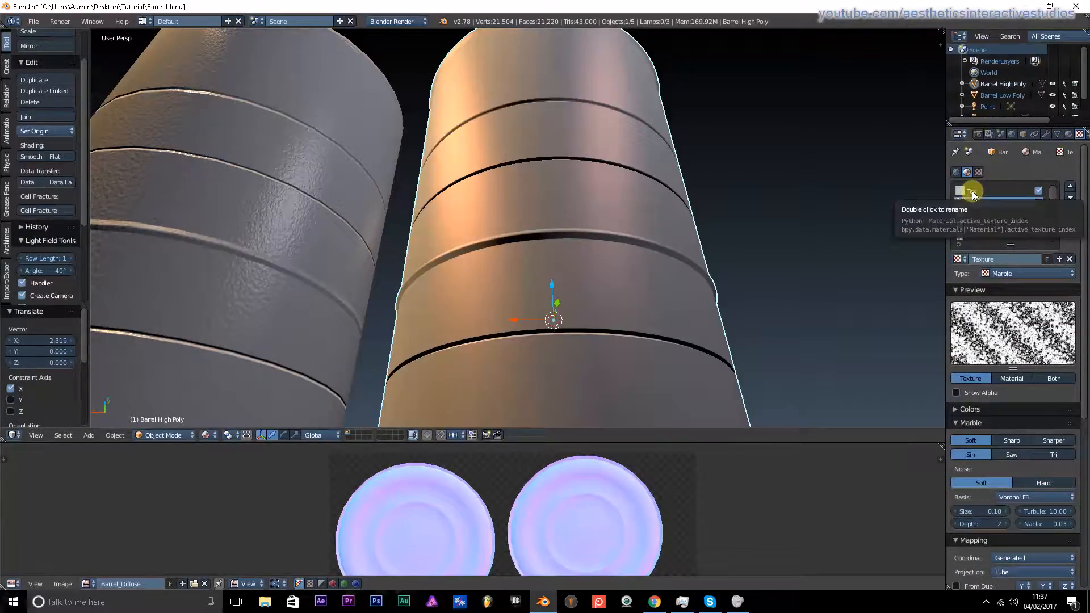
{"action": "left_click", "coordinate": [971, 192]}
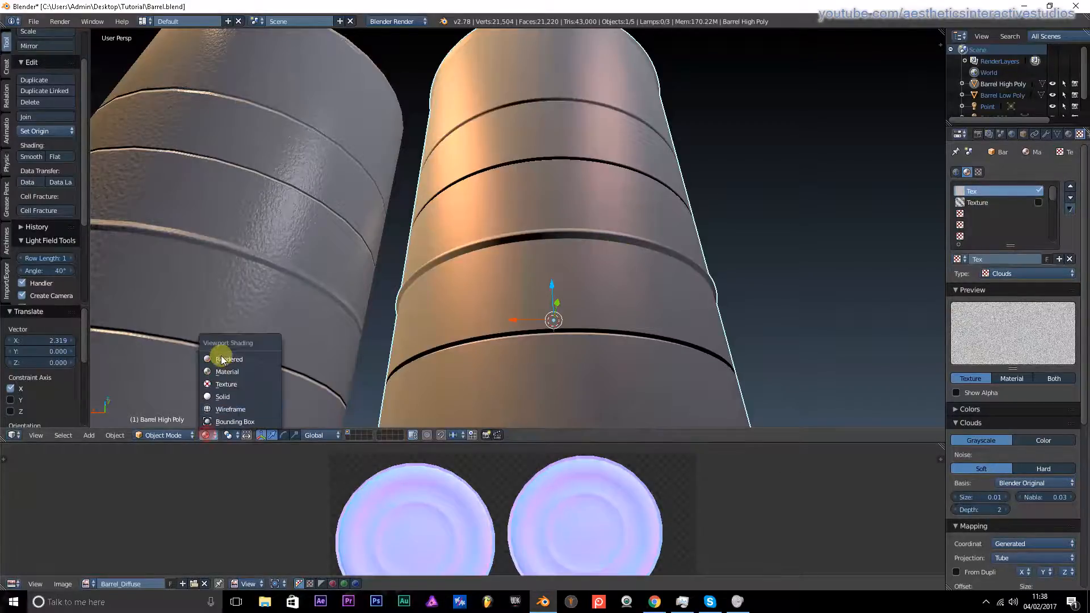
- Preview both barrels in Rendered shading, return to Material shading and compare their surfaces up close
{"action": "left_click", "coordinate": [224, 359]}
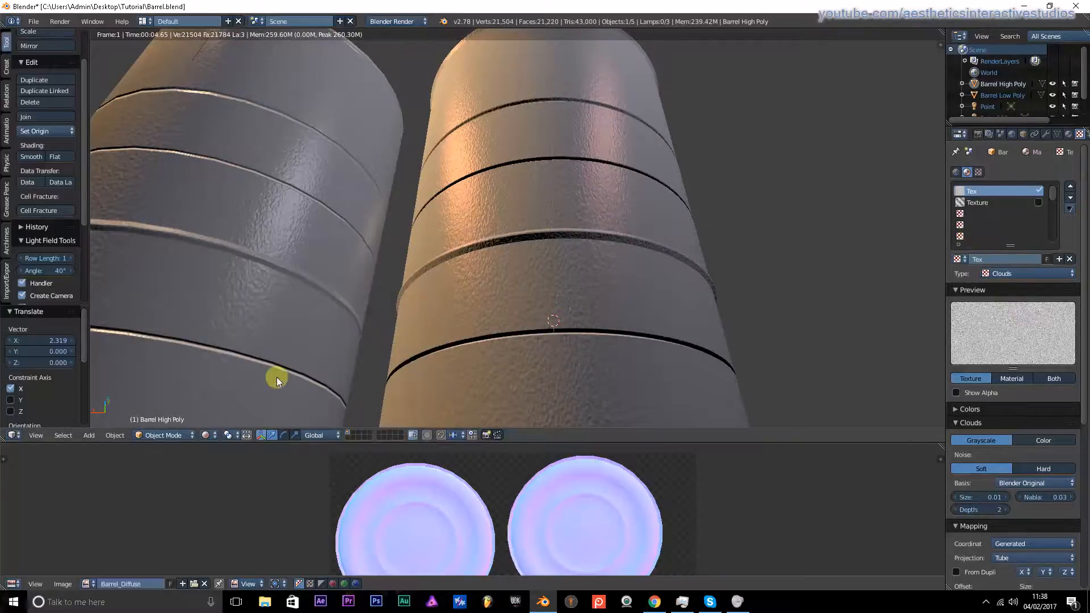
{"action": "left_click", "coordinate": [229, 378]}
{"action": "mouse_move", "coordinate": [231, 370]}
{"action": "middle_mouse_down"}
{"action": "mouse_move", "coordinate": [383, 216]}
{"action": "mouse_move", "coordinate": [544, 244]}
{"action": "mouse_move", "coordinate": [553, 157]}
{"action": "mouse_move", "coordinate": [592, 151]}
{"action": "mouse_move", "coordinate": [609, 171]}
{"action": "mouse_move", "coordinate": [367, 49]}
{"action": "middle_mouse_up"}
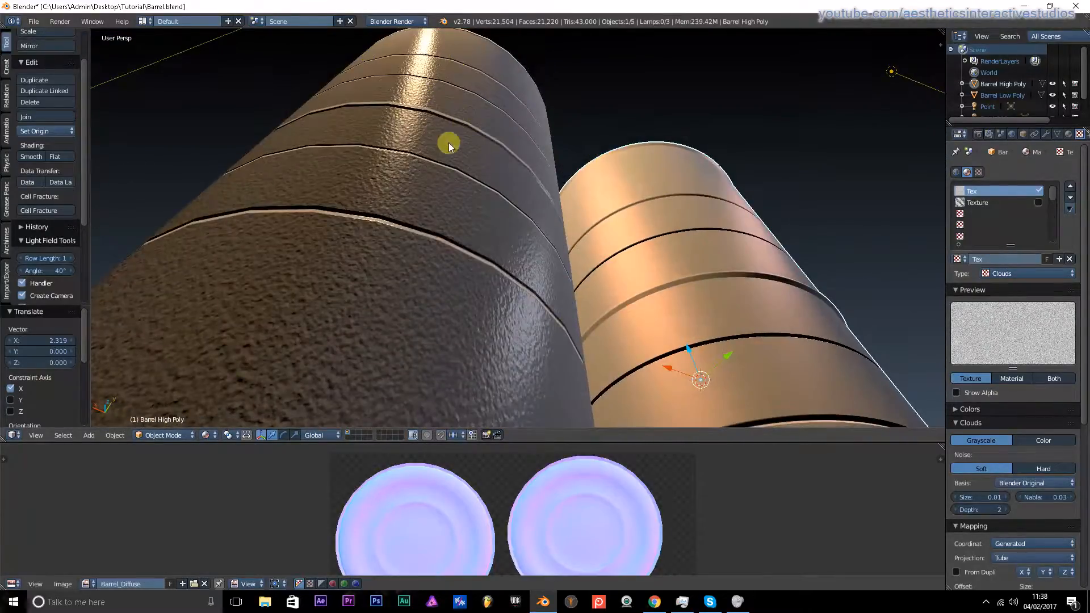
{"action": "middle_click_drag", "start_coordinate": [448, 142], "coordinate": [551, 154]}
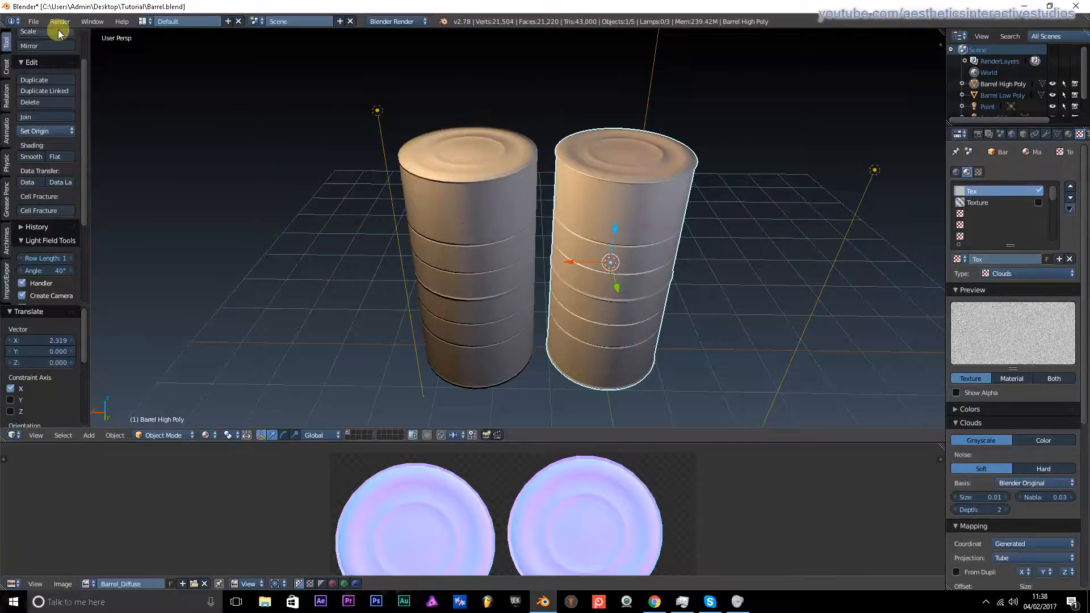
- Start a new file with the default cube scene
{"action": "left_click", "coordinate": [36, 21]}
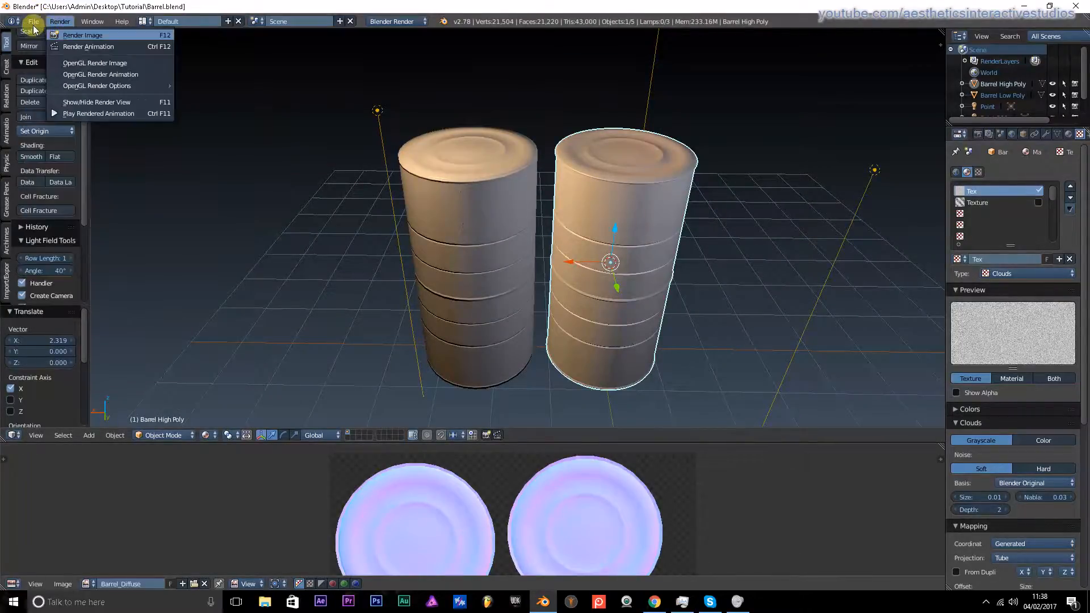
{"action": "left_click", "coordinate": [46, 35]}
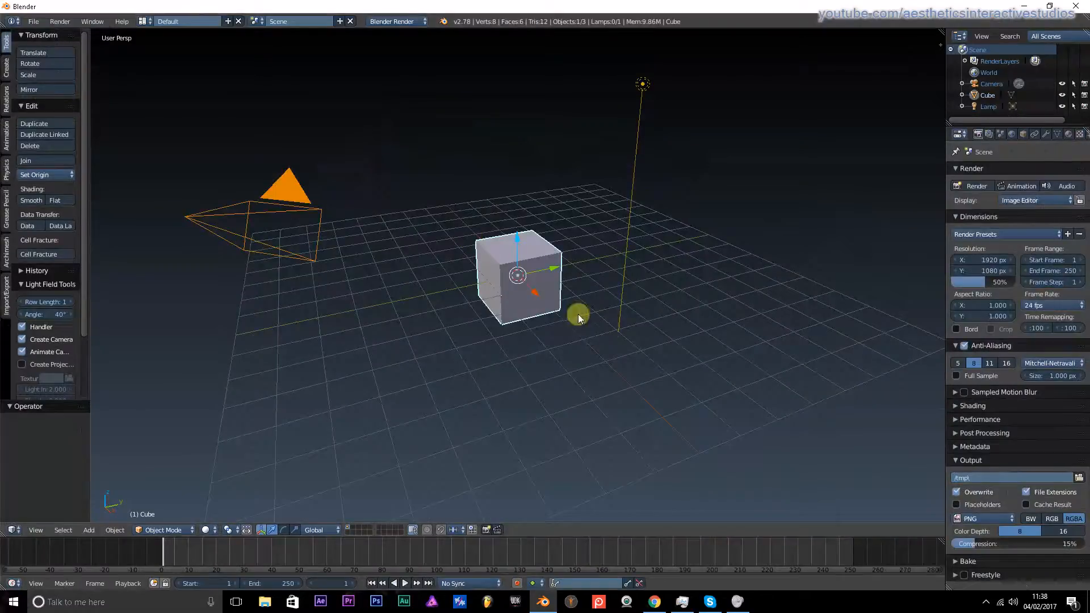
{"action": "scroll", "coordinate": [579, 306], "scroll_direction": "down", "scroll_amount": 3}
{"action": "middle_click_drag", "start_coordinate": [581, 302], "coordinate": [454, 273]}
{"action": "scroll", "coordinate": [472, 286], "scroll_direction": "up", "scroll_amount": 5}
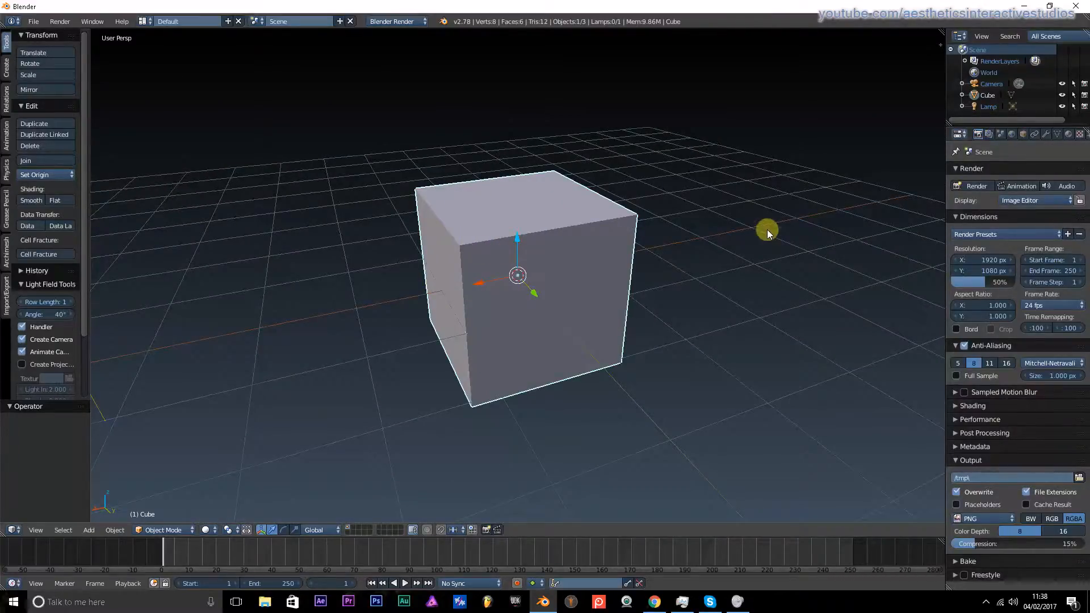
- Turn on the Screencast Keys display in the 3D view's properties and close the properties region
{"action": "key", "text": "n"}
{"action": "scroll", "coordinate": [894, 323], "scroll_direction": "down", "scroll_amount": 5}
{"action": "scroll", "coordinate": [891, 326], "scroll_direction": "down", "scroll_amount": 5}
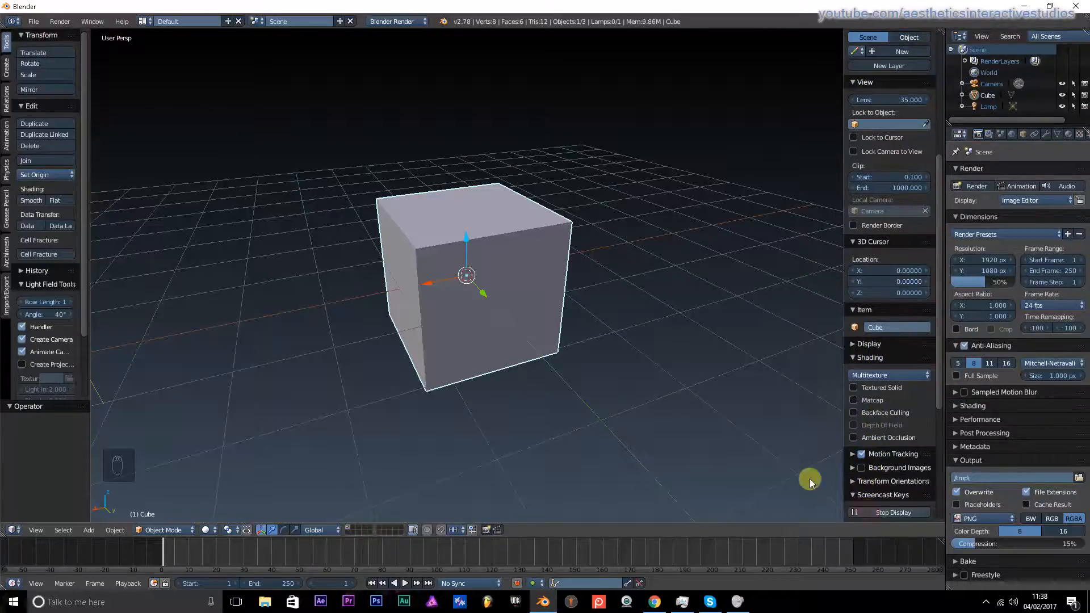
{"action": "middle_click_drag", "start_coordinate": [682, 426], "coordinate": [412, 355]}
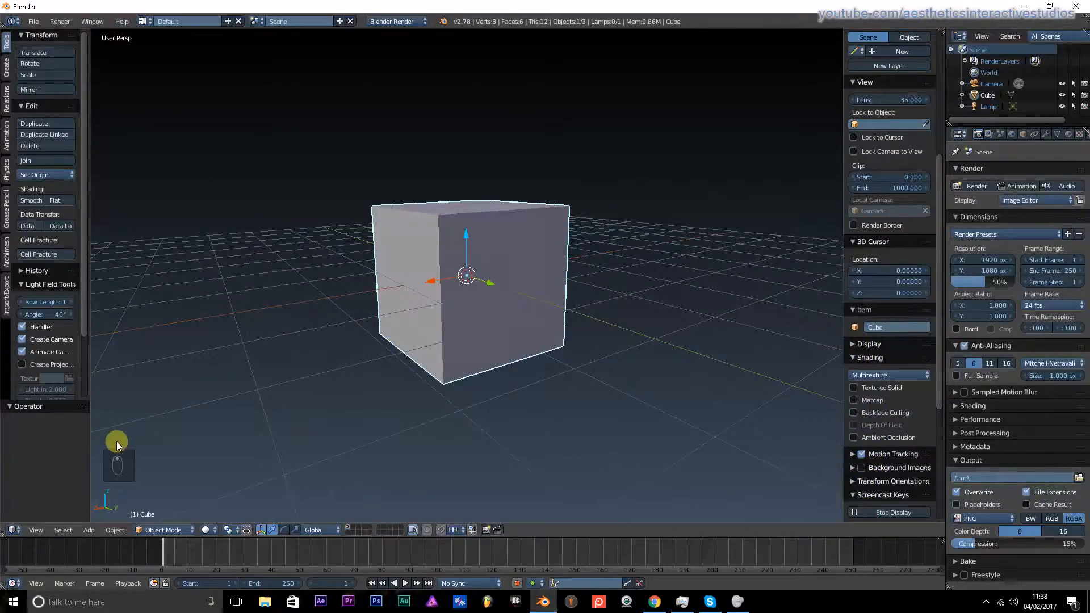
{"action": "key", "text": "n"}
- Scale the default cube uniformly by 3
{"action": "middle_click_drag", "start_coordinate": [341, 364], "coordinate": [423, 392]}
{"action": "scroll", "coordinate": [400, 330], "scroll_direction": "up", "scroll_amount": 4}
{"action": "scroll", "coordinate": [433, 260], "scroll_direction": "down", "scroll_amount": 5}
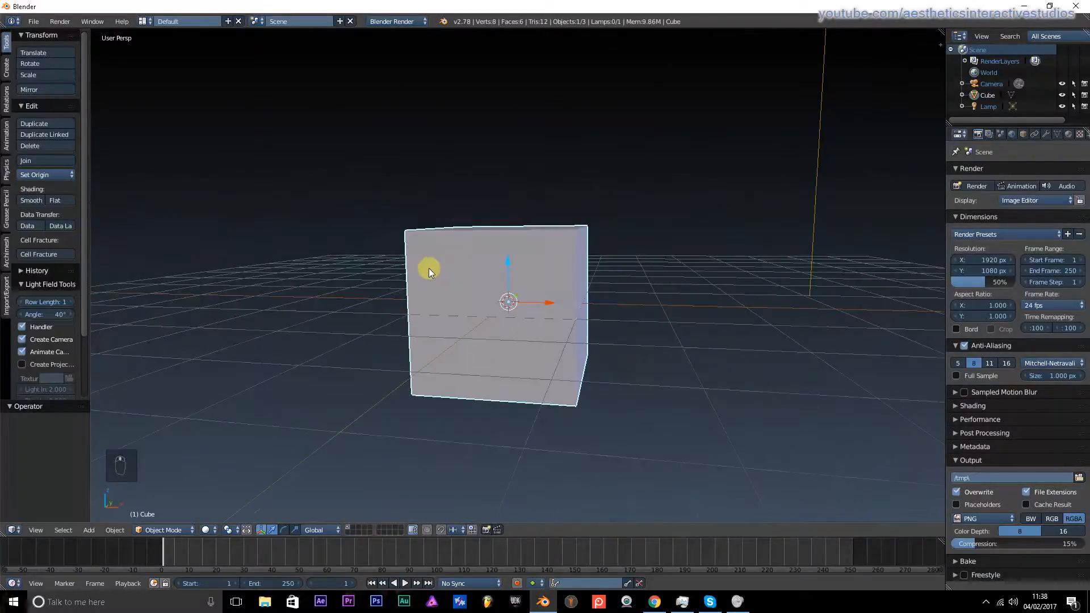
{"action": "mouse_move", "coordinate": [429, 271]}
{"action": "middle_mouse_down"}
{"action": "mouse_move", "coordinate": [380, 319]}
{"action": "mouse_move", "coordinate": [420, 273]}
{"action": "middle_mouse_up"}
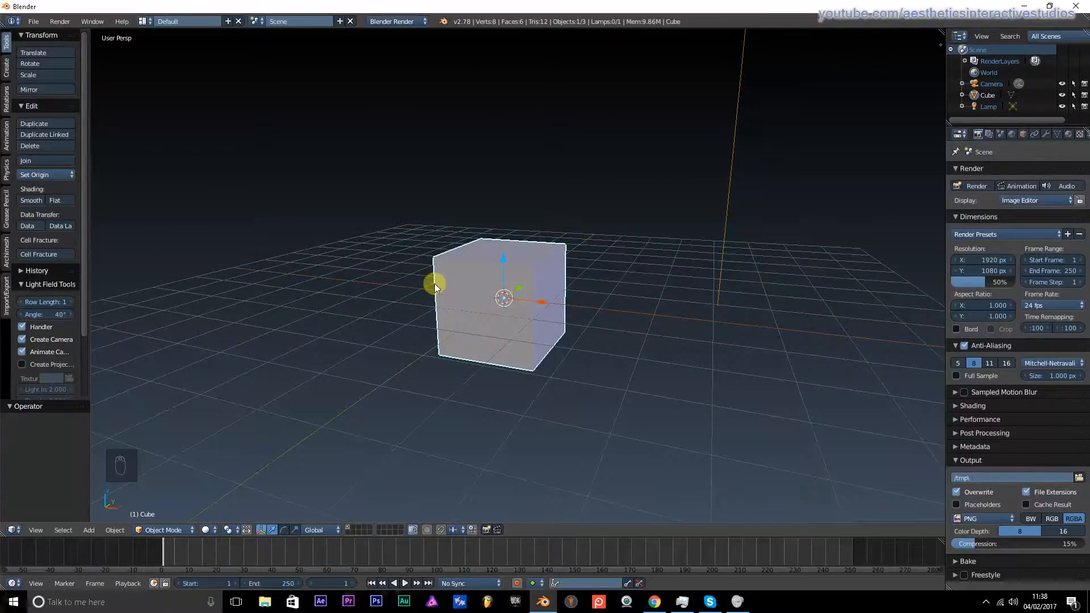
{"action": "scroll", "coordinate": [417, 274], "scroll_direction": "up", "scroll_amount": 2}
{"action": "scroll", "coordinate": [417, 273], "scroll_direction": "down", "scroll_amount": 2}
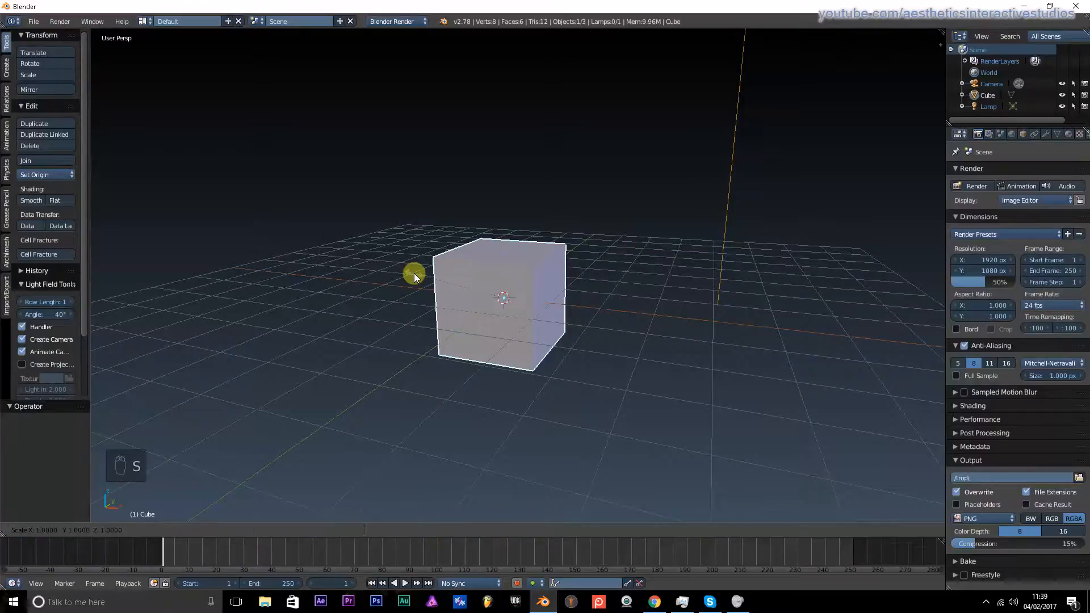
{"action": "key", "text": "3"}
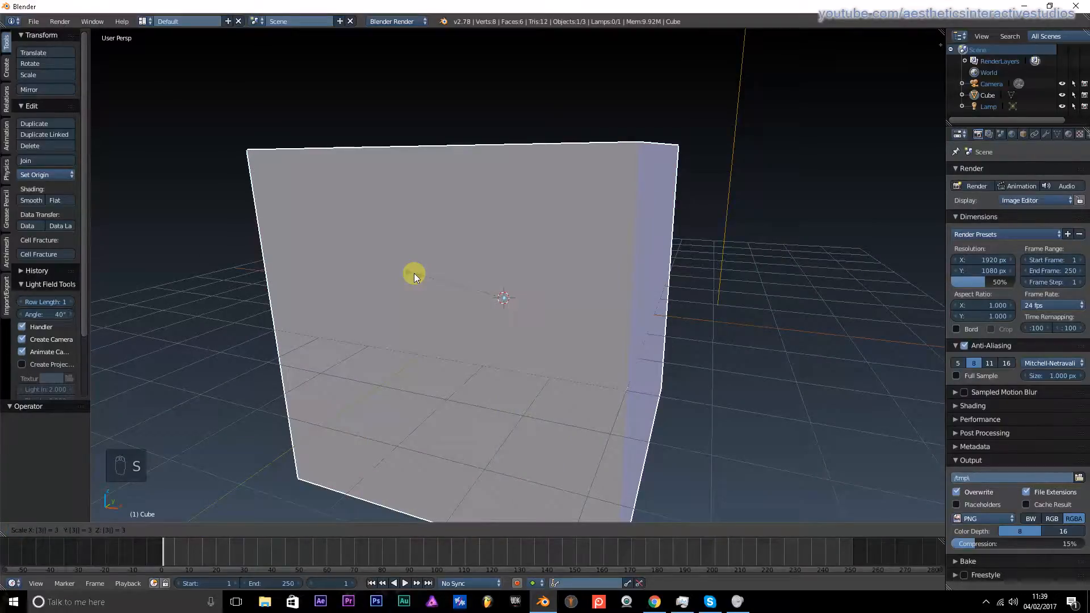
{"action": "key", "text": "Return"}
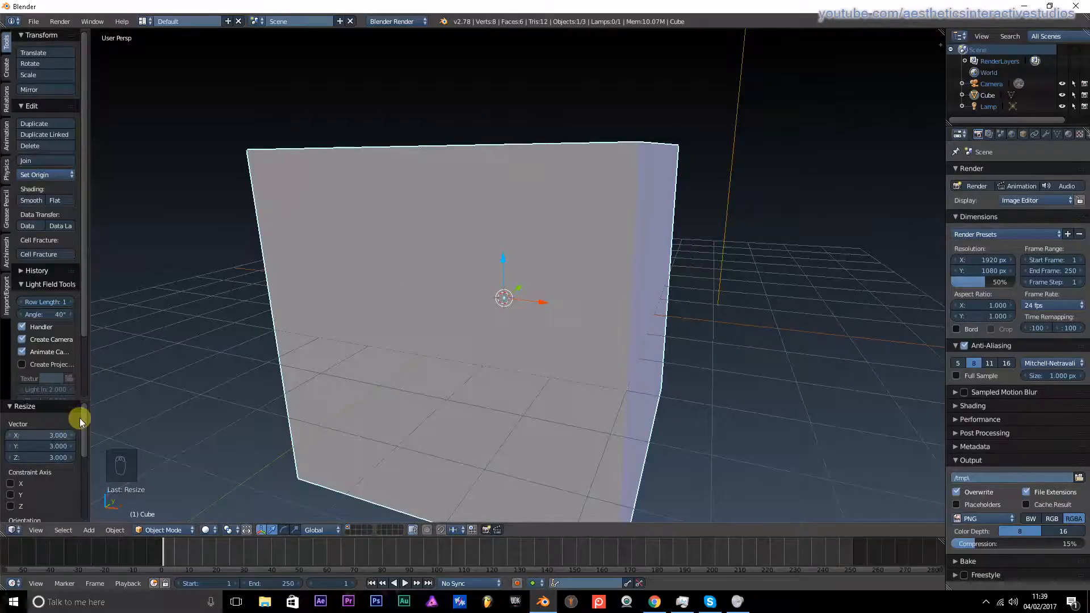
- Examine the enlarged cube from several sides and up close
{"action": "scroll", "coordinate": [473, 278], "scroll_direction": "down", "scroll_amount": 2}
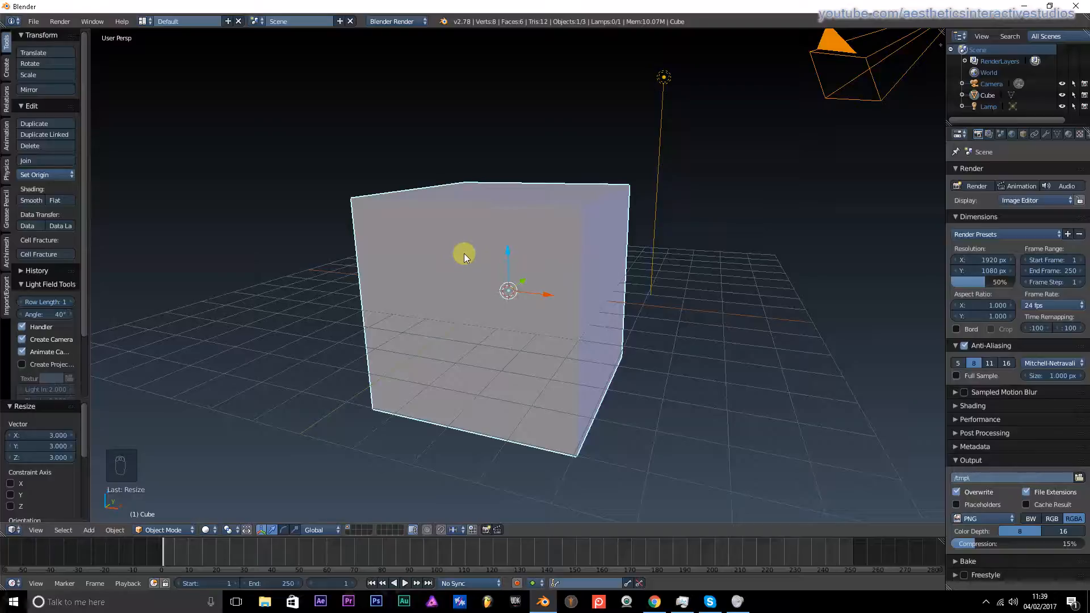
{"action": "scroll", "coordinate": [483, 212], "scroll_direction": "down", "scroll_amount": 2}
{"action": "middle_click_drag", "start_coordinate": [479, 223], "coordinate": [458, 210]}
{"action": "scroll", "coordinate": [612, 235], "scroll_direction": "up", "scroll_amount": 3}
{"action": "scroll", "coordinate": [465, 207], "scroll_direction": "up", "scroll_amount": 4}
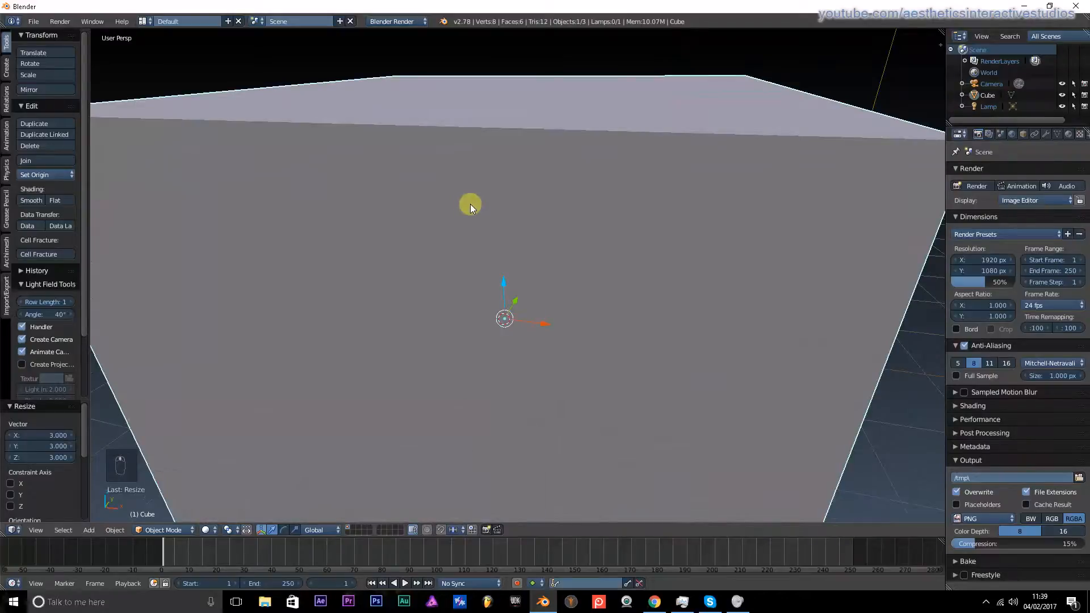
{"action": "scroll", "coordinate": [472, 205], "scroll_direction": "down", "scroll_amount": 4}
{"action": "mouse_move", "coordinate": [568, 198]}
{"action": "middle_mouse_down"}
{"action": "mouse_move", "coordinate": [486, 221]}
{"action": "mouse_move", "coordinate": [716, 194]}
{"action": "mouse_move", "coordinate": [710, 205]}
{"action": "mouse_move", "coordinate": [585, 195]}
{"action": "mouse_move", "coordinate": [401, 207]}
{"action": "mouse_move", "coordinate": [312, 227]}
{"action": "mouse_move", "coordinate": [657, 212]}
{"action": "mouse_move", "coordinate": [540, 214]}
{"action": "mouse_move", "coordinate": [570, 209]}
{"action": "middle_mouse_up"}
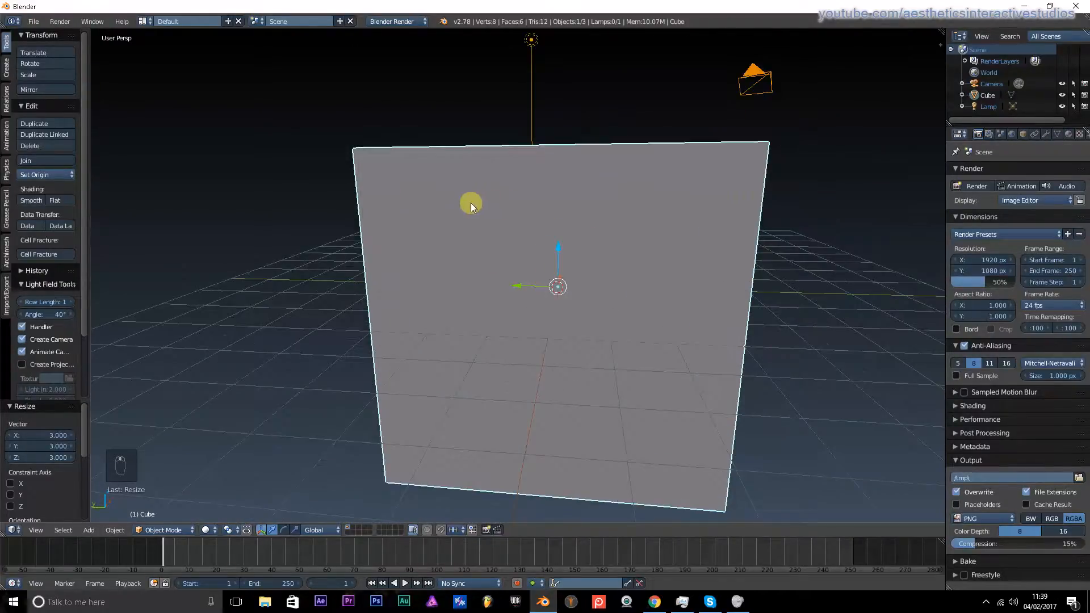
{"action": "middle_click_drag", "start_coordinate": [471, 203], "coordinate": [578, 206]}
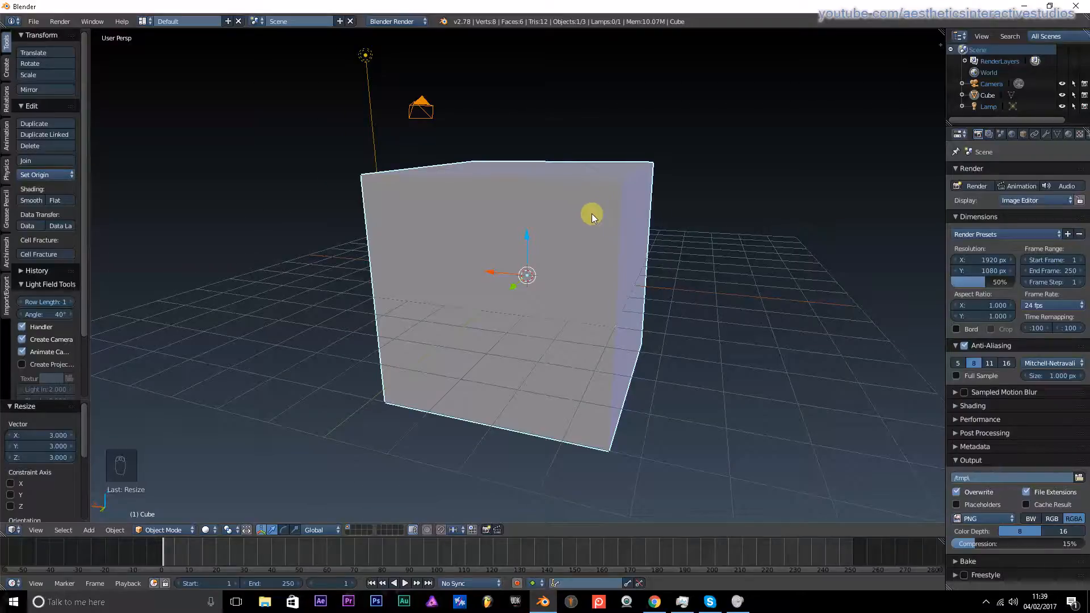
{"action": "middle_click_drag", "start_coordinate": [589, 214], "coordinate": [674, 240]}
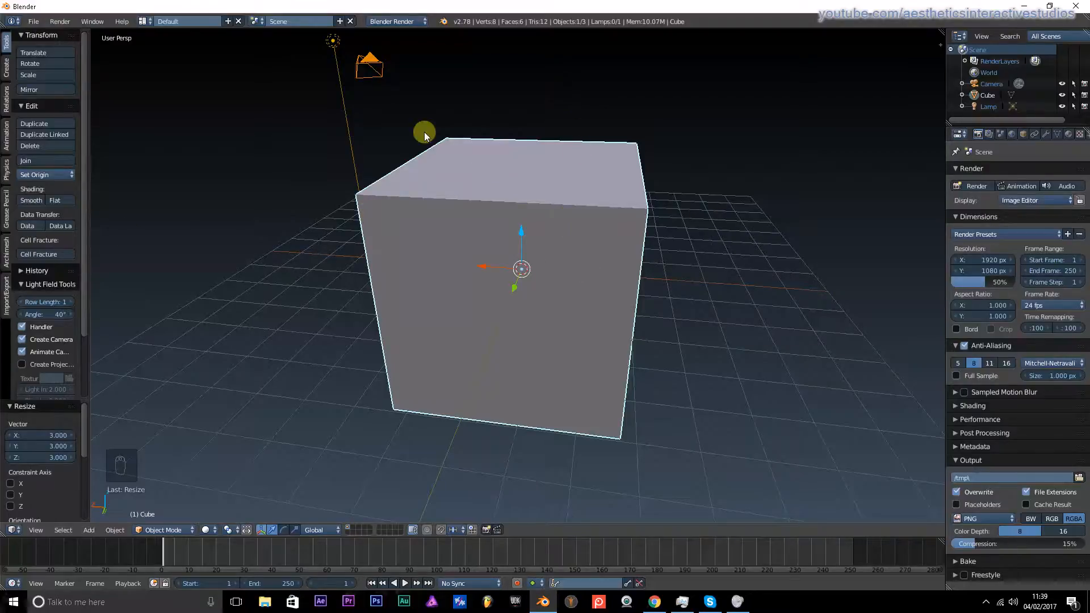
- Enter Edit Mode and add two evenly spaced horizontal loop cuts around the cube
{"action": "key", "text": "Tab"}
{"action": "middle_click_drag", "start_coordinate": [530, 189], "coordinate": [430, 205]}
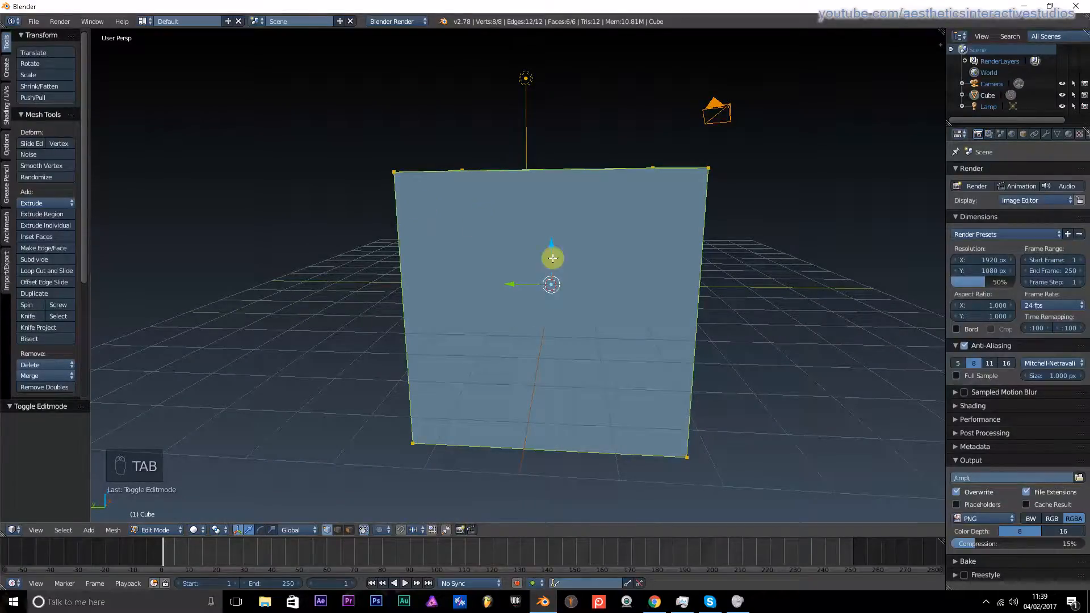
{"action": "scroll", "coordinate": [523, 253], "scroll_direction": "up", "scroll_amount": 3}
{"action": "scroll", "coordinate": [506, 240], "scroll_direction": "down", "scroll_amount": 2}
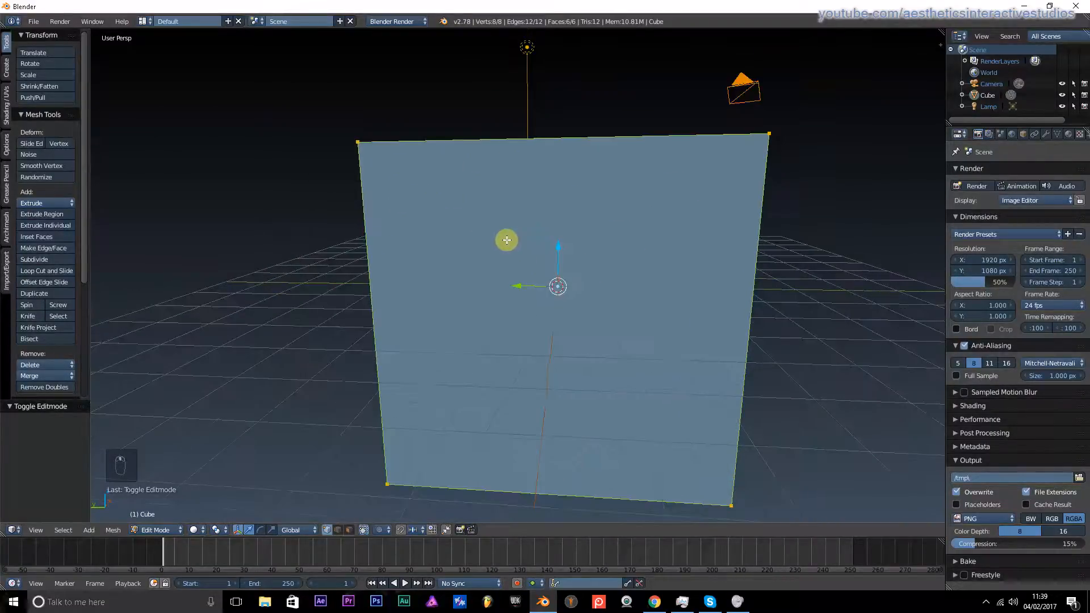
{"action": "middle_click_drag", "start_coordinate": [488, 241], "coordinate": [517, 238]}
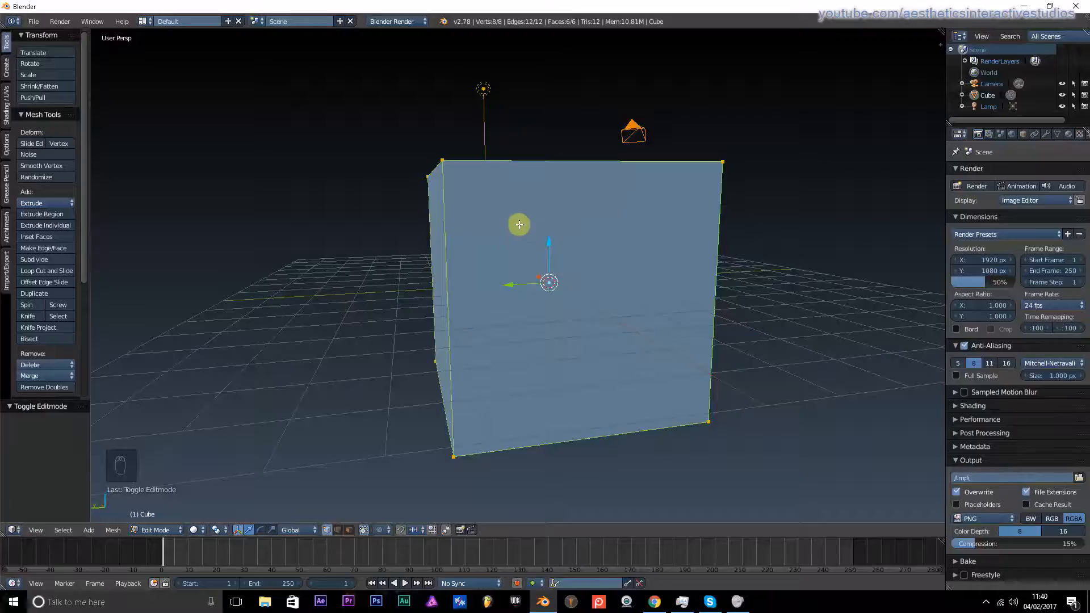
{"action": "key", "text": "ctrl+r"}
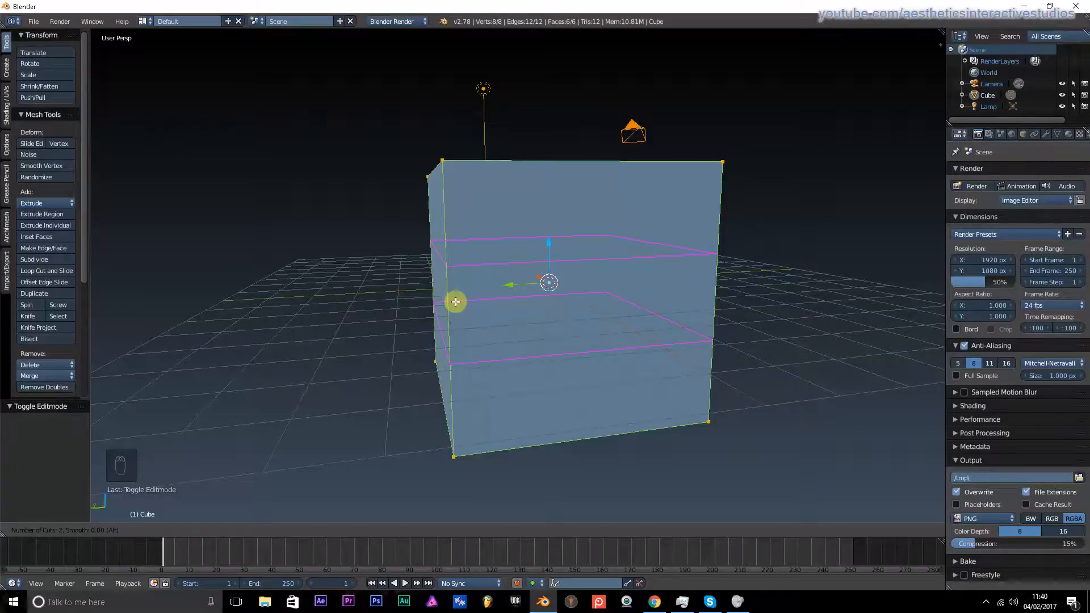
{"action": "left_click", "coordinate": [456, 302]}
{"action": "left_click", "coordinate": [445, 273]}
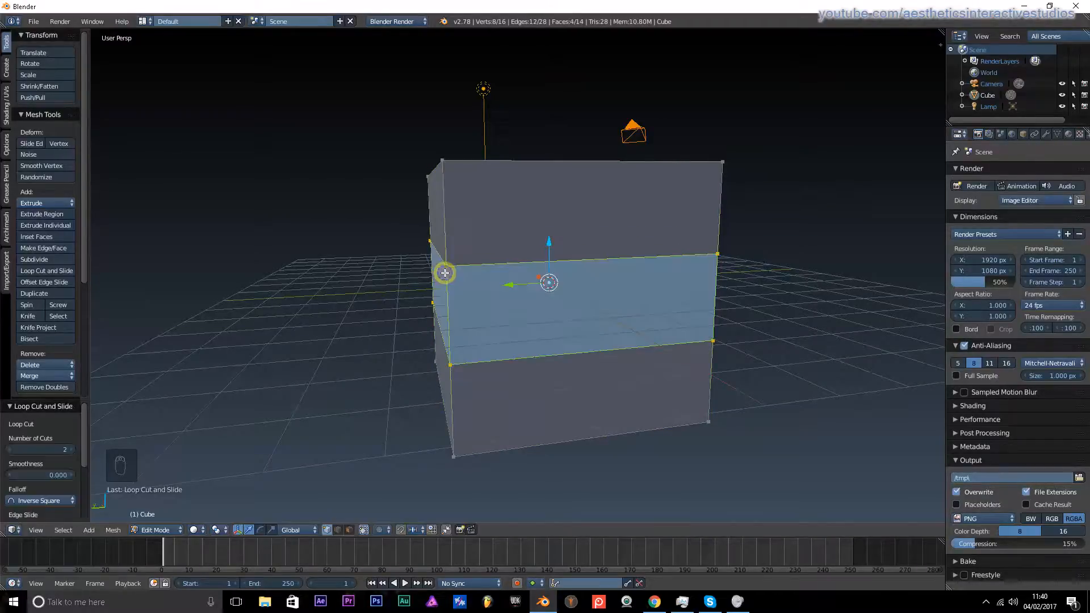
- Scale the two horizontal edge loops apart by about 2.55 along Z, towards the cube's top and bottom, and deselect everything
{"action": "middle_click_drag", "start_coordinate": [427, 277], "coordinate": [402, 264]}
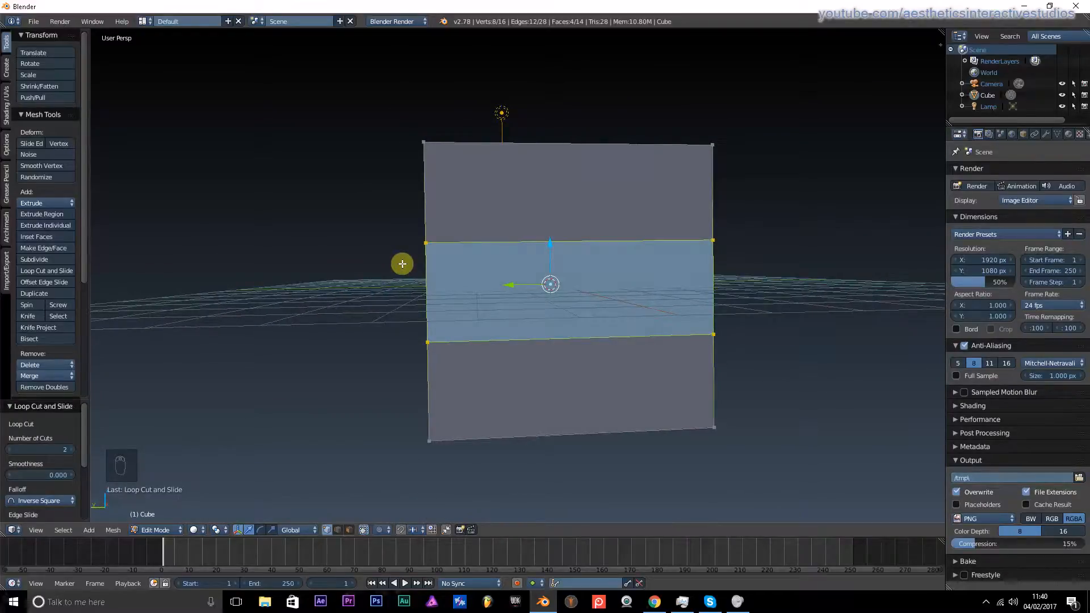
{"action": "key", "text": "s"}
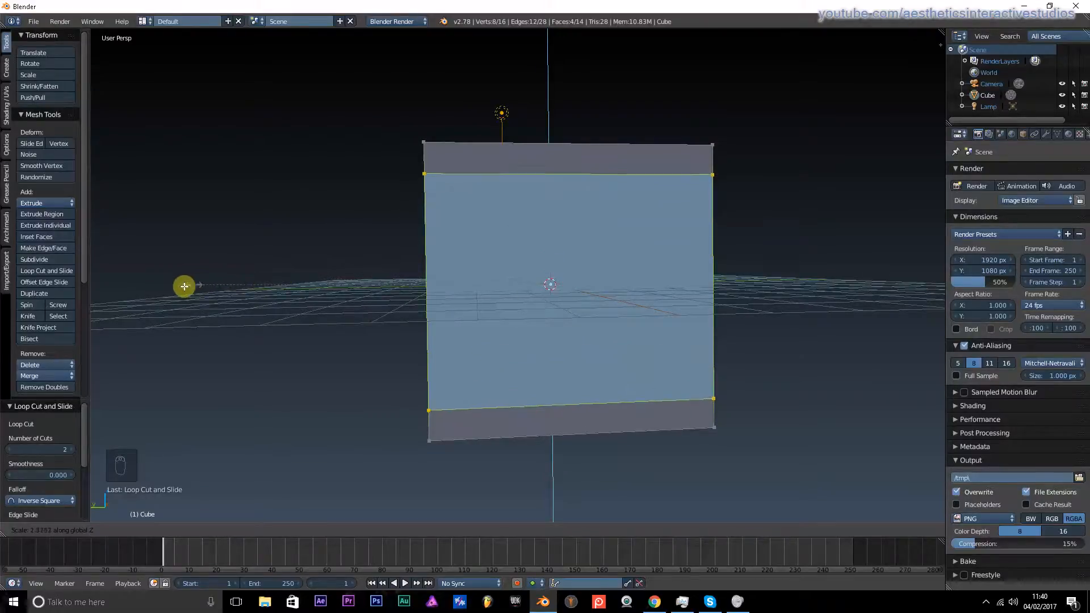
{"action": "left_click", "coordinate": [167, 288]}
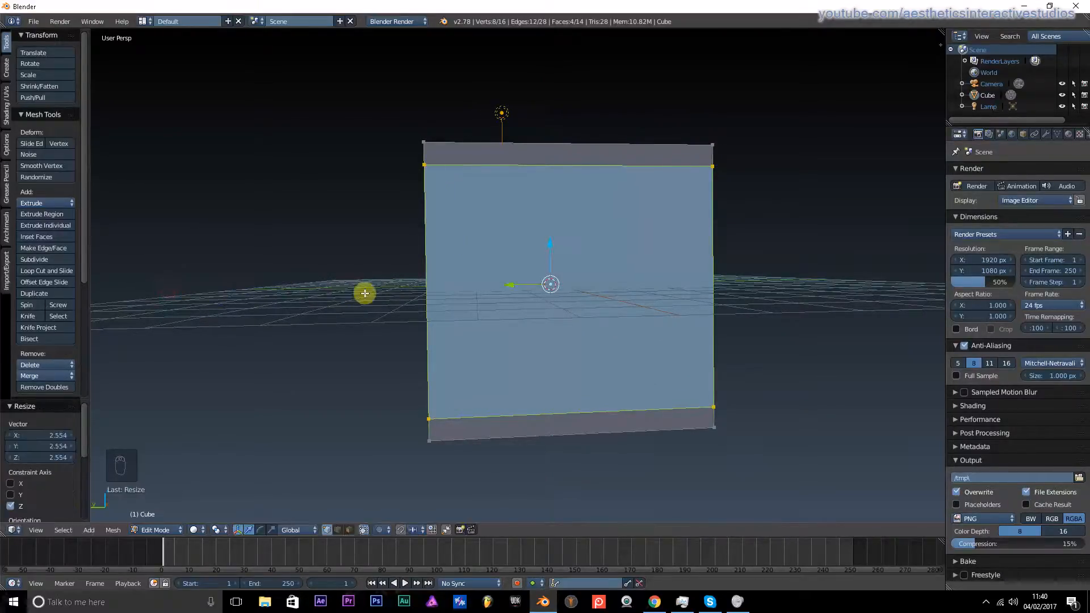
{"action": "middle_click_drag", "start_coordinate": [363, 292], "coordinate": [441, 300]}
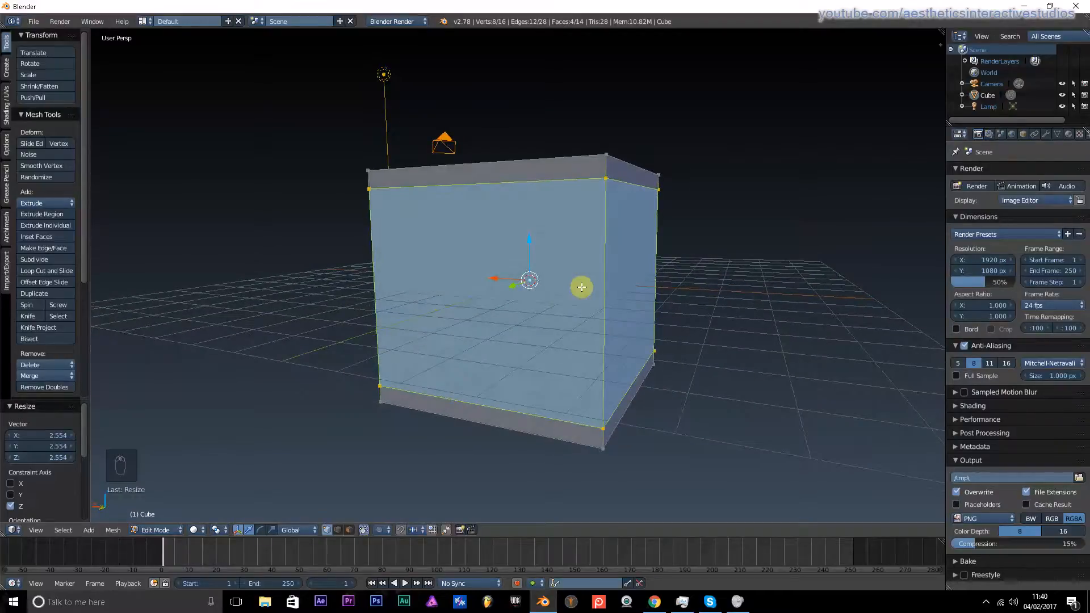
{"action": "key", "text": "a"}
- Add two vertical loop cuts around the cube and scale them apart by about 2.56 along Y, towards the outer edges
{"action": "middle_click_drag", "start_coordinate": [601, 282], "coordinate": [653, 136]}
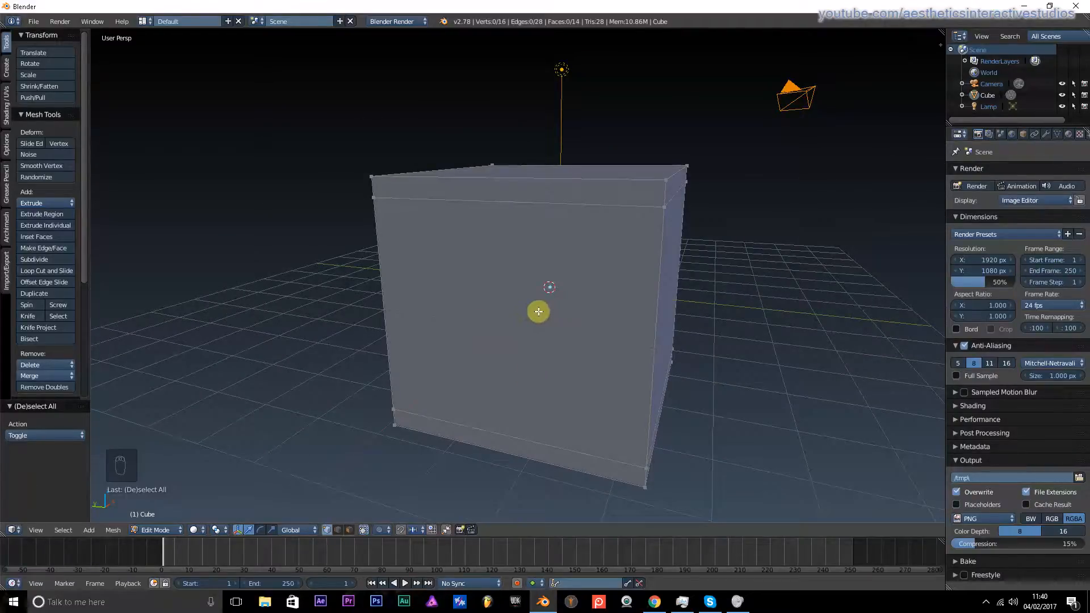
{"action": "key", "text": "ctrl+r"}
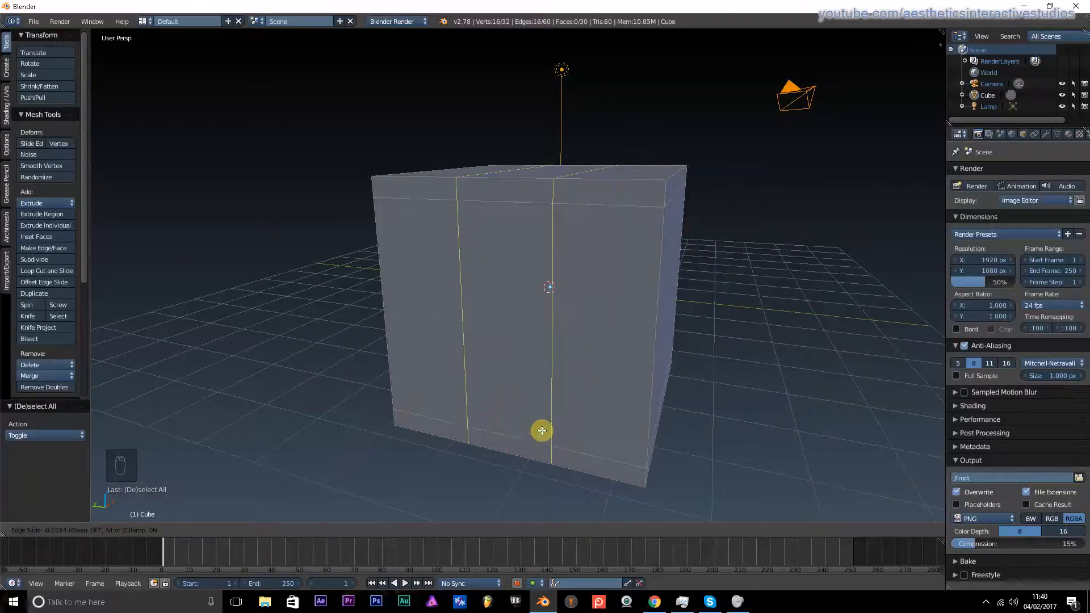
{"action": "left_click", "coordinate": [519, 402]}
{"action": "middle_click_drag", "start_coordinate": [518, 401], "coordinate": [498, 332]}
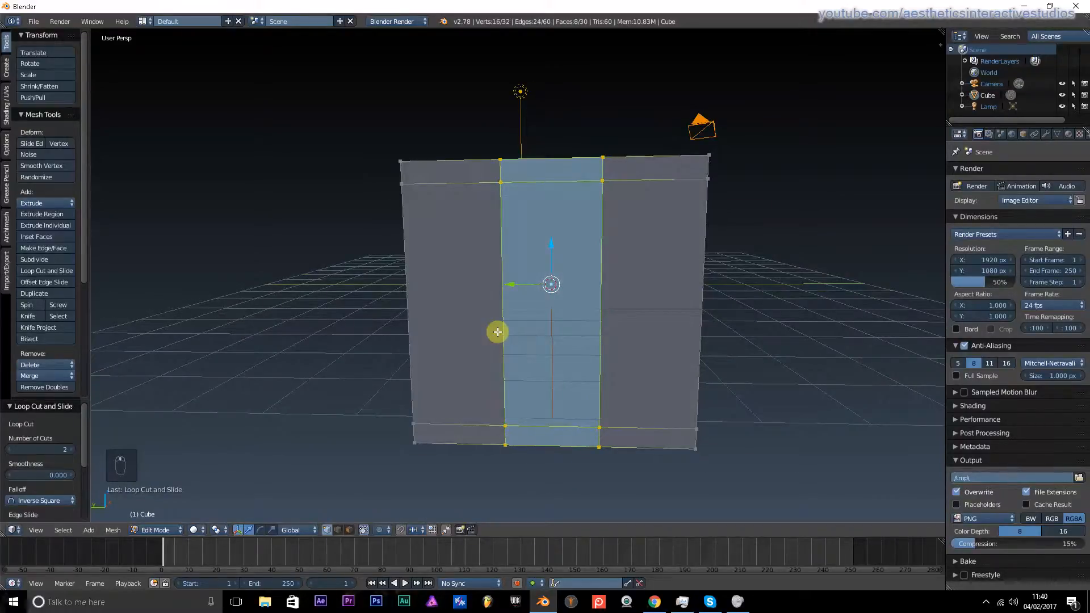
{"action": "key", "text": "s"}
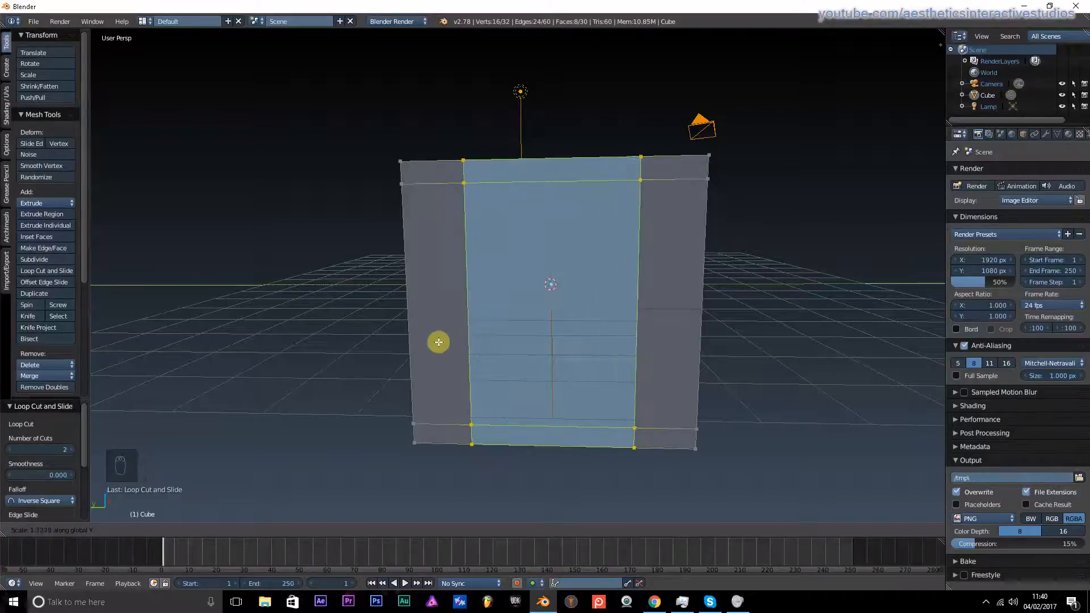
{"action": "left_click", "coordinate": [384, 361]}
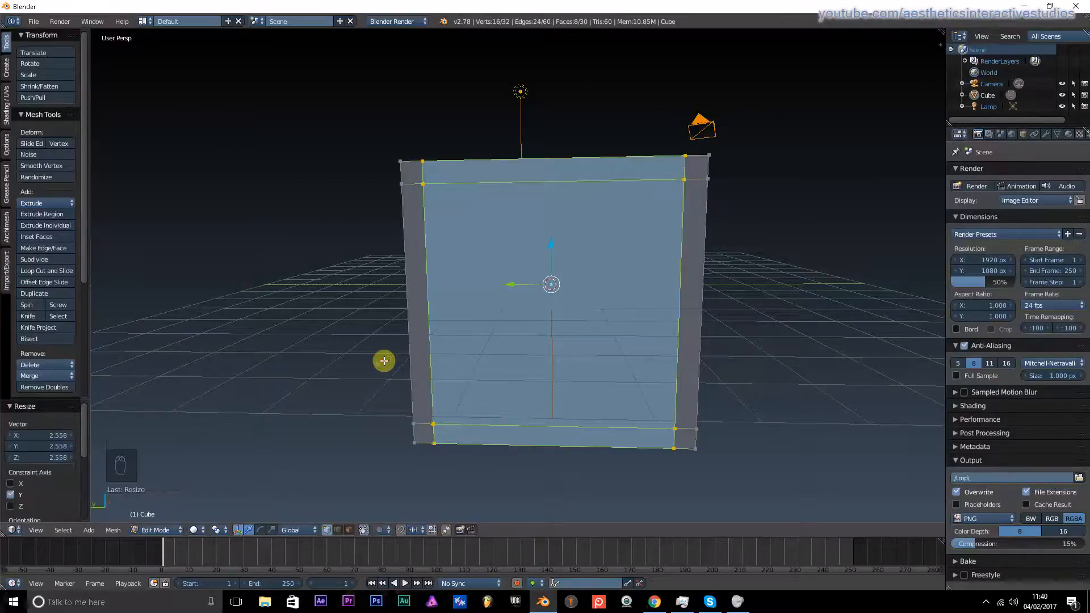
{"action": "middle_click_drag", "start_coordinate": [384, 360], "coordinate": [514, 395]}
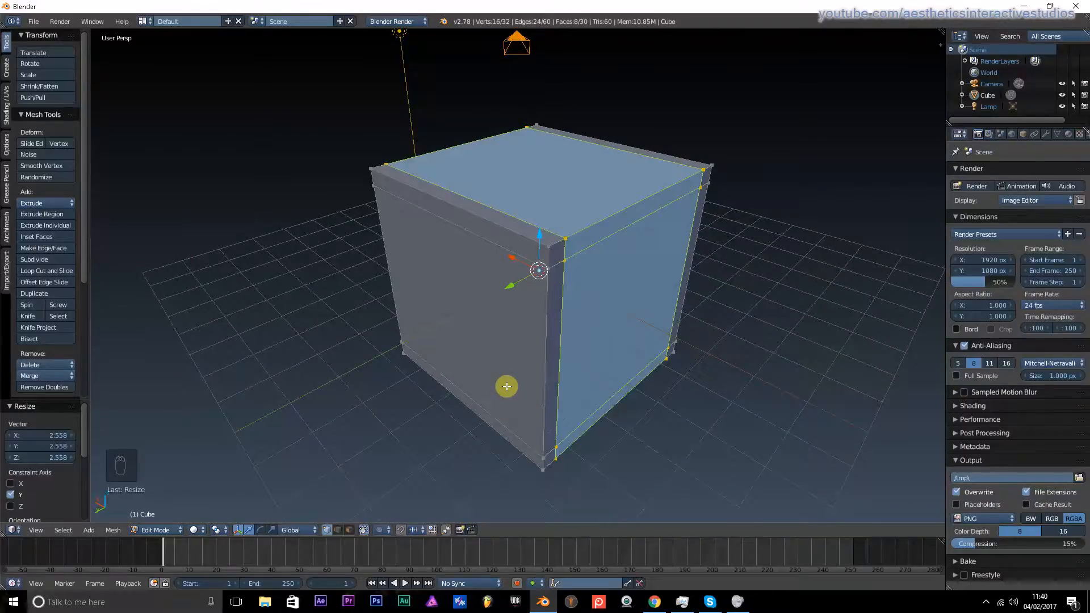
- Add two vertical loop cuts in the remaining direction, scale them apart along X towards the cube's edges, and deselect everything
{"action": "key", "text": "ctrl+e"}
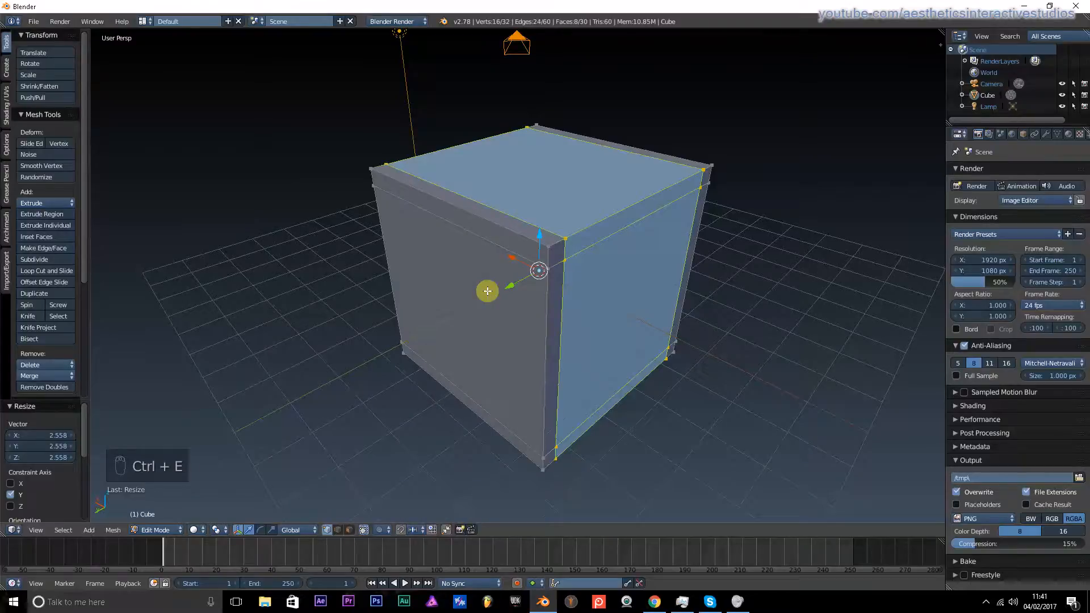
{"action": "key", "text": "ctrl+r"}
{"action": "left_click", "coordinate": [466, 221]}
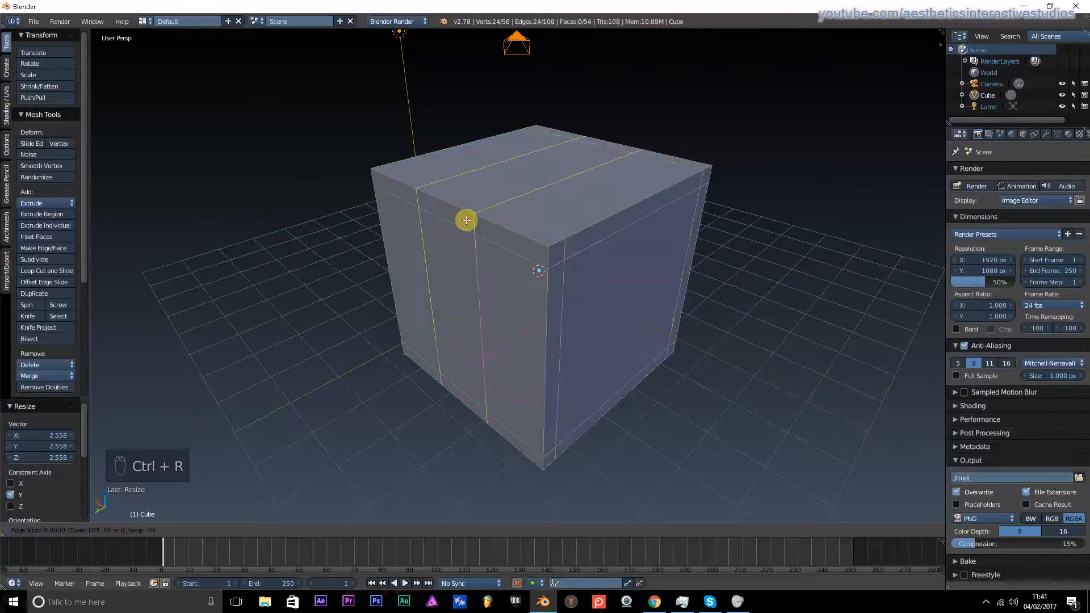
{"action": "left_click", "coordinate": [489, 246]}
{"action": "middle_click_drag", "start_coordinate": [489, 246], "coordinate": [532, 234]}
{"action": "key", "text": "s"}
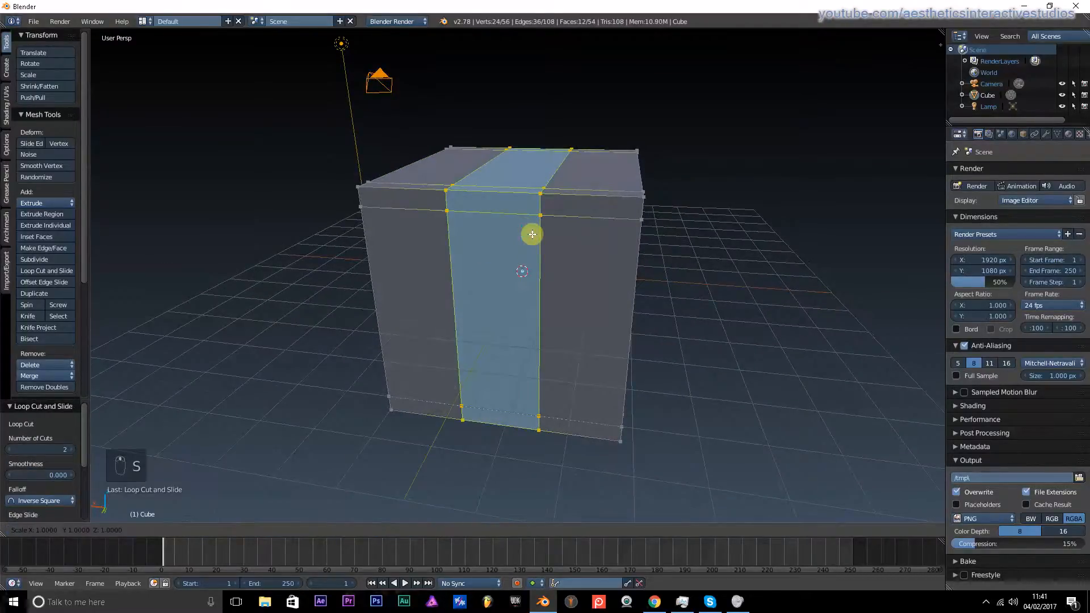
{"action": "left_click", "coordinate": [615, 243]}
{"action": "middle_click_drag", "start_coordinate": [611, 244], "coordinate": [647, 230]}
{"action": "key", "text": "a"}
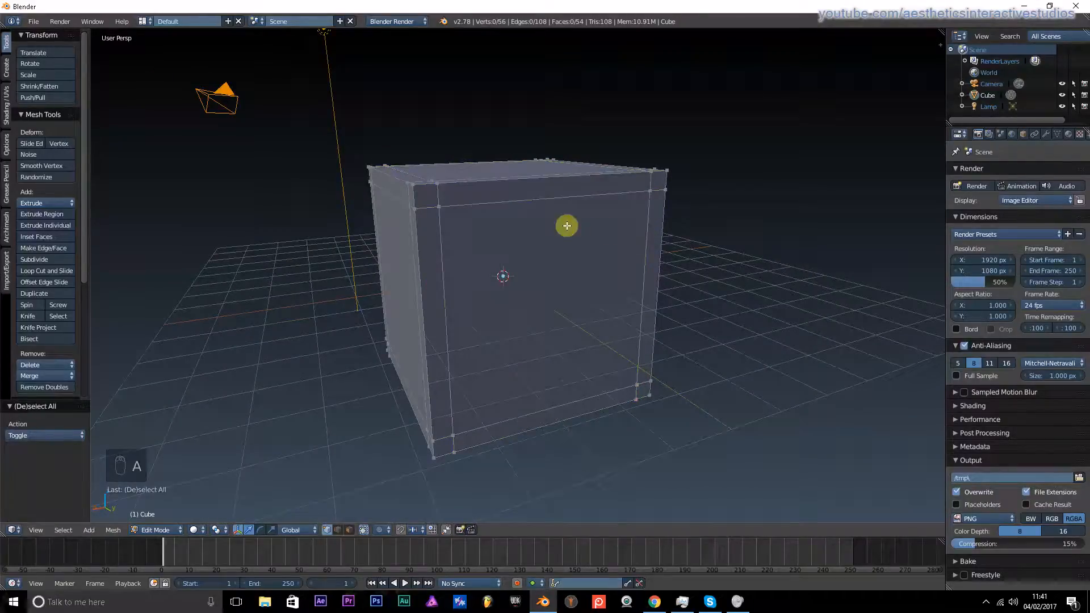
- Select the large central panel faces on all four vertical sides of the cube in face select mode
{"action": "middle_click_drag", "start_coordinate": [475, 231], "coordinate": [738, 248]}
{"action": "scroll", "coordinate": [641, 272], "scroll_direction": "up", "scroll_amount": 2}
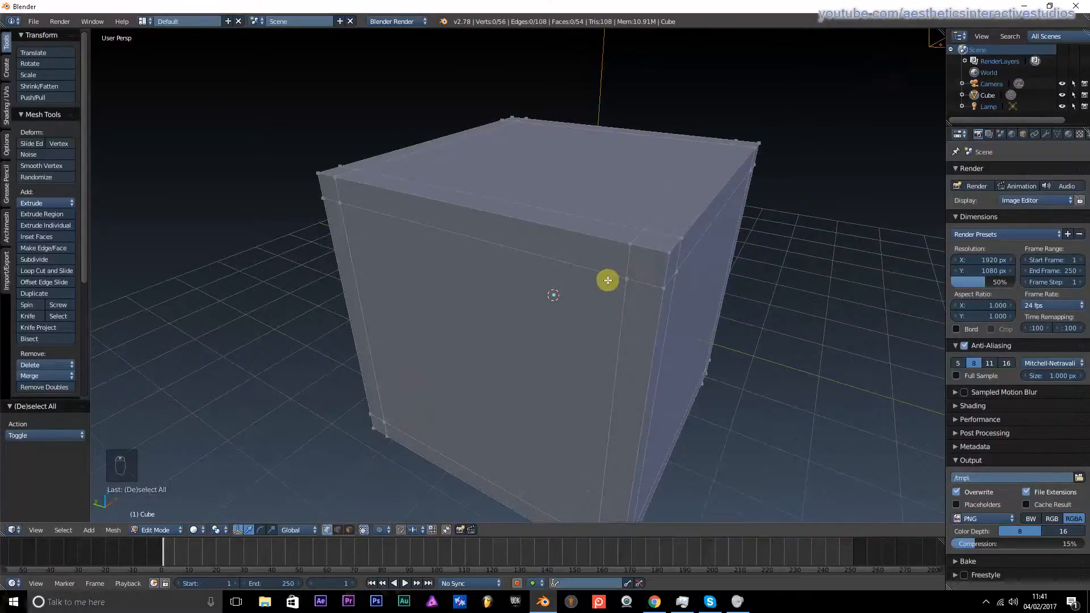
{"action": "right_click", "coordinate": [563, 314]}
{"action": "middle_click_drag", "start_coordinate": [701, 305], "coordinate": [535, 309]}
{"action": "right_click", "coordinate": [480, 295], "text": "shift"}
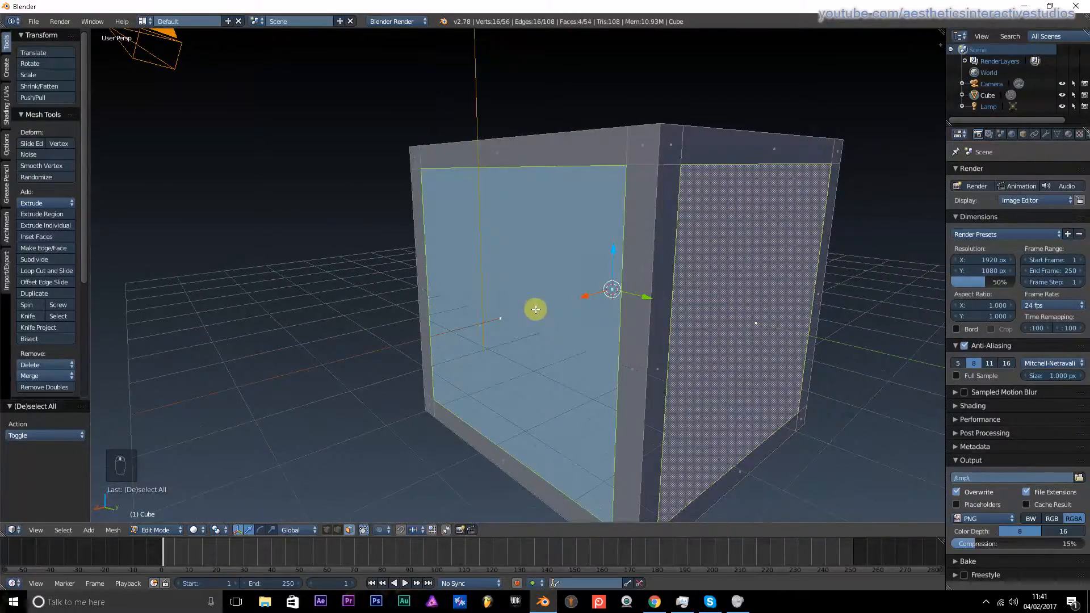
- Extrude the four side panel faces in place and scale them slightly inward to recess them within their frames
{"action": "key", "text": "e"}
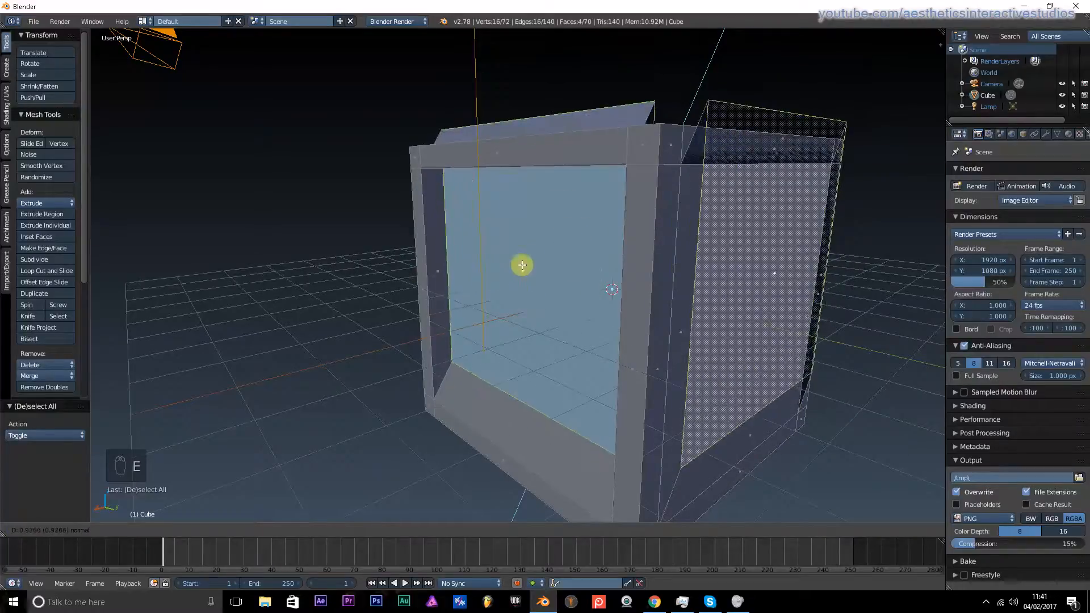
{"action": "right_click", "coordinate": [514, 268]}
{"action": "mouse_move", "coordinate": [336, 274]}
{"action": "middle_mouse_down"}
{"action": "mouse_move", "coordinate": [312, 273]}
{"action": "mouse_move", "coordinate": [427, 272]}
{"action": "mouse_move", "coordinate": [377, 297]}
{"action": "mouse_move", "coordinate": [343, 291]}
{"action": "middle_mouse_up"}
{"action": "key", "text": "s"}
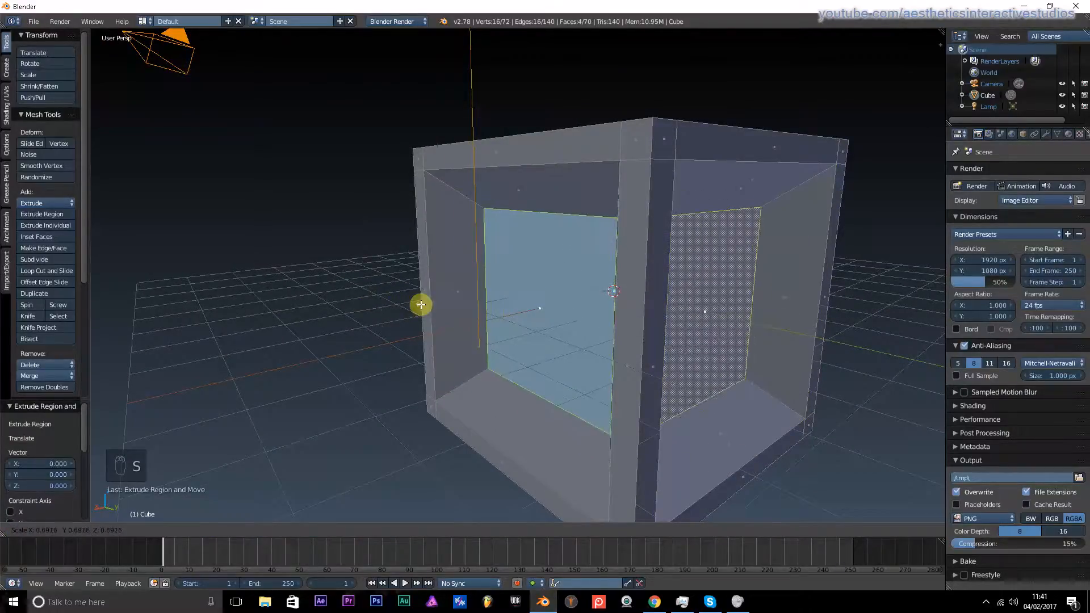
{"action": "left_click", "coordinate": [355, 313]}
- Preview the recessed side panels in Object Mode and return to Edit Mode
{"action": "middle_click_drag", "start_coordinate": [356, 313], "coordinate": [432, 310]}
{"action": "scroll", "coordinate": [621, 316], "scroll_direction": "up", "scroll_amount": 3}
{"action": "key", "text": "Tab"}
{"action": "scroll", "coordinate": [625, 312], "scroll_direction": "down", "scroll_amount": 5}
{"action": "scroll", "coordinate": [540, 298], "scroll_direction": "up", "scroll_amount": 4}
{"action": "key", "text": "Tab"}
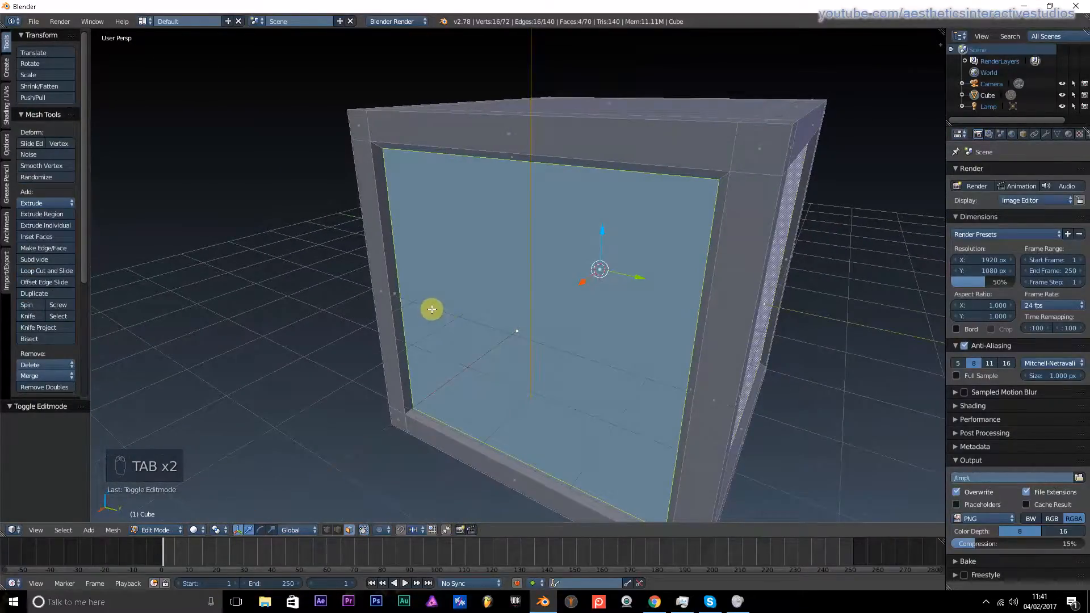
{"action": "key", "text": "s"}
{"action": "key", "text": "x"}
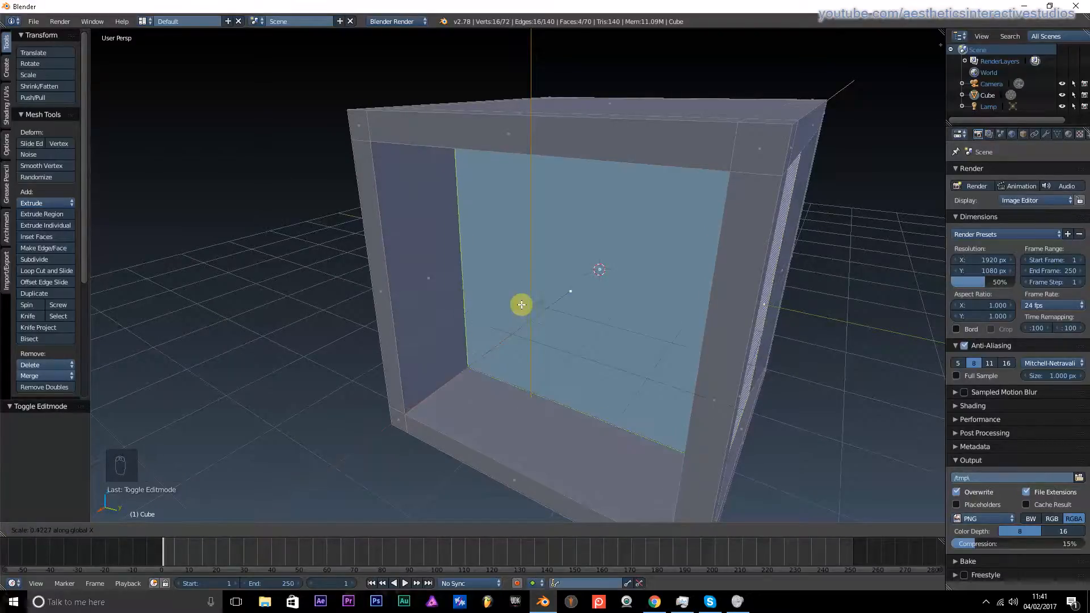
{"action": "right_click", "coordinate": [494, 311]}
{"action": "middle_click_drag", "start_coordinate": [495, 311], "coordinate": [555, 307]}
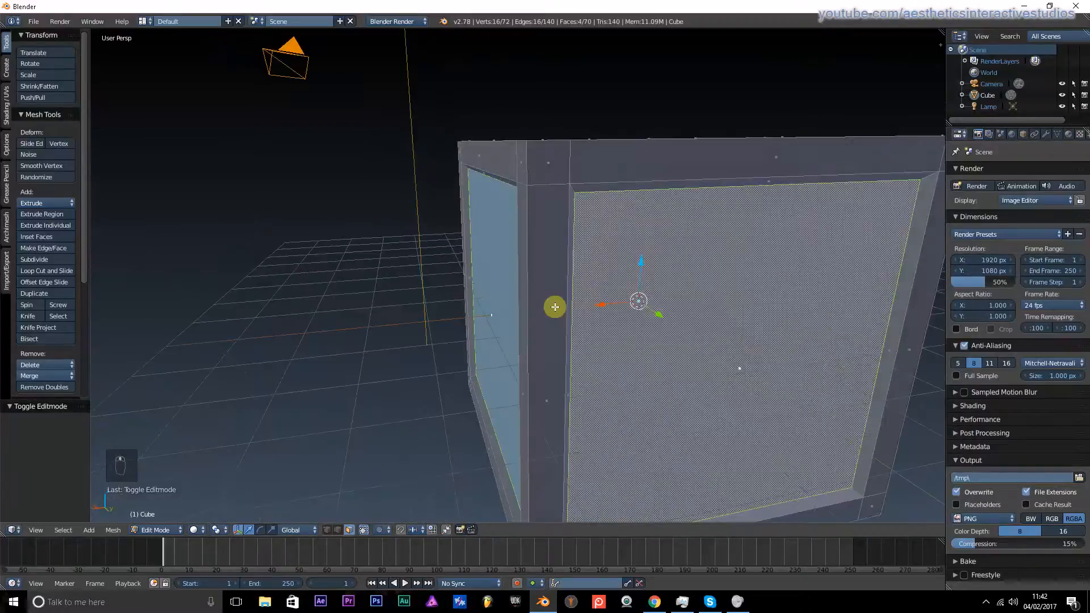
{"action": "middle_click_drag", "start_coordinate": [816, 279], "coordinate": [754, 272]}
{"action": "scroll", "coordinate": [755, 272], "scroll_direction": "down", "scroll_amount": 4}
{"action": "key", "text": "a"}
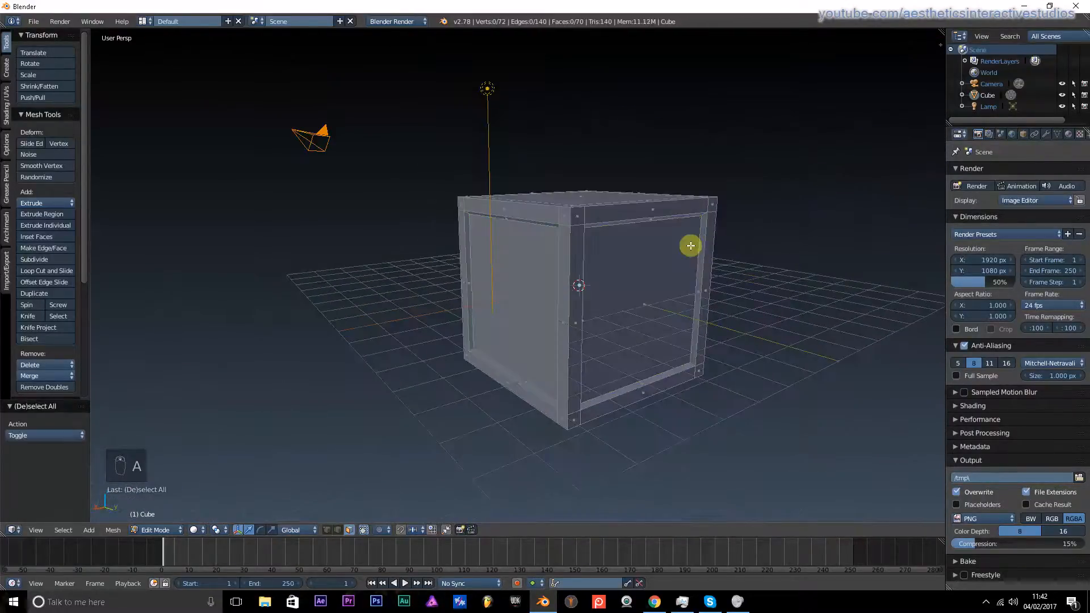
- Select the four recessed panel faces on the cube's vertical sides
{"action": "scroll", "coordinate": [558, 300], "scroll_direction": "up", "scroll_amount": 4}
{"action": "scroll", "coordinate": [524, 264], "scroll_direction": "down", "scroll_amount": 3}
{"action": "middle_click_drag", "start_coordinate": [523, 264], "coordinate": [582, 259]}
{"action": "middle_click_drag", "start_coordinate": [516, 241], "coordinate": [484, 233]}
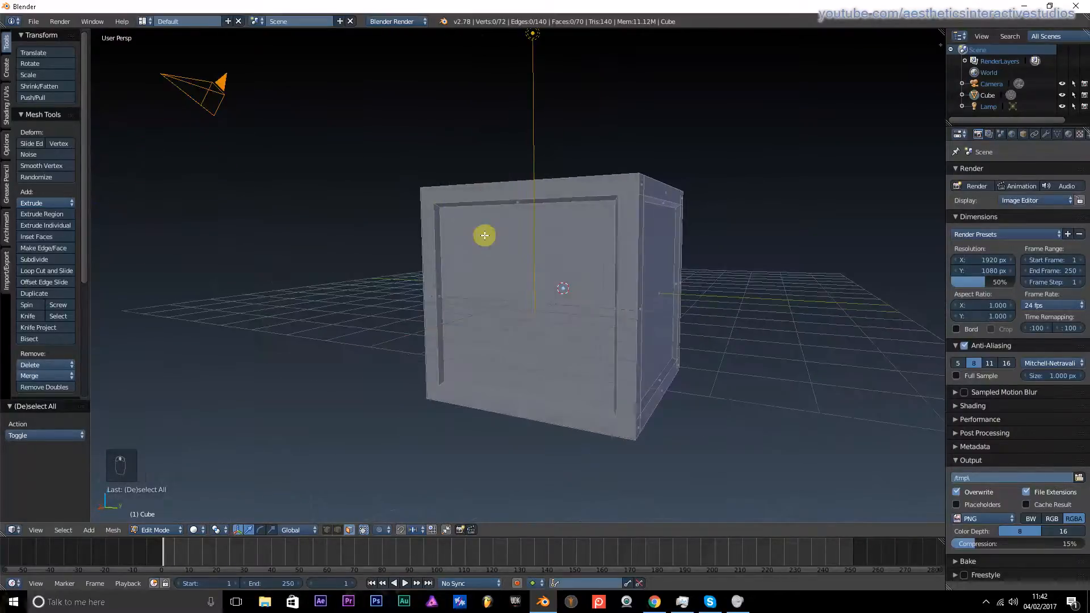
{"action": "scroll", "coordinate": [492, 294], "scroll_direction": "up", "scroll_amount": 3}
{"action": "right_click", "coordinate": [602, 297]}
{"action": "middle_click_drag", "start_coordinate": [602, 297], "coordinate": [562, 309]}
{"action": "right_click", "coordinate": [693, 301], "text": "shift"}
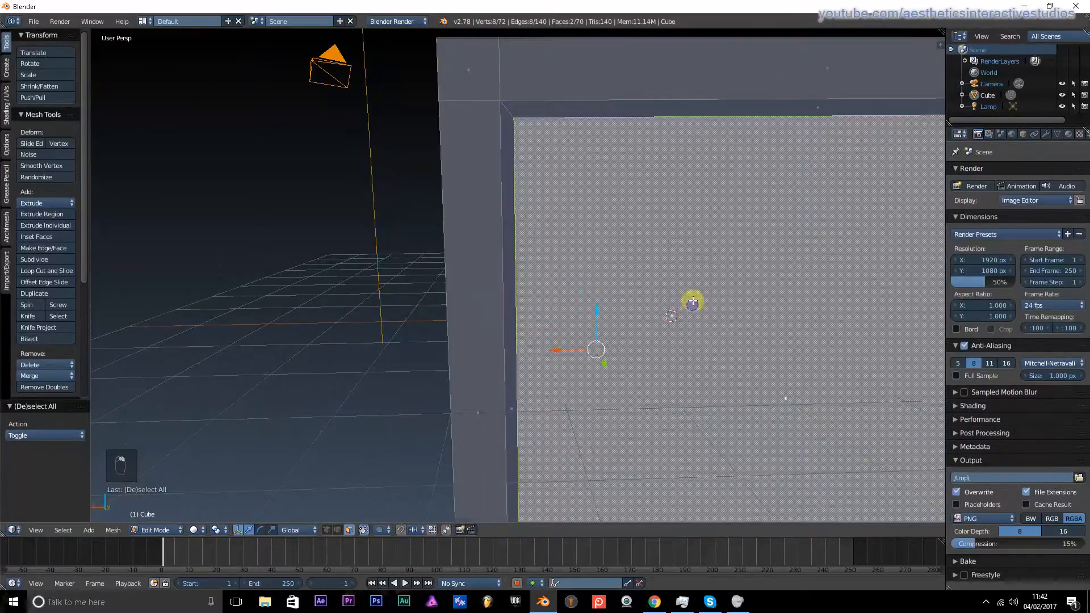
{"action": "scroll", "coordinate": [694, 302], "scroll_direction": "down", "scroll_amount": 3}
{"action": "middle_click_drag", "start_coordinate": [693, 302], "coordinate": [523, 308]}
{"action": "right_click", "coordinate": [550, 312], "text": "shift"}
{"action": "right_click", "coordinate": [462, 317], "text": "shift"}
- Extrude the four selected panel faces in place and scale them uniformly to 0.895
{"action": "key", "text": "e"}
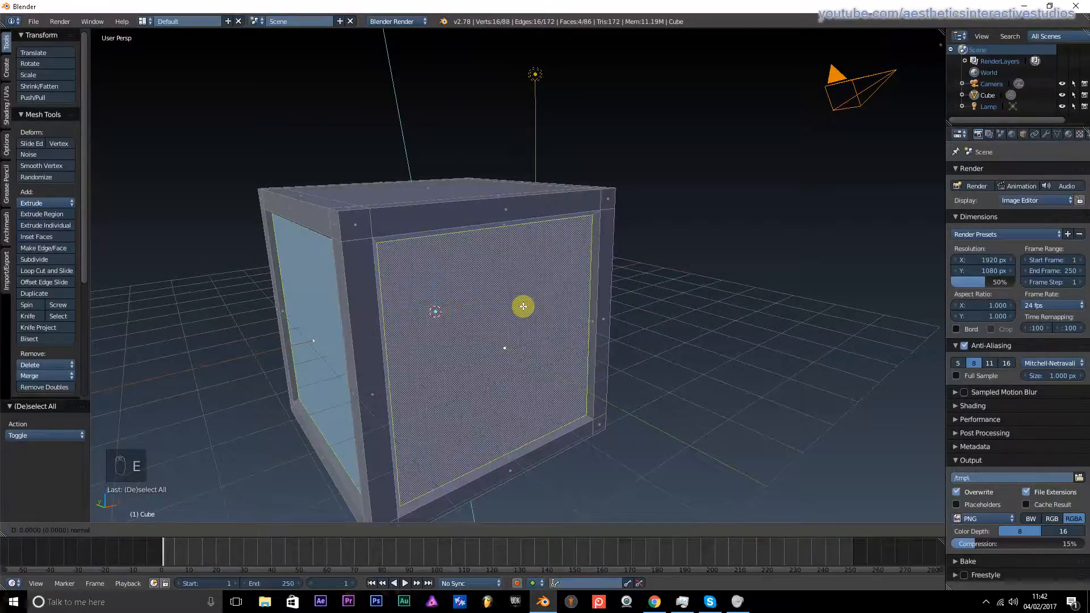
{"action": "right_click", "coordinate": [523, 307]}
{"action": "key", "text": "s"}
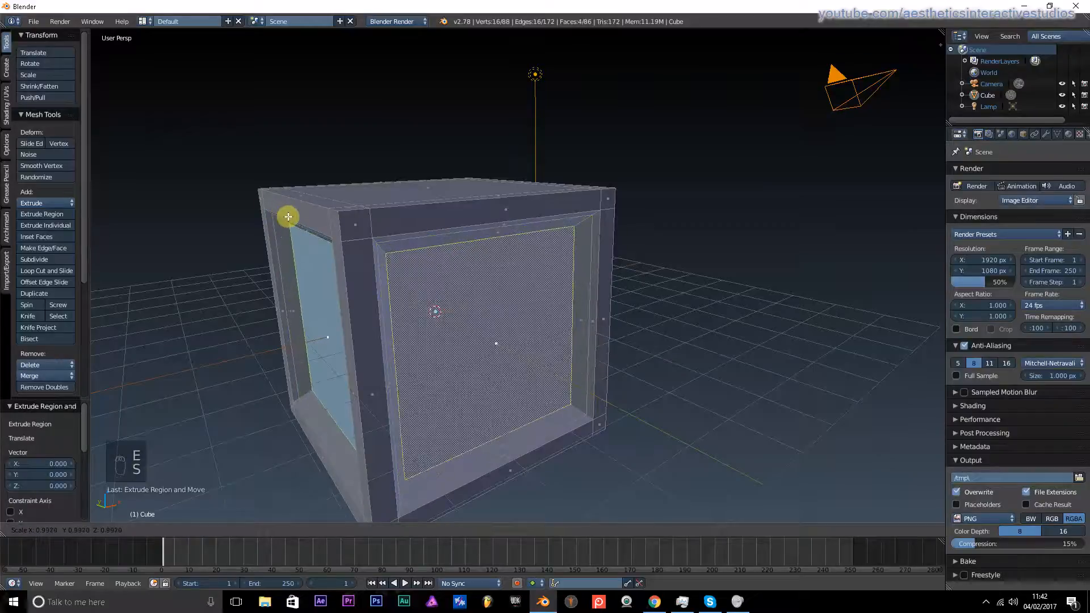
{"action": "left_click", "coordinate": [289, 215]}
{"action": "middle_click_drag", "start_coordinate": [306, 214], "coordinate": [437, 295]}
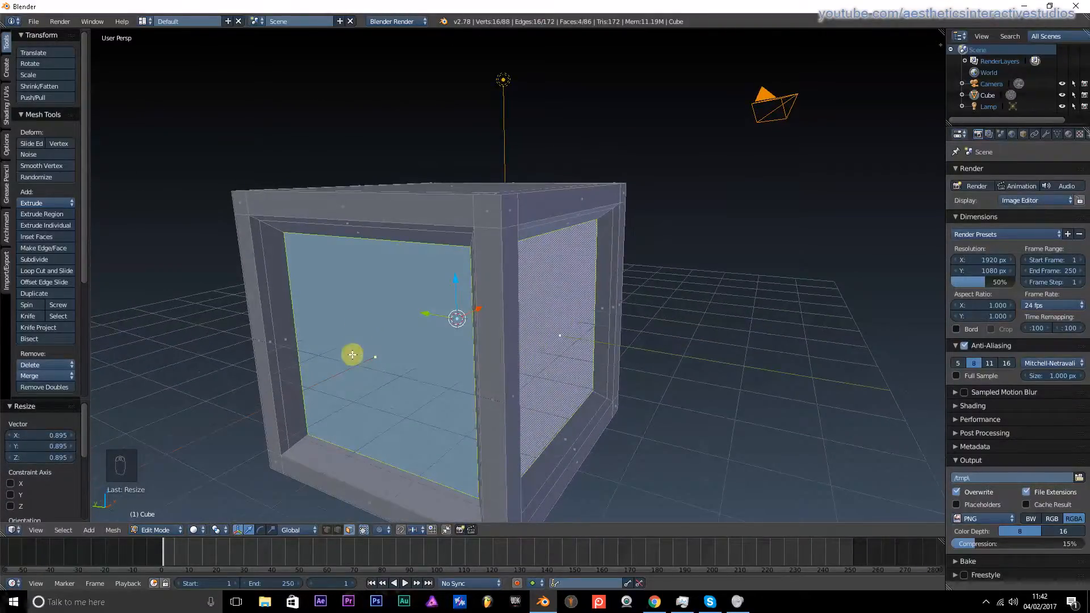
- Select the two opposite panel faces facing the X axis and scale them outward along X by 1.143
{"action": "right_click", "coordinate": [357, 304]}
{"action": "middle_click_drag", "start_coordinate": [341, 297], "coordinate": [701, 281]}
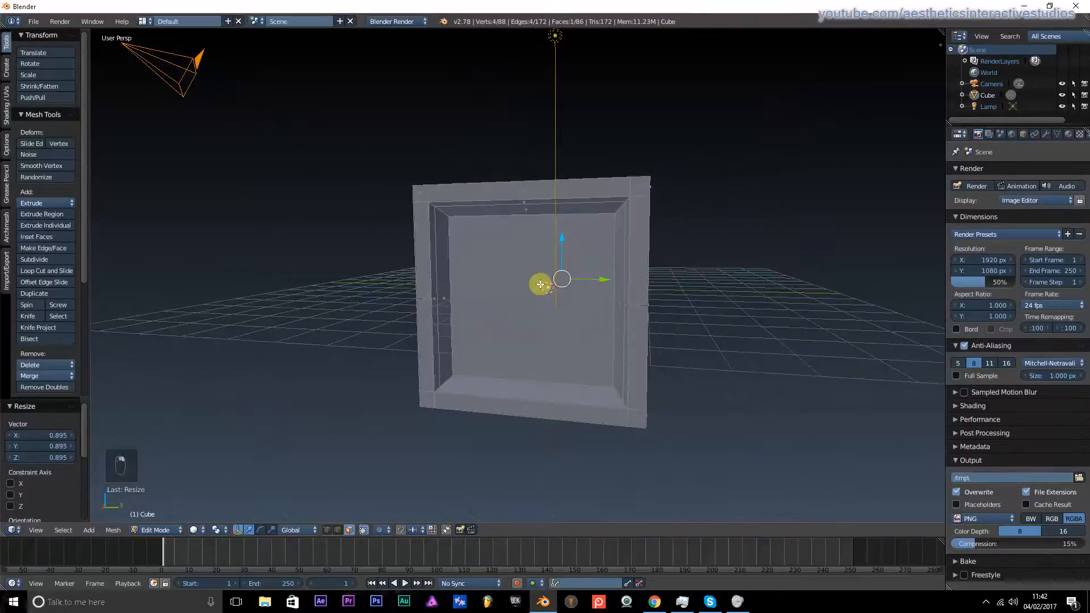
{"action": "right_click", "coordinate": [540, 284], "text": "shift"}
{"action": "middle_click_drag", "start_coordinate": [500, 295], "coordinate": [379, 300]}
{"action": "scroll", "coordinate": [477, 286], "scroll_direction": "up", "scroll_amount": 3}
{"action": "middle_click_drag", "start_coordinate": [487, 283], "coordinate": [523, 280]}
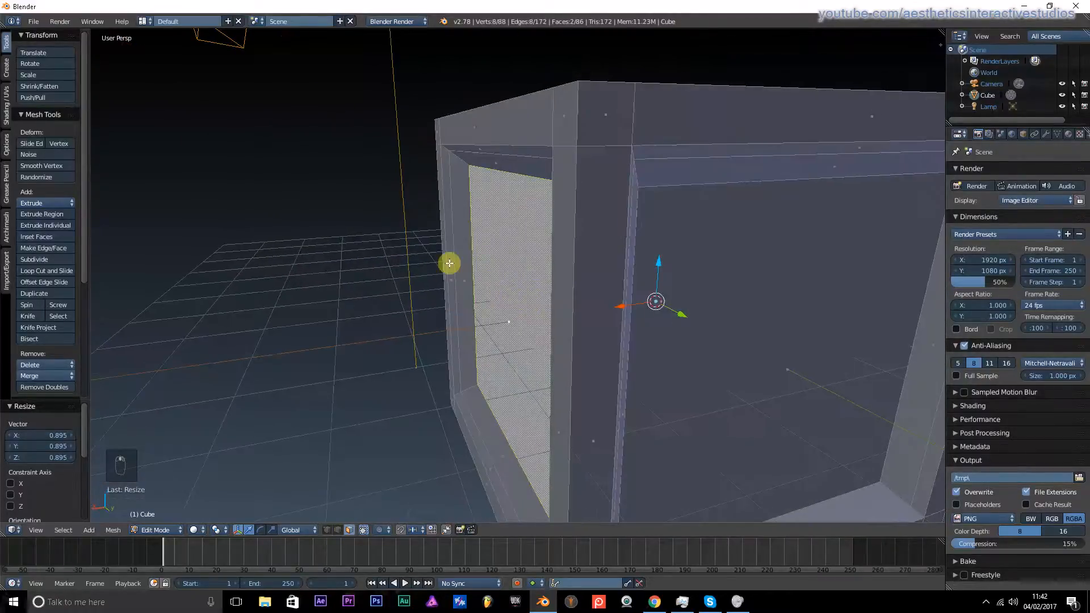
{"action": "key", "text": "s"}
{"action": "key", "text": "x"}
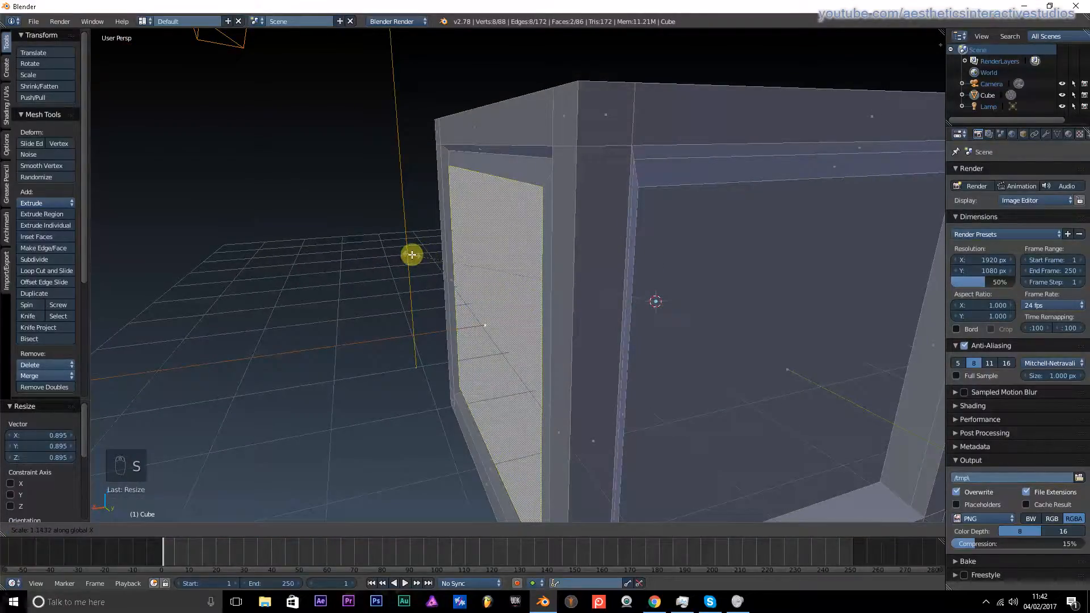
{"action": "left_click", "coordinate": [412, 255]}
- Scale the other two opposite panel faces outward along Y by about 1.15 and deselect everything
{"action": "middle_click_drag", "start_coordinate": [687, 301], "coordinate": [526, 297]}
{"action": "key", "text": "s"}
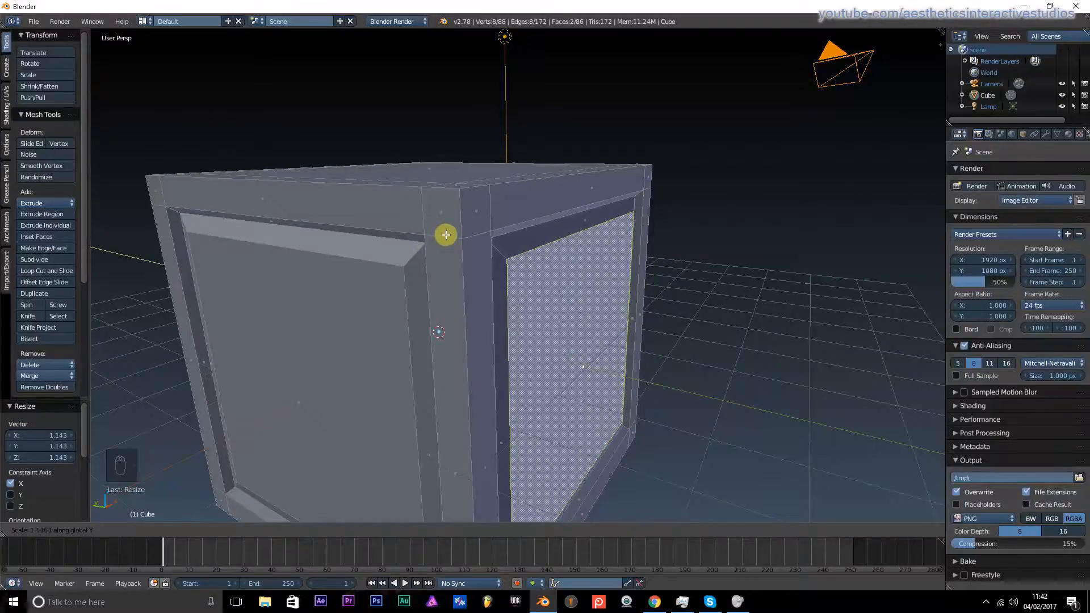
{"action": "left_click", "coordinate": [446, 235]}
{"action": "middle_click_drag", "start_coordinate": [446, 234], "coordinate": [527, 251]}
{"action": "scroll", "coordinate": [414, 240], "scroll_direction": "down", "scroll_amount": 4}
{"action": "key", "text": "a"}
- Inspect the bevelled side panels in Object Mode and return to Edit Mode
{"action": "key", "text": "Tab"}
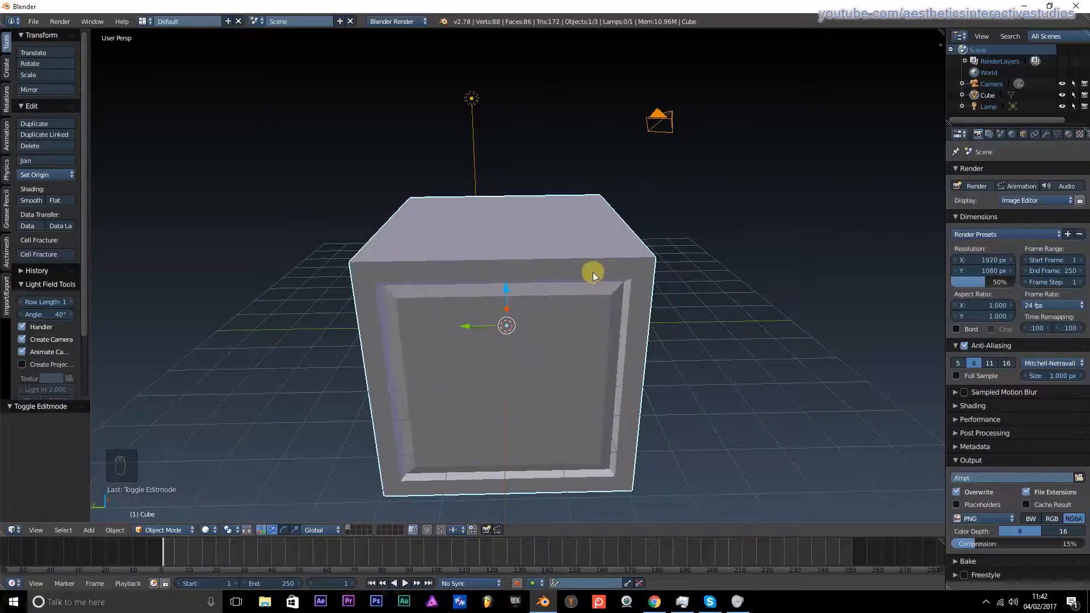
{"action": "scroll", "coordinate": [373, 285], "scroll_direction": "down", "scroll_amount": 1}
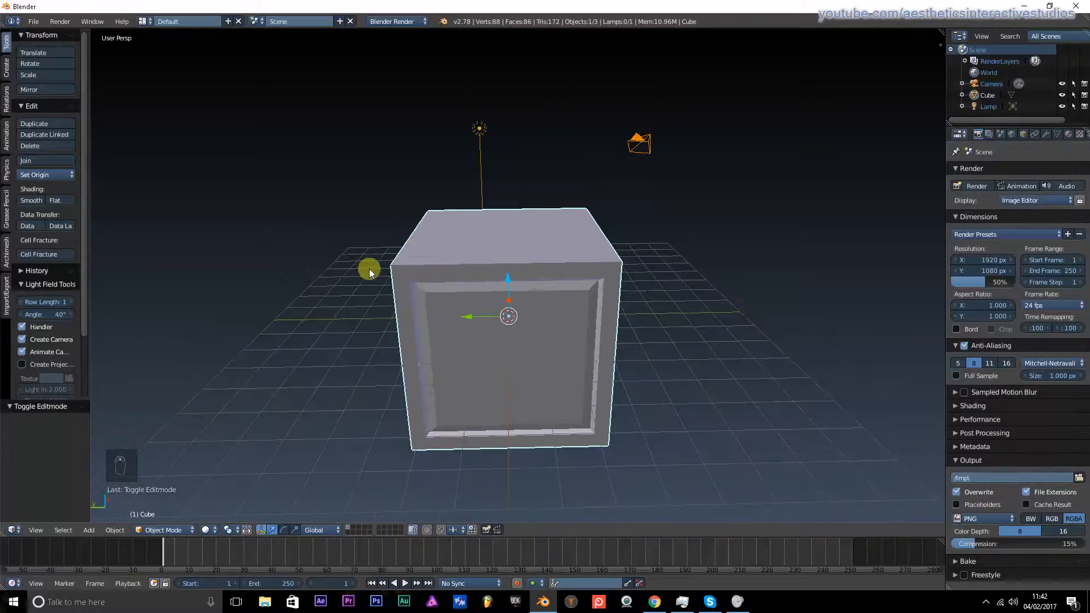
{"action": "middle_click_drag", "start_coordinate": [369, 268], "coordinate": [377, 242]}
{"action": "scroll", "coordinate": [397, 225], "scroll_direction": "up", "scroll_amount": 1}
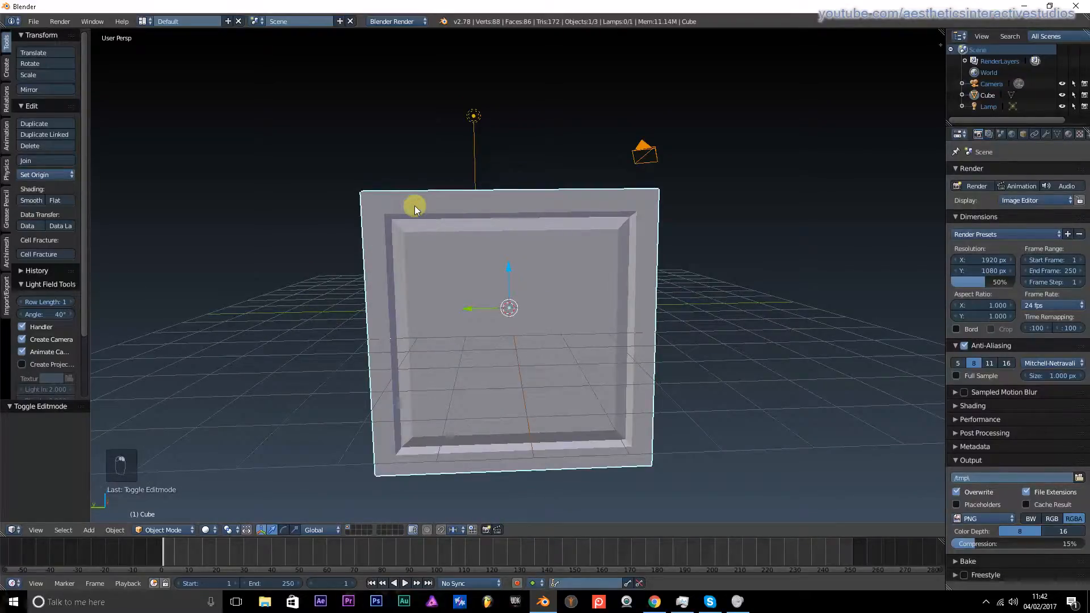
{"action": "key", "text": "Tab"}
- Add two horizontal loop cuts around the cube's upper frame band and two around its lower frame band
{"action": "scroll", "coordinate": [414, 210], "scroll_direction": "up", "scroll_amount": 2}
{"action": "middle_click_drag", "start_coordinate": [422, 227], "coordinate": [524, 266], "text": "shift"}
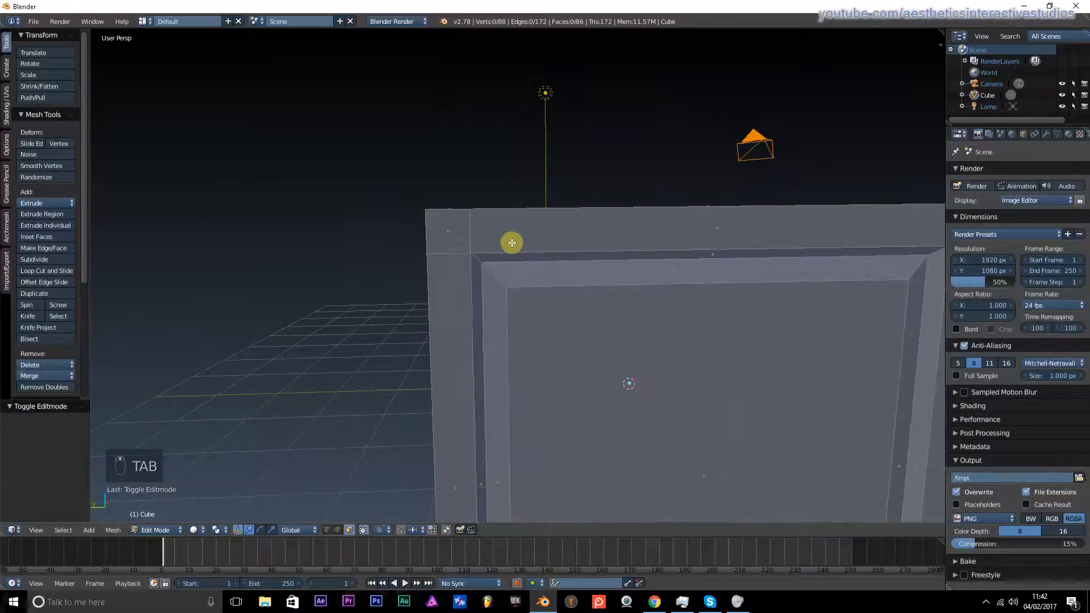
{"action": "key", "text": "ctrl+r"}
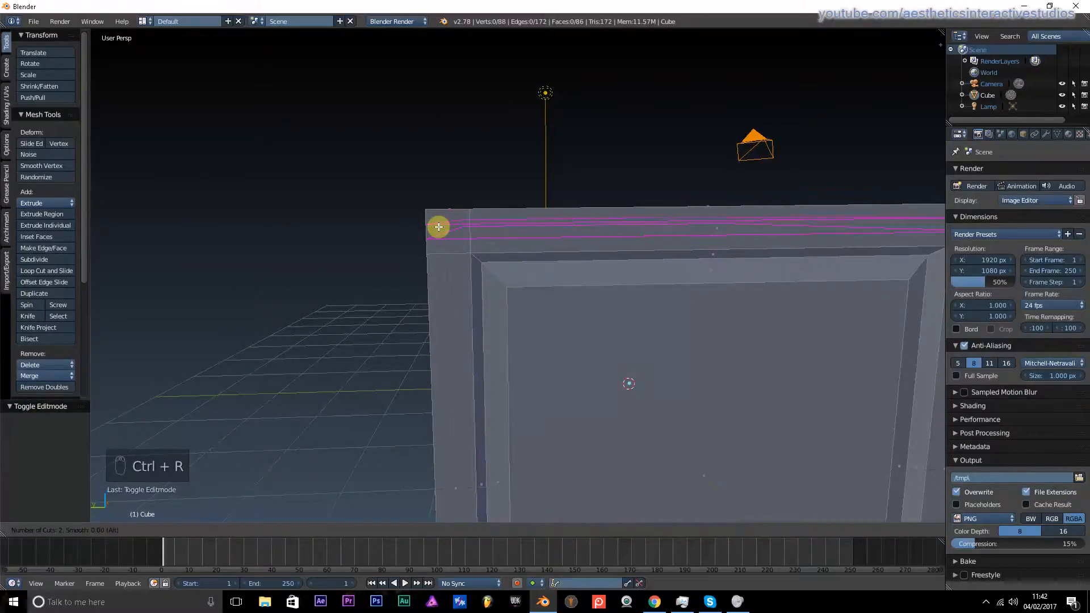
{"action": "left_click", "coordinate": [439, 227]}
{"action": "right_click", "coordinate": [489, 250]}
{"action": "middle_click_drag", "start_coordinate": [489, 250], "coordinate": [611, 403]}
{"action": "key", "text": "ctrl+r"}
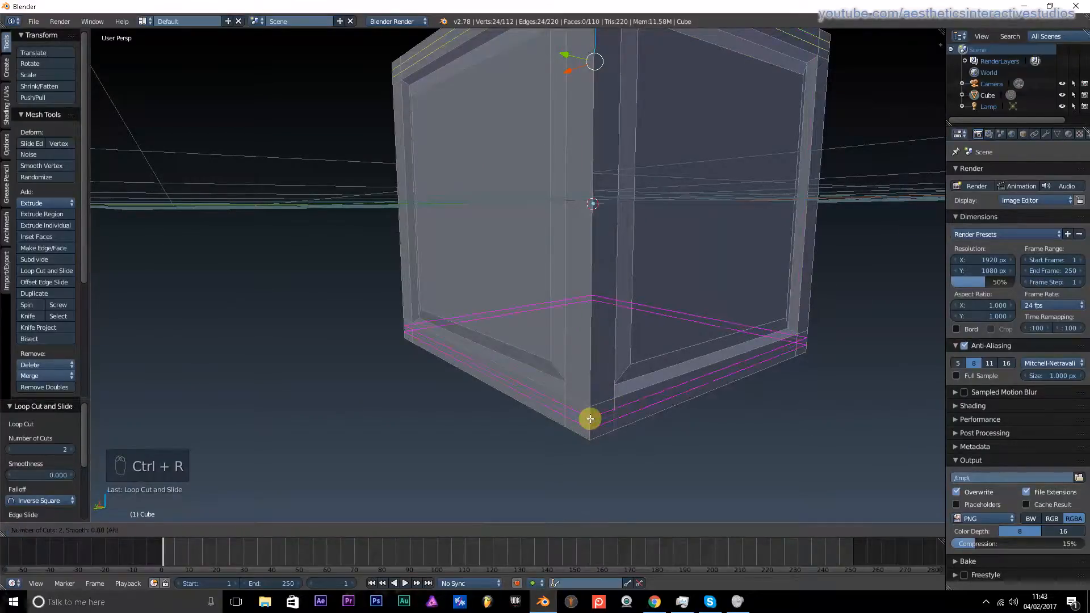
{"action": "left_click", "coordinate": [587, 421]}
{"action": "right_click", "coordinate": [587, 421]}
- Select the middle face loops of the lower and upper frame bands in face select mode
{"action": "left_click", "coordinate": [363, 530]}
{"action": "key", "text": "a"}
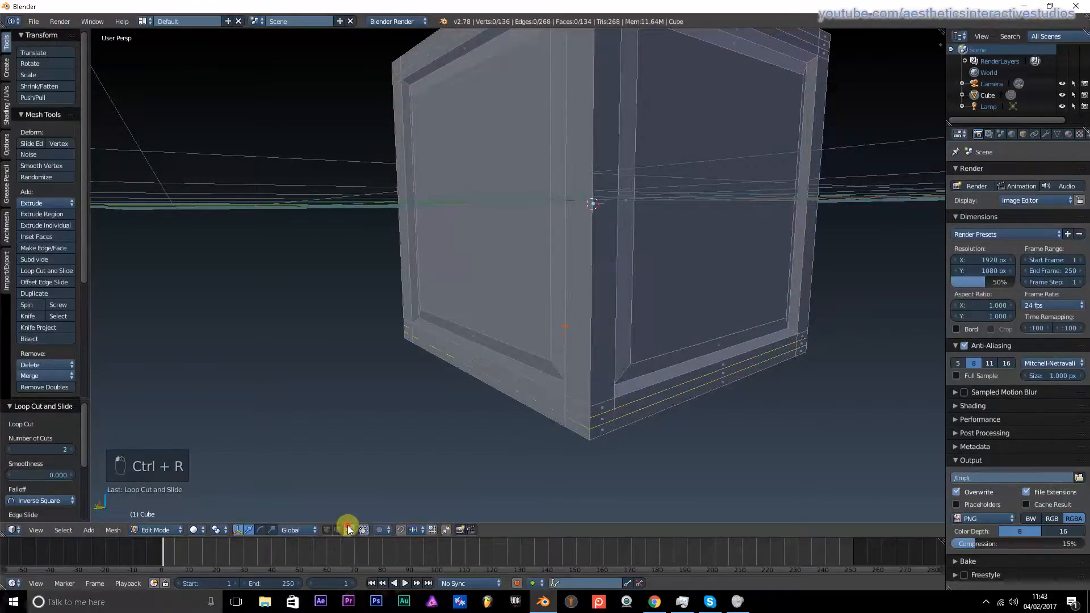
{"action": "right_click", "coordinate": [590, 422], "text": "alt"}
{"action": "middle_click_drag", "start_coordinate": [557, 173], "coordinate": [499, 134]}
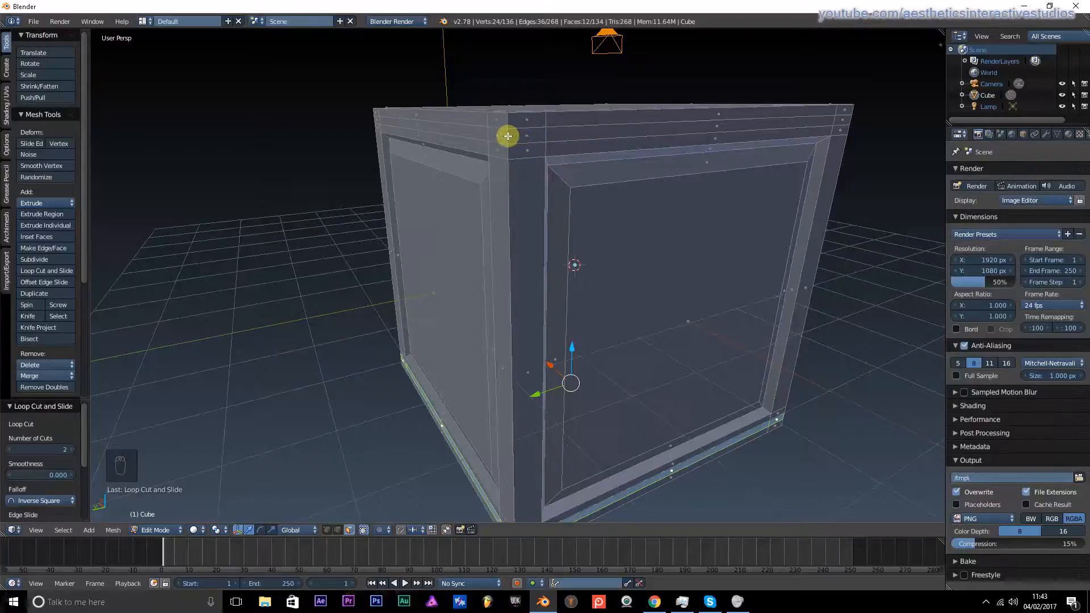
{"action": "right_click", "coordinate": [508, 136], "text": "alt+shift"}
{"action": "scroll", "coordinate": [594, 182], "scroll_direction": "down", "scroll_amount": 4}
{"action": "middle_click_drag", "start_coordinate": [594, 183], "coordinate": [655, 263]}
{"action": "scroll", "coordinate": [584, 224], "scroll_direction": "up", "scroll_amount": 5}
{"action": "middle_click_drag", "start_coordinate": [496, 214], "coordinate": [509, 270]}
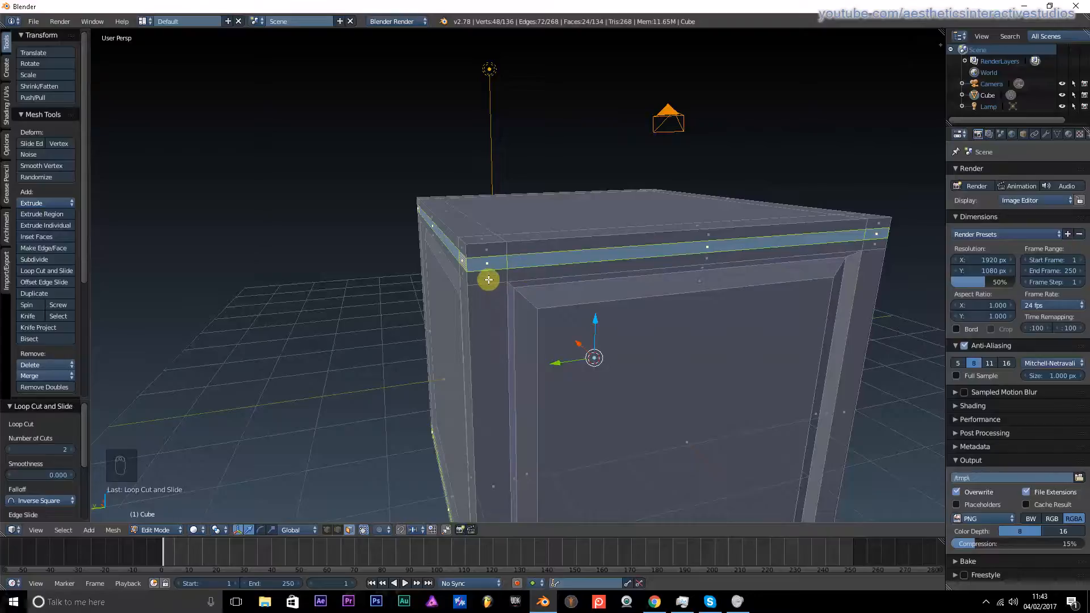
{"action": "right_click", "coordinate": [491, 281], "text": "alt+shift"}
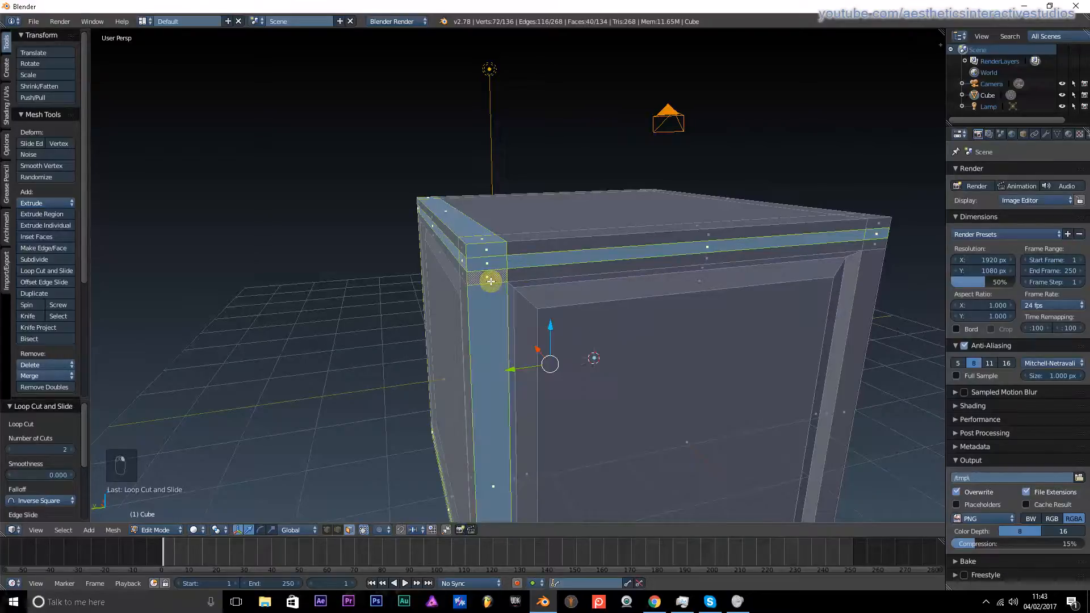
{"action": "key", "text": "ctrl+z"}
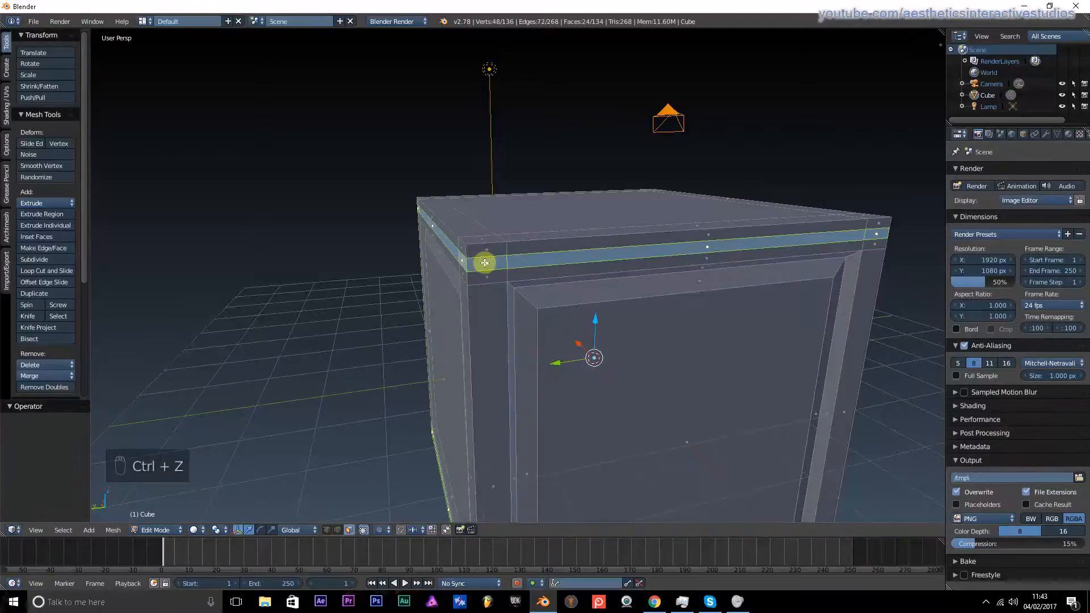
- Extrude the upper and lower middle face loops in place
{"action": "middle_click_drag", "start_coordinate": [486, 260], "coordinate": [448, 236]}
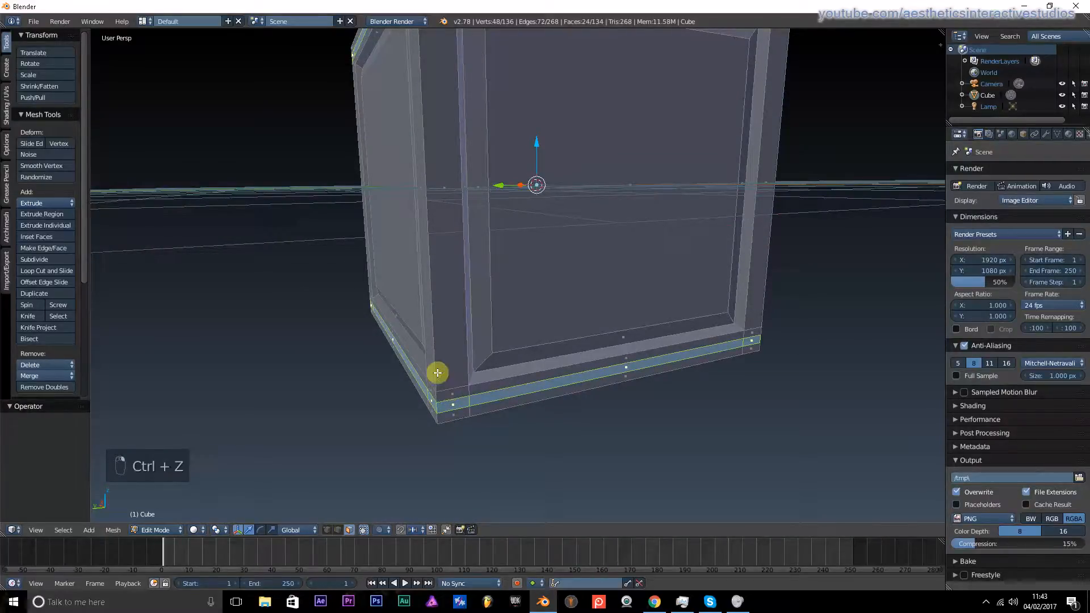
{"action": "middle_click_drag", "start_coordinate": [438, 372], "coordinate": [555, 294]}
{"action": "scroll", "coordinate": [457, 353], "scroll_direction": "up", "scroll_amount": 3}
{"action": "scroll", "coordinate": [519, 347], "scroll_direction": "down", "scroll_amount": 3}
{"action": "scroll", "coordinate": [561, 296], "scroll_direction": "up", "scroll_amount": 4}
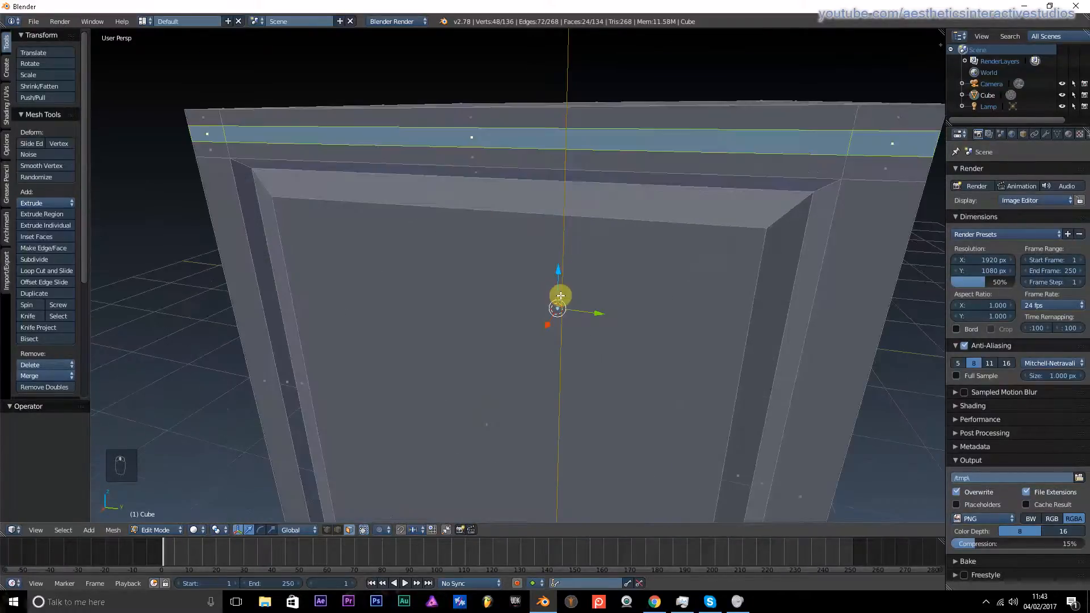
{"action": "key", "text": "e"}
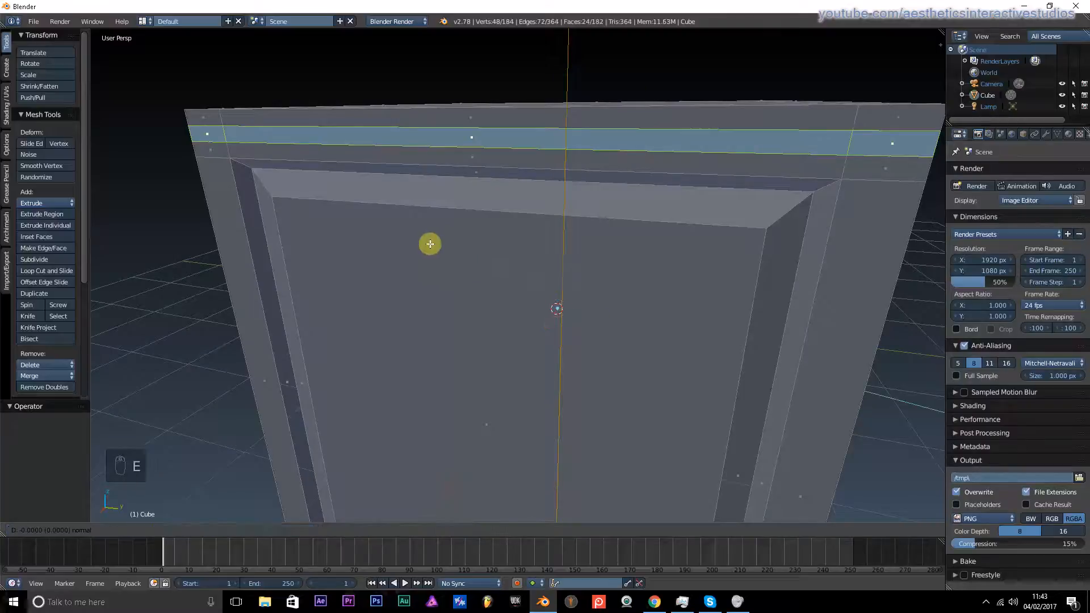
{"action": "right_click", "coordinate": [429, 243]}
- Select only the upper middle face loop, scale it inward to 0.987, and narrow it along Z to 0.447
{"action": "scroll", "coordinate": [420, 247], "scroll_direction": "down", "scroll_amount": 3}
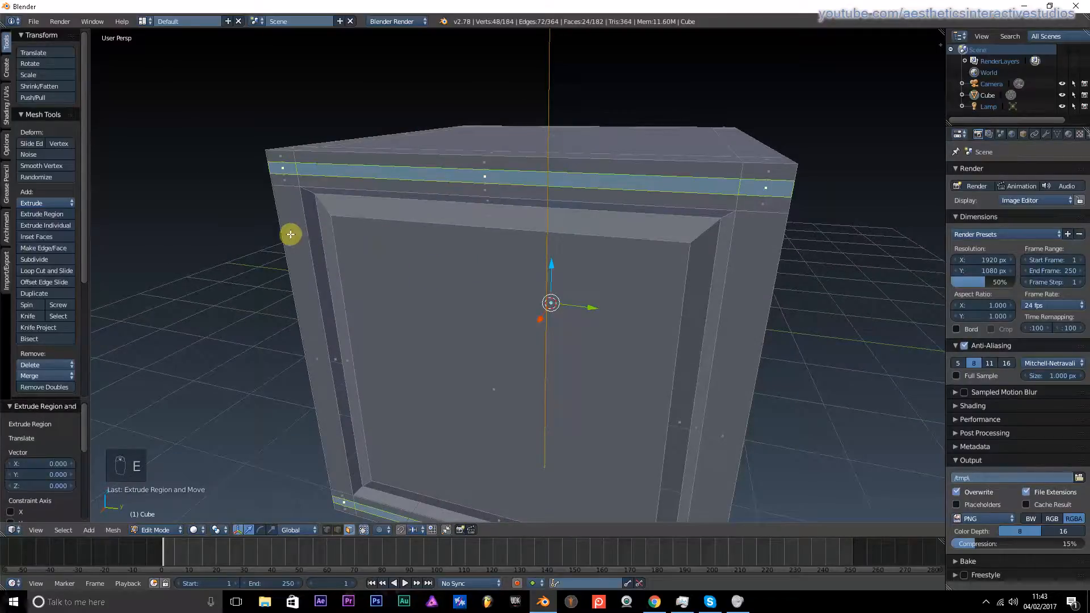
{"action": "middle_click_drag", "start_coordinate": [283, 228], "coordinate": [348, 151]}
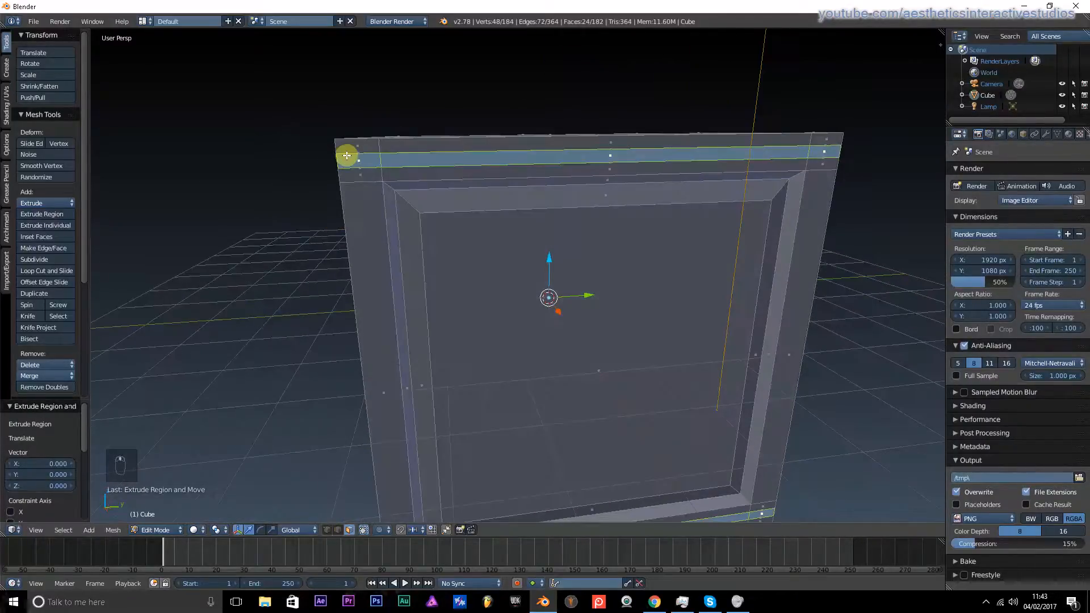
{"action": "right_click", "coordinate": [338, 161], "text": "alt"}
{"action": "scroll", "coordinate": [327, 179], "scroll_direction": "up", "scroll_amount": 2}
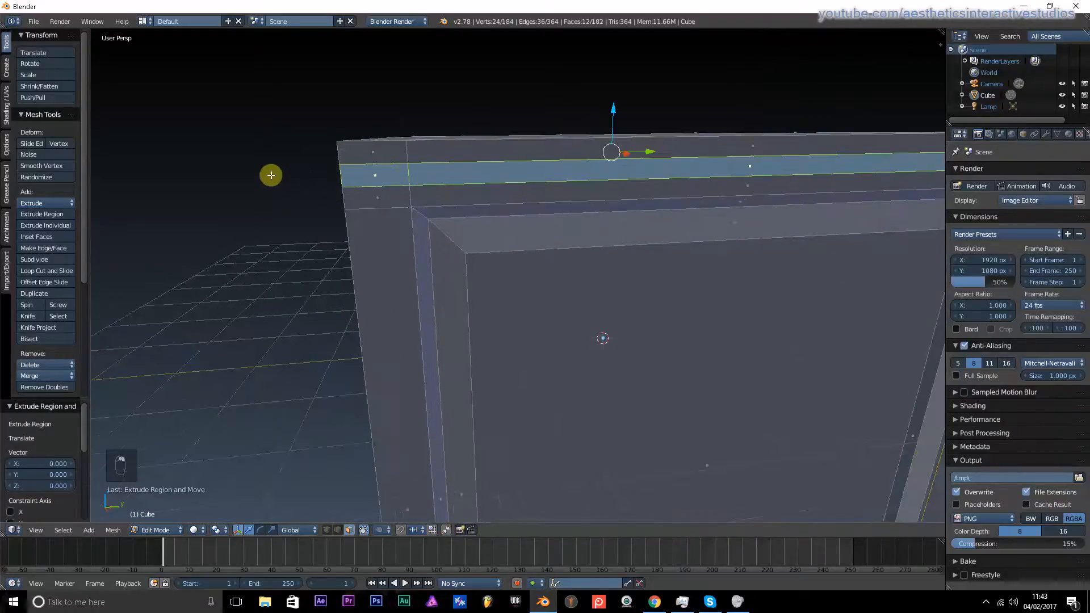
{"action": "key", "text": "s"}
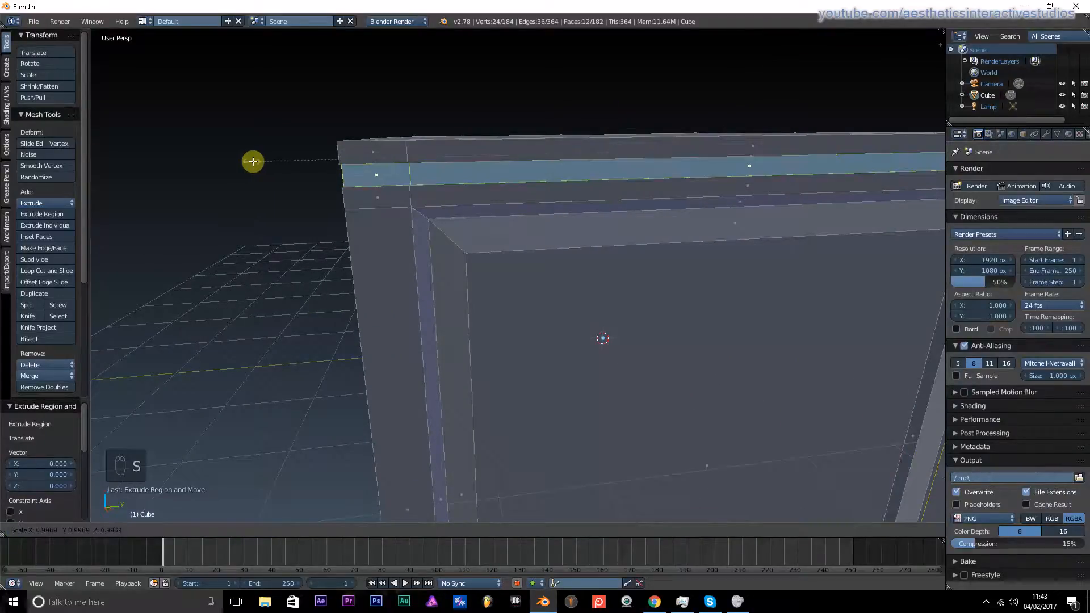
{"action": "left_click", "coordinate": [256, 160]}
{"action": "middle_click_drag", "start_coordinate": [256, 161], "coordinate": [273, 131]}
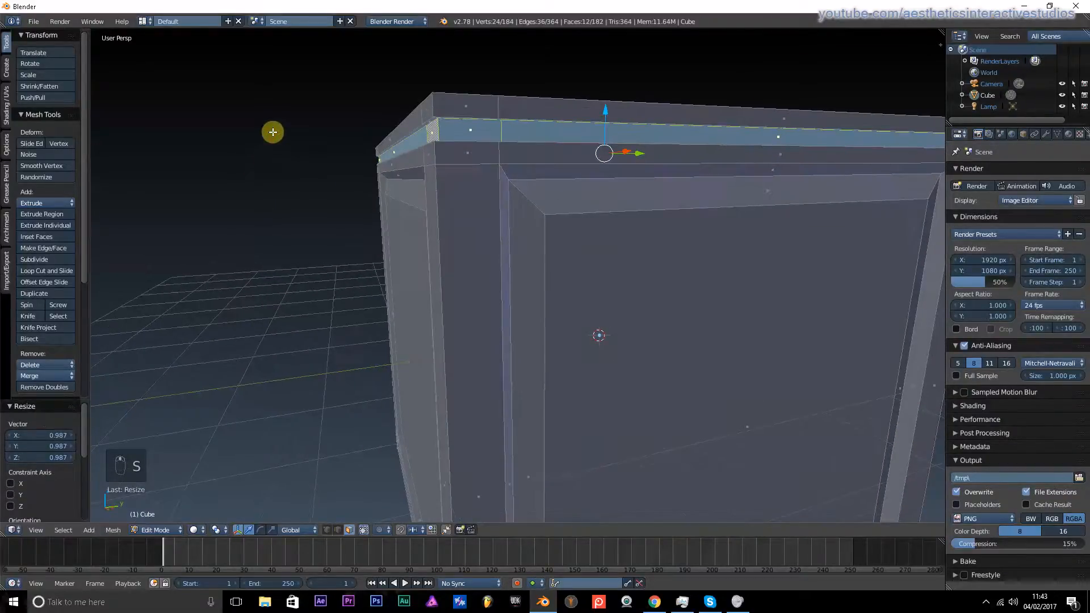
{"action": "key", "text": "s"}
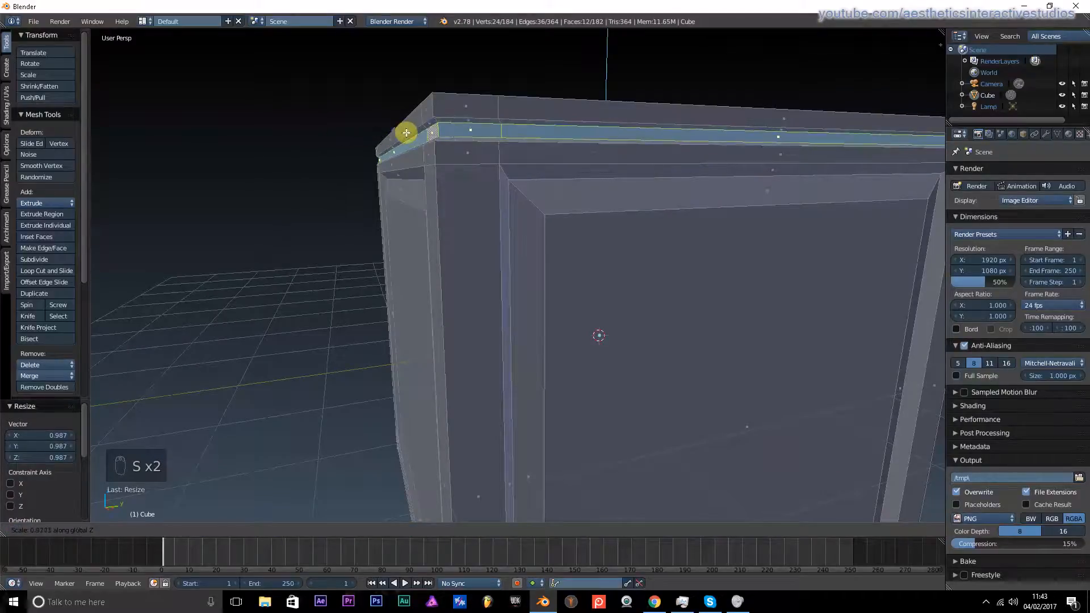
{"action": "left_click", "coordinate": [455, 146]}
- Select only the lower middle face loop, scale it inward to 0.986, and narrow it along Z to about 0.43
{"action": "middle_click_drag", "start_coordinate": [455, 146], "coordinate": [385, 284]}
{"action": "right_click", "coordinate": [404, 271], "text": "alt"}
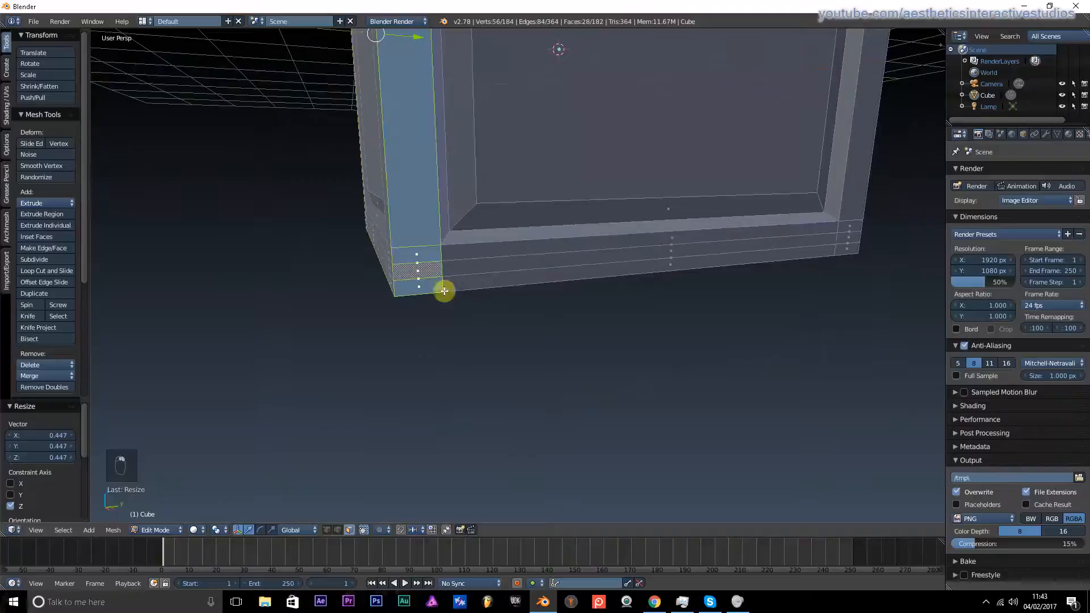
{"action": "right_click", "coordinate": [396, 269], "text": "alt"}
{"action": "scroll", "coordinate": [315, 272], "scroll_direction": "up", "scroll_amount": 3}
{"action": "middle_click_drag", "start_coordinate": [302, 280], "coordinate": [308, 220], "text": "shift"}
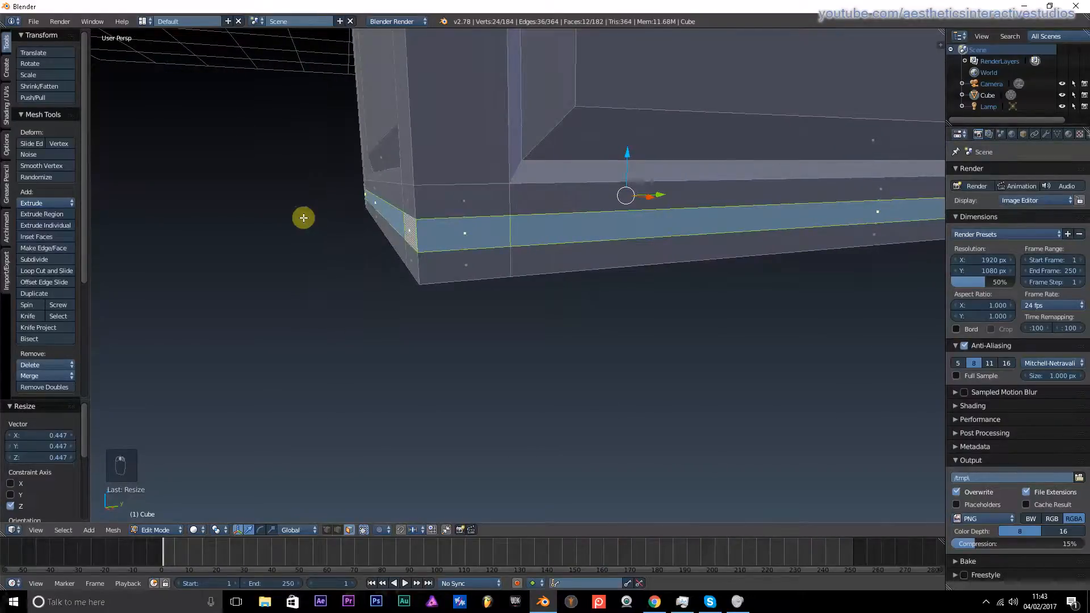
{"action": "key", "text": "s"}
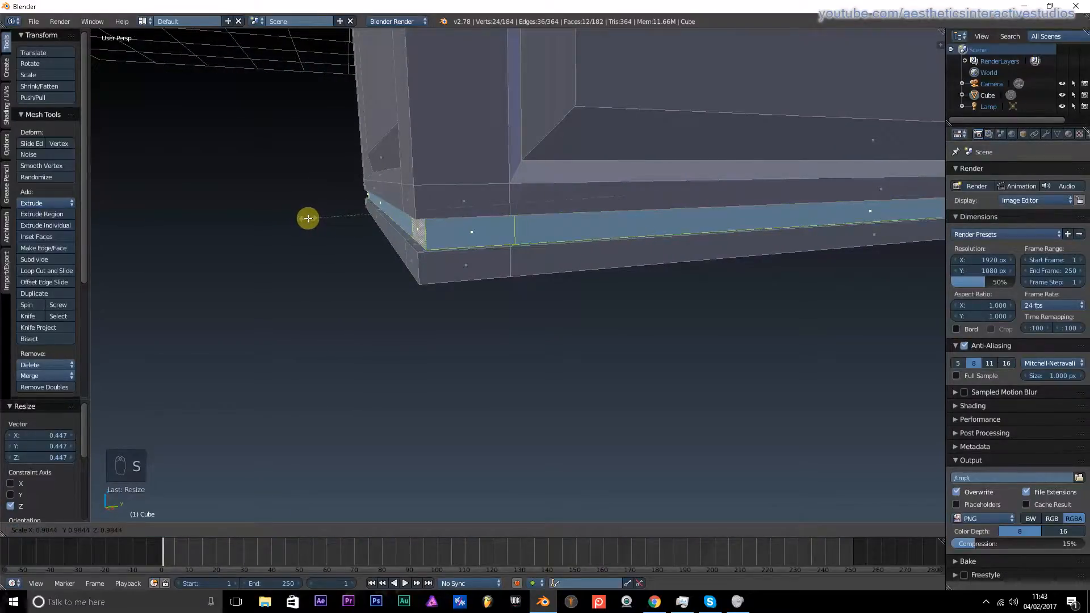
{"action": "left_click", "coordinate": [309, 218]}
{"action": "key", "text": "s"}
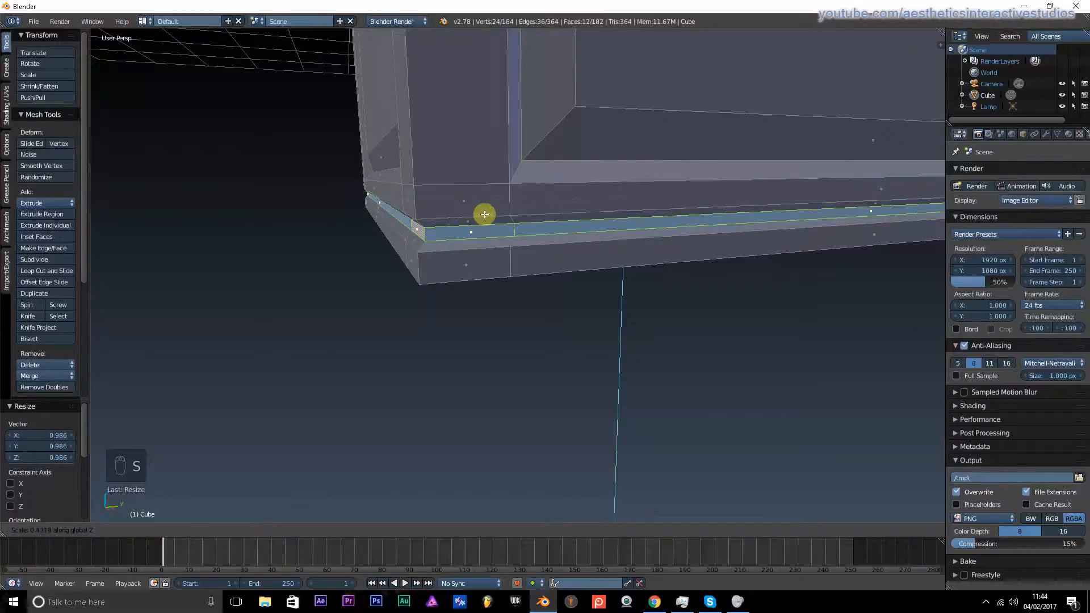
{"action": "left_click", "coordinate": [485, 217]}
- Examine the finished cube from above and from the side in object mode and edit mode, leaving nothing selected
{"action": "key", "text": "a"}
{"action": "key", "text": "Tab"}
{"action": "scroll", "coordinate": [485, 216], "scroll_direction": "down", "scroll_amount": 5}
{"action": "middle_click_drag", "start_coordinate": [486, 214], "coordinate": [479, 239]}
{"action": "scroll", "coordinate": [285, 219], "scroll_direction": "down", "scroll_amount": 4}
{"action": "scroll", "coordinate": [572, 258], "scroll_direction": "up", "scroll_amount": 5}
{"action": "key", "text": "Tab"}
{"action": "right_click", "coordinate": [479, 238]}
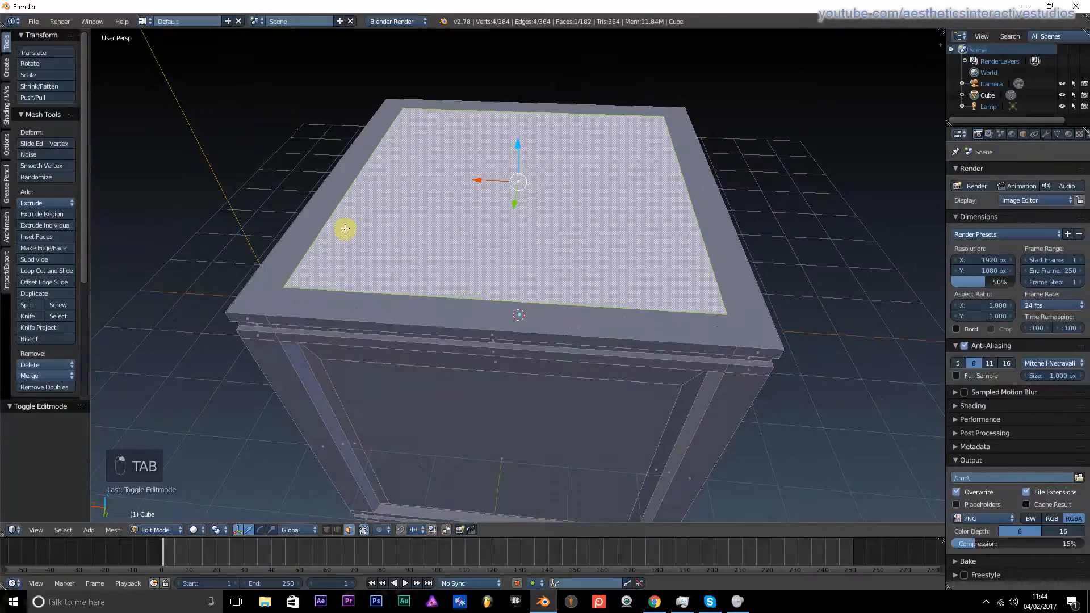
{"action": "middle_click_drag", "start_coordinate": [345, 229], "coordinate": [483, 271]}
{"action": "scroll", "coordinate": [384, 257], "scroll_direction": "down", "scroll_amount": 5}
{"action": "key", "text": "a"}
{"action": "key", "text": "a"}
{"action": "key", "text": "Tab"}
{"action": "scroll", "coordinate": [473, 284], "scroll_direction": "up", "scroll_amount": 2}
{"action": "scroll", "coordinate": [448, 274], "scroll_direction": "up", "scroll_amount": 4}
{"action": "scroll", "coordinate": [459, 257], "scroll_direction": "down", "scroll_amount": 3}
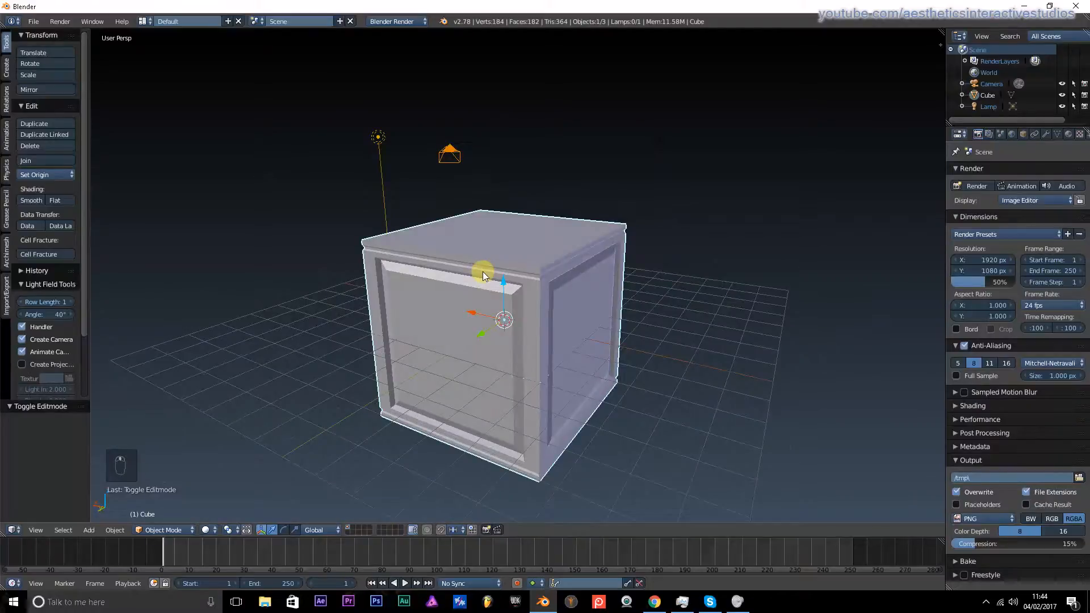
- Select the cube's entire mesh in edit mode and turn the enlarged timeline area into a UV/Image Editor
{"action": "key", "text": "Tab"}
{"action": "key", "text": "a"}
{"action": "key", "text": "a"}
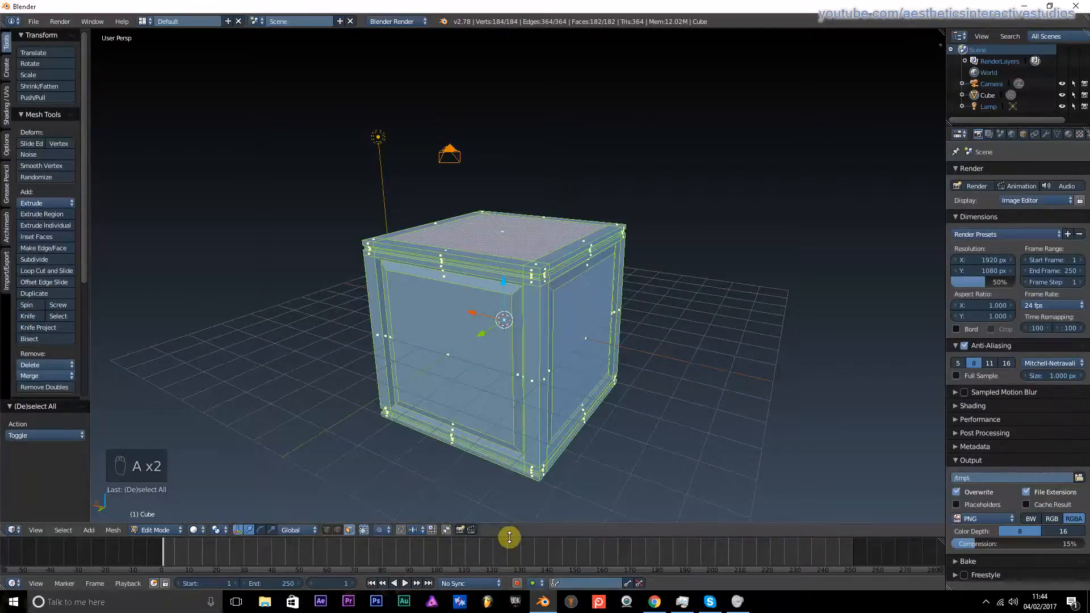
{"action": "left_click_drag", "start_coordinate": [509, 537], "coordinate": [531, 353]}
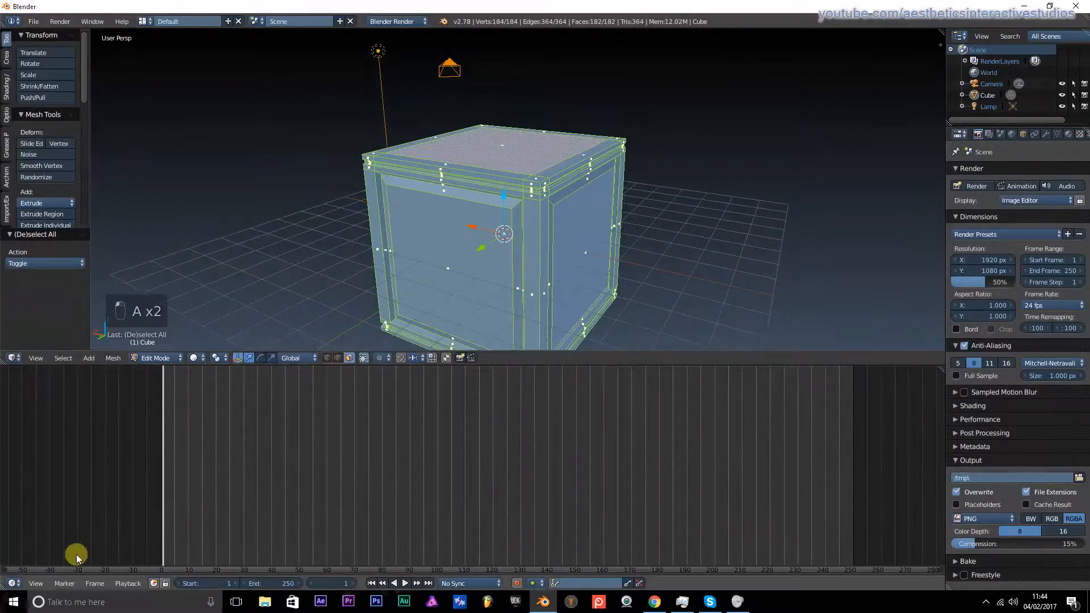
{"action": "left_click", "coordinate": [13, 583]}
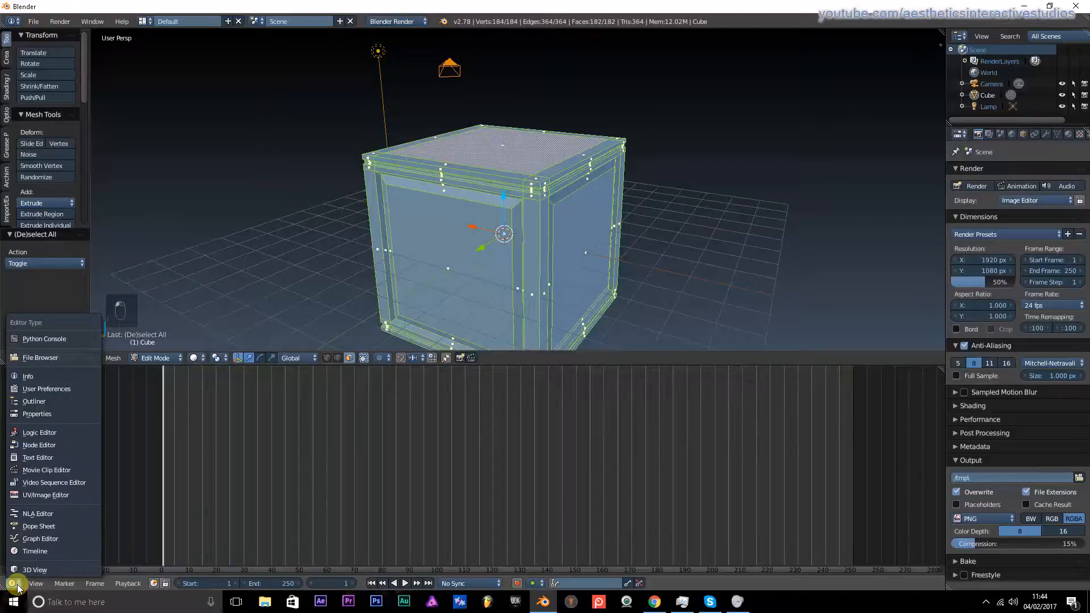
{"action": "left_click", "coordinate": [42, 501]}
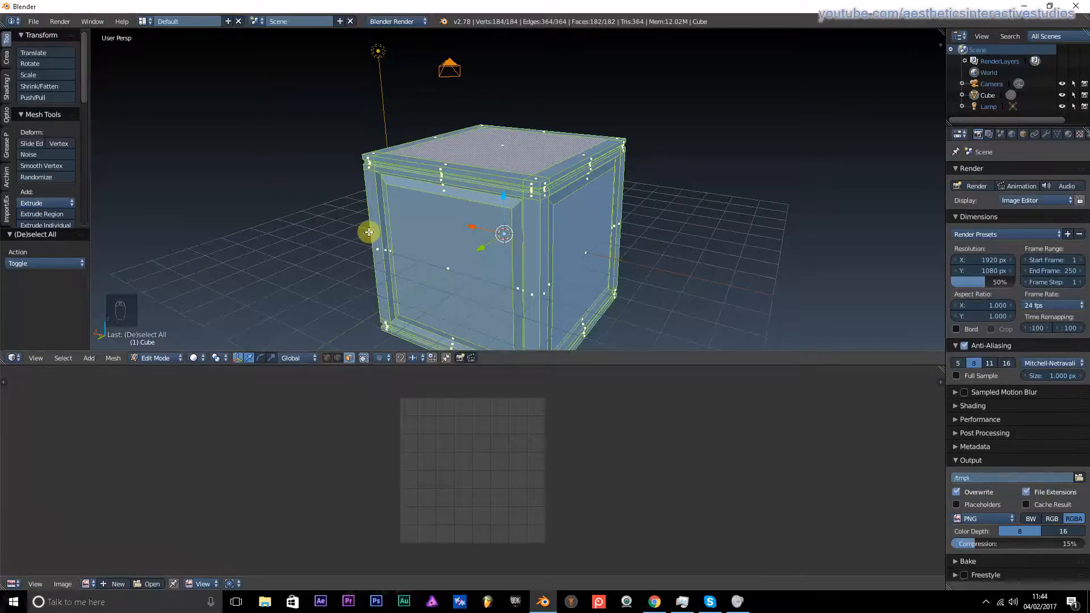
- Try the standard Unwrap on the whole cube mesh, and undo it
{"action": "key", "text": "u"}
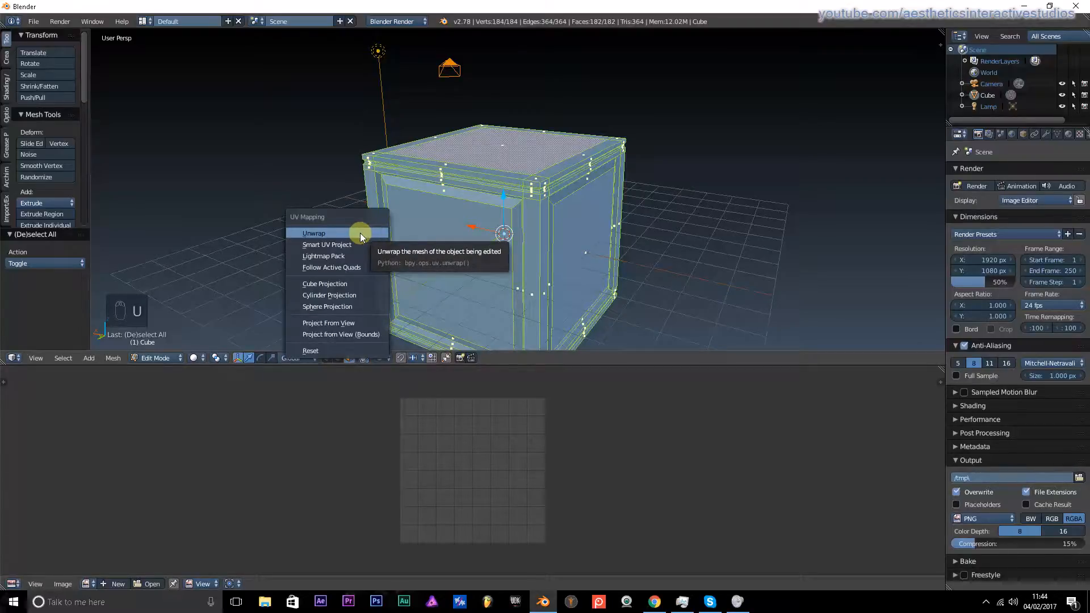
{"action": "left_click", "coordinate": [361, 234]}
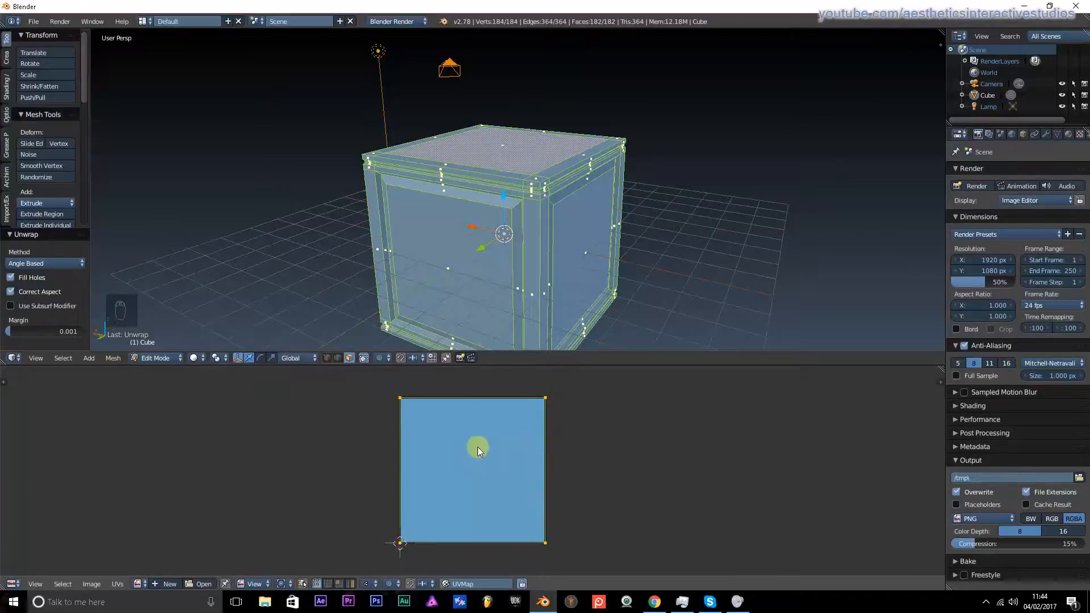
{"action": "key", "text": "ctrl+z"}
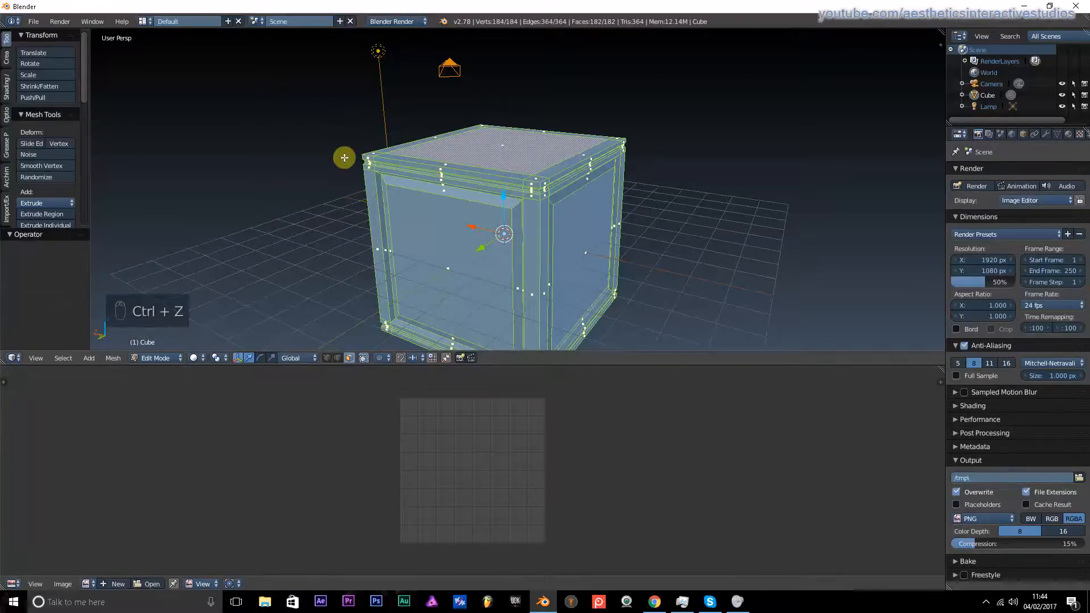
- Try Smart UV Project on the whole mesh with angle limit 66 and island margin 0, inspect the layout, and undo it
{"action": "key", "text": "u"}
{"action": "left_click", "coordinate": [318, 165]}
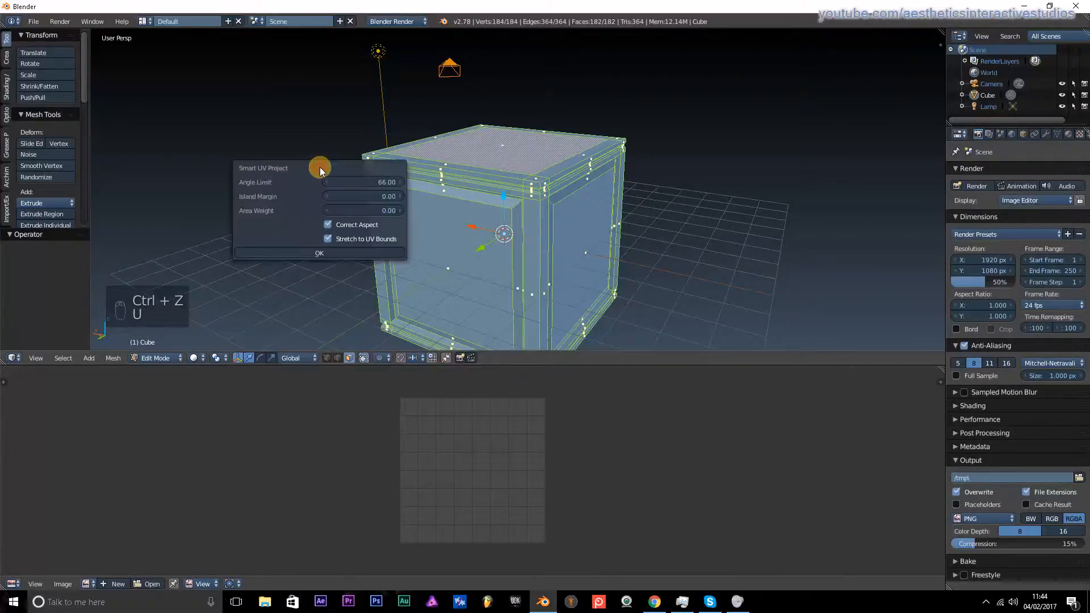
{"action": "left_click", "coordinate": [319, 253]}
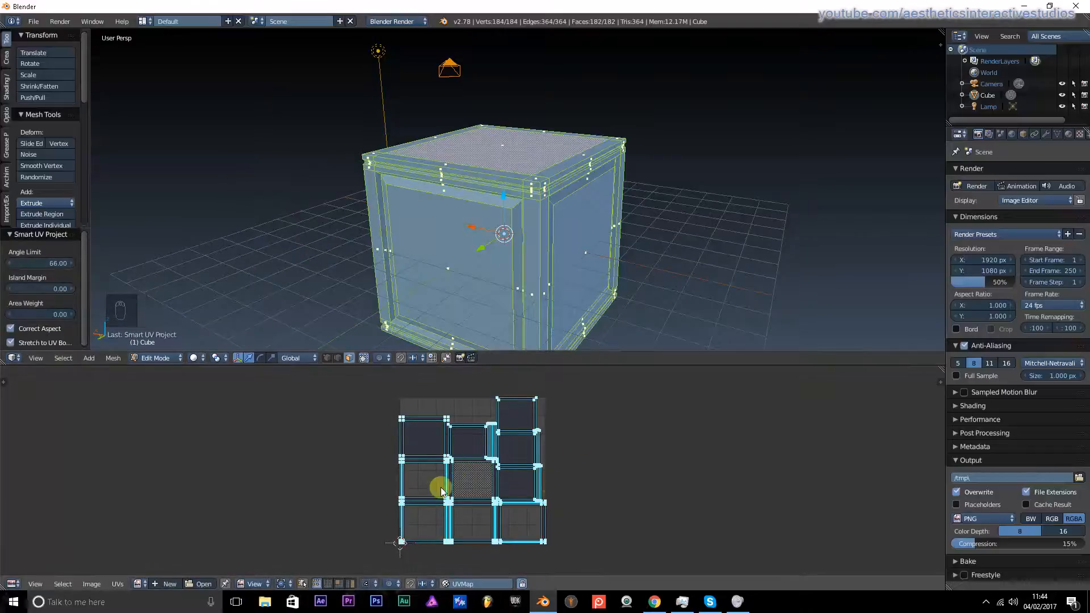
{"action": "scroll", "coordinate": [484, 466], "scroll_direction": "up", "scroll_amount": 4}
{"action": "scroll", "coordinate": [483, 463], "scroll_direction": "down", "scroll_amount": 5}
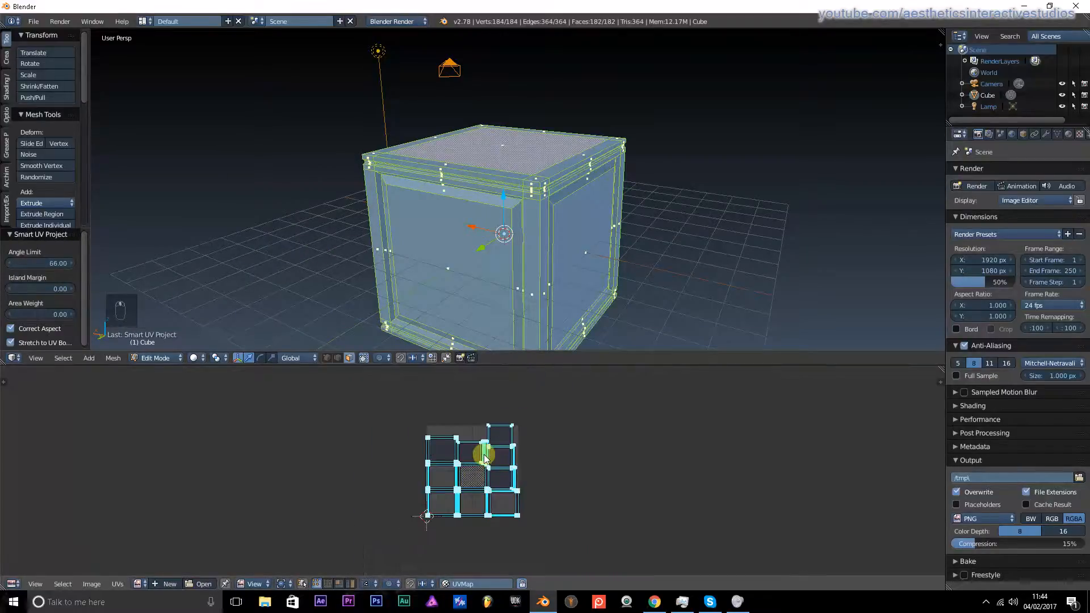
{"action": "scroll", "coordinate": [483, 457], "scroll_direction": "up", "scroll_amount": 5}
{"action": "scroll", "coordinate": [480, 453], "scroll_direction": "down", "scroll_amount": 3}
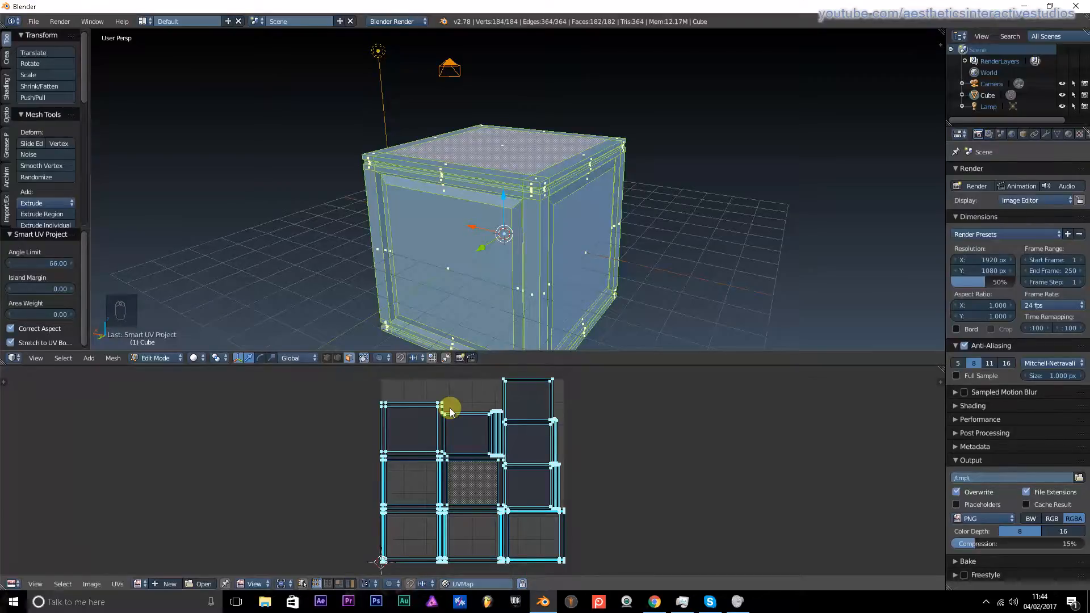
{"action": "key", "text": "ctrl+z"}
- Try Project From View on the whole mesh from an angled perspective view, inspect the UVs, and undo it
{"action": "scroll", "coordinate": [403, 257], "scroll_direction": "up", "scroll_amount": 2}
{"action": "middle_click_drag", "start_coordinate": [403, 257], "coordinate": [451, 209]}
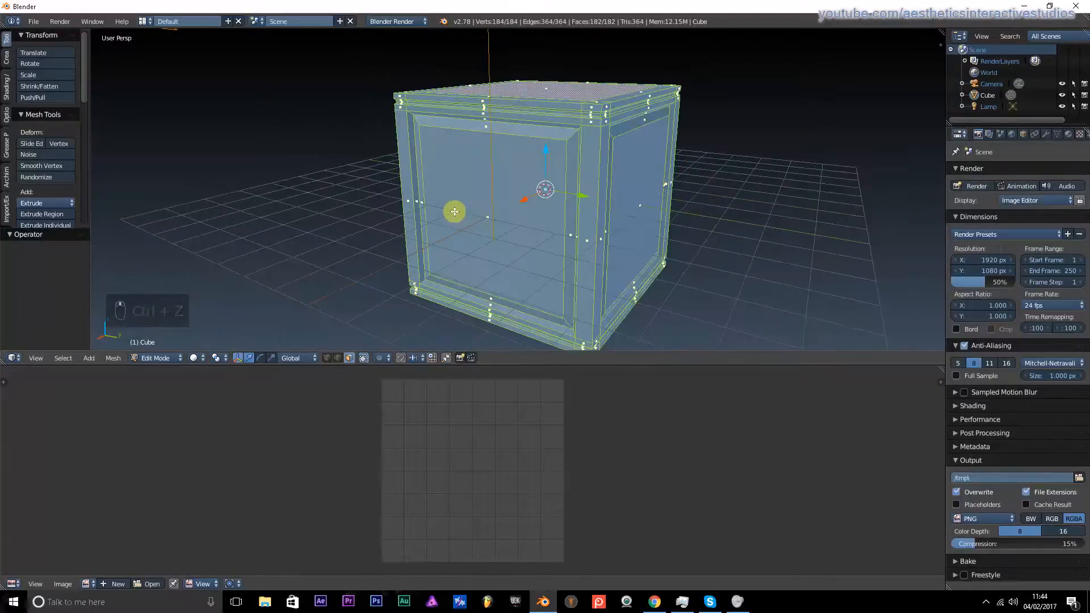
{"action": "key", "text": "u"}
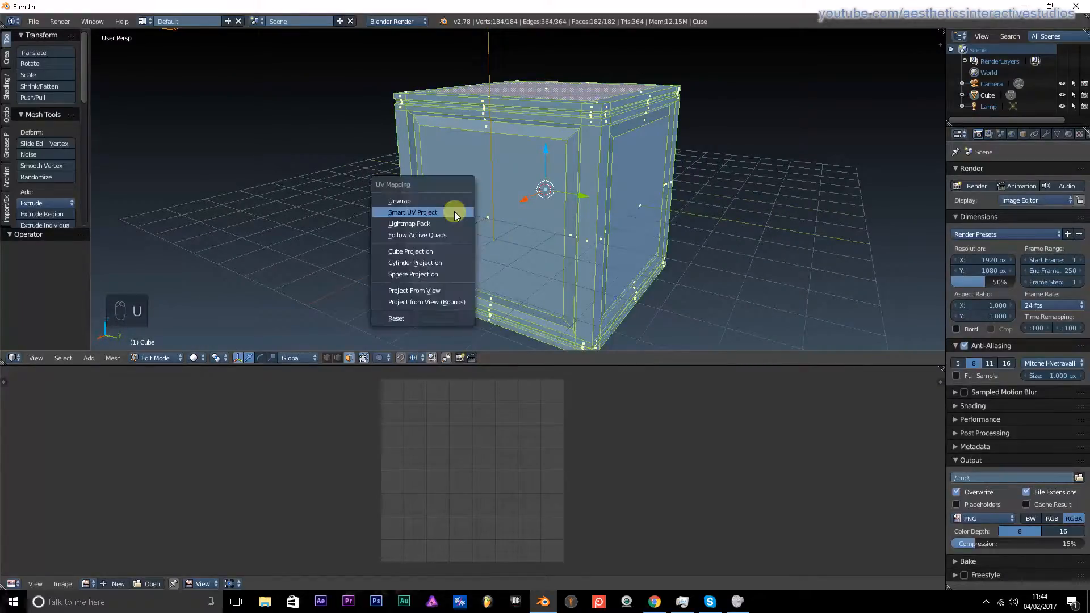
{"action": "left_click", "coordinate": [442, 292]}
{"action": "scroll", "coordinate": [486, 459], "scroll_direction": "up", "scroll_amount": 6}
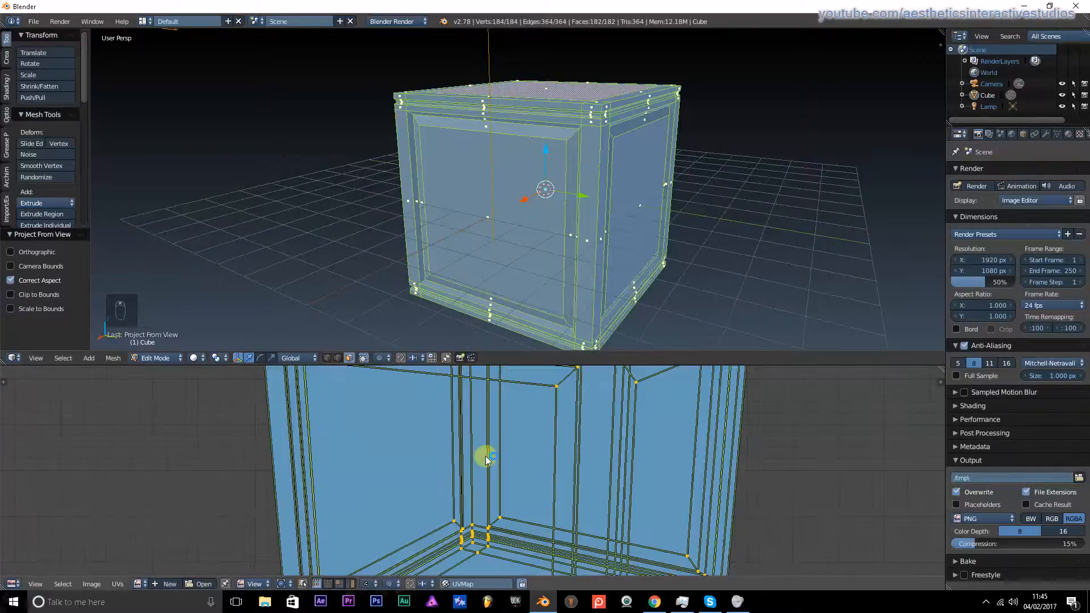
{"action": "scroll", "coordinate": [487, 459], "scroll_direction": "down", "scroll_amount": 5}
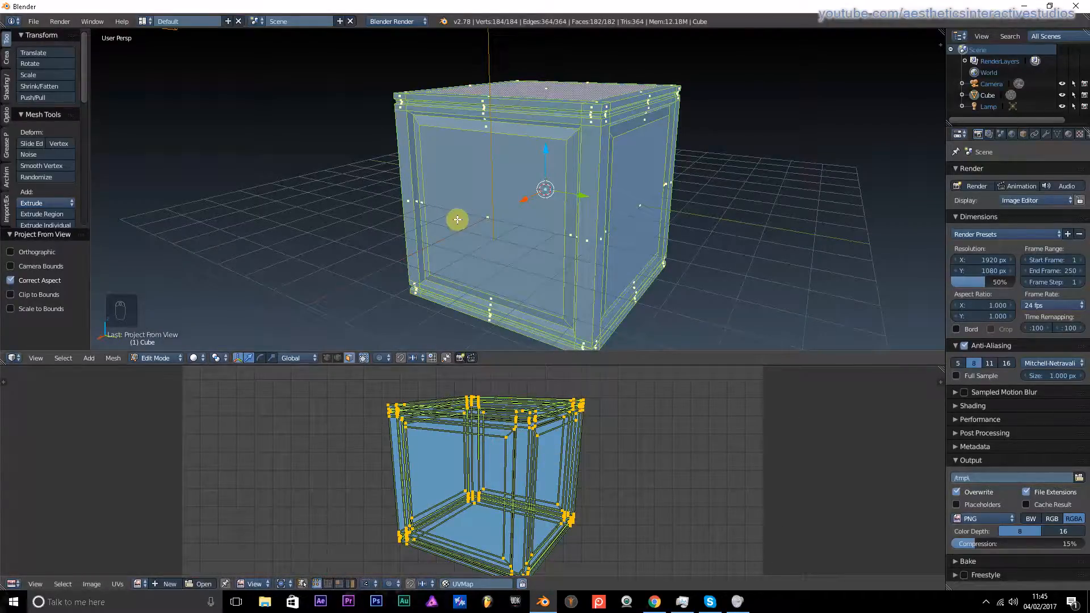
{"action": "key", "text": "ctrl+z"}
- Deselect the whole mesh and switch to the front orthographic view of the cube
{"action": "scroll", "coordinate": [485, 176], "scroll_direction": "down", "scroll_amount": 3}
{"action": "middle_click_drag", "start_coordinate": [502, 165], "coordinate": [545, 163]}
{"action": "scroll", "coordinate": [565, 222], "scroll_direction": "up", "scroll_amount": 3}
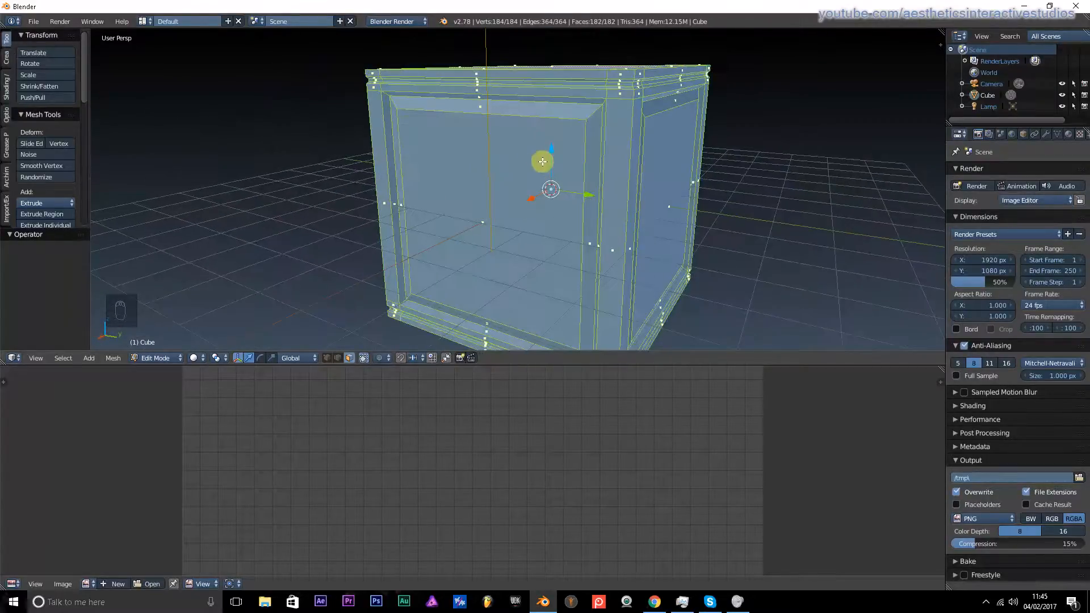
{"action": "key", "text": "a"}
{"action": "key", "text": "KP_1"}
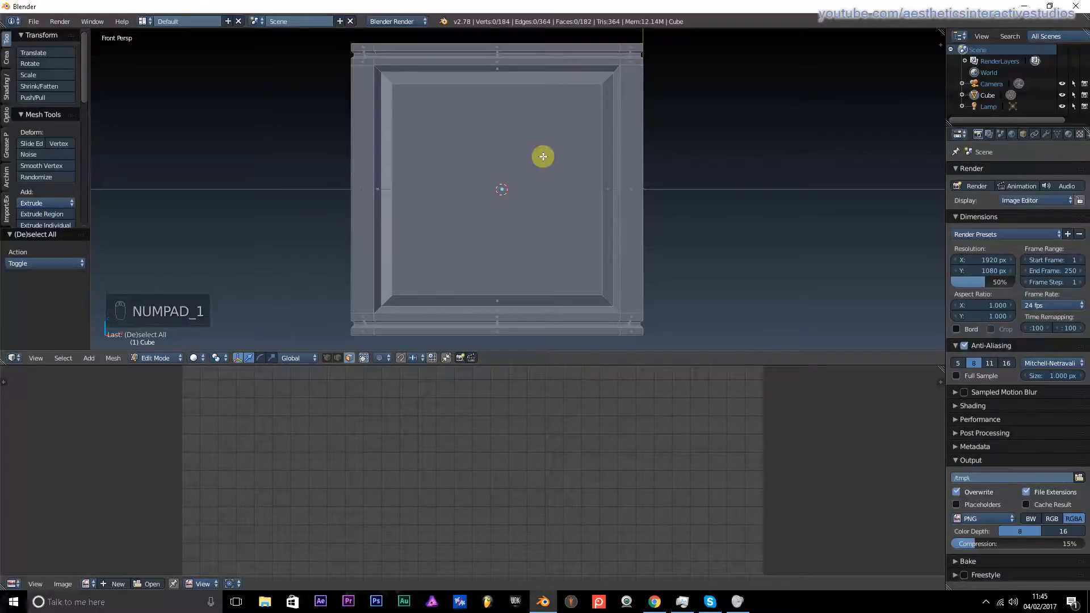
{"action": "key", "text": "KP_5"}
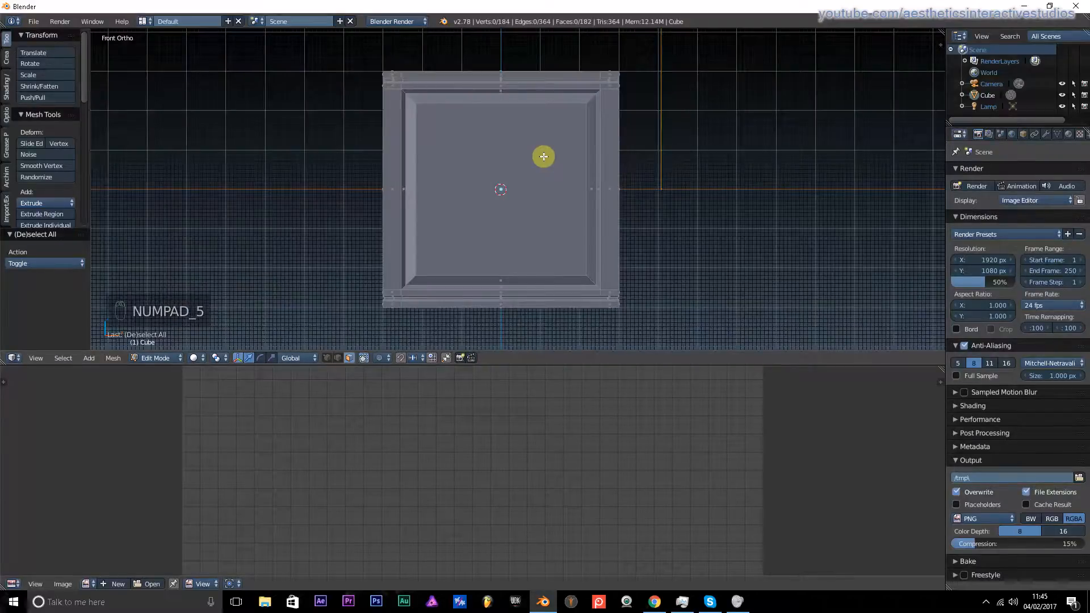
{"action": "scroll", "coordinate": [548, 158], "scroll_direction": "up", "scroll_amount": 2}
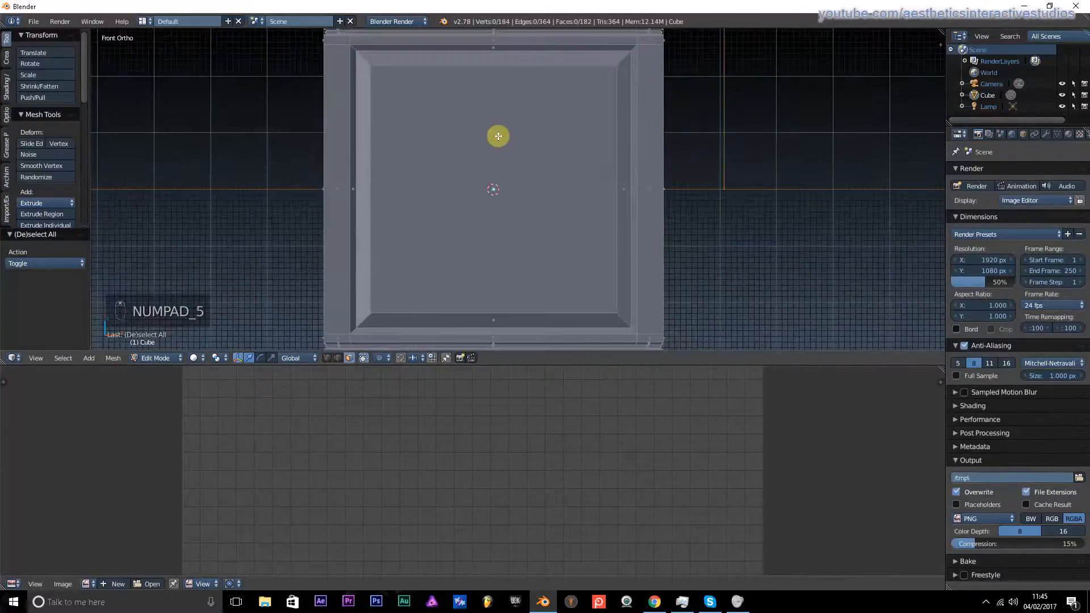
{"action": "scroll", "coordinate": [448, 158], "scroll_direction": "down", "scroll_amount": 1}
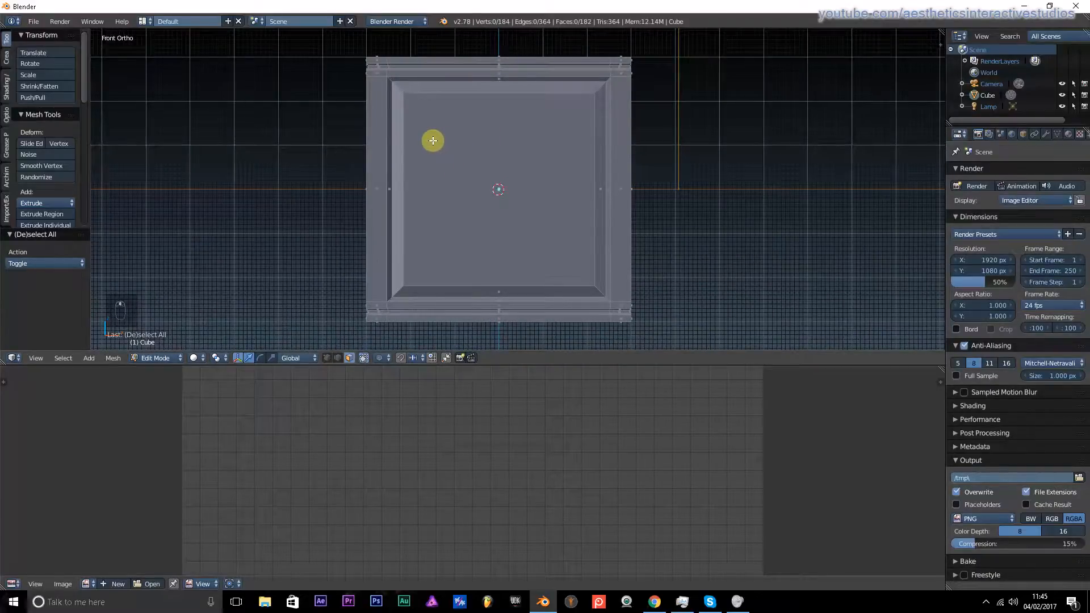
- Box-select the cube's front and back side faces in wireframe shading, return to solid shading, and check the selection
{"action": "key", "text": "z"}
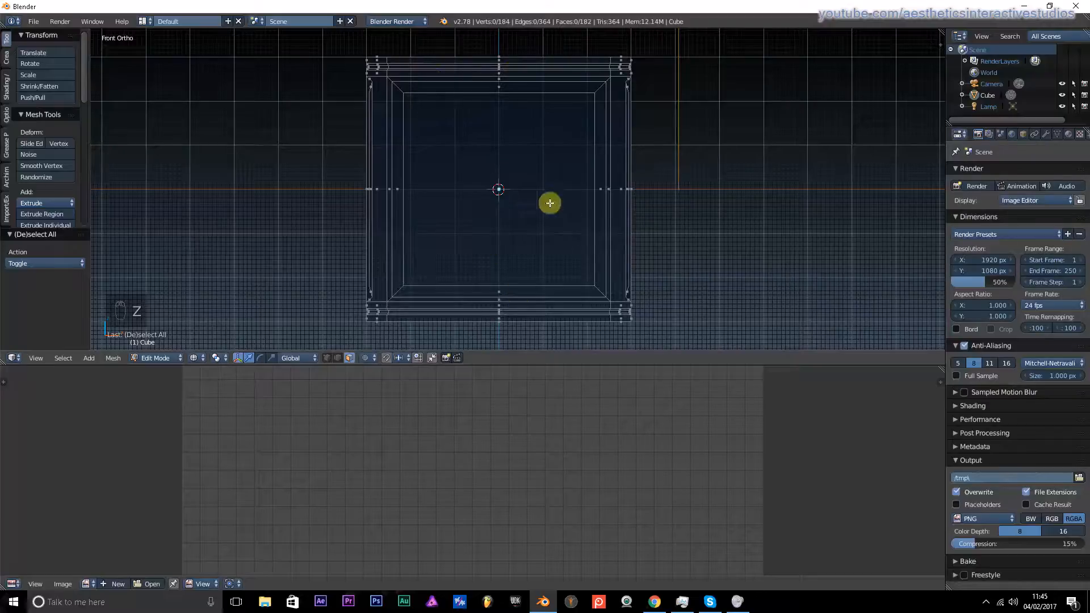
{"action": "key", "text": "b"}
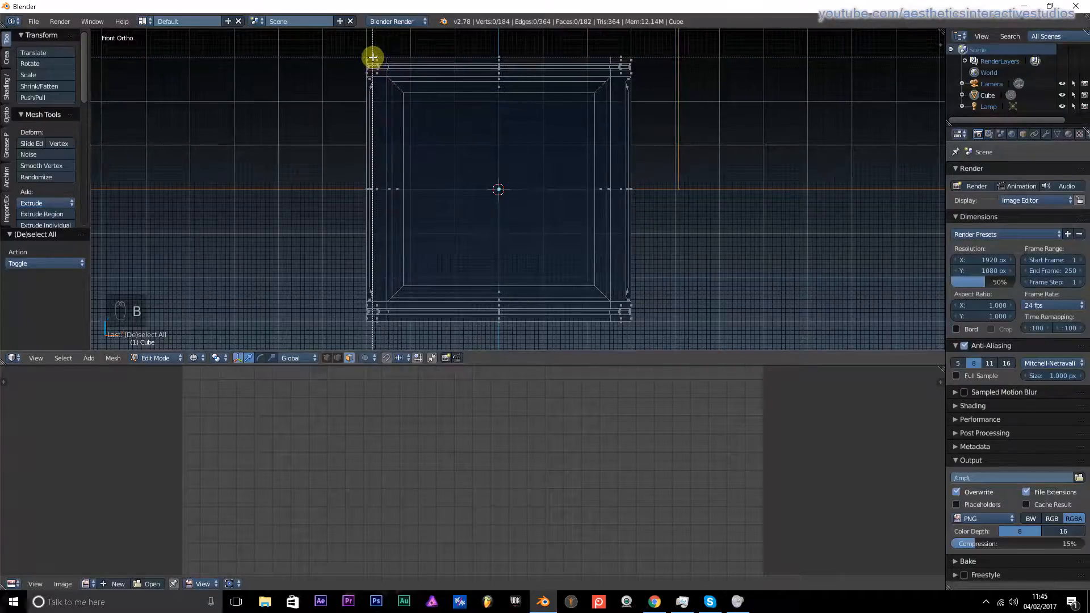
{"action": "left_click_drag", "start_coordinate": [370, 60], "coordinate": [624, 319]}
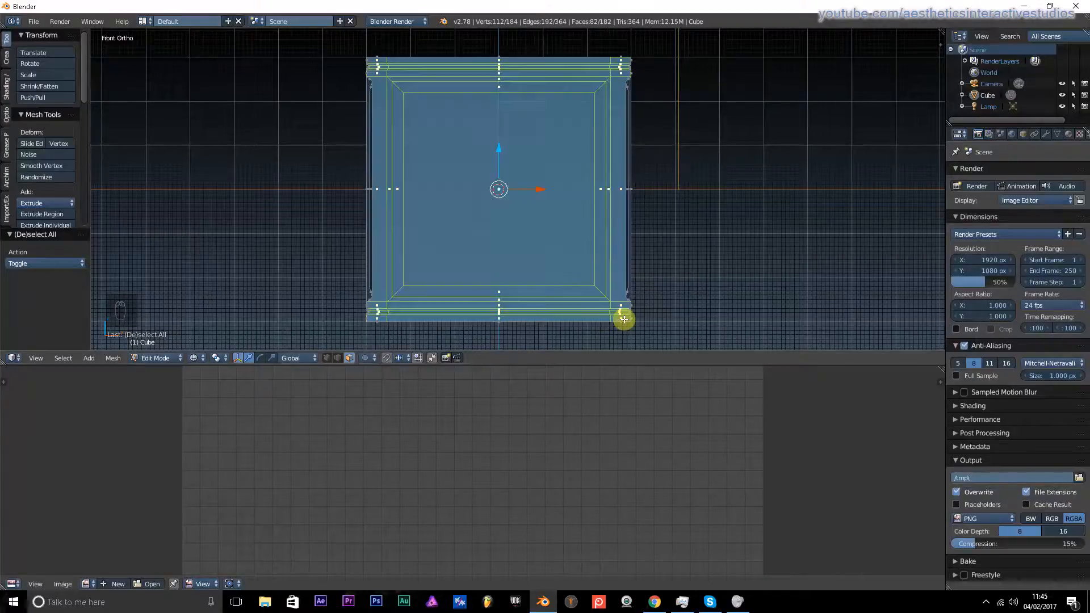
{"action": "middle_click_drag", "start_coordinate": [514, 212], "coordinate": [742, 234]}
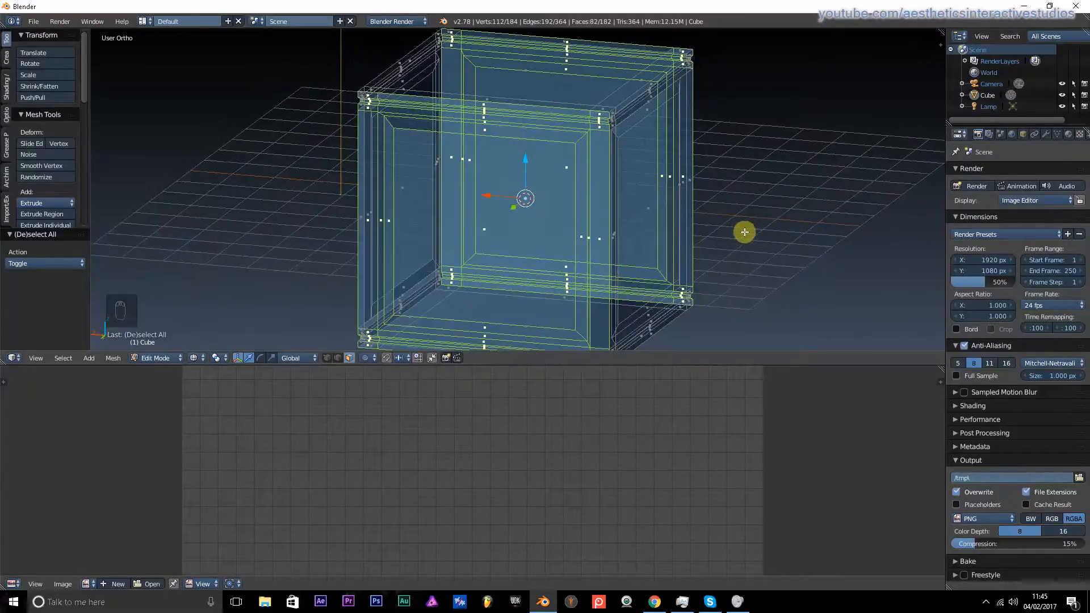
{"action": "key", "text": "z"}
{"action": "middle_click_drag", "start_coordinate": [747, 194], "coordinate": [547, 182]}
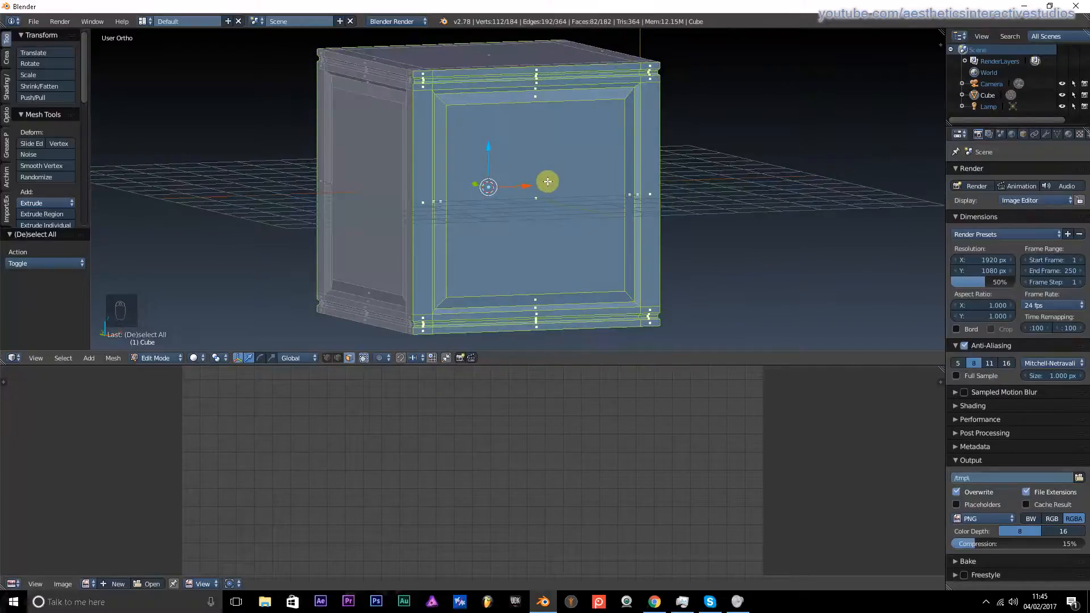
- Unwrap the selected front and back faces with Project From View from the front orthographic view
{"action": "key", "text": "KP_1"}
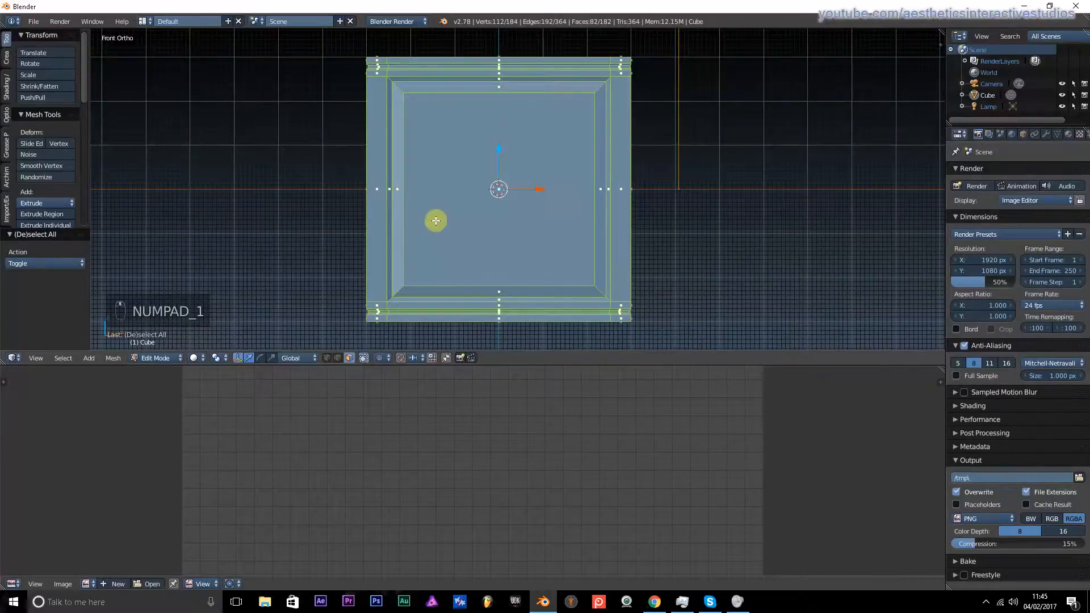
{"action": "scroll", "coordinate": [436, 220], "scroll_direction": "up", "scroll_amount": 2}
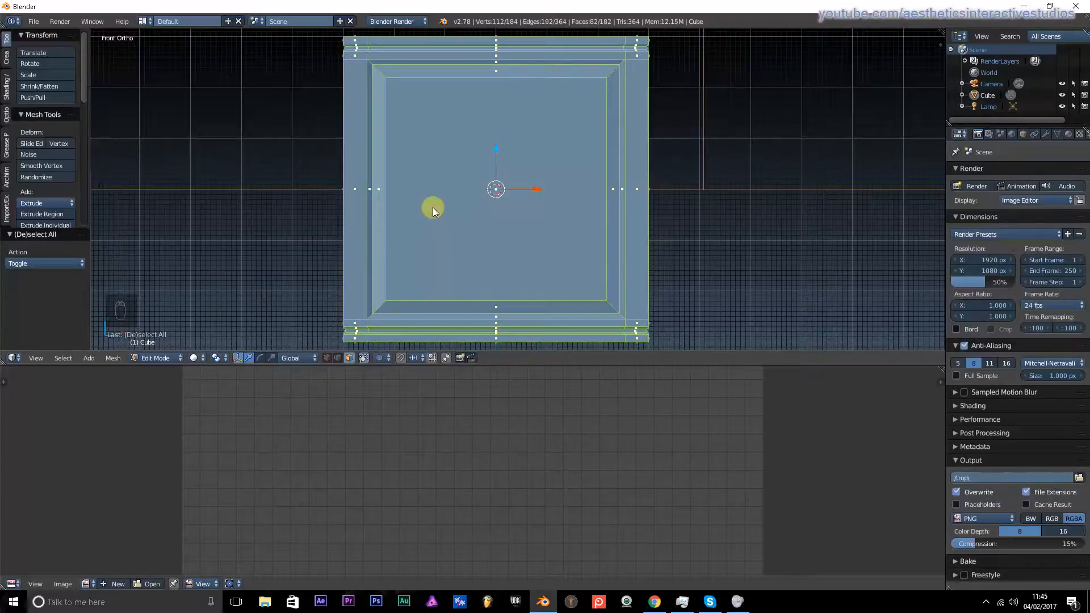
{"action": "key", "text": "u"}
{"action": "left_click", "coordinate": [430, 206]}
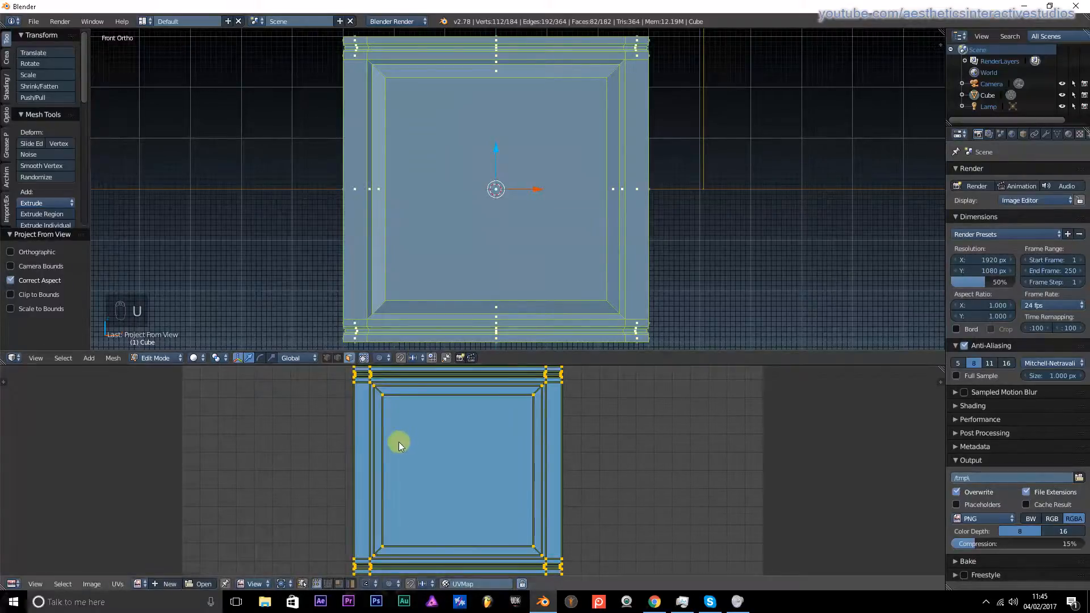
{"action": "scroll", "coordinate": [397, 443], "scroll_direction": "down", "scroll_amount": 3}
{"action": "scroll", "coordinate": [406, 454], "scroll_direction": "up", "scroll_amount": 6}
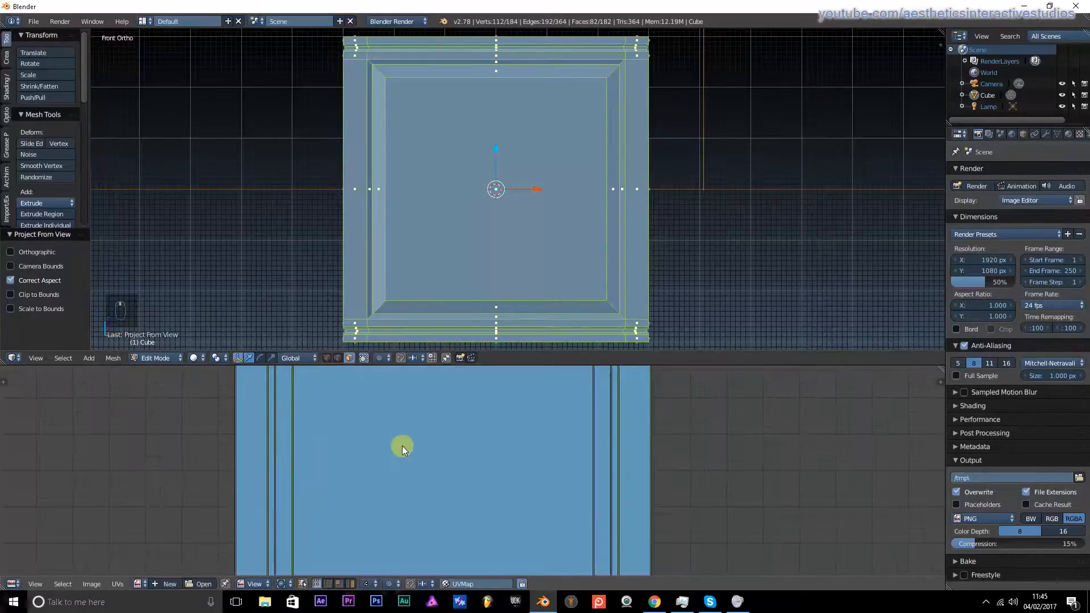
- Scale the front and back faces' UV island up by about 1.51 in the UV editor
{"action": "scroll", "coordinate": [367, 438], "scroll_direction": "down", "scroll_amount": 4}
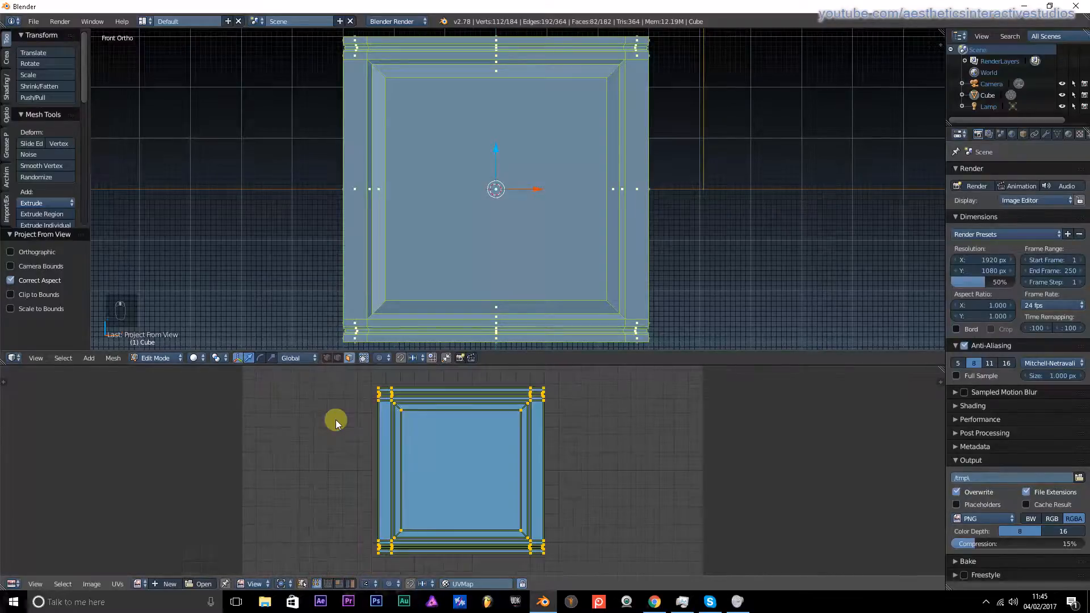
{"action": "scroll", "coordinate": [343, 438], "scroll_direction": "down", "scroll_amount": 1}
{"action": "middle_click_drag", "start_coordinate": [382, 459], "coordinate": [441, 469]}
{"action": "scroll", "coordinate": [435, 453], "scroll_direction": "down", "scroll_amount": 1}
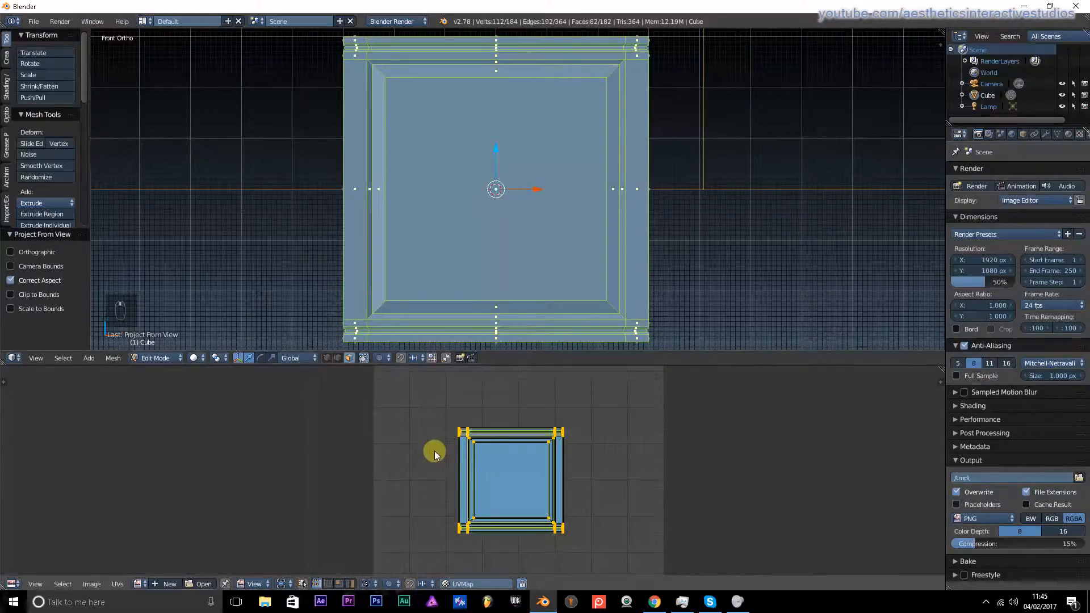
{"action": "scroll", "coordinate": [432, 453], "scroll_direction": "down", "scroll_amount": 2}
{"action": "scroll", "coordinate": [431, 453], "scroll_direction": "up", "scroll_amount": 1}
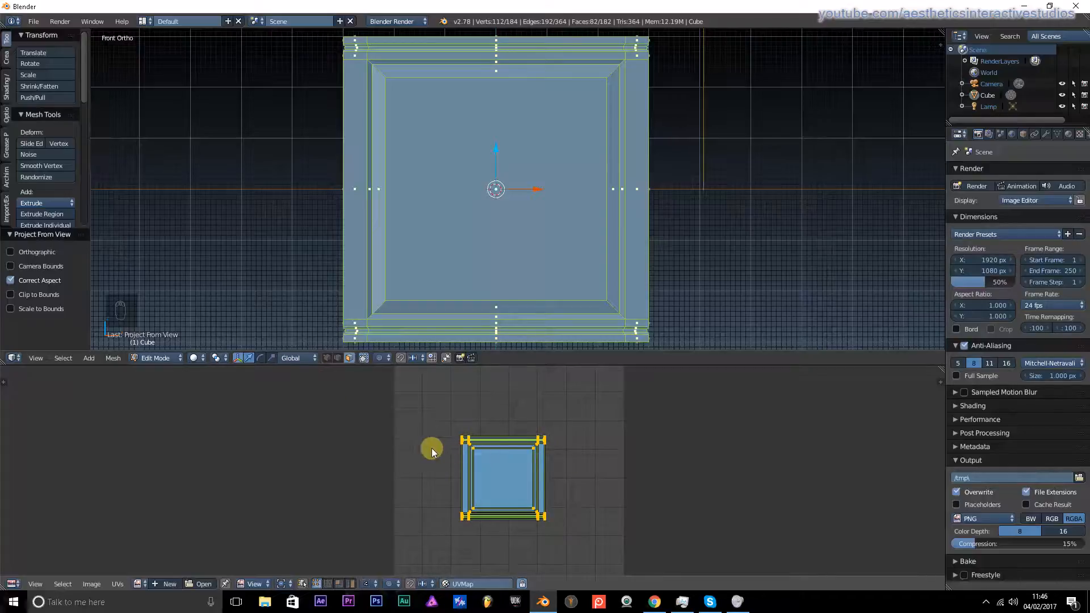
{"action": "key", "text": "s"}
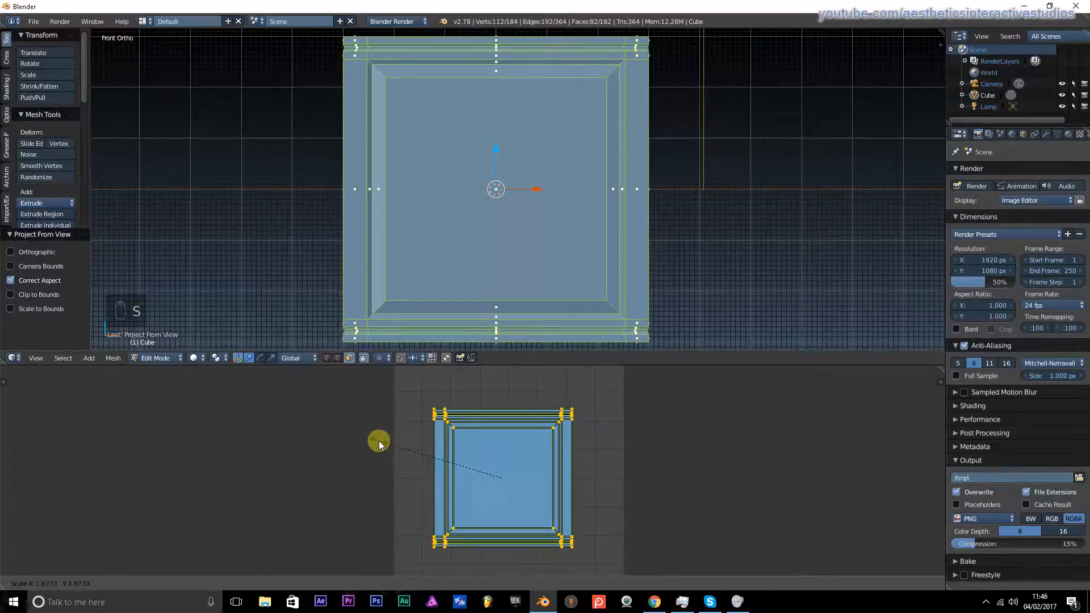
{"action": "left_click", "coordinate": [390, 447]}
- Move the enlarged UV island into the upper-left corner of the UV grid, about -0.189 in X and 0.214 in Y
{"action": "middle_click_drag", "start_coordinate": [372, 415], "coordinate": [394, 442]}
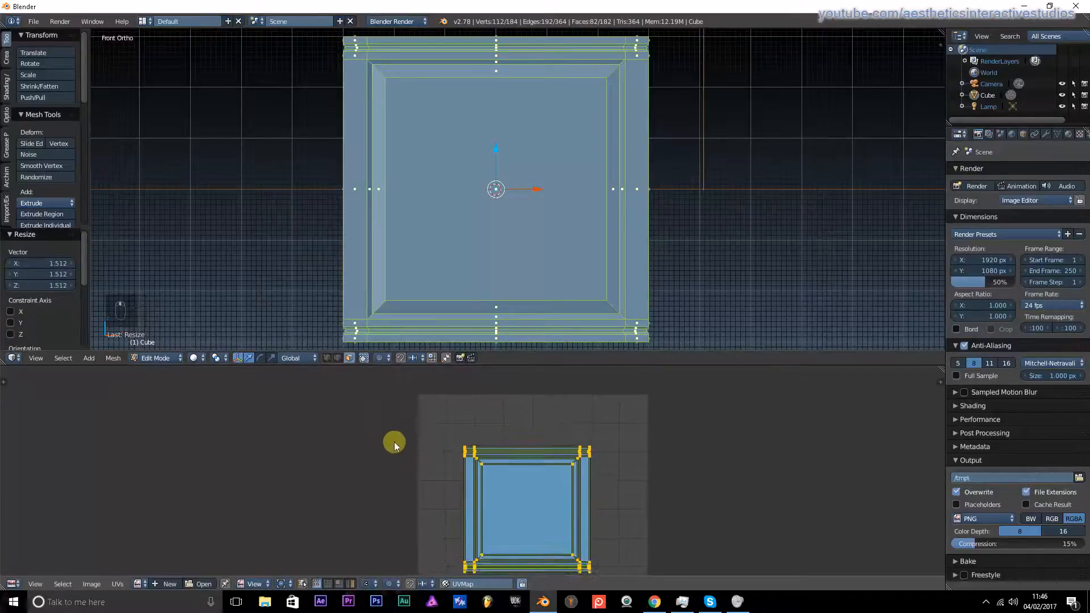
{"action": "key", "text": "g"}
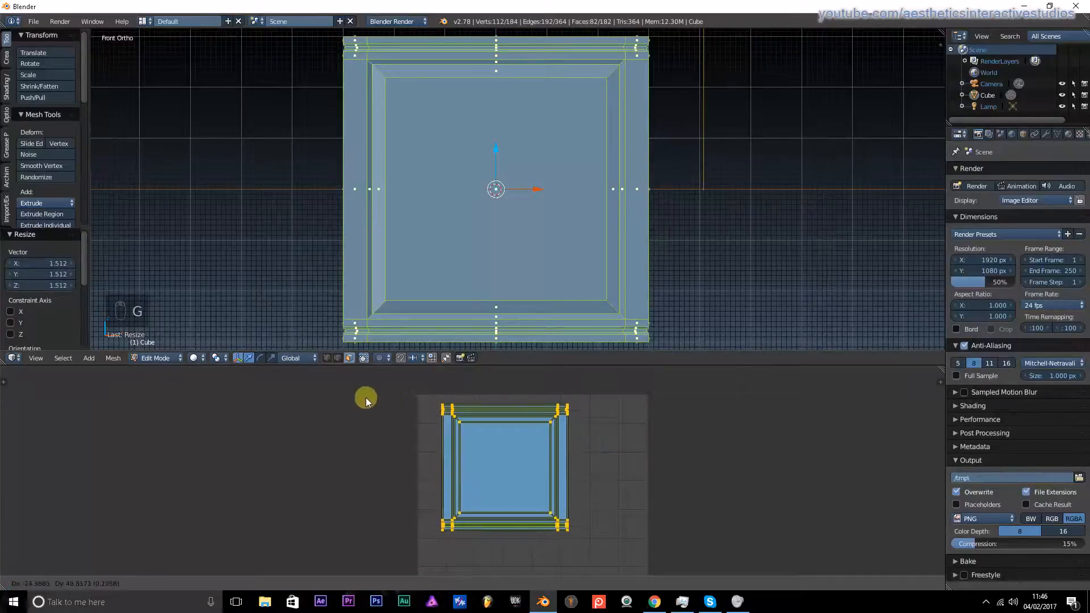
{"action": "left_click", "coordinate": [349, 395]}
{"action": "middle_click_drag", "start_coordinate": [415, 454], "coordinate": [395, 393]}
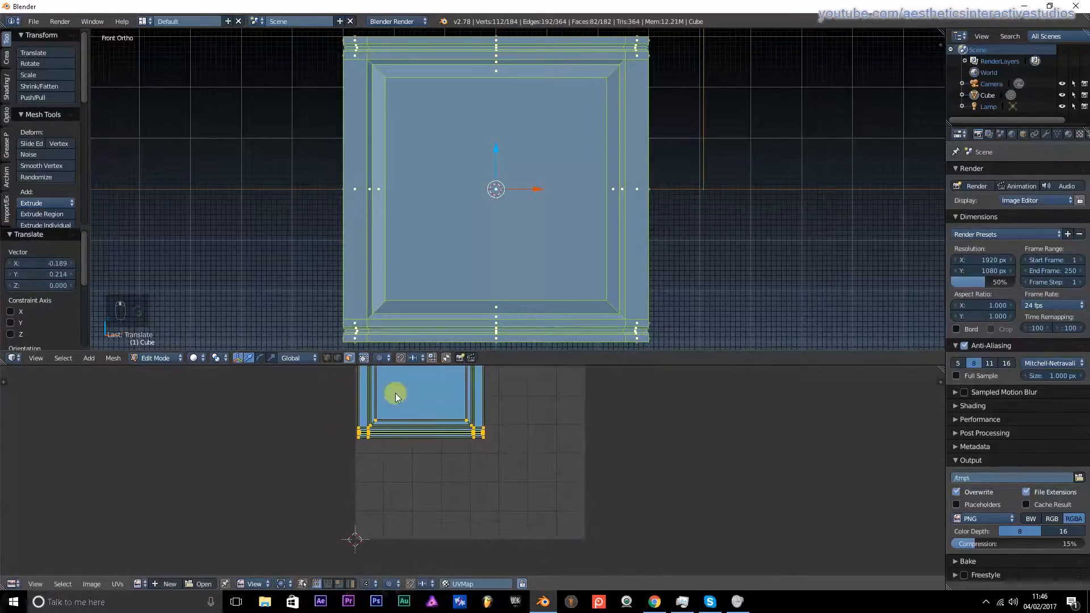
{"action": "middle_click_drag", "start_coordinate": [541, 436], "coordinate": [560, 523]}
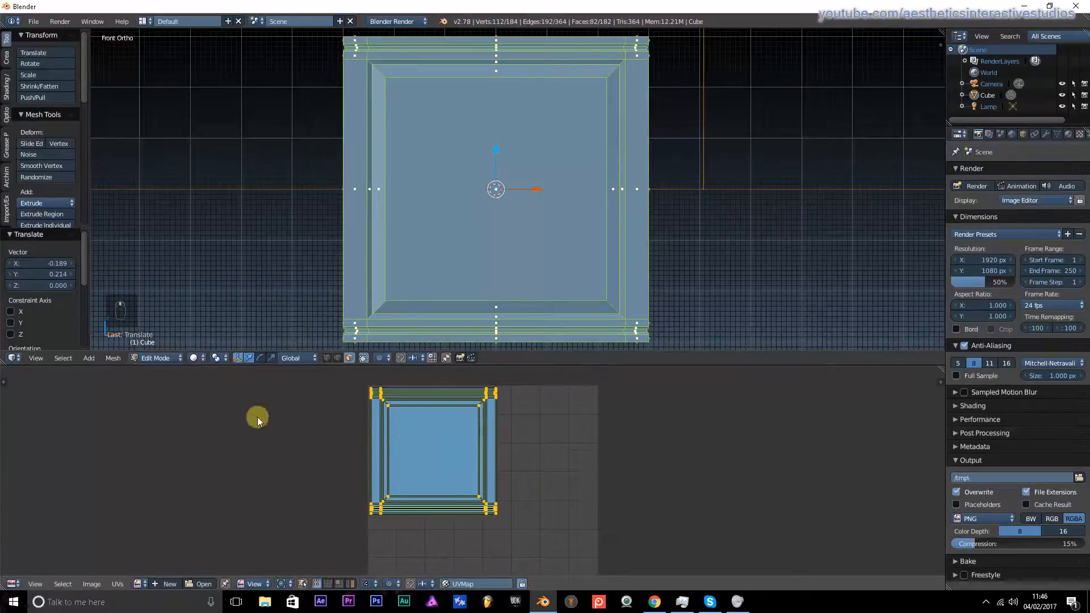
- Shrink the UV island to about 0.83 and nudge it 0.044 along Y and -0.037 along X into the grid's upper-left corner
{"action": "key", "text": "s"}
{"action": "left_click", "coordinate": [287, 428]}
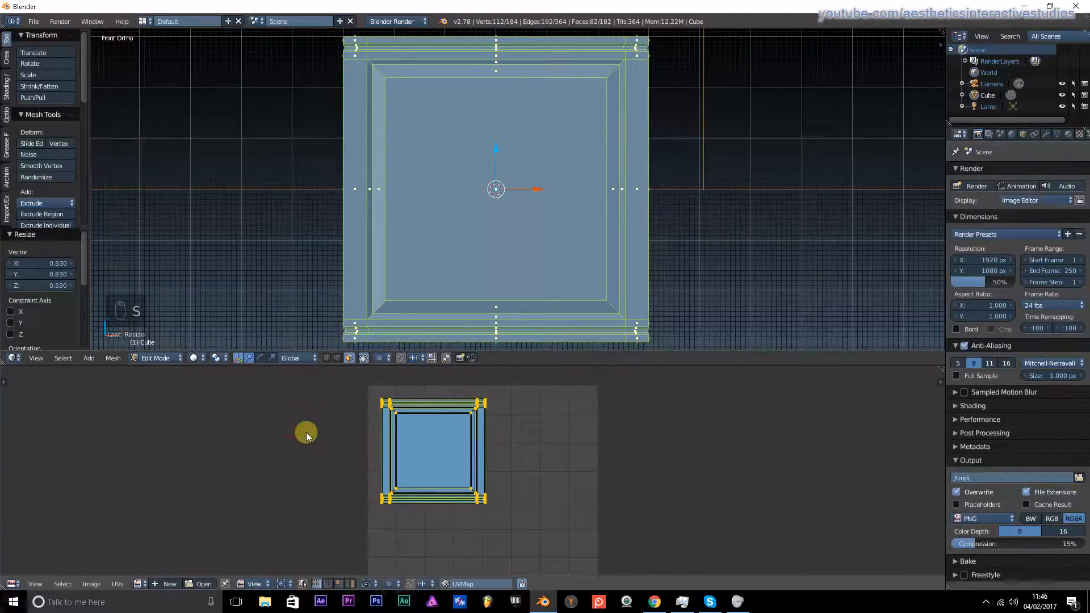
{"action": "key", "text": "g"}
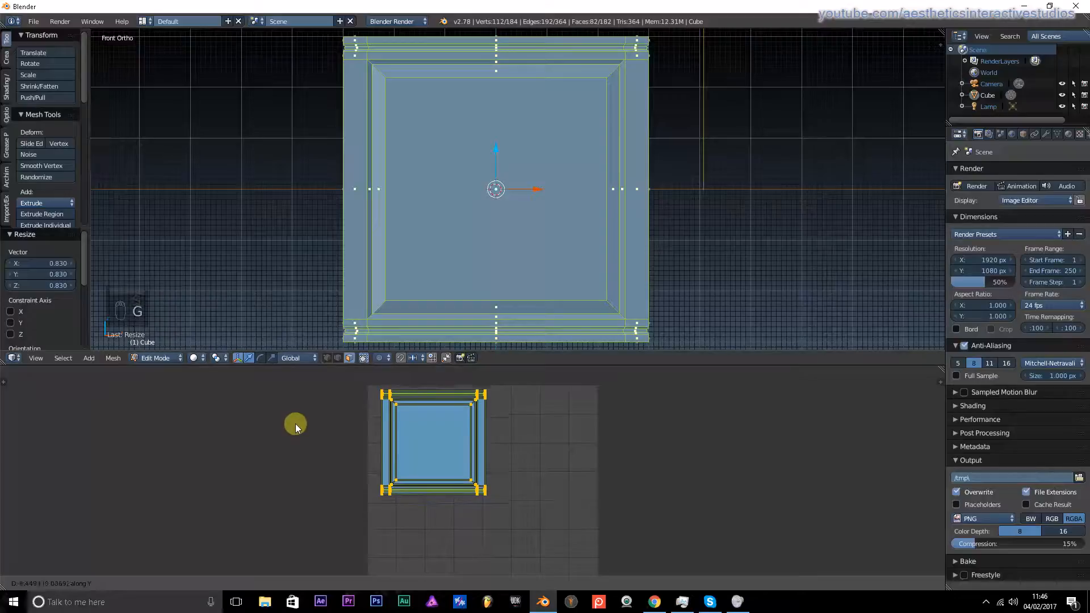
{"action": "left_click", "coordinate": [295, 425]}
{"action": "key", "text": "g"}
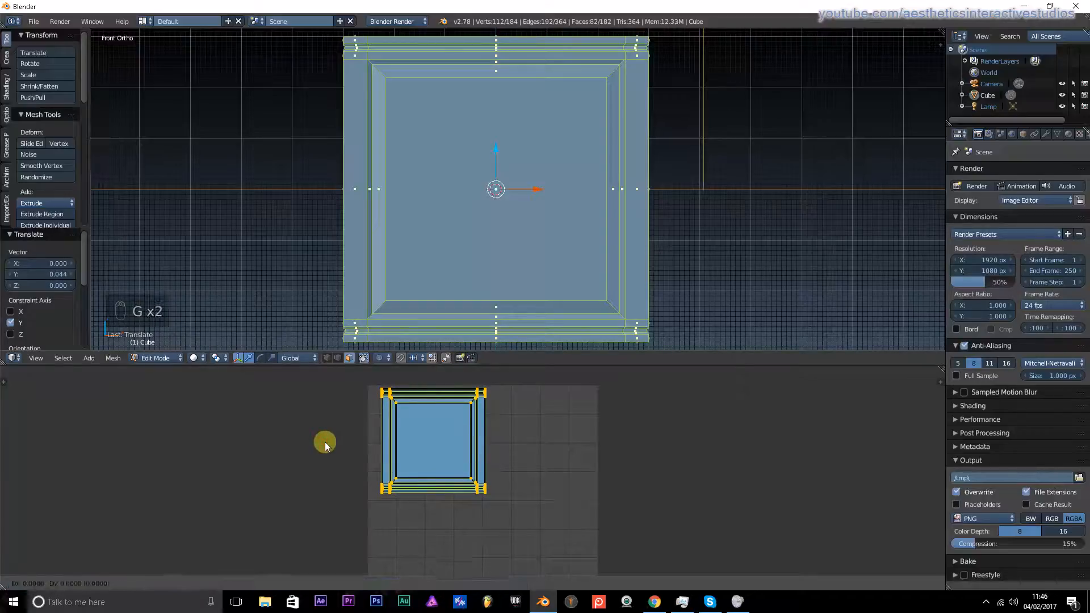
{"action": "left_click", "coordinate": [316, 444]}
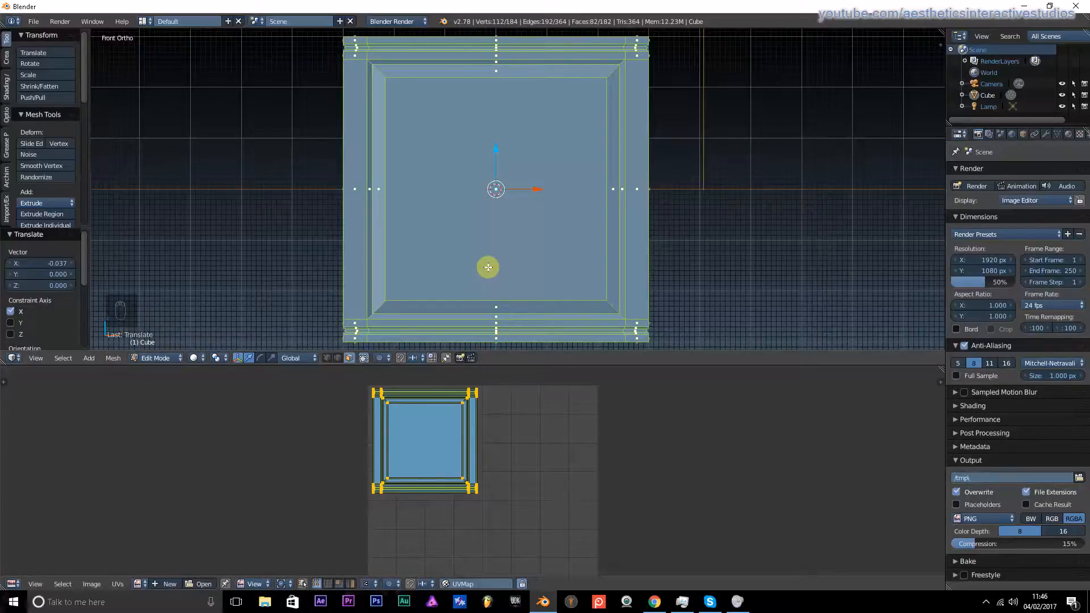
- Switch to the right orthographic view in wireframe shading and deselect the whole mesh
{"action": "key", "text": "KP_3"}
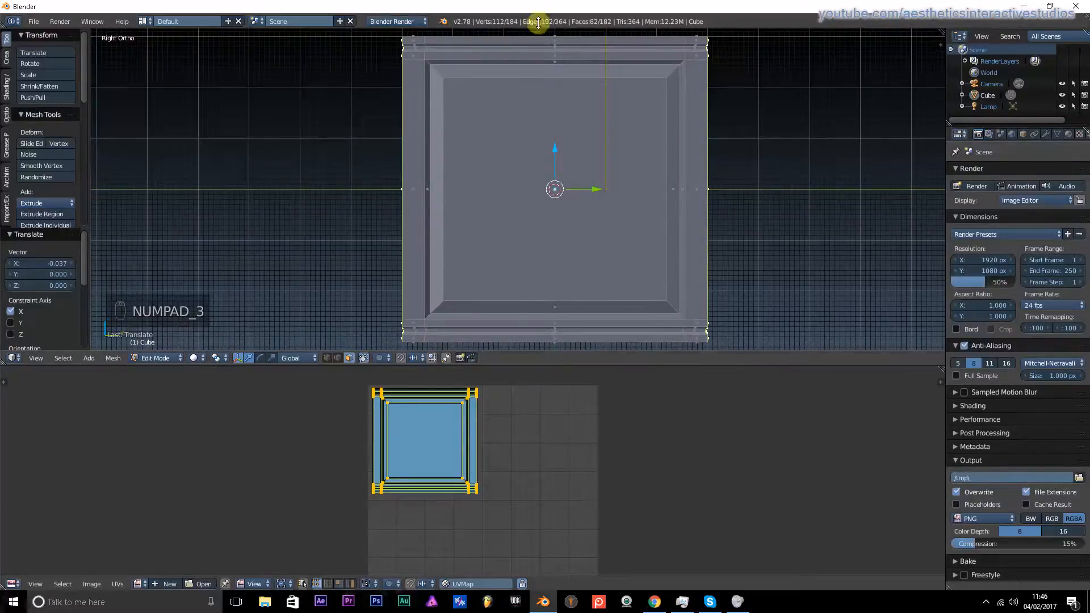
{"action": "middle_click_drag", "start_coordinate": [540, 161], "coordinate": [495, 161], "text": "shift"}
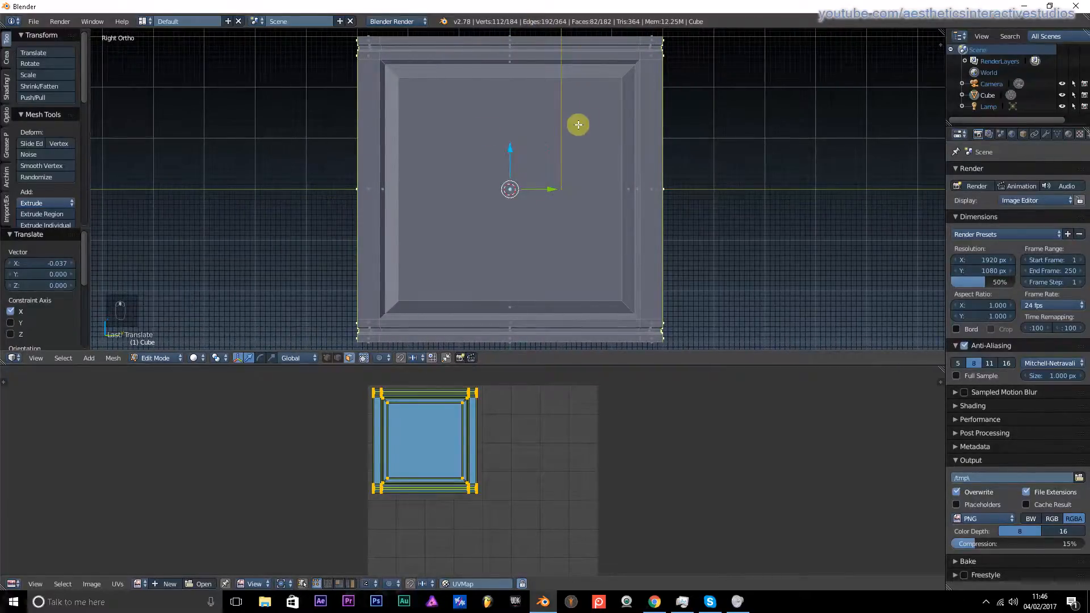
{"action": "key", "text": "z"}
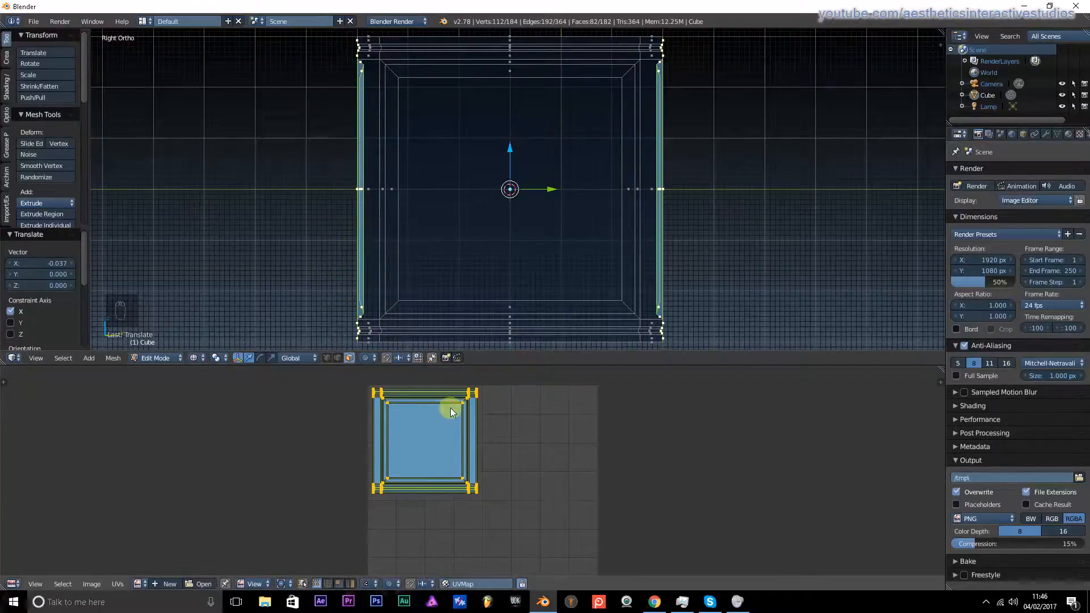
{"action": "key", "text": "a"}
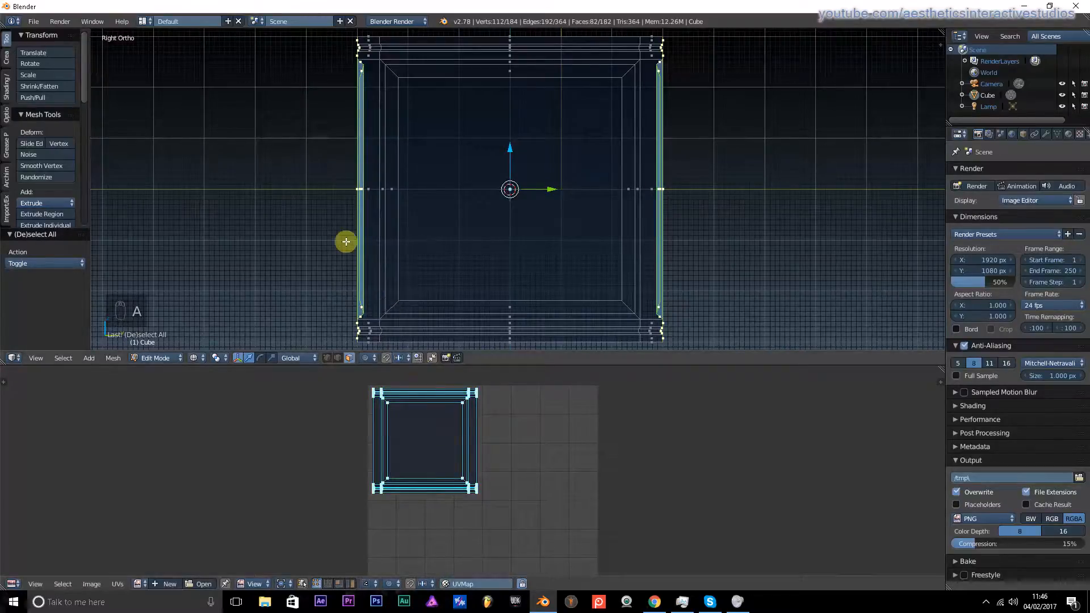
{"action": "key", "text": "a"}
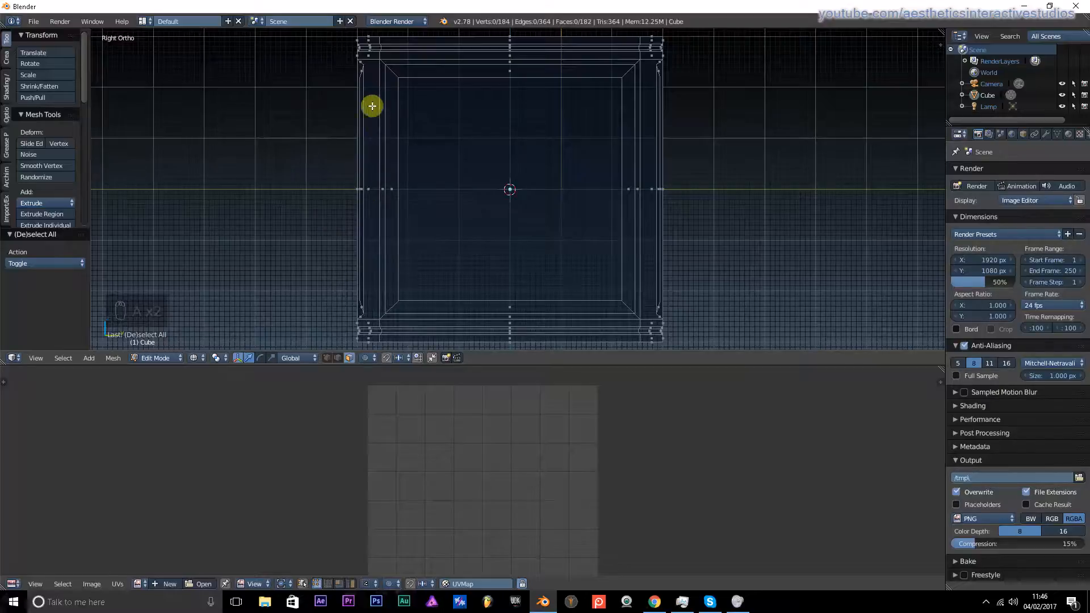
- Box-select the cube's right and left side faces, excluding the front and back ones, and return to solid shading
{"action": "key", "text": "b"}
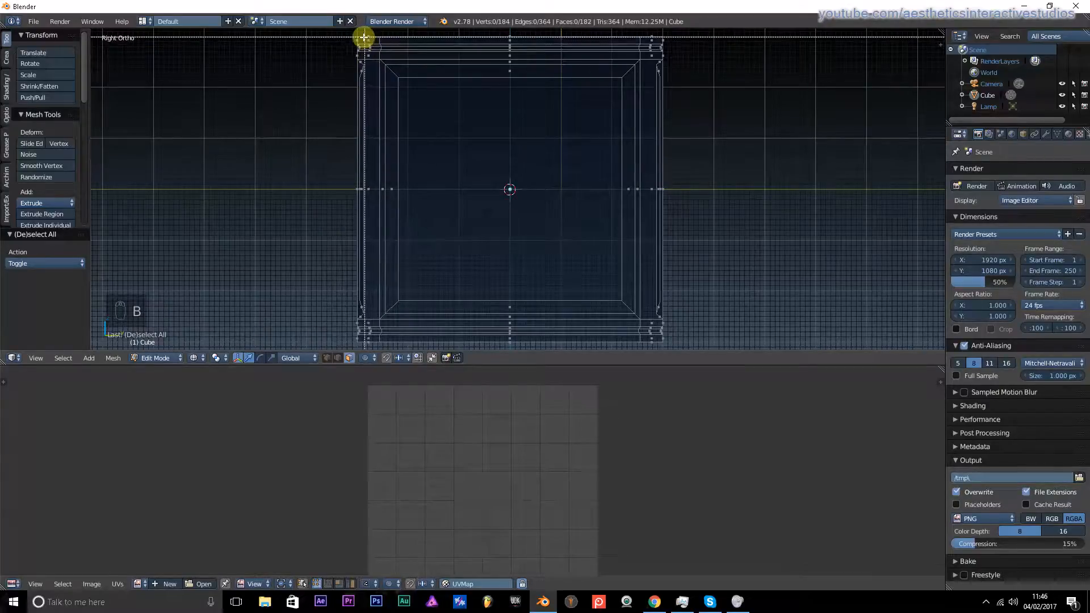
{"action": "left_click_drag", "start_coordinate": [363, 39], "coordinate": [654, 339]}
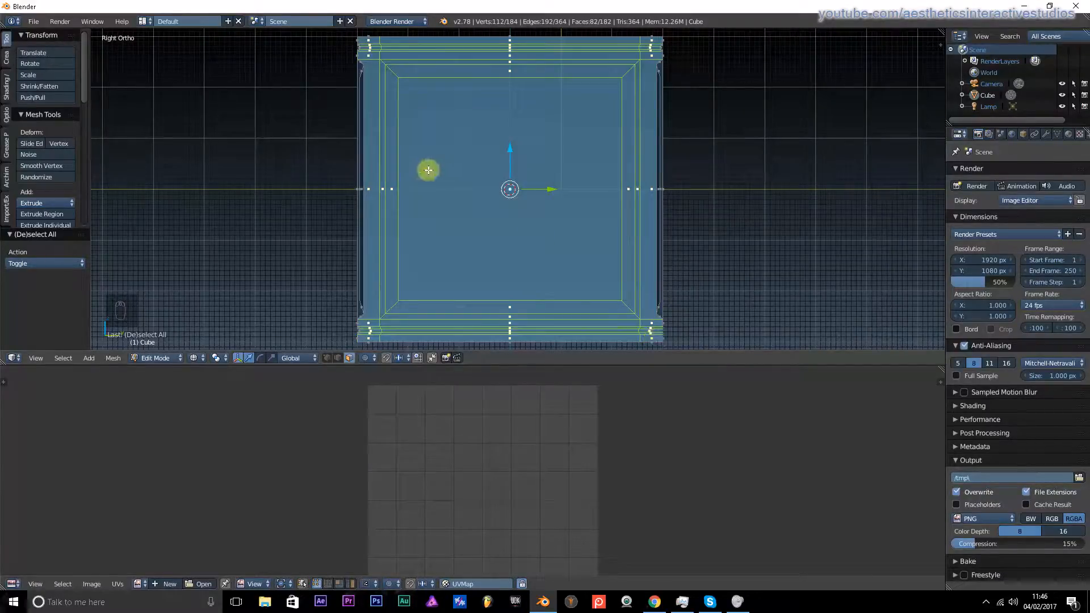
{"action": "mouse_move", "coordinate": [389, 178]}
{"action": "middle_mouse_down"}
{"action": "mouse_move", "coordinate": [470, 197]}
{"action": "mouse_move", "coordinate": [623, 180]}
{"action": "mouse_move", "coordinate": [366, 164]}
{"action": "mouse_move", "coordinate": [351, 176]}
{"action": "mouse_move", "coordinate": [385, 181]}
{"action": "middle_mouse_up"}
{"action": "scroll", "coordinate": [638, 148], "scroll_direction": "down", "scroll_amount": 2}
{"action": "key", "text": "z"}
- Unwrap the selected right and left faces with Project From View from the right orthographic view
{"action": "key", "text": "KP_3"}
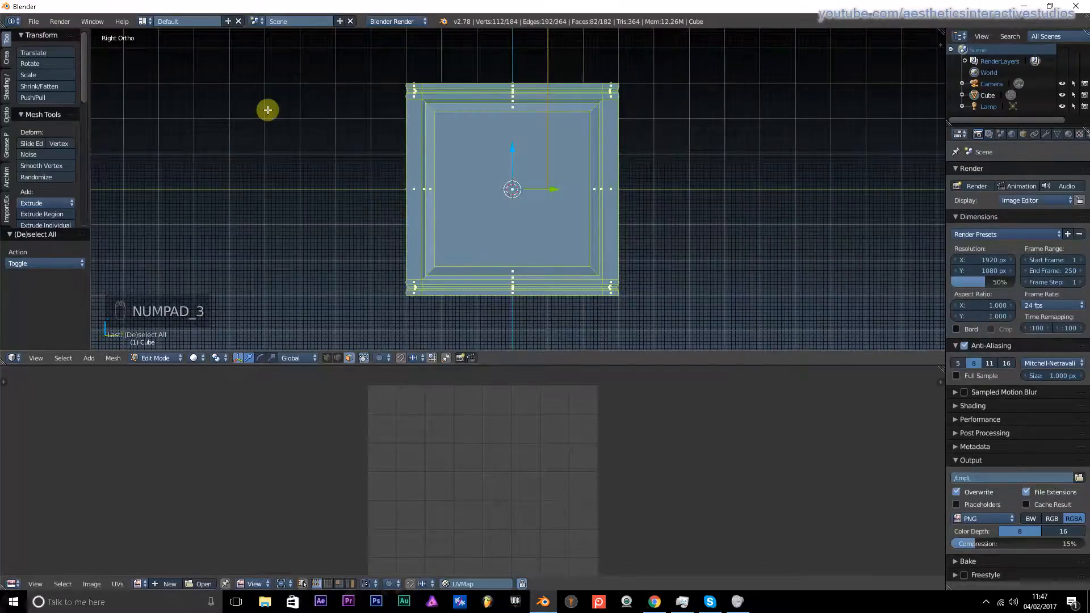
{"action": "scroll", "coordinate": [358, 177], "scroll_direction": "up", "scroll_amount": 3}
{"action": "scroll", "coordinate": [362, 166], "scroll_direction": "down", "scroll_amount": 1}
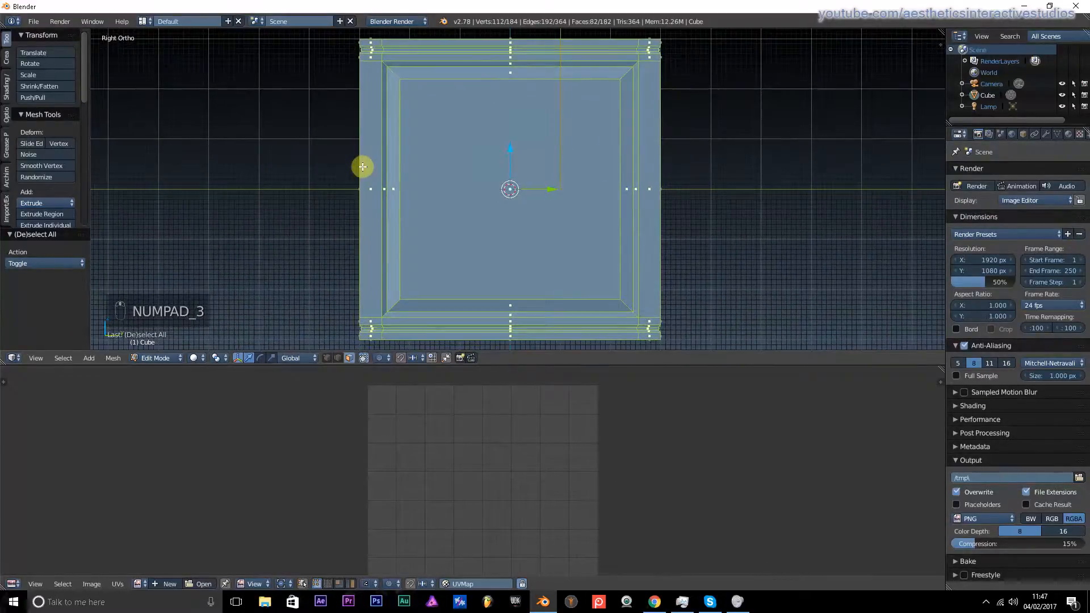
{"action": "key", "text": "u"}
{"action": "left_click", "coordinate": [315, 169]}
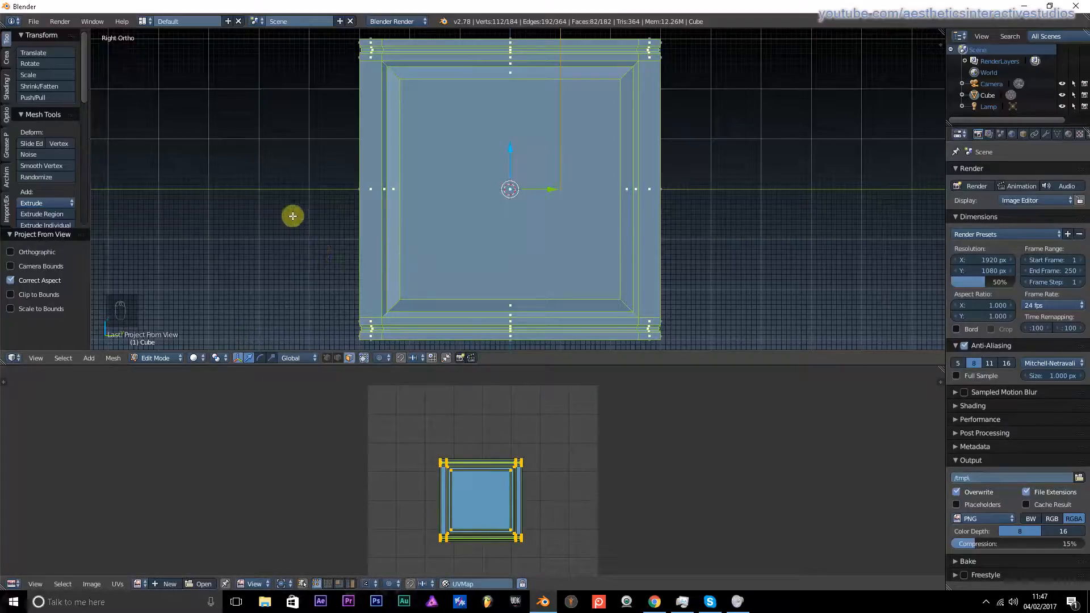
- Select the whole mesh to show both UV islands together, and scale the newly projected island up by about 1.37
{"action": "key", "text": "a"}
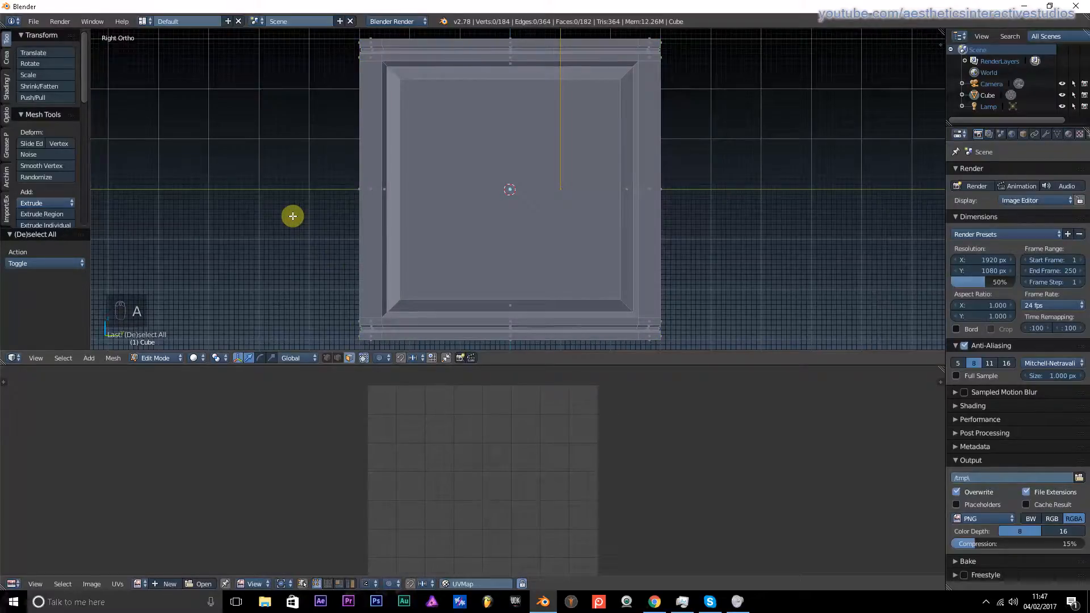
{"action": "key", "text": "a"}
{"action": "middle_click_drag", "start_coordinate": [328, 480], "coordinate": [295, 446]}
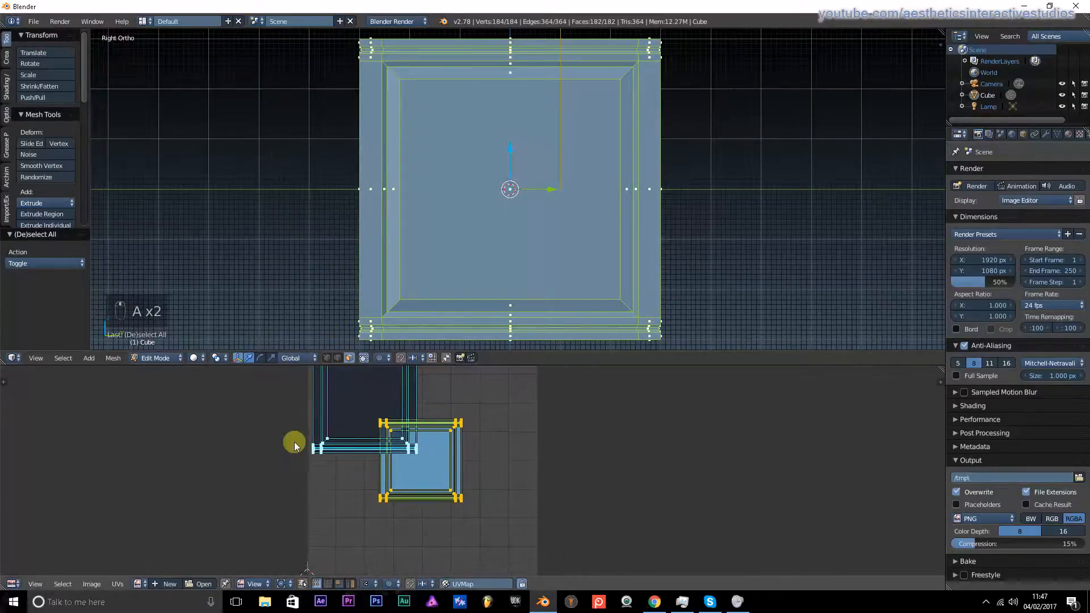
{"action": "scroll", "coordinate": [474, 449], "scroll_direction": "down", "scroll_amount": 1}
{"action": "middle_click_drag", "start_coordinate": [475, 427], "coordinate": [477, 449]}
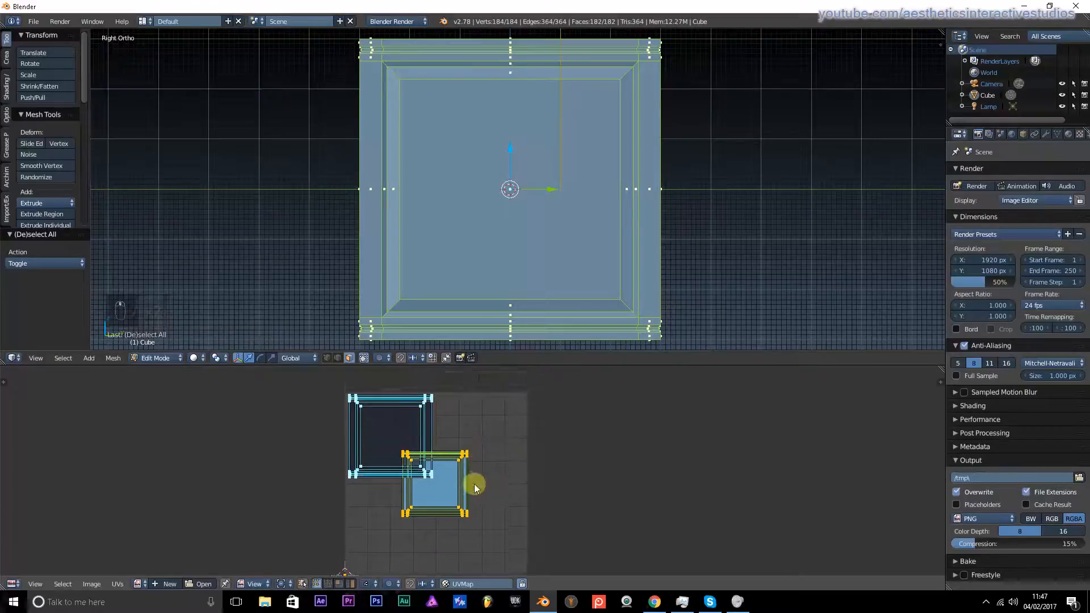
{"action": "key", "text": "s"}
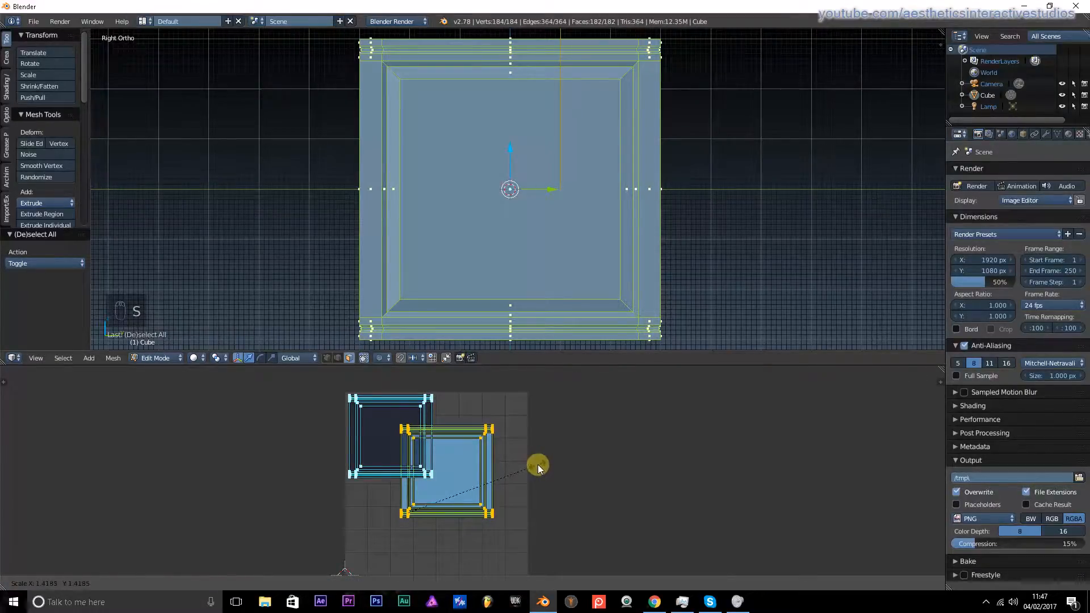
{"action": "left_click", "coordinate": [534, 466]}
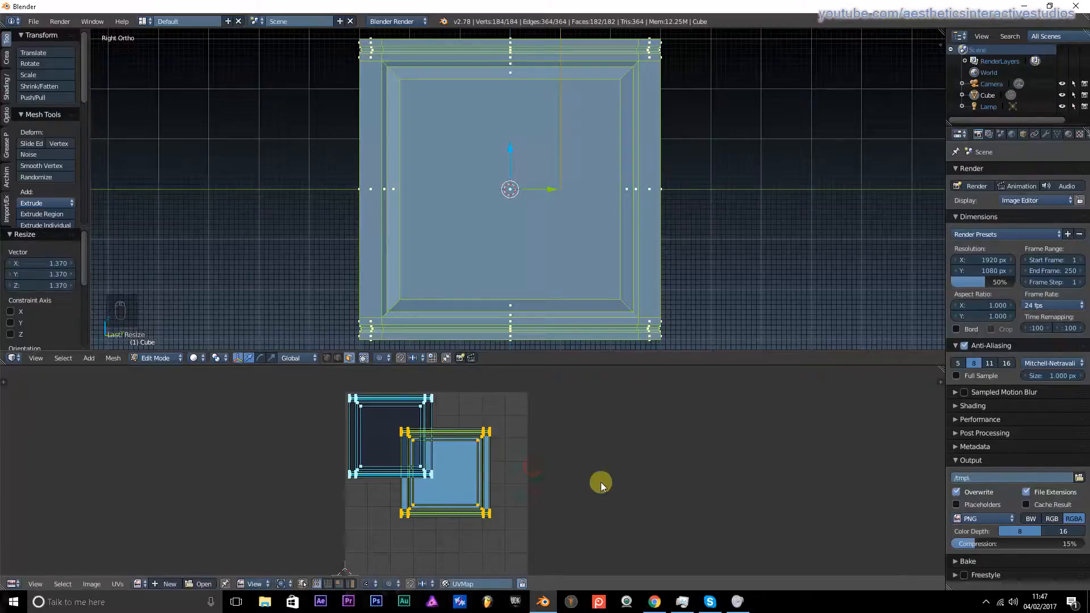
- Move the new UV island about 0.189 along Y and 0.189 along X, placing it beside the first island
{"action": "key", "text": "g"}
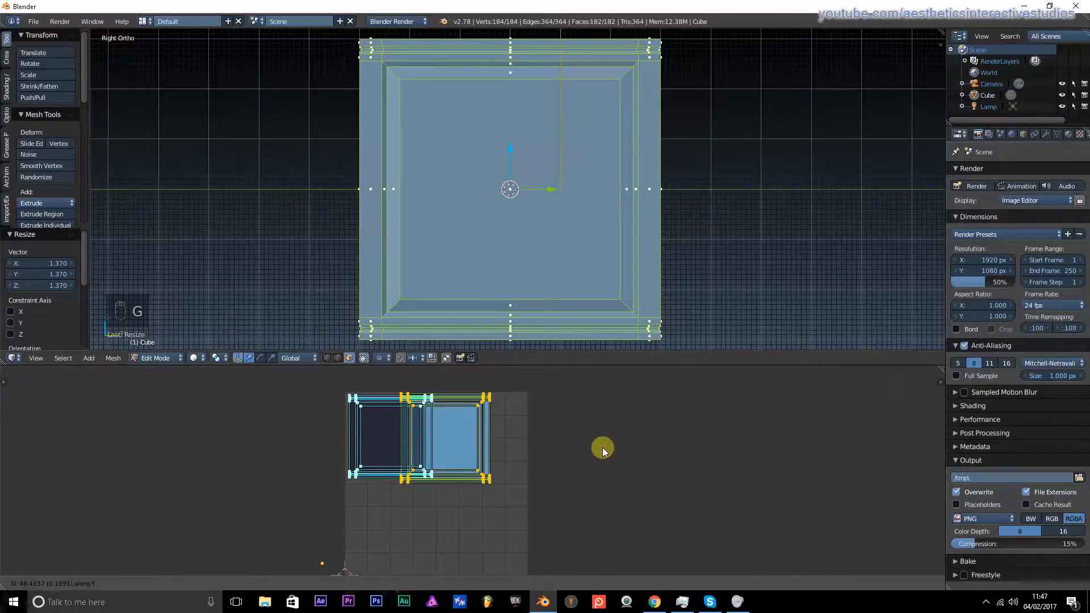
{"action": "left_click", "coordinate": [602, 447]}
{"action": "key", "text": "g"}
{"action": "key", "text": "x"}
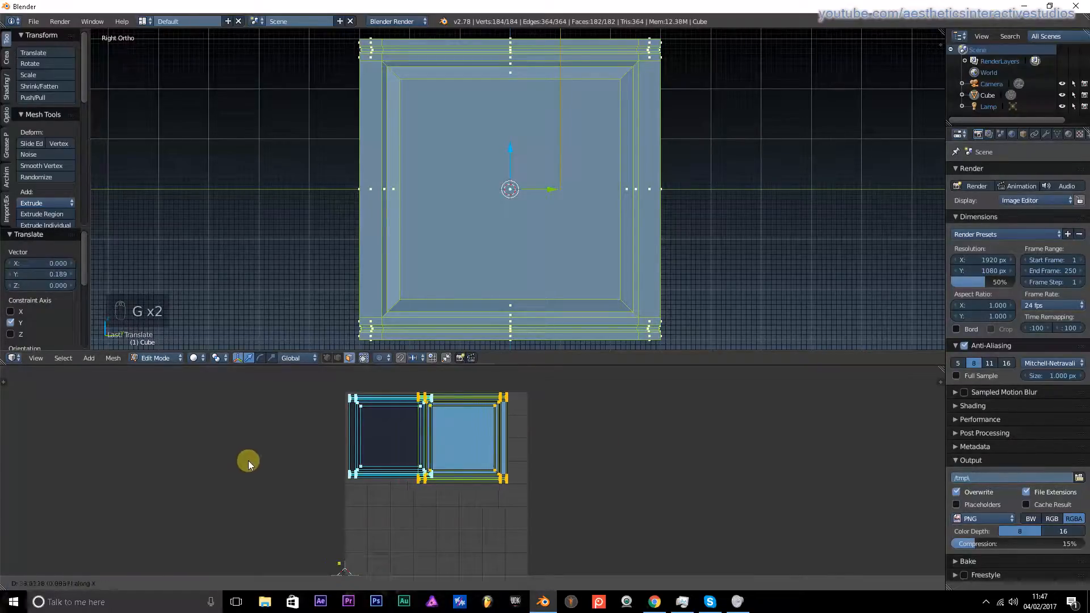
{"action": "left_click", "coordinate": [262, 468]}
- Scale the second UV island down to about 0.914 and align it beside the first, moving it 0.023 in Y and 0.020 in X
{"action": "scroll", "coordinate": [384, 481], "scroll_direction": "up", "scroll_amount": 3}
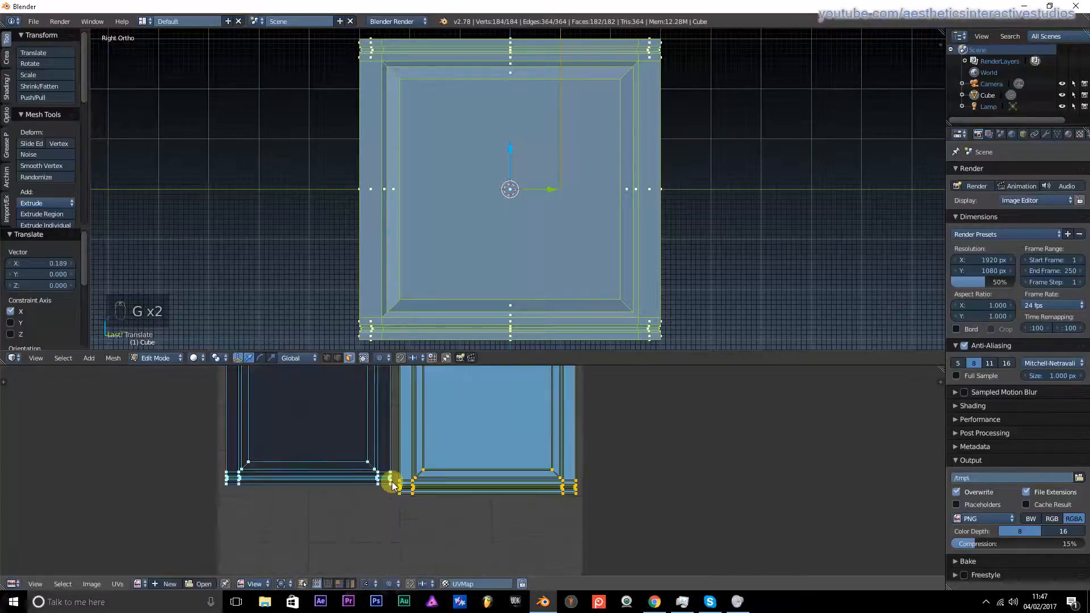
{"action": "key", "text": "s"}
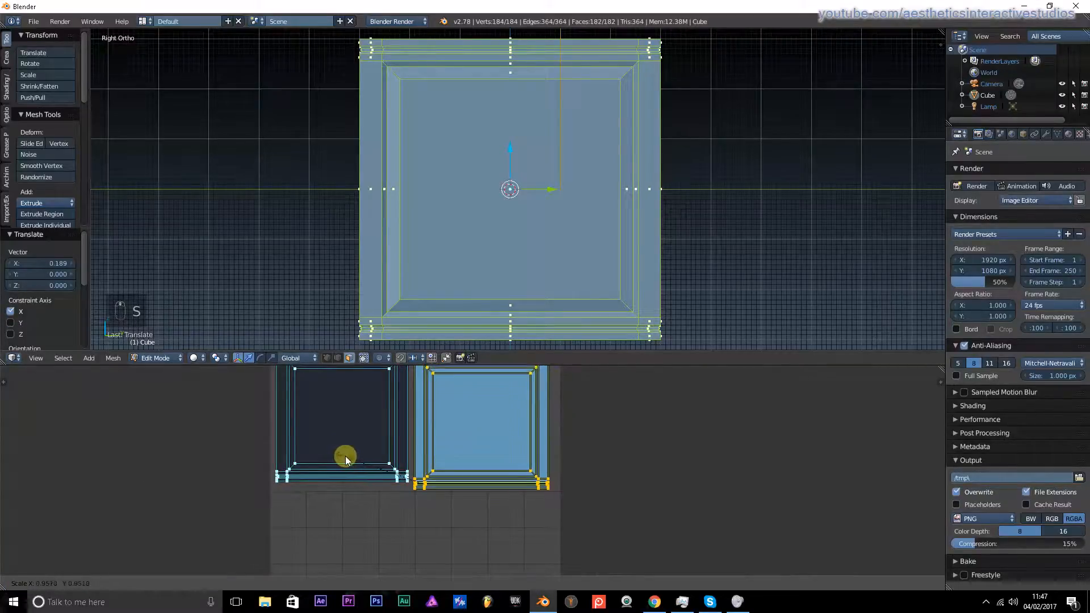
{"action": "left_click", "coordinate": [349, 454]}
{"action": "middle_click_drag", "start_coordinate": [352, 443], "coordinate": [343, 493]}
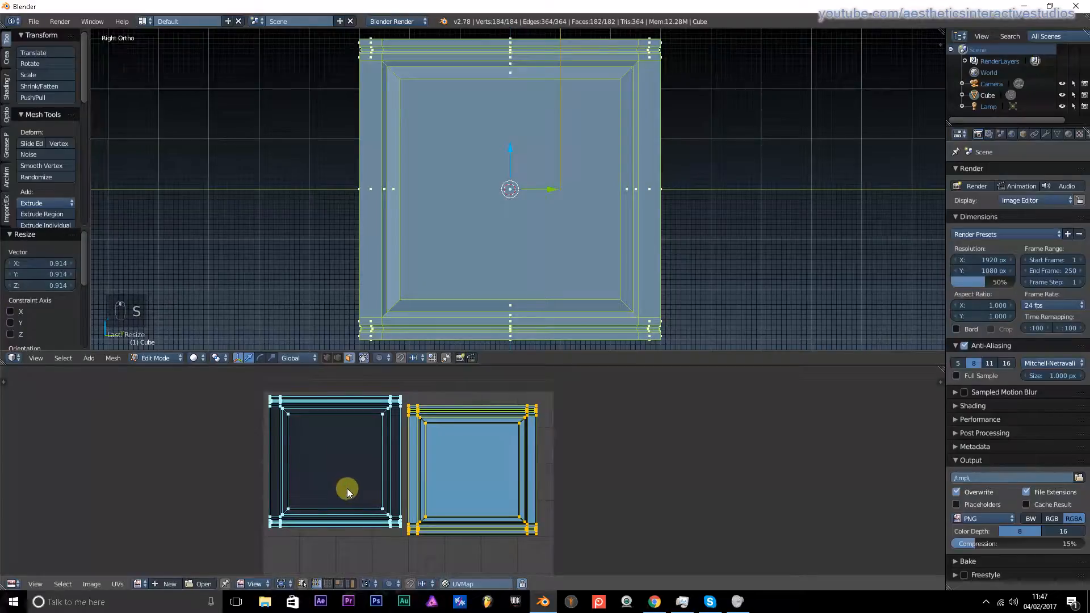
{"action": "key", "text": "g"}
{"action": "key", "text": "y"}
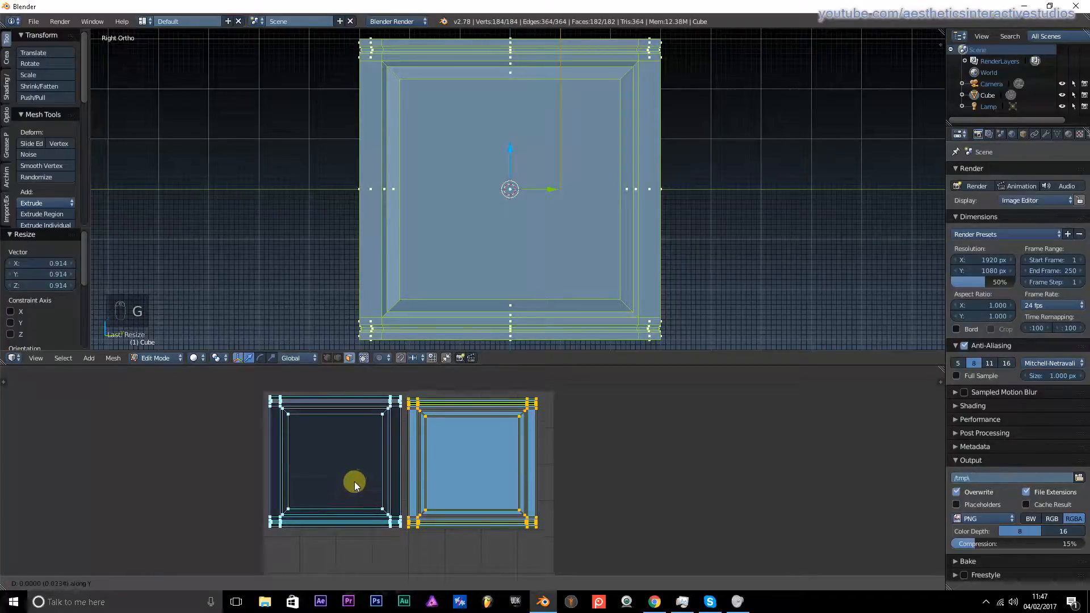
{"action": "left_click", "coordinate": [354, 482]}
{"action": "key", "text": "g"}
{"action": "key", "text": "x"}
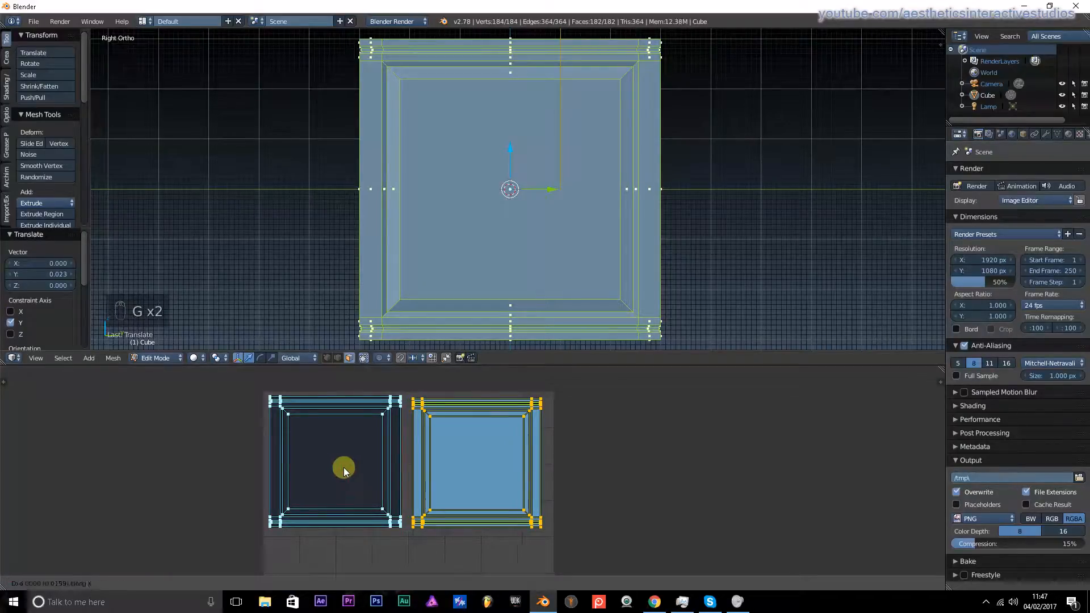
{"action": "left_click", "coordinate": [345, 470]}
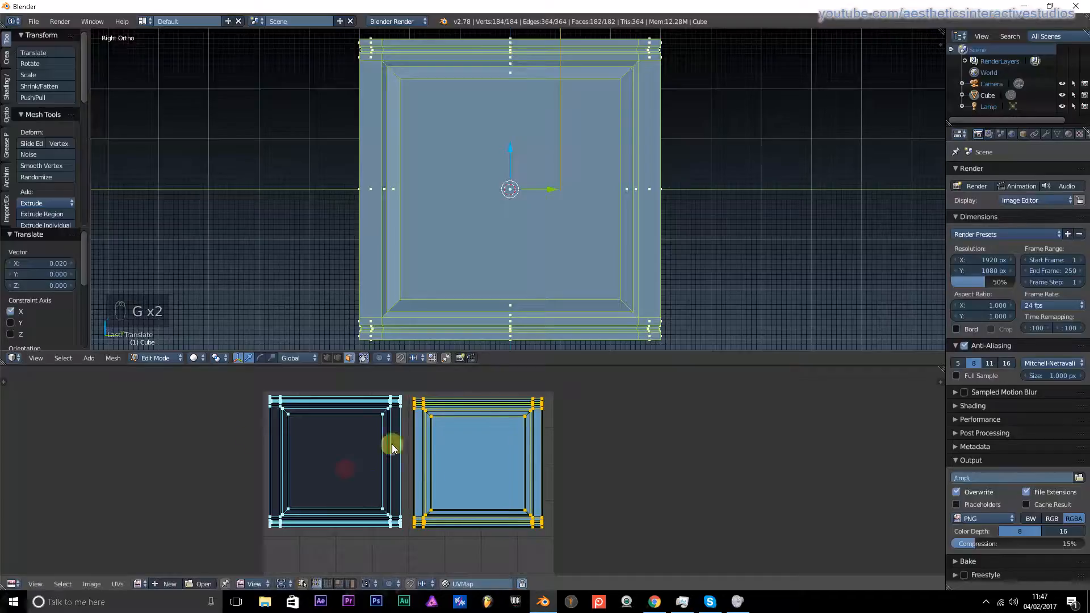
- Scale the second UV island up by 1.007 to match the first island, and deselect all UVs
{"action": "key", "text": "s"}
{"action": "left_click", "coordinate": [367, 489]}
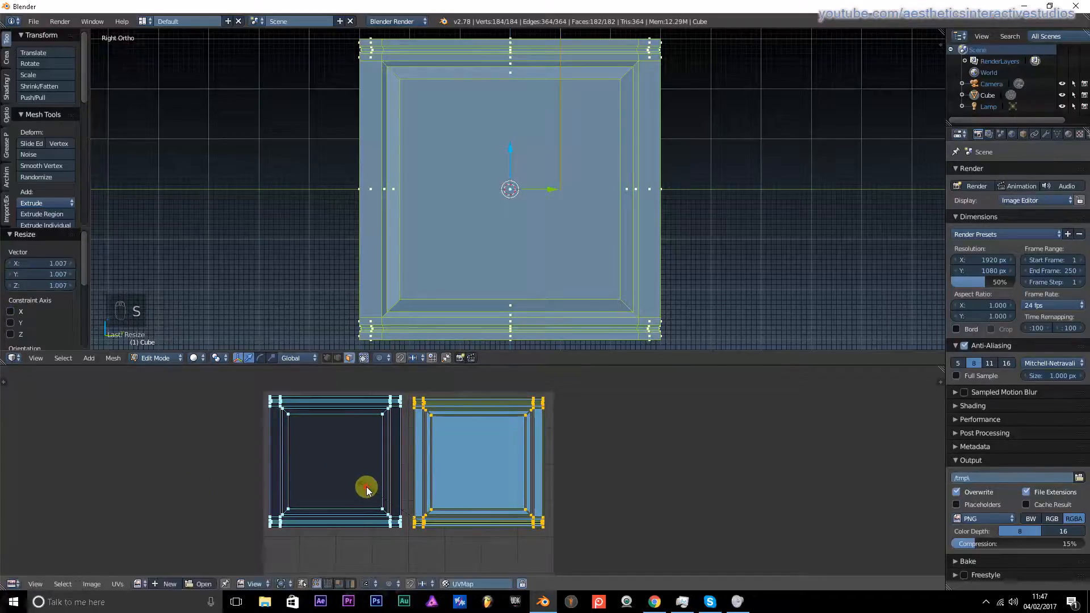
{"action": "scroll", "coordinate": [401, 454], "scroll_direction": "down", "scroll_amount": 3}
{"action": "scroll", "coordinate": [411, 469], "scroll_direction": "up", "scroll_amount": 4}
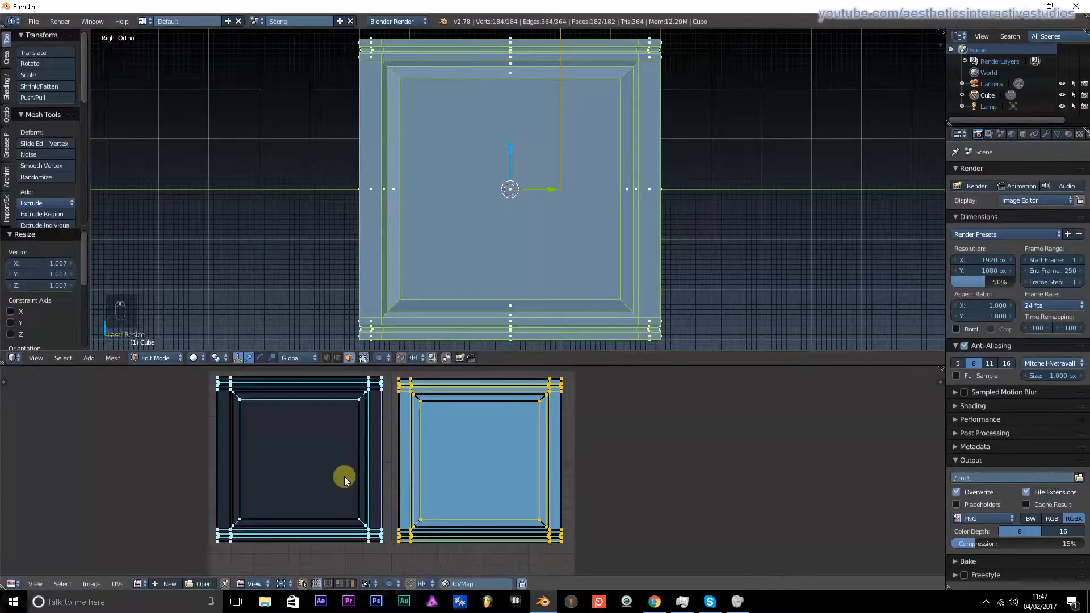
{"action": "middle_click_drag", "start_coordinate": [344, 480], "coordinate": [385, 423]}
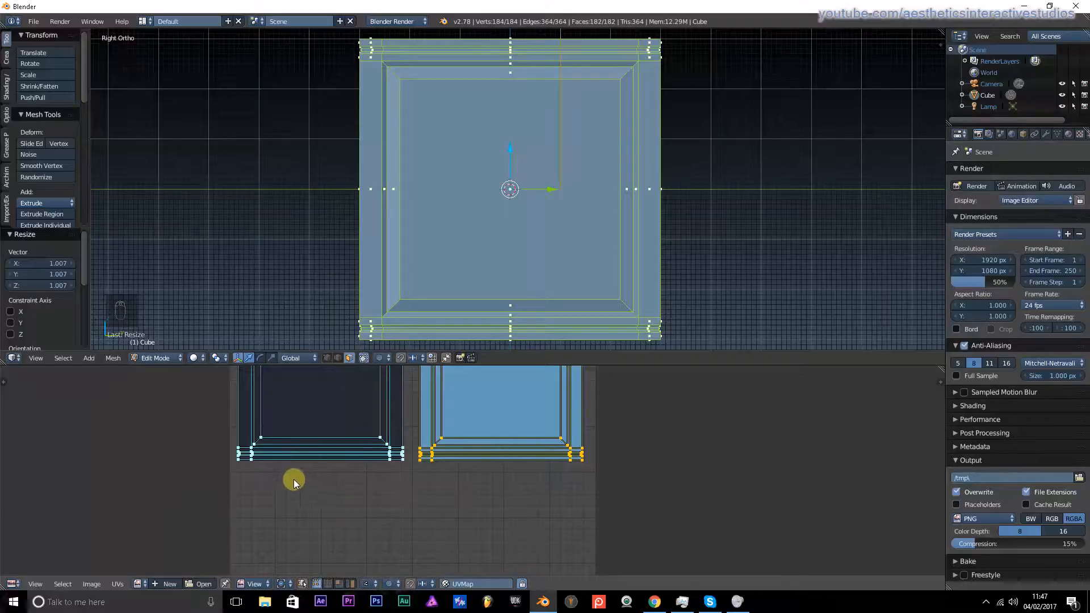
{"action": "scroll", "coordinate": [456, 405], "scroll_direction": "down", "scroll_amount": 3}
{"action": "mouse_move", "coordinate": [542, 448]}
{"action": "middle_mouse_down"}
{"action": "mouse_move", "coordinate": [496, 465]}
{"action": "mouse_move", "coordinate": [554, 458]}
{"action": "mouse_move", "coordinate": [554, 448]}
{"action": "middle_mouse_up"}
{"action": "middle_click_drag", "start_coordinate": [250, 309], "coordinate": [301, 263]}
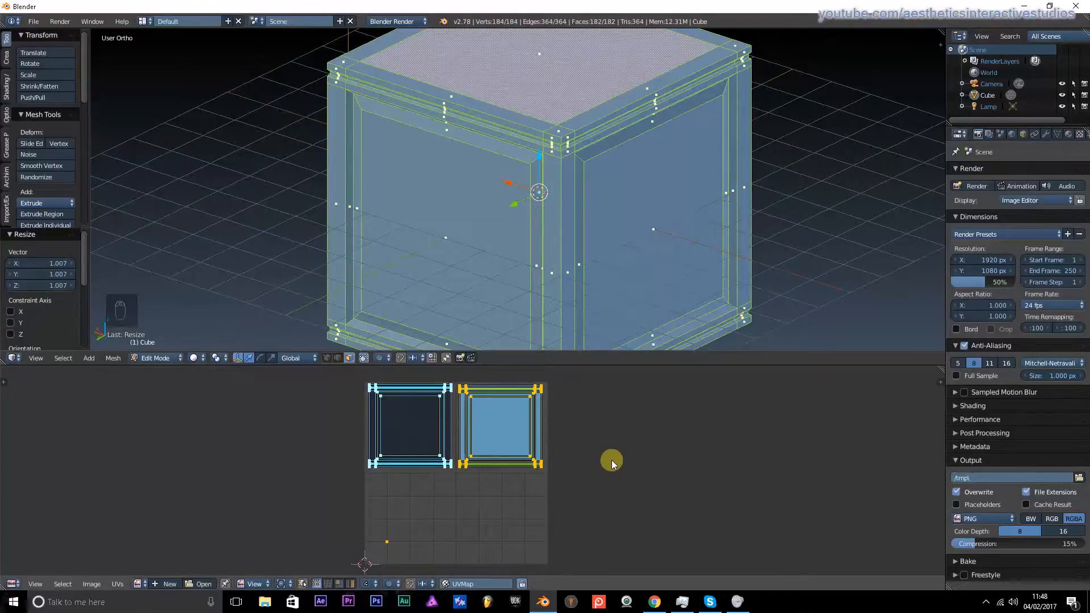
{"action": "key", "text": "a"}
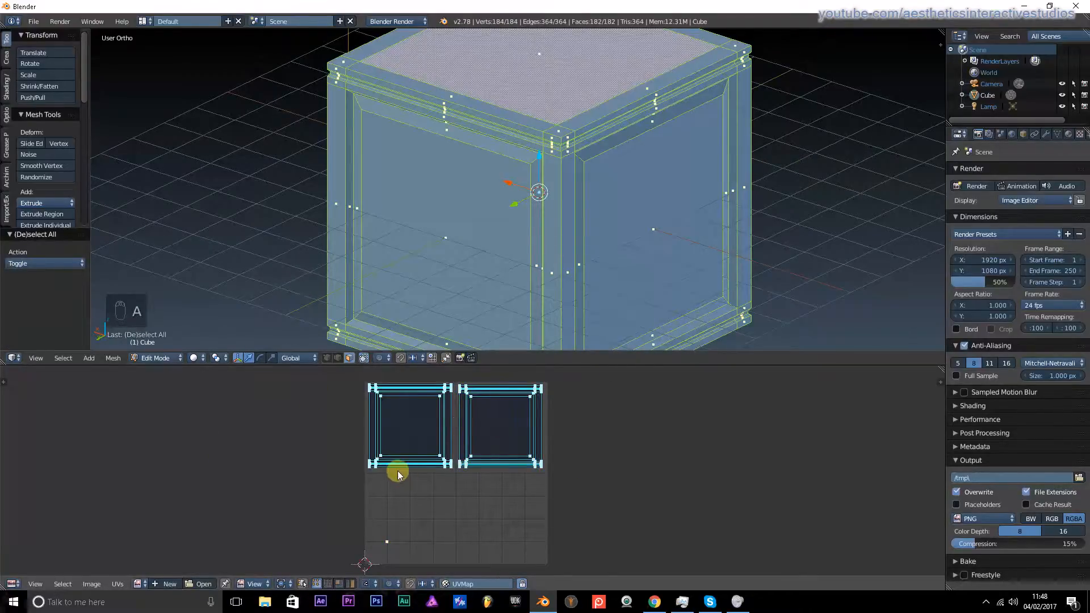
- Switch to the top orthographic view in wireframe shading and clear the mesh selection
{"action": "middle_click_drag", "start_coordinate": [445, 180], "coordinate": [517, 184]}
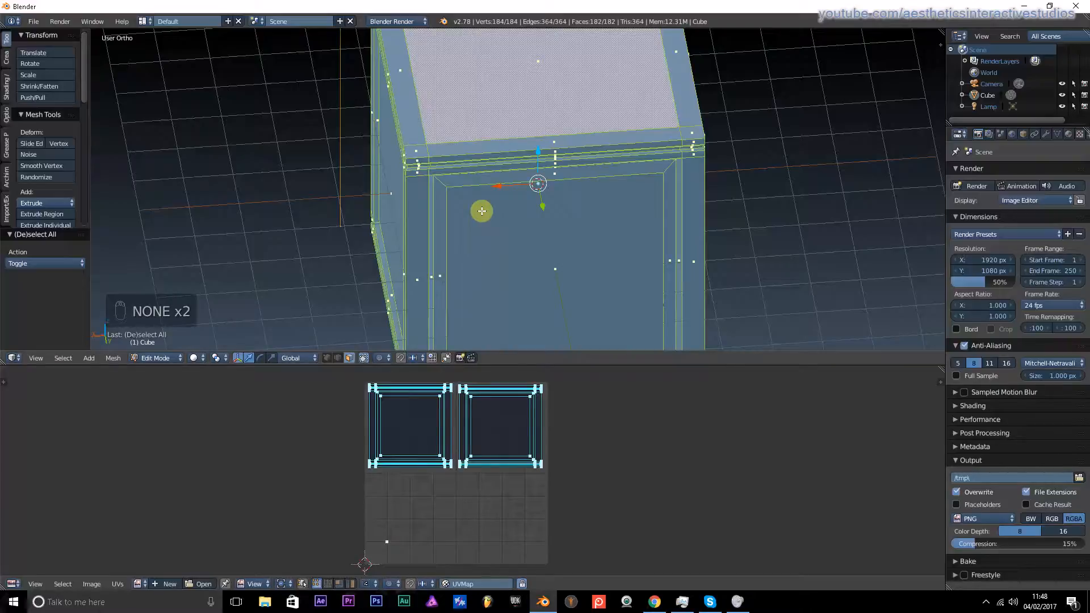
{"action": "key", "text": "KP_7"}
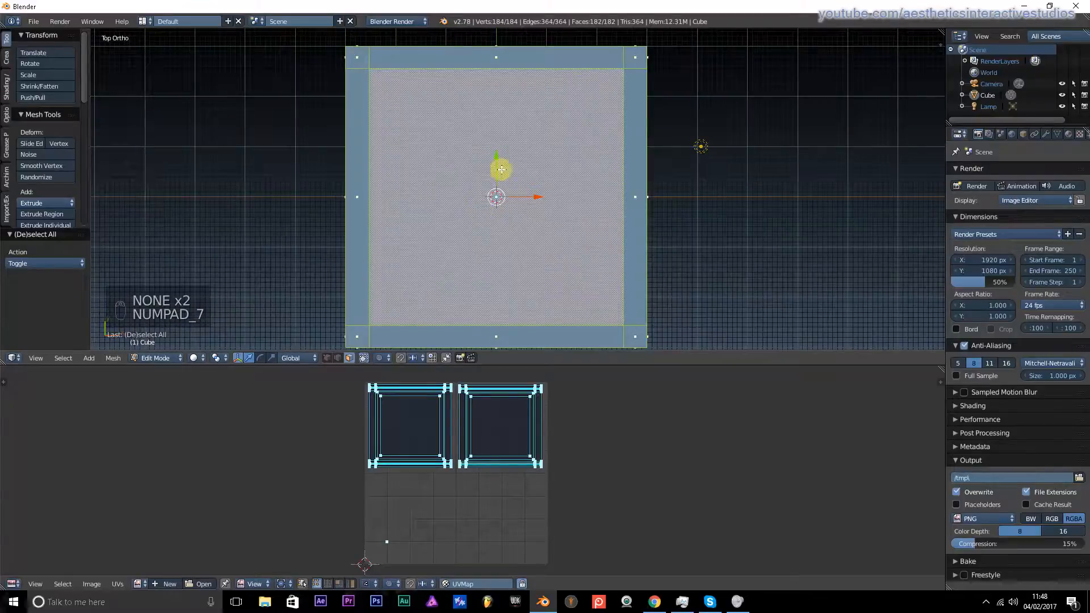
{"action": "middle_click_drag", "start_coordinate": [595, 165], "coordinate": [593, 155], "text": "shift"}
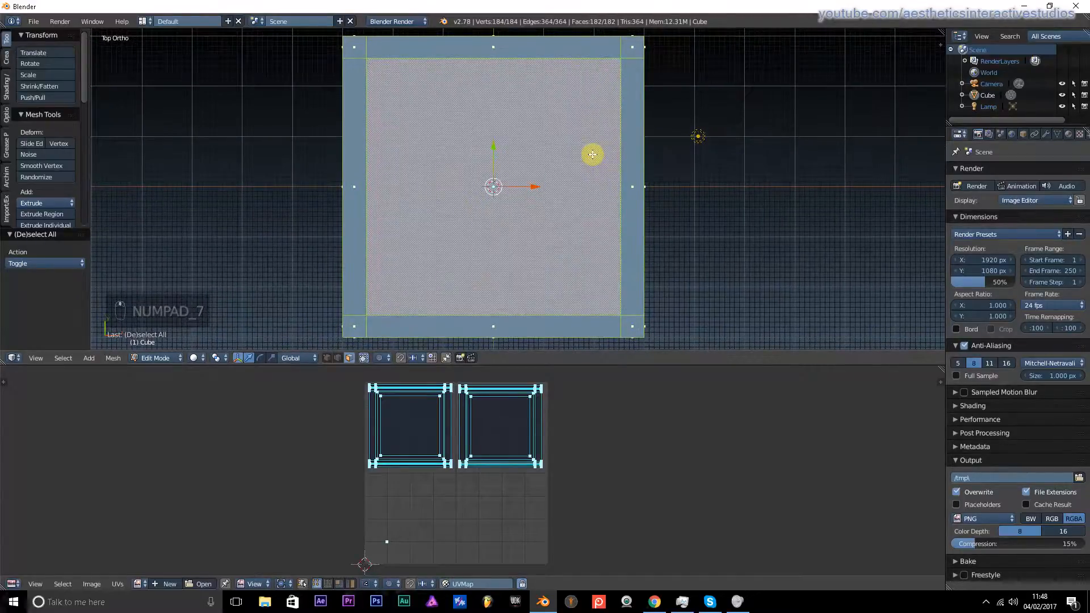
{"action": "key", "text": "z"}
{"action": "key", "text": "a"}
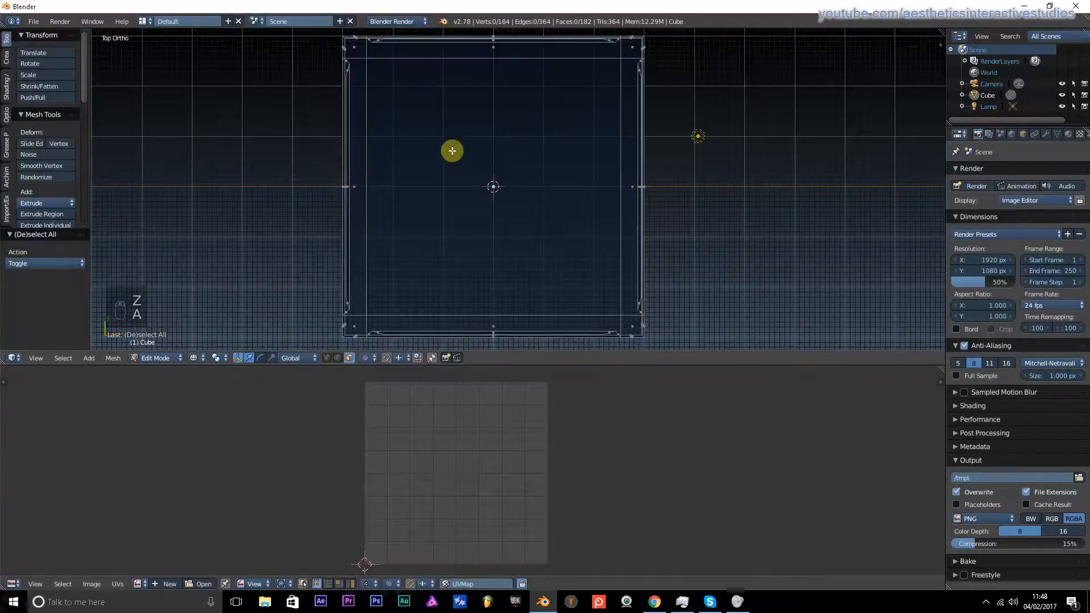
{"action": "key", "text": "a"}
{"action": "key", "text": "a"}
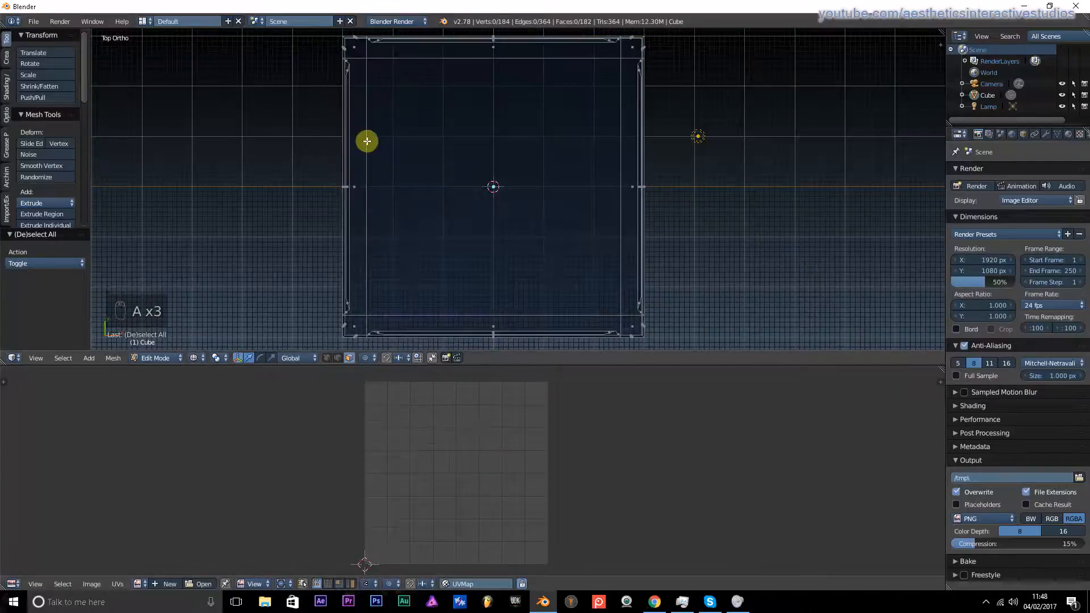
- Box-select all the top and bottom faces of the cube, including the border faces on every edge
{"action": "key", "text": "b"}
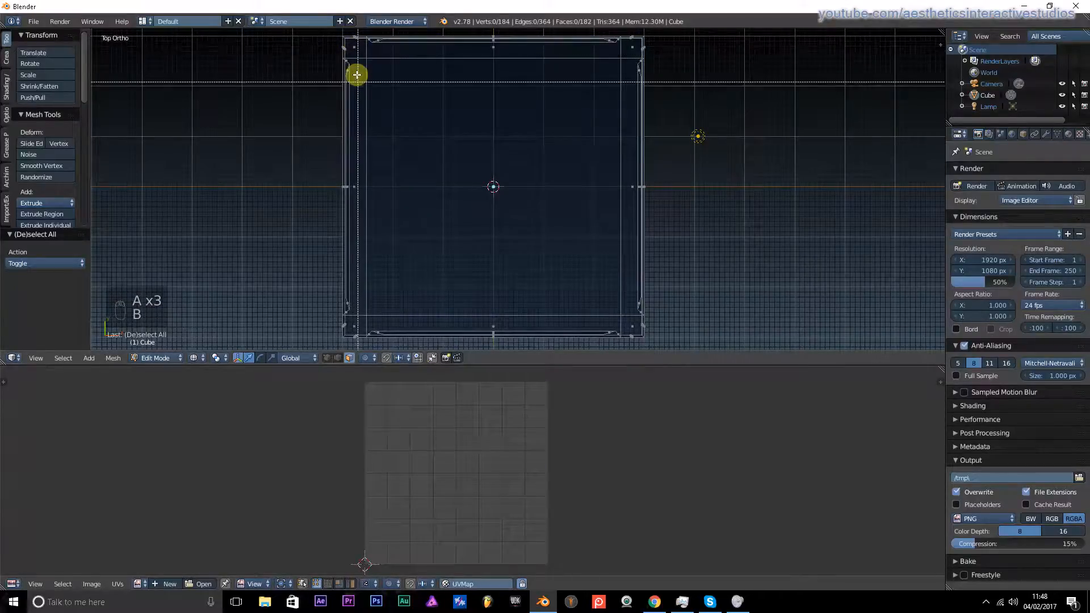
{"action": "left_click_drag", "start_coordinate": [354, 44], "coordinate": [633, 319]}
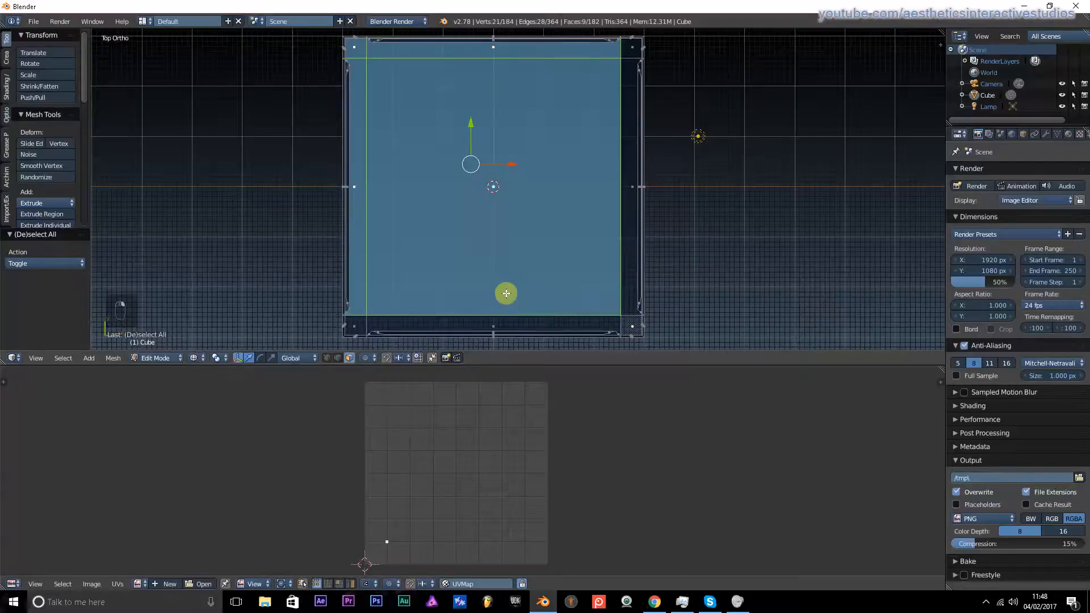
{"action": "key", "text": "b"}
{"action": "left_click_drag", "start_coordinate": [347, 319], "coordinate": [636, 326]}
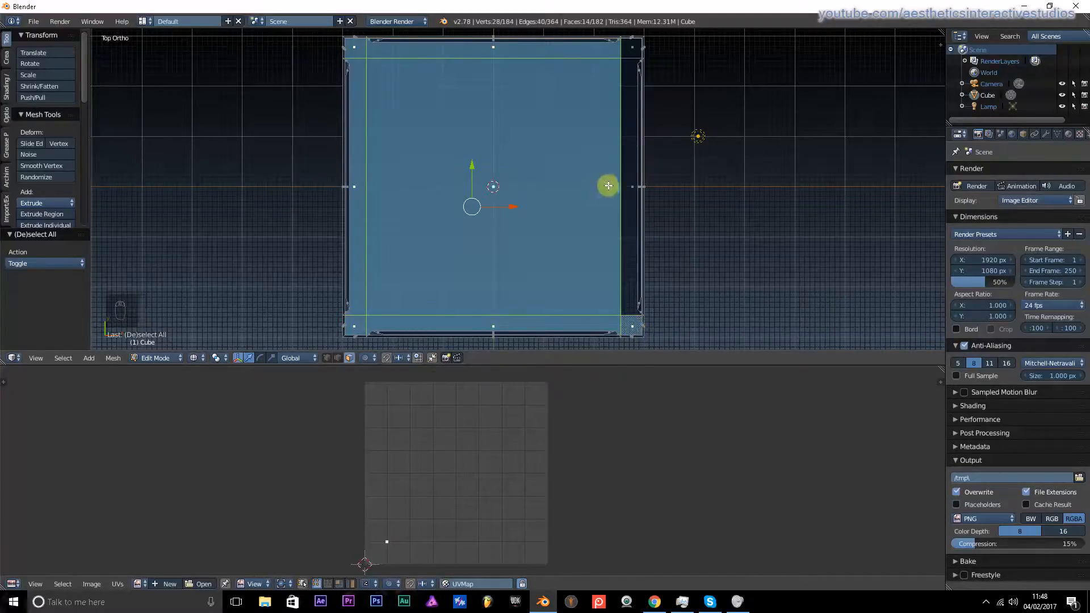
{"action": "key", "text": "b"}
{"action": "left_click_drag", "start_coordinate": [625, 41], "coordinate": [634, 330]}
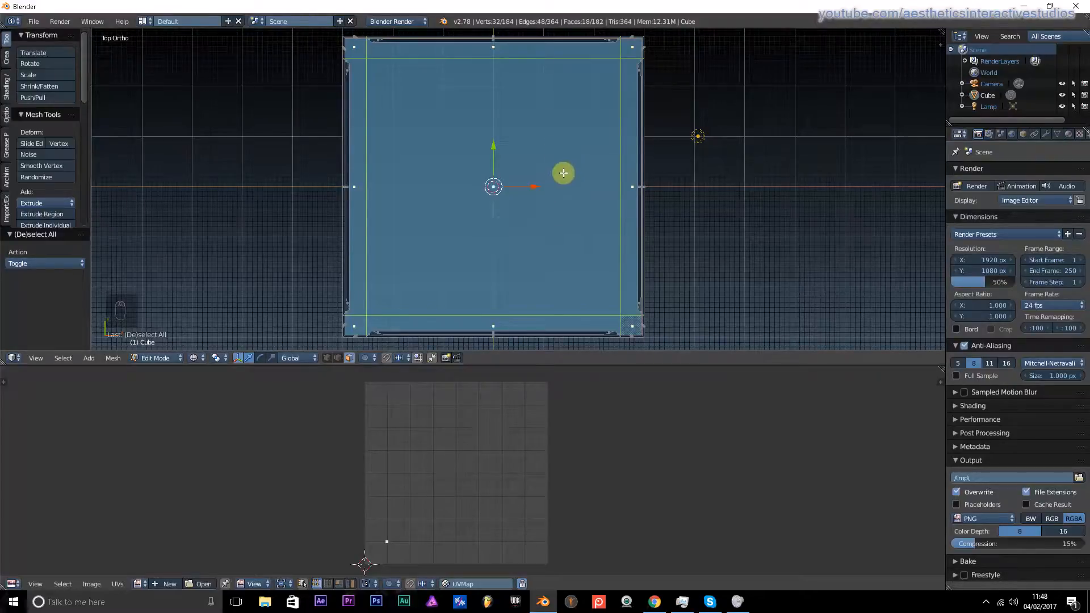
{"action": "middle_click_drag", "start_coordinate": [564, 173], "coordinate": [452, 175]}
{"action": "right_click", "coordinate": [477, 224], "text": "shift"}
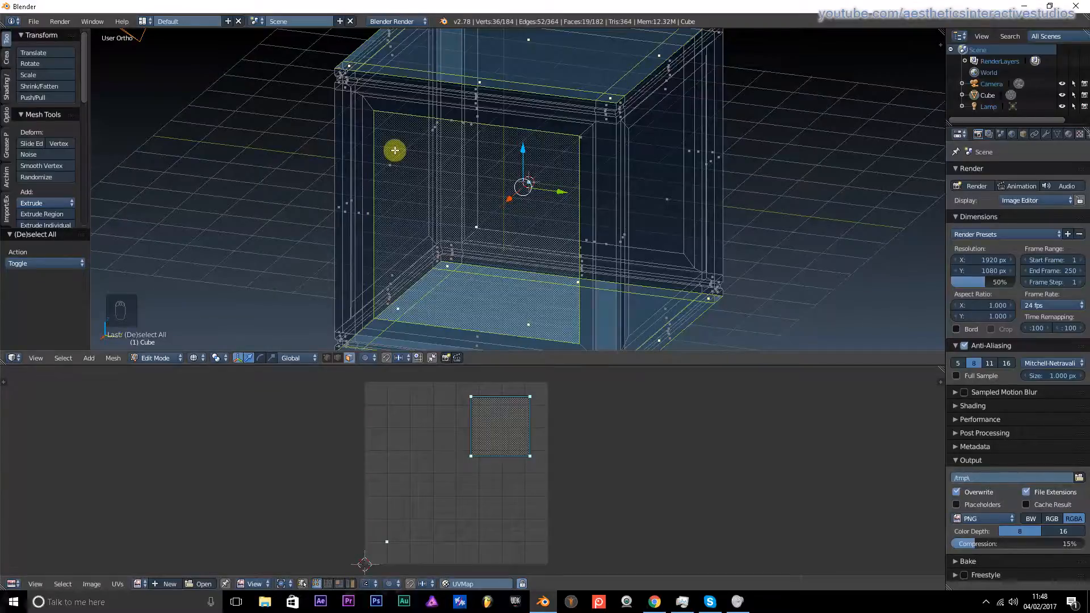
{"action": "key", "text": "ctrl+z"}
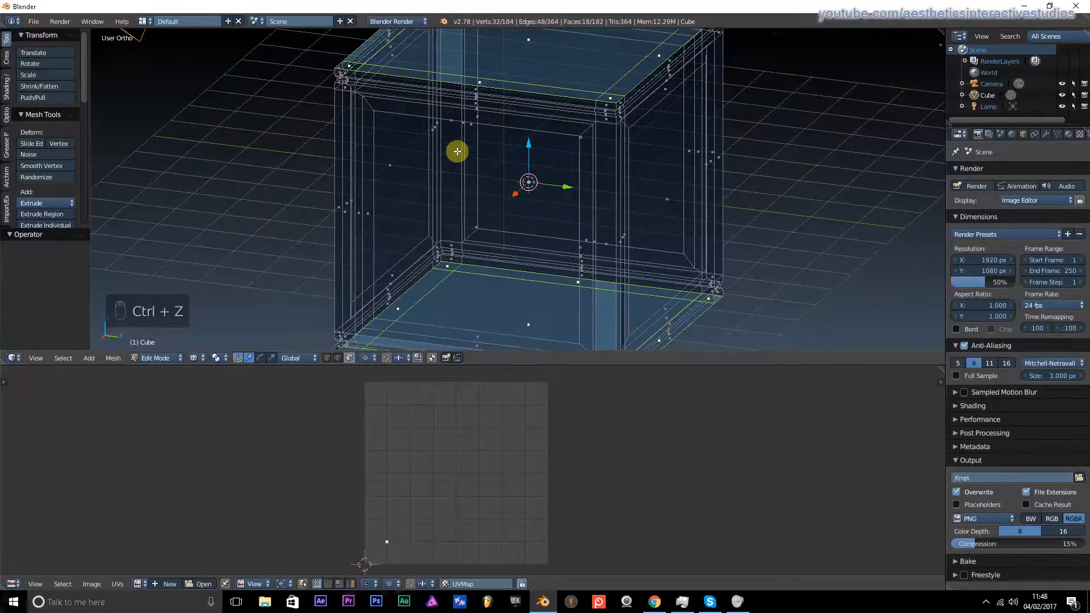
{"action": "middle_click_drag", "start_coordinate": [458, 151], "coordinate": [509, 209]}
{"action": "key", "text": "KP_7"}
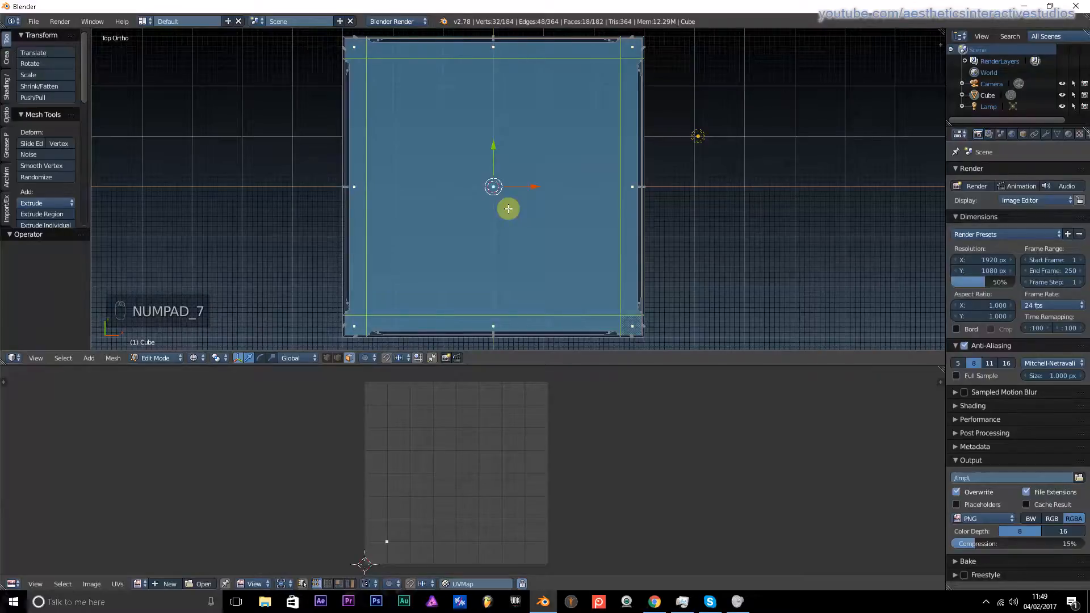
- Unwrap the selected top and bottom faces with Project From View, and select the whole mesh to show all three UV islands
{"action": "key", "text": "u"}
{"action": "left_click", "coordinate": [509, 209]}
{"action": "key", "text": "a"}
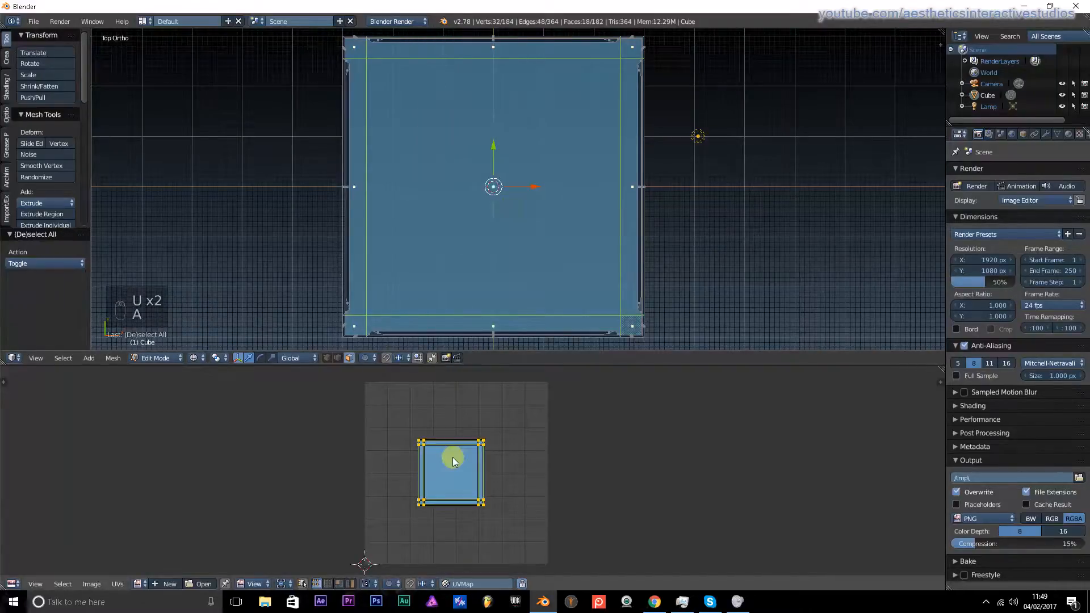
{"action": "key", "text": "a"}
{"action": "key", "text": "a"}
{"action": "key", "text": "a"}
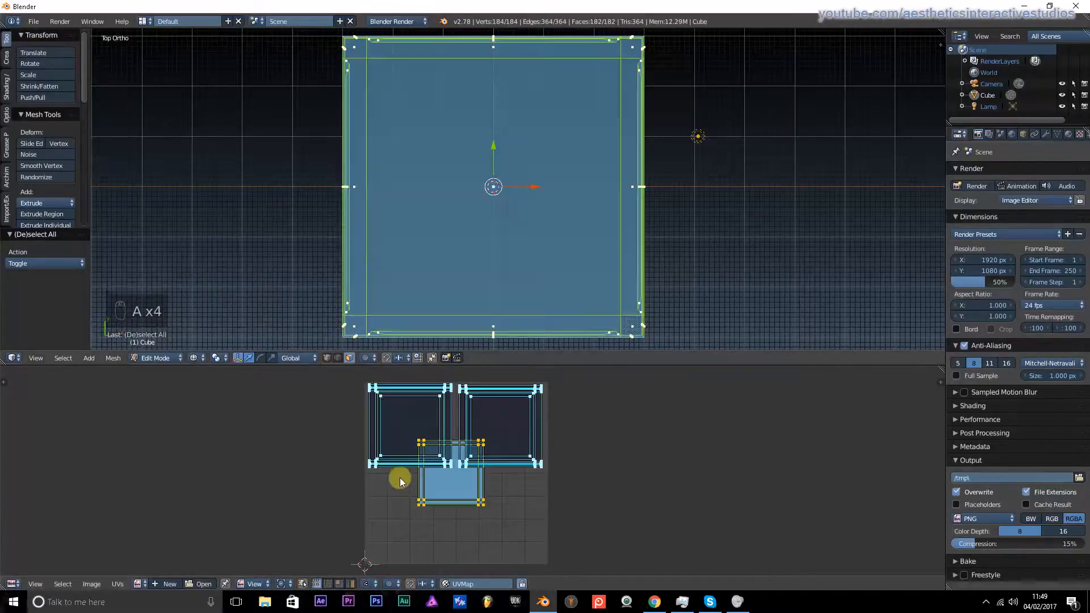
- Scale the new UV island up by 1.361, move it about 0.236 down along Y below the other two, and deselect all UVs
{"action": "key", "text": "s"}
{"action": "left_click", "coordinate": [360, 448]}
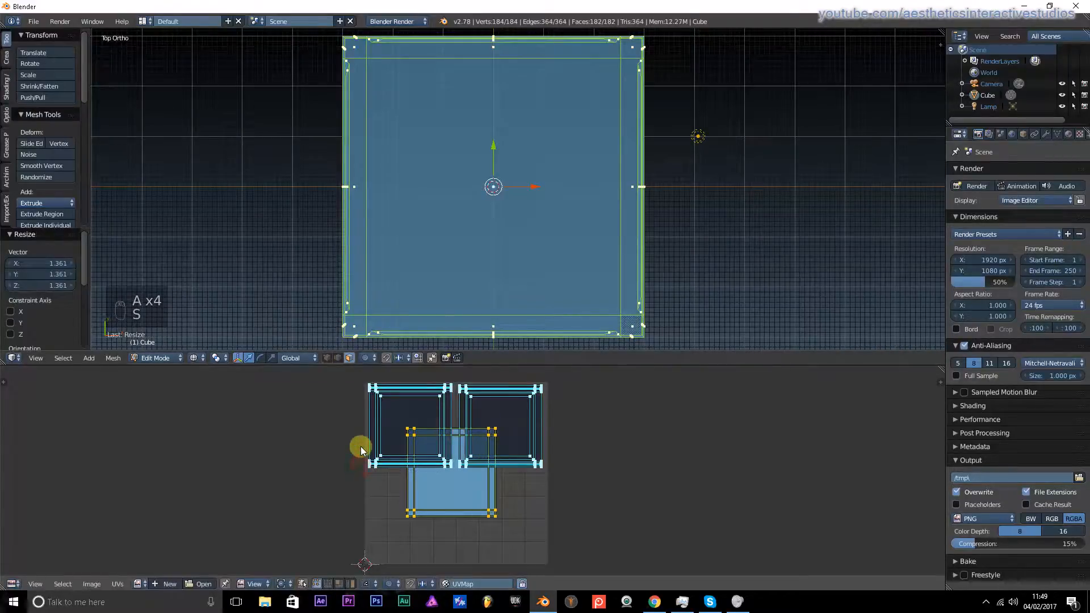
{"action": "key", "text": "g"}
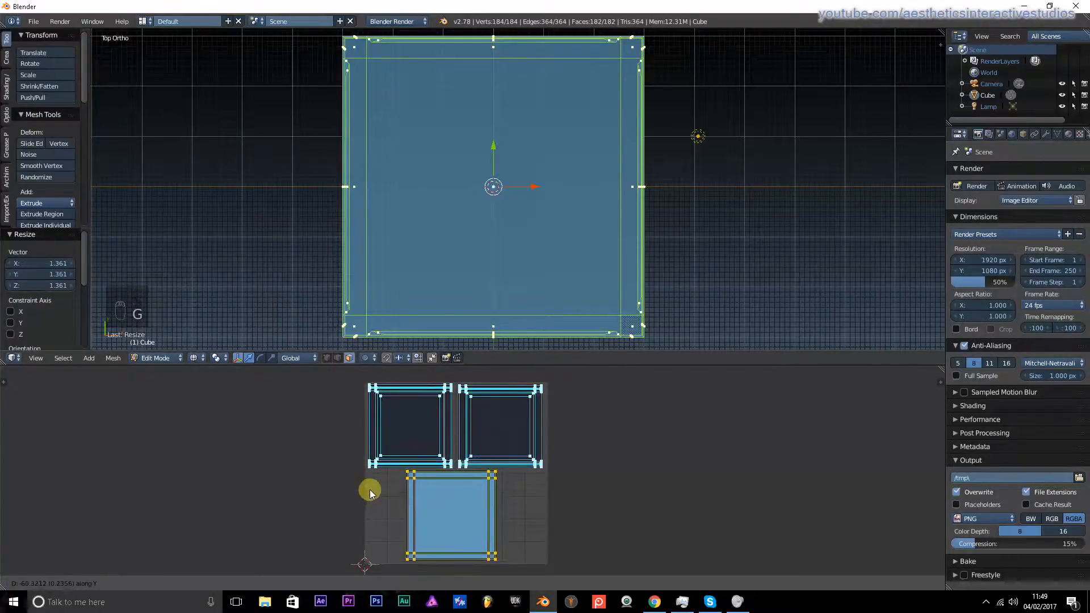
{"action": "left_click", "coordinate": [371, 493]}
{"action": "key", "text": "a"}
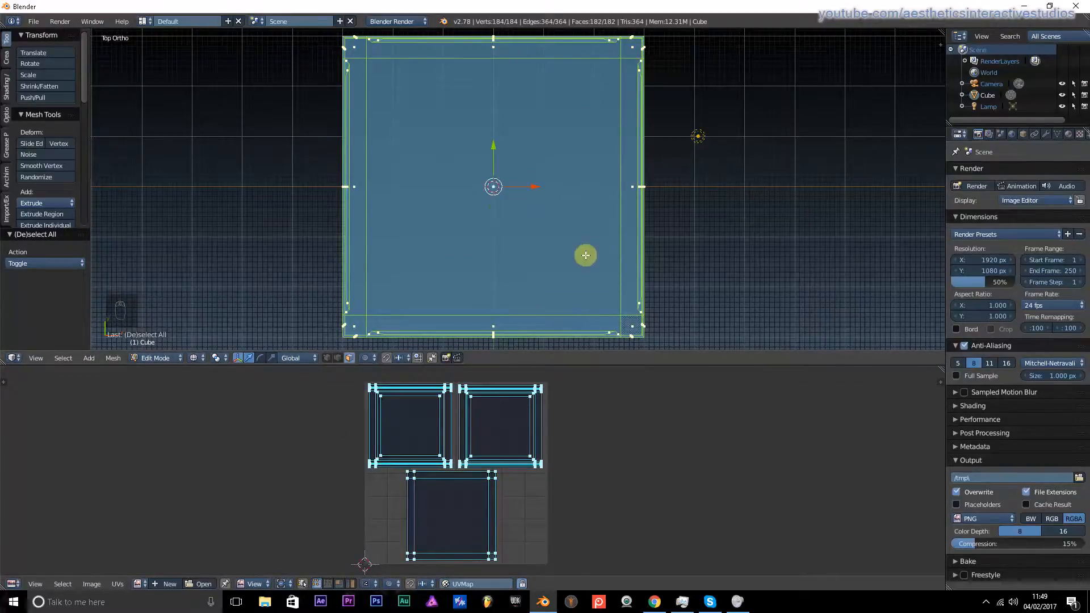
- Examine the wireframe cube from several angles and return the viewport to solid shading
{"action": "middle_click_drag", "start_coordinate": [586, 255], "coordinate": [615, 155]}
{"action": "scroll", "coordinate": [349, 159], "scroll_direction": "down", "scroll_amount": 3}
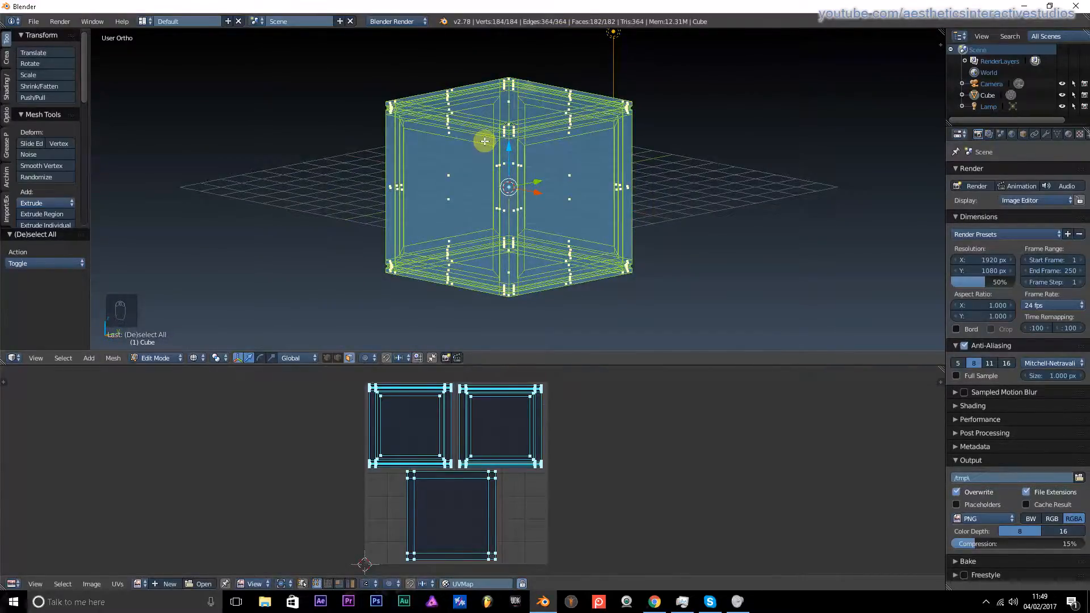
{"action": "scroll", "coordinate": [384, 187], "scroll_direction": "up", "scroll_amount": 3}
{"action": "scroll", "coordinate": [385, 170], "scroll_direction": "down", "scroll_amount": 3}
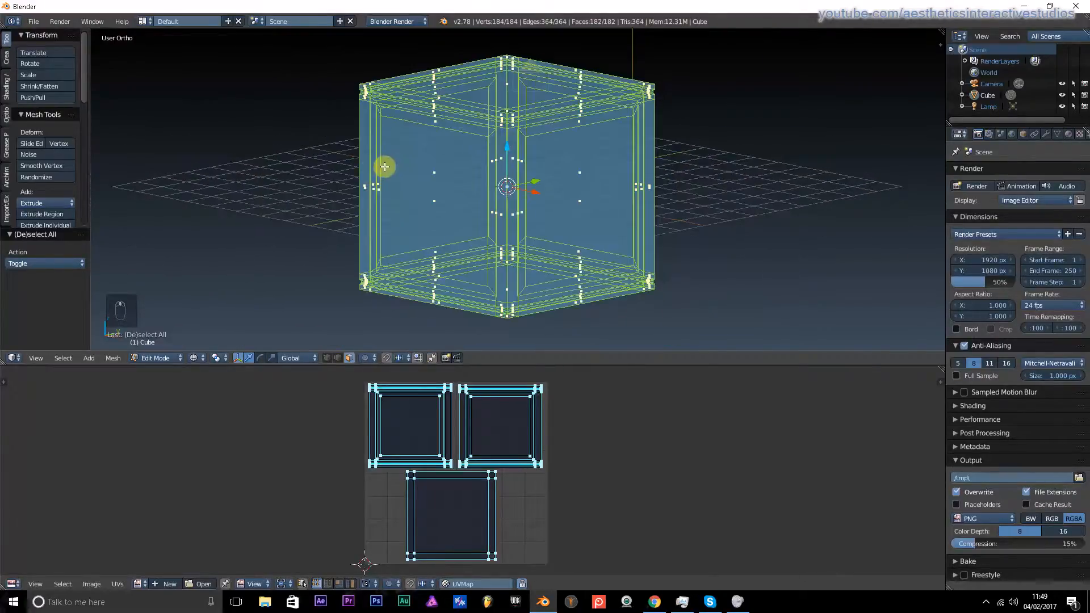
{"action": "middle_click_drag", "start_coordinate": [384, 168], "coordinate": [392, 198]}
{"action": "middle_click_drag", "start_coordinate": [455, 188], "coordinate": [426, 179]}
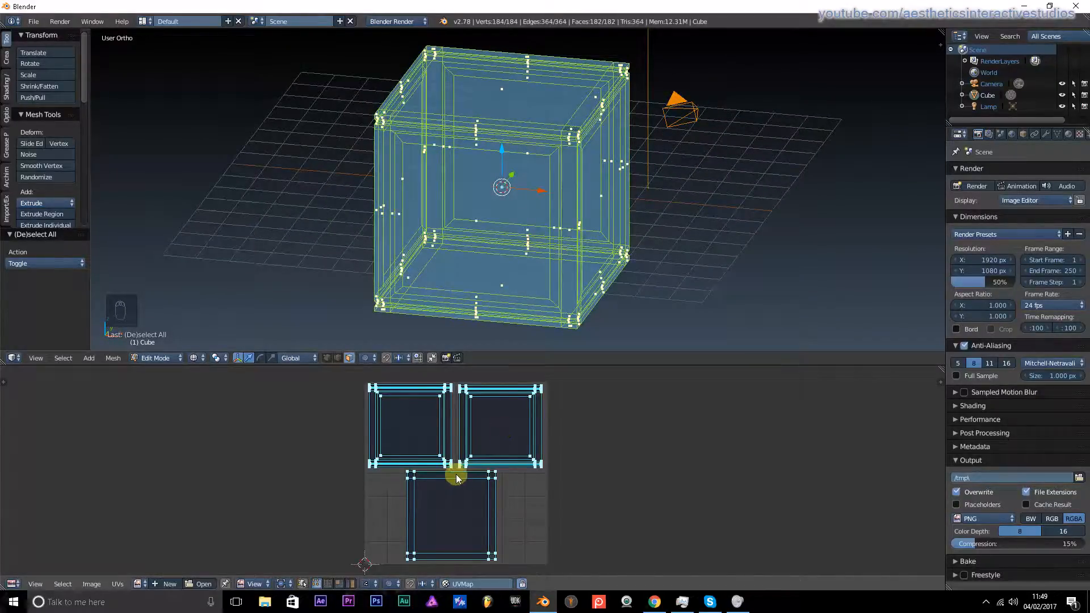
{"action": "key", "text": "z"}
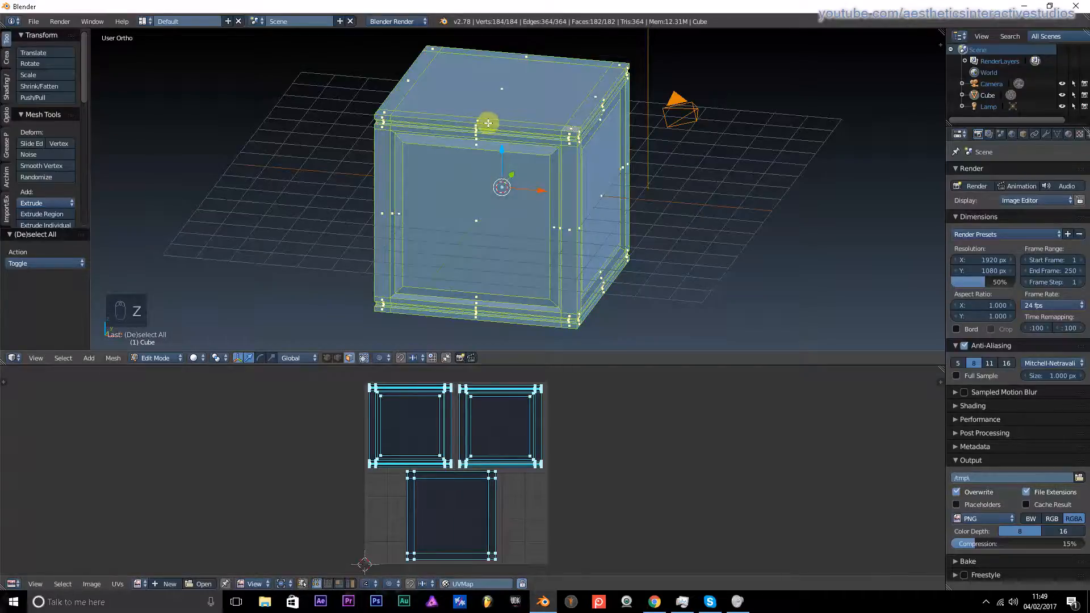
- Examine the solid cube's sides and top from different angles against the three UV islands
{"action": "middle_click_drag", "start_coordinate": [623, 172], "coordinate": [409, 221]}
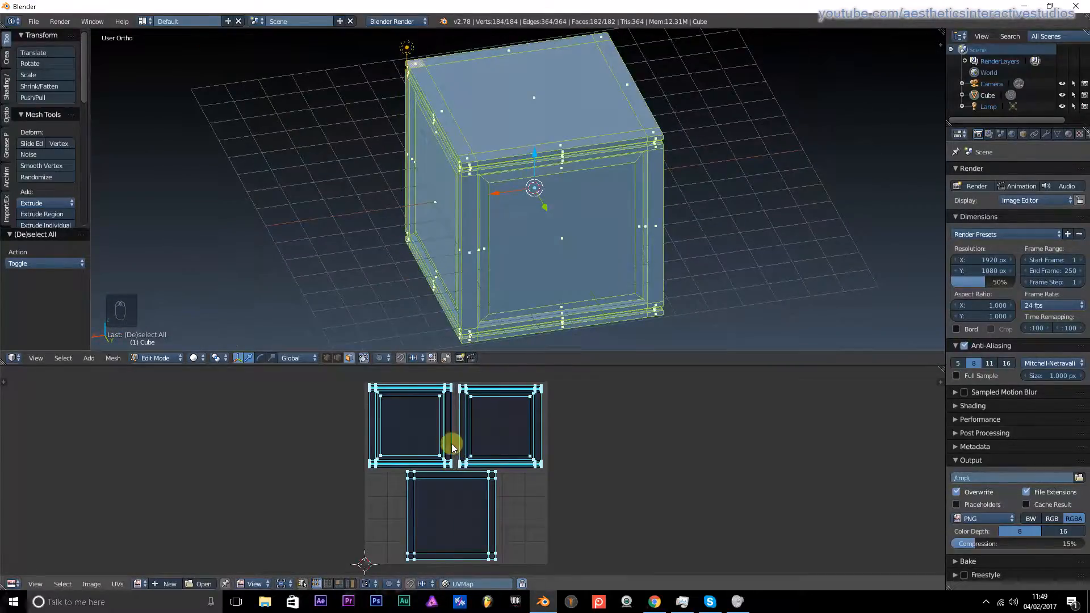
{"action": "scroll", "coordinate": [450, 445], "scroll_direction": "up", "scroll_amount": 5}
{"action": "scroll", "coordinate": [433, 450], "scroll_direction": "down", "scroll_amount": 5}
{"action": "scroll", "coordinate": [428, 430], "scroll_direction": "down", "scroll_amount": 3}
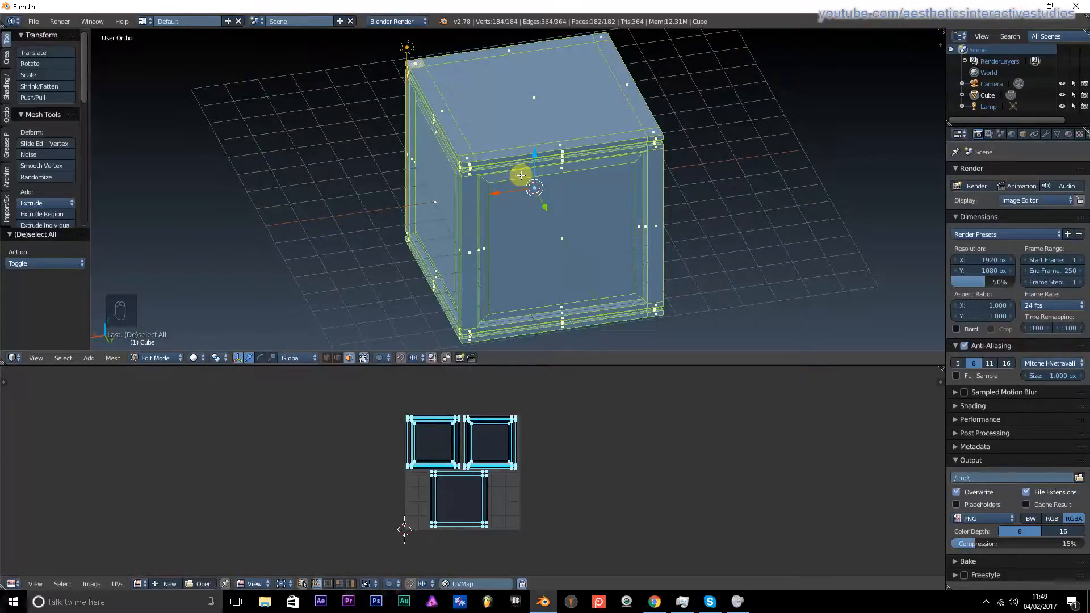
{"action": "middle_click_drag", "start_coordinate": [401, 190], "coordinate": [586, 195]}
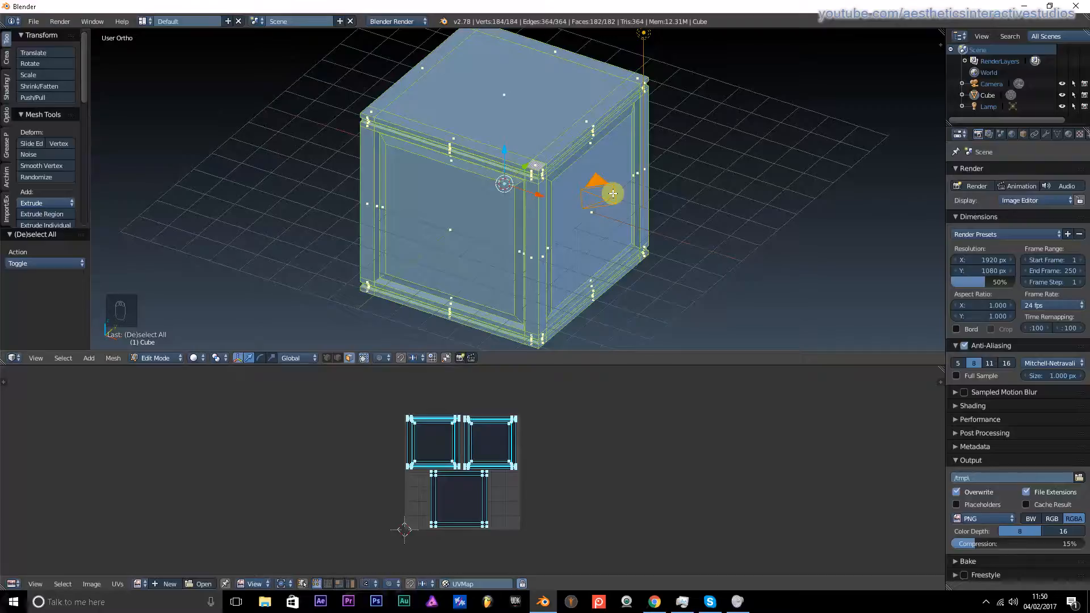
{"action": "scroll", "coordinate": [458, 177], "scroll_direction": "up", "scroll_amount": 3}
{"action": "scroll", "coordinate": [465, 175], "scroll_direction": "down", "scroll_amount": 2}
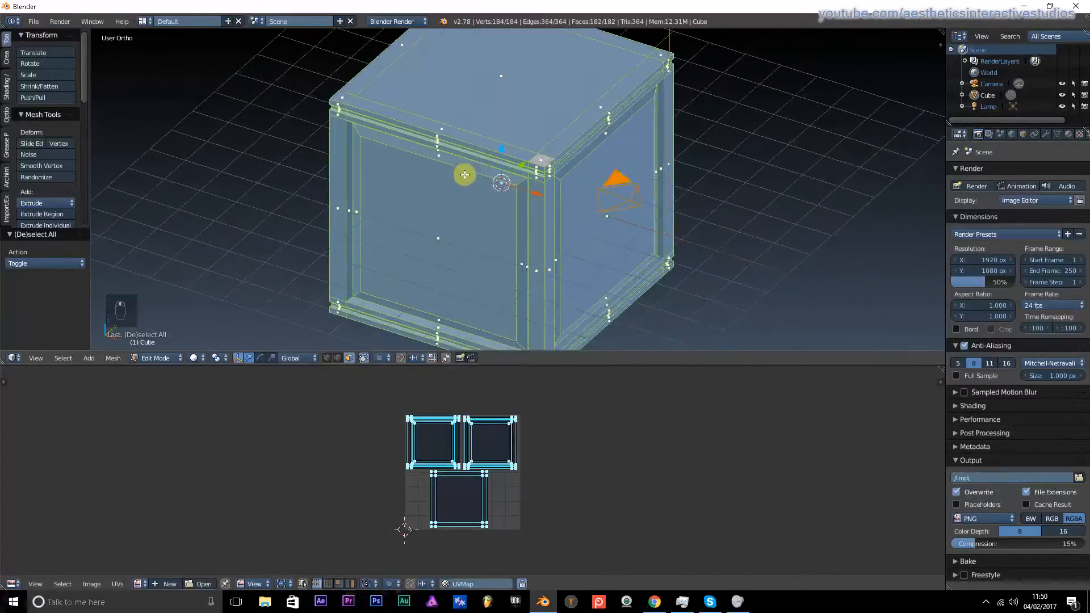
{"action": "middle_click_drag", "start_coordinate": [464, 175], "coordinate": [487, 149]}
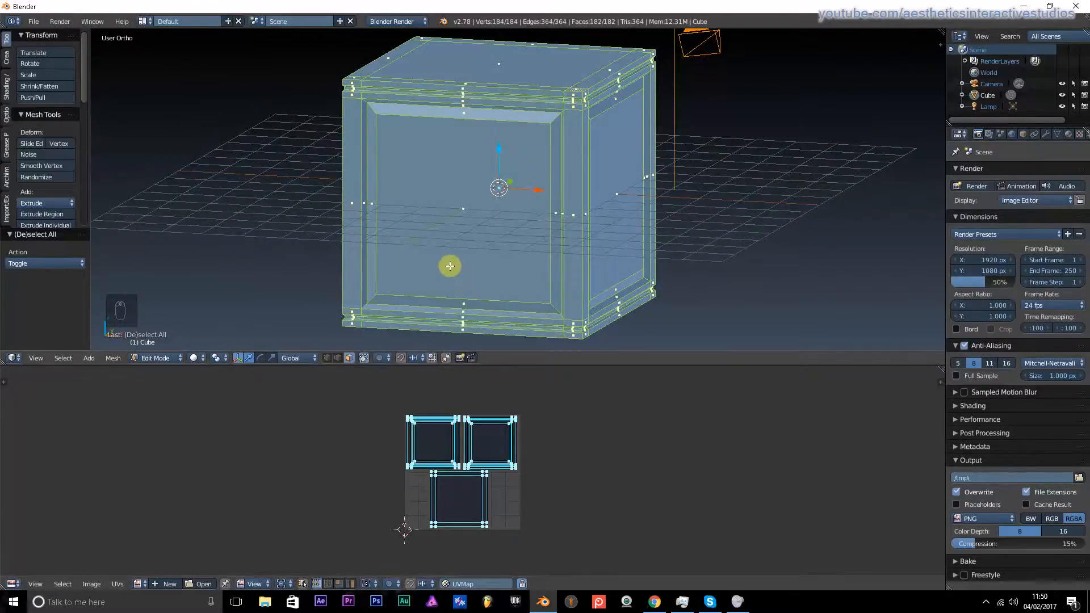
- Review the Project From View unwrap option and the cube's front, right and top orthographic views
{"action": "key", "text": "u"}
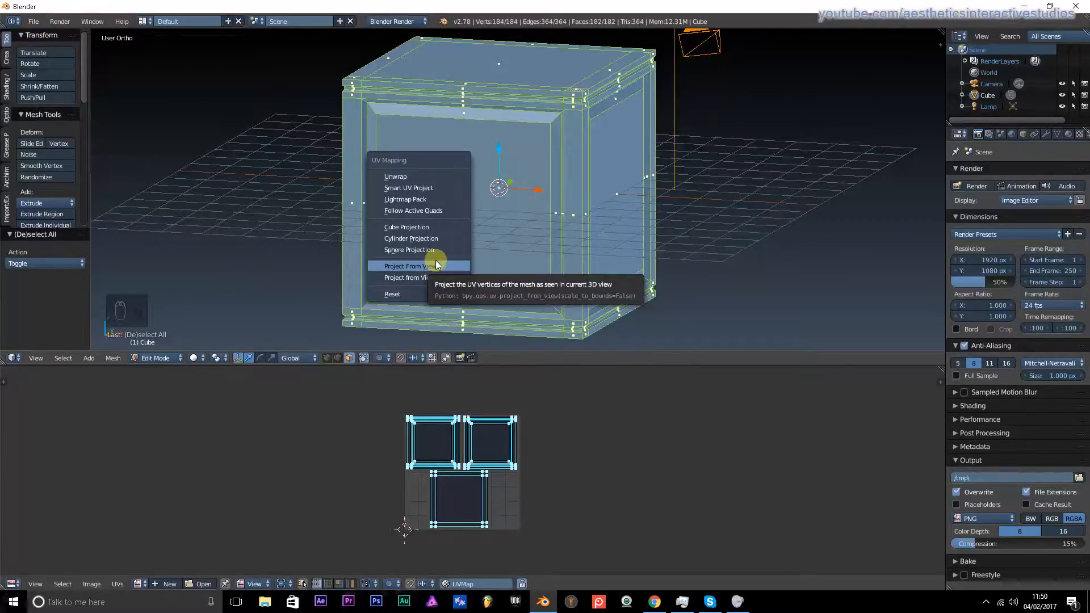
{"action": "left_click", "coordinate": [428, 267]}
{"action": "middle_click_drag", "start_coordinate": [867, 261], "coordinate": [489, 217]}
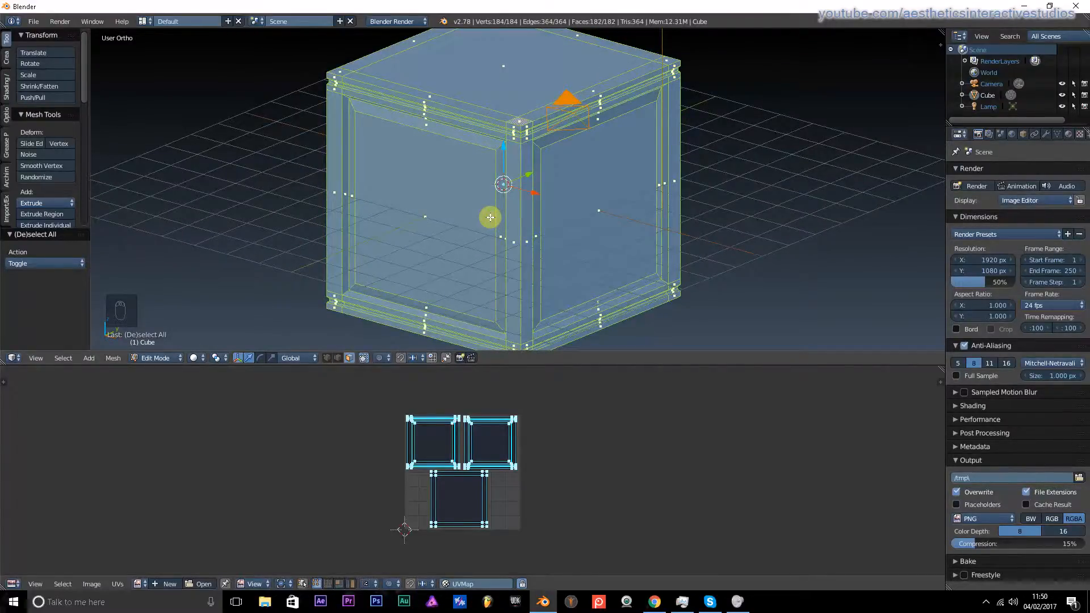
{"action": "key", "text": "KP_1"}
{"action": "key", "text": "KP_3"}
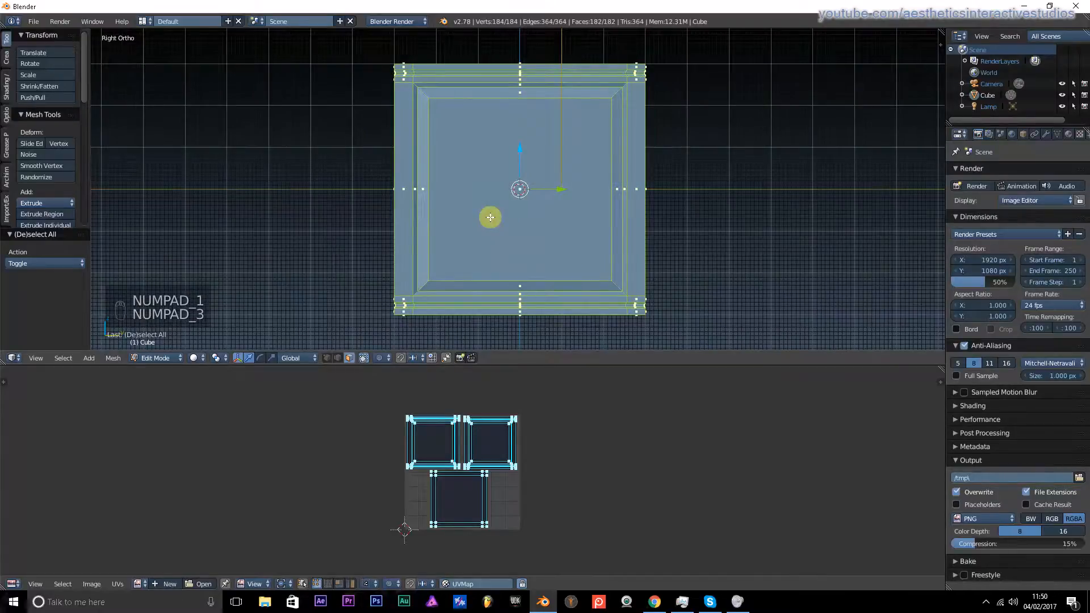
{"action": "key", "text": "KP_7"}
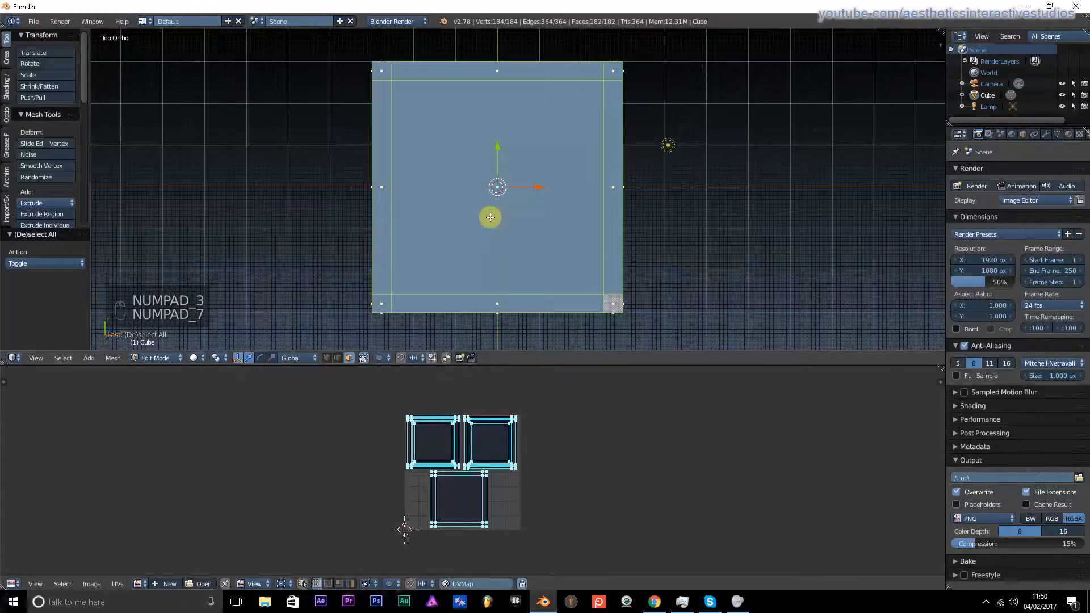
- Examine the three UV islands up close, comparing their edges and spacing with the cube in front and perspective views
{"action": "key", "text": "KP_1"}
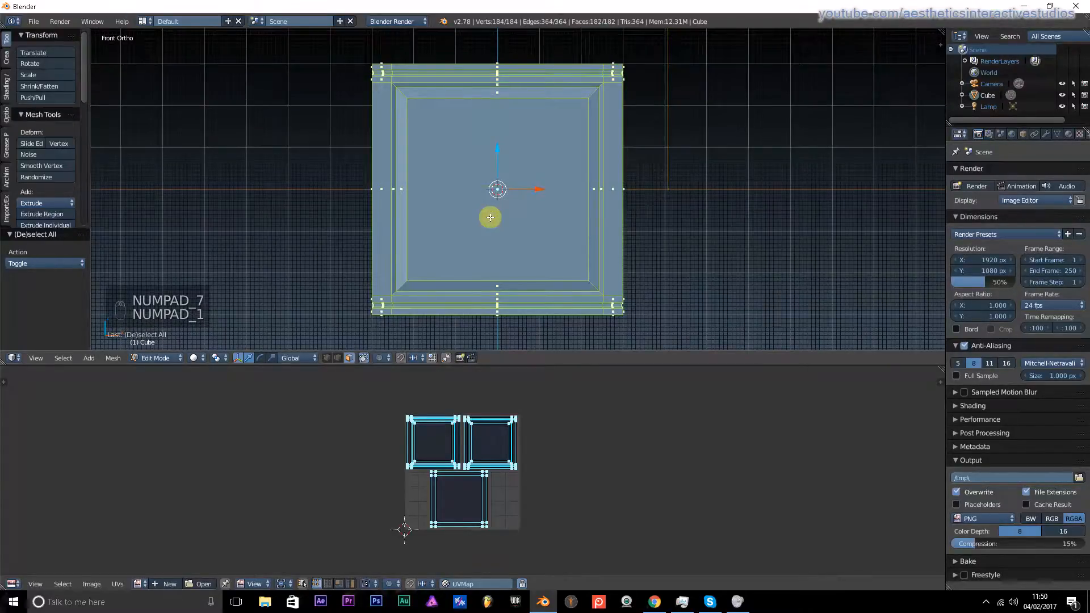
{"action": "key", "text": "KP_5"}
{"action": "middle_click_drag", "start_coordinate": [490, 218], "coordinate": [426, 525]}
{"action": "scroll", "coordinate": [484, 445], "scroll_direction": "up", "scroll_amount": 8}
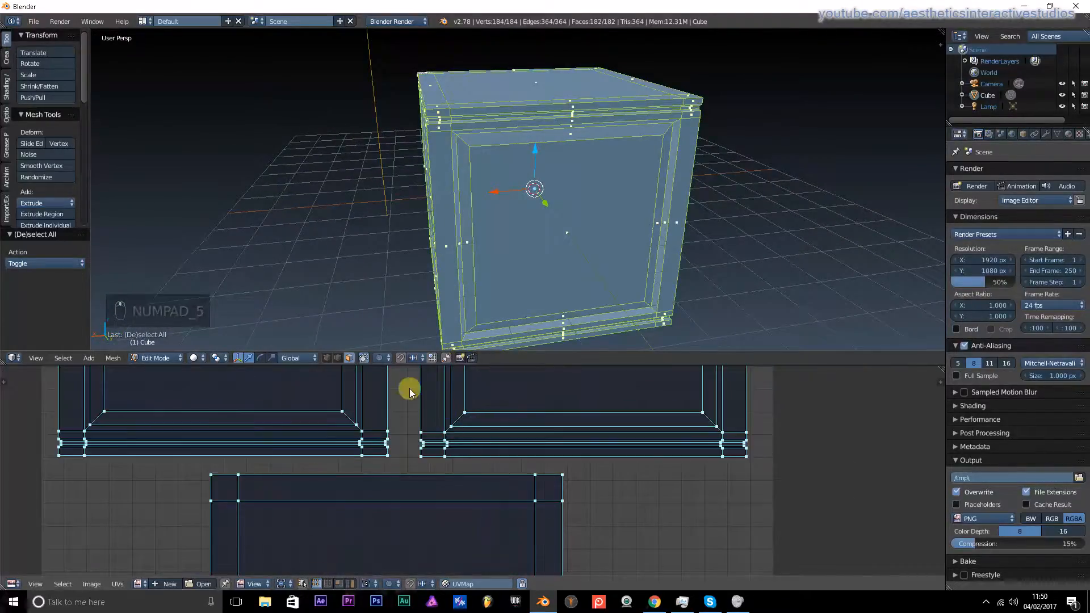
{"action": "middle_click_drag", "start_coordinate": [411, 392], "coordinate": [474, 510]}
{"action": "middle_click_drag", "start_coordinate": [414, 450], "coordinate": [543, 407]}
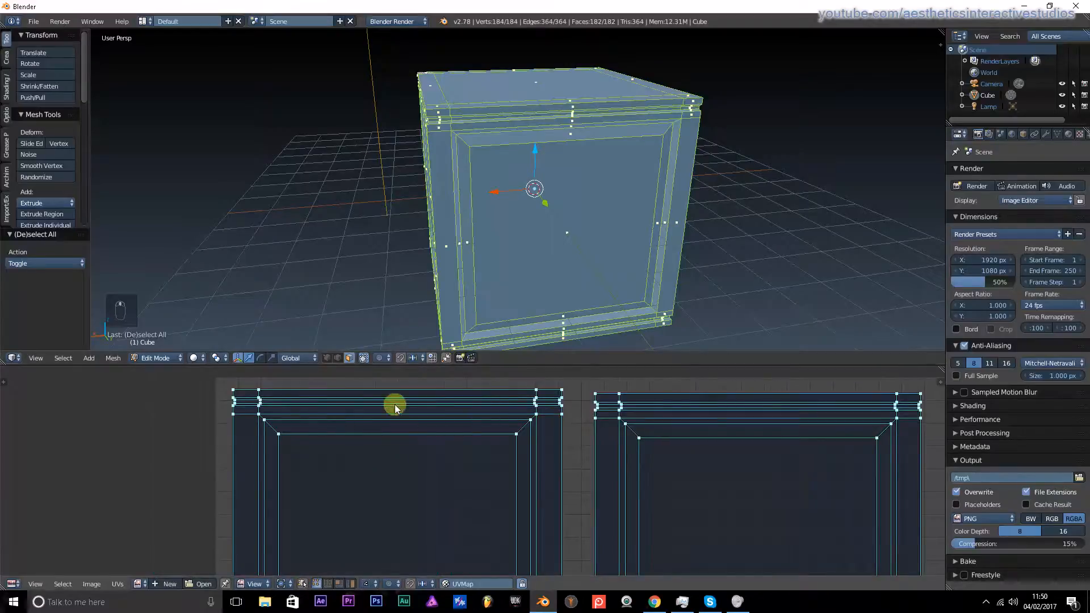
{"action": "scroll", "coordinate": [580, 440], "scroll_direction": "down", "scroll_amount": 3}
{"action": "middle_click_drag", "start_coordinate": [580, 440], "coordinate": [496, 428]}
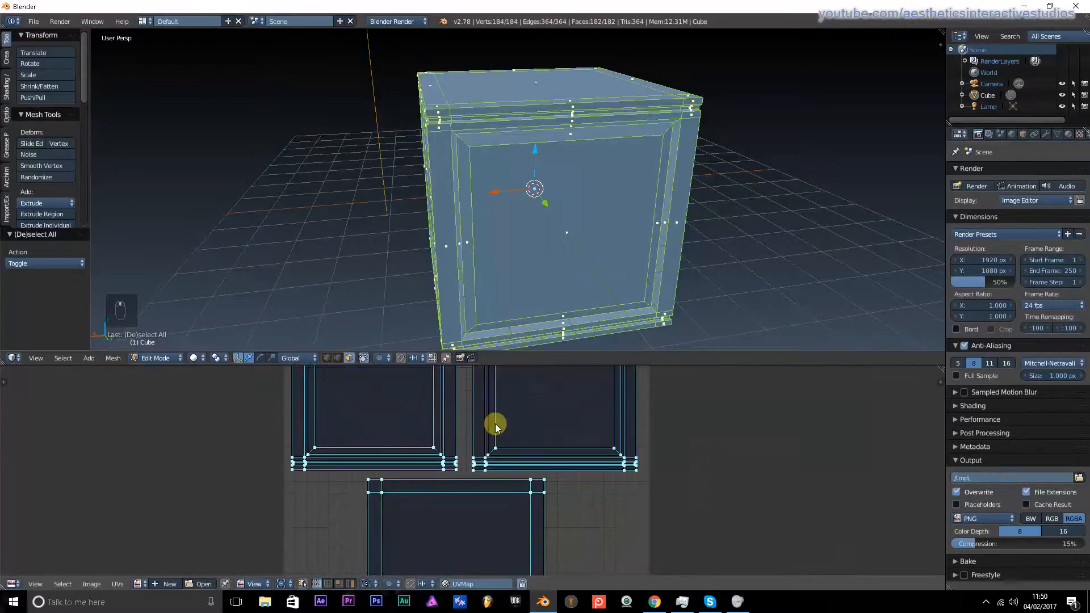
{"action": "scroll", "coordinate": [495, 427], "scroll_direction": "down", "scroll_amount": 3}
{"action": "middle_click_drag", "start_coordinate": [455, 178], "coordinate": [649, 180]}
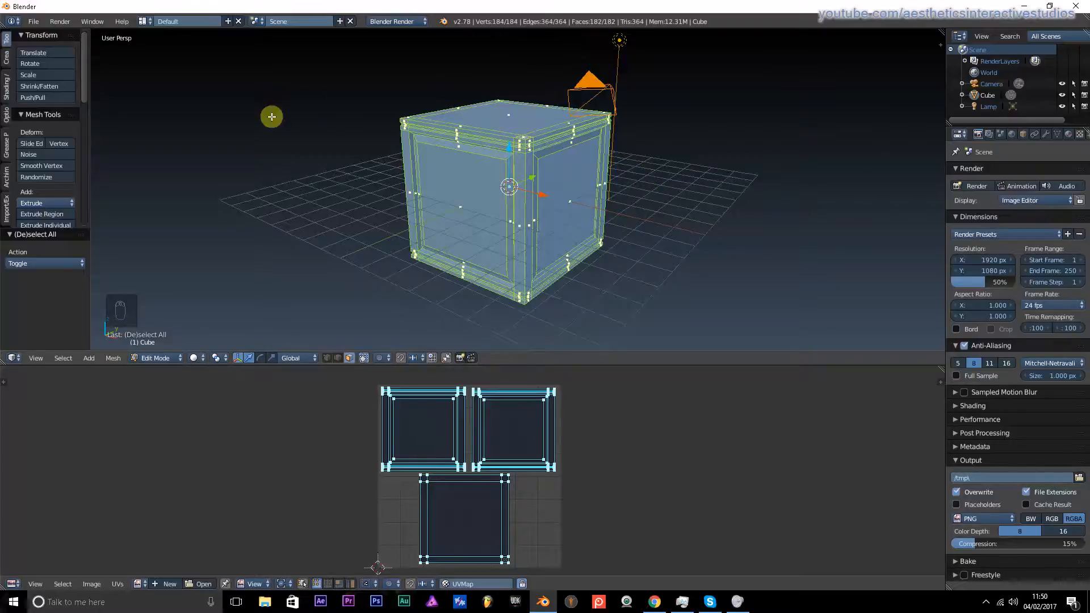
- Leave Edit Mode and rename the cube object as Box High Poly
{"action": "key", "text": "Tab"}
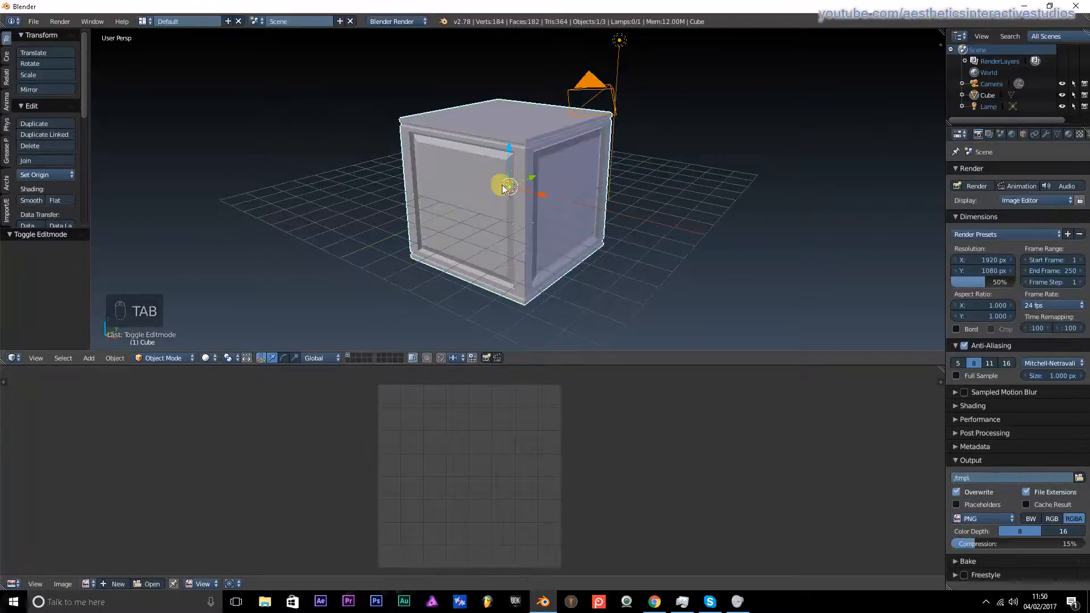
{"action": "left_click", "coordinate": [1023, 135]}
{"action": "left_click", "coordinate": [995, 172]}
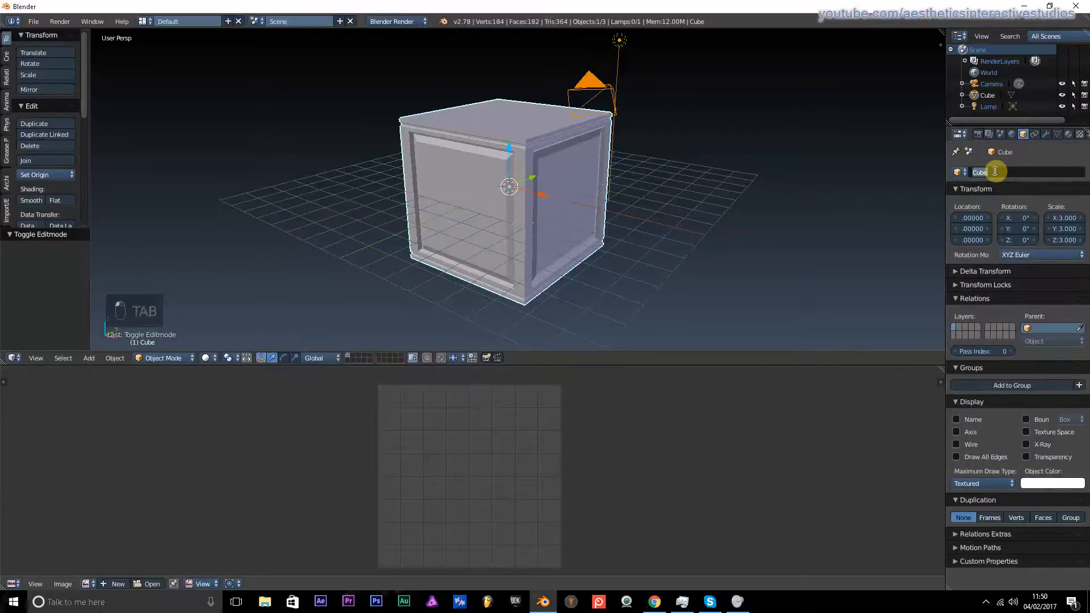
{"action": "type", "text": "Box High Poly"}
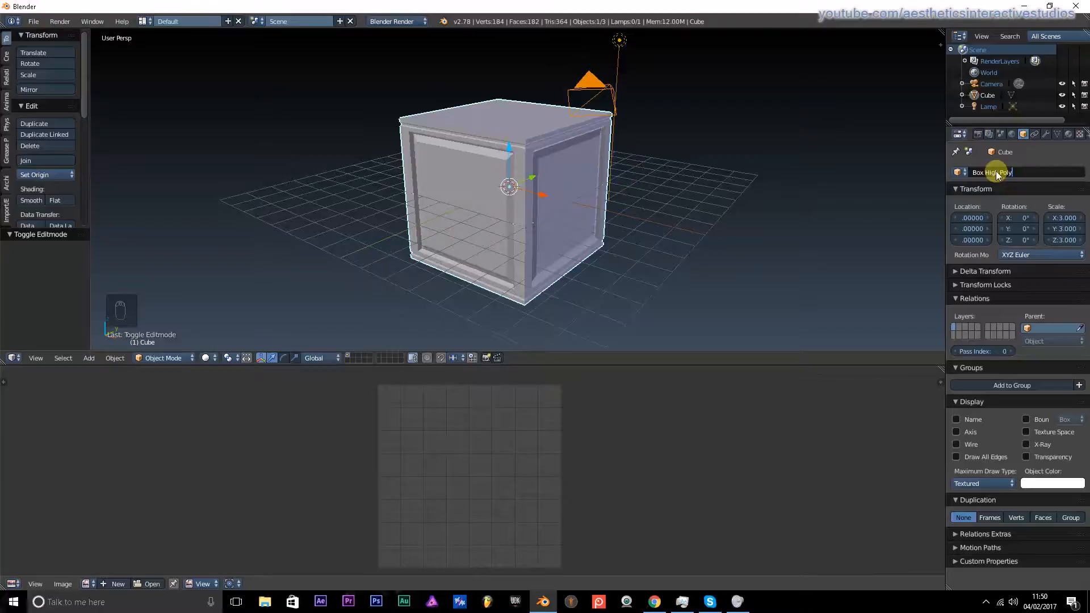
{"action": "key", "text": "Return"}
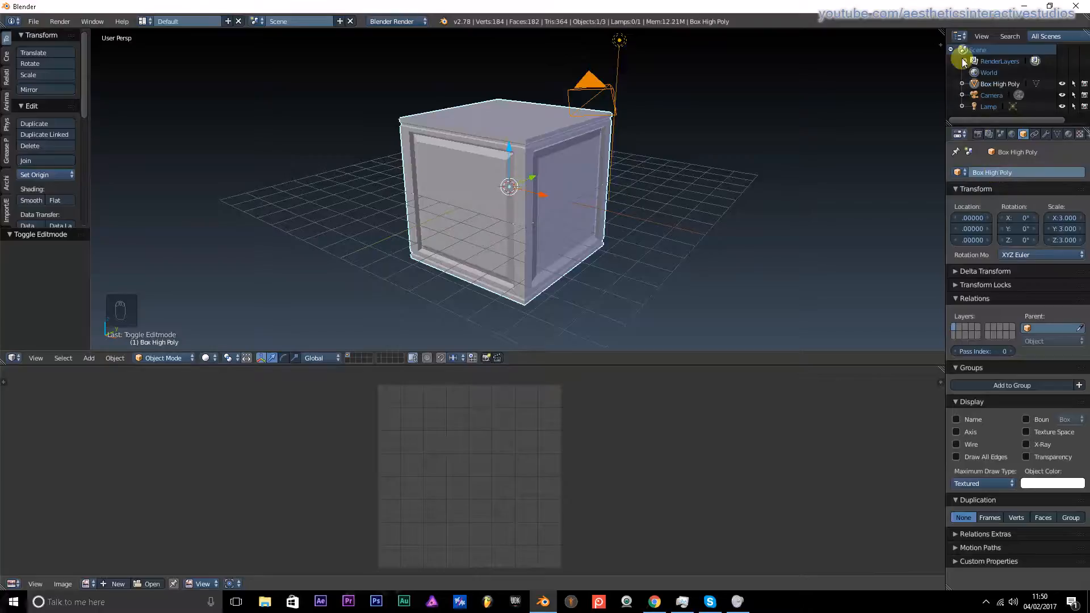
- Put the Box High Poly mesh back into Edit Mode and view it from another side
{"action": "scroll", "coordinate": [606, 165], "scroll_direction": "up", "scroll_amount": 3}
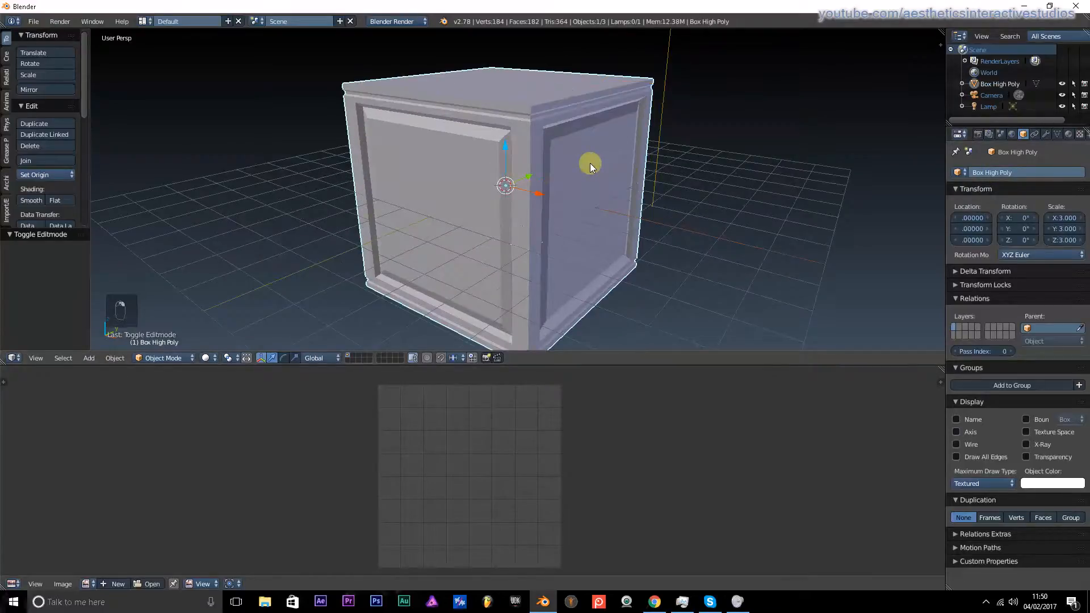
{"action": "key", "text": "Tab"}
{"action": "middle_click_drag", "start_coordinate": [519, 176], "coordinate": [356, 173]}
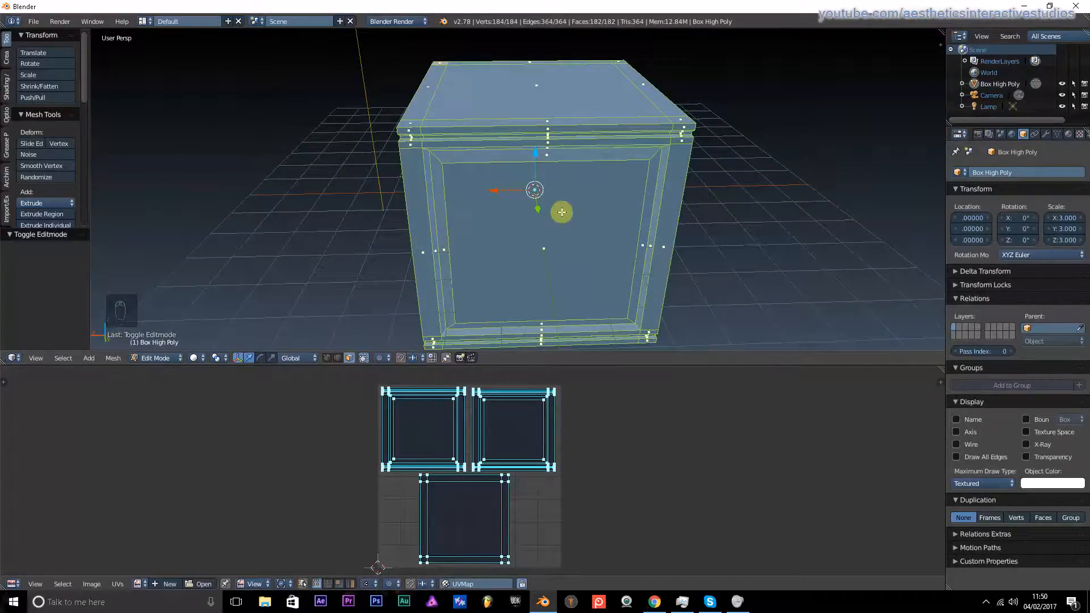
- Return the box to Object Mode and switch the viewport shading to Rendered
{"action": "key", "text": "Tab"}
{"action": "middle_click_drag", "start_coordinate": [444, 169], "coordinate": [553, 159]}
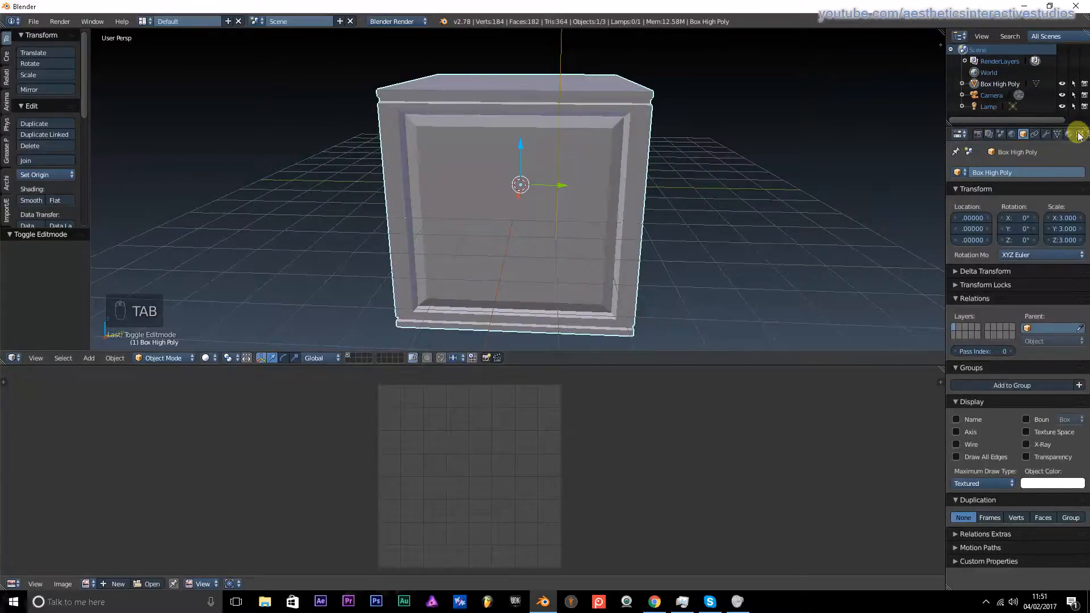
{"action": "left_click", "coordinate": [207, 358]}
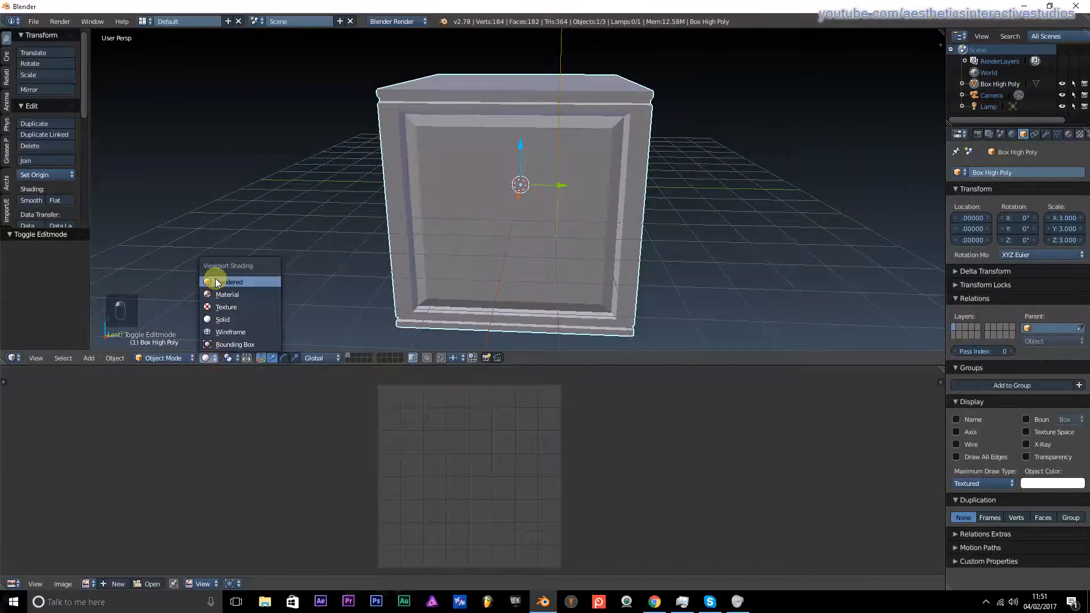
{"action": "left_click", "coordinate": [216, 282]}
{"action": "mouse_move", "coordinate": [584, 151]}
{"action": "middle_mouse_down"}
{"action": "mouse_move", "coordinate": [530, 187]}
{"action": "mouse_move", "coordinate": [343, 199]}
{"action": "middle_mouse_up"}
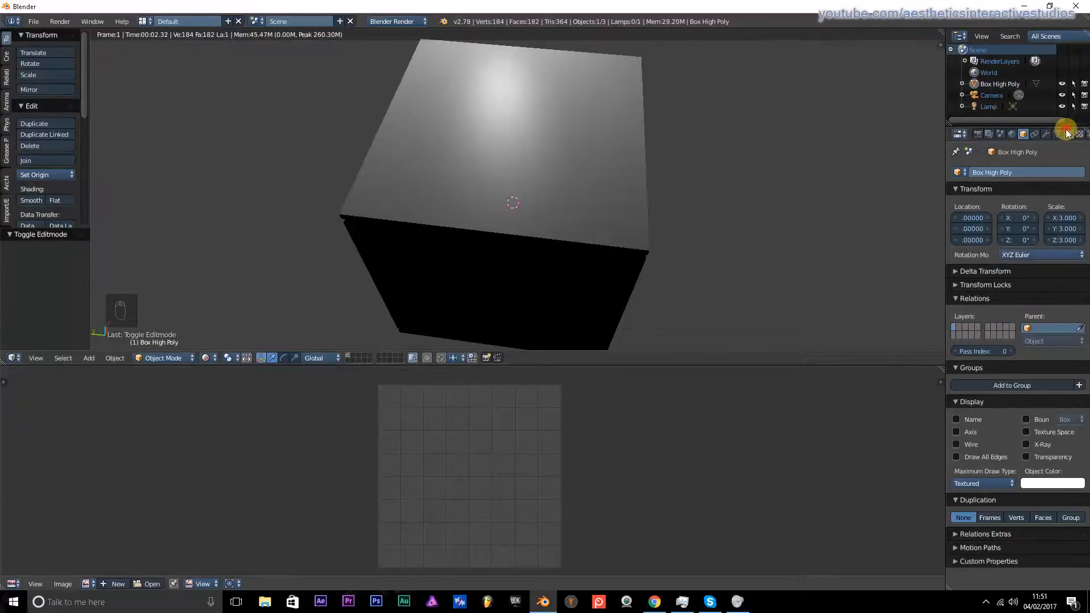
- Set the type of the box material's texture to Clouds
{"action": "left_click", "coordinate": [1069, 134]}
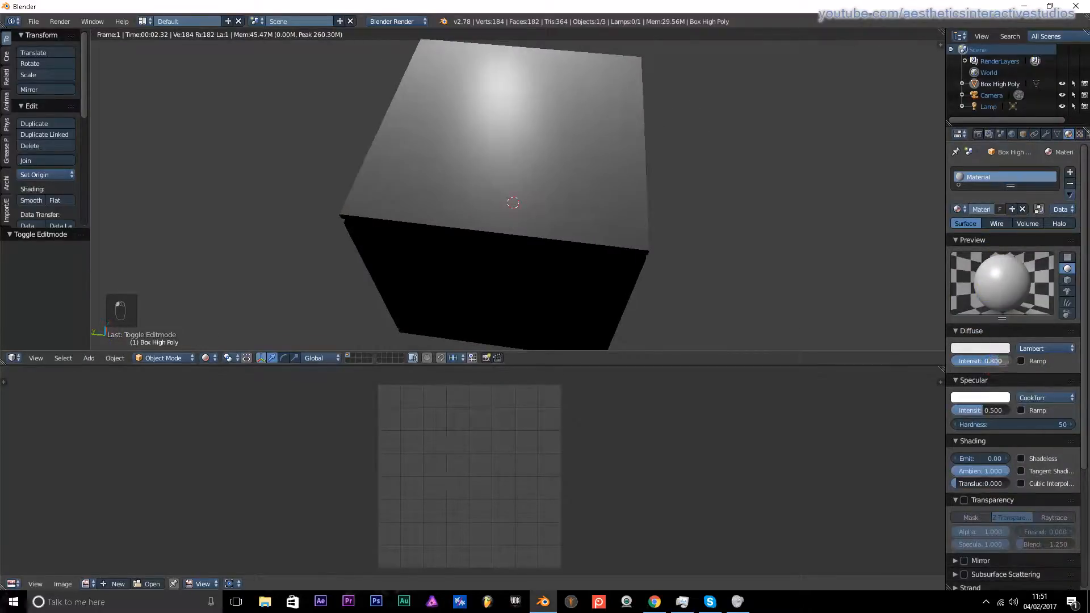
{"action": "left_click", "coordinate": [1079, 135]}
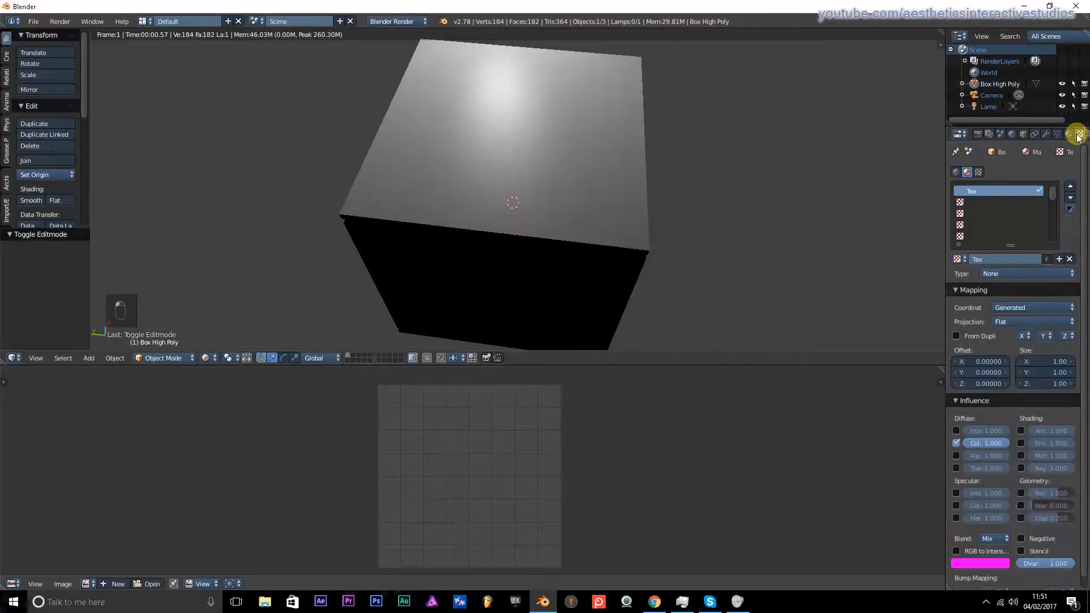
{"action": "left_click", "coordinate": [1008, 274]}
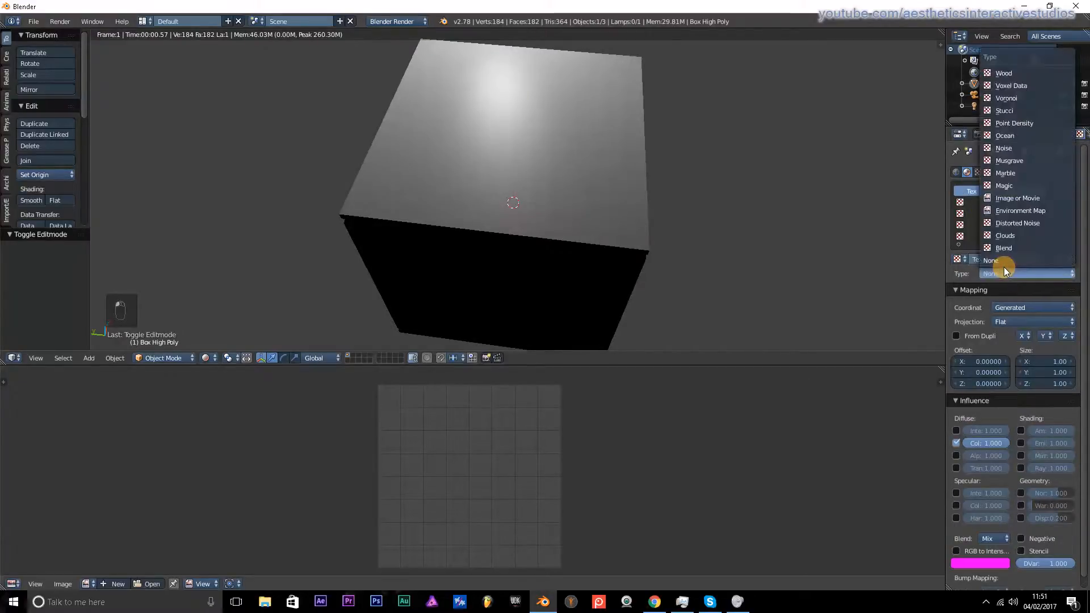
{"action": "left_click", "coordinate": [1004, 236]}
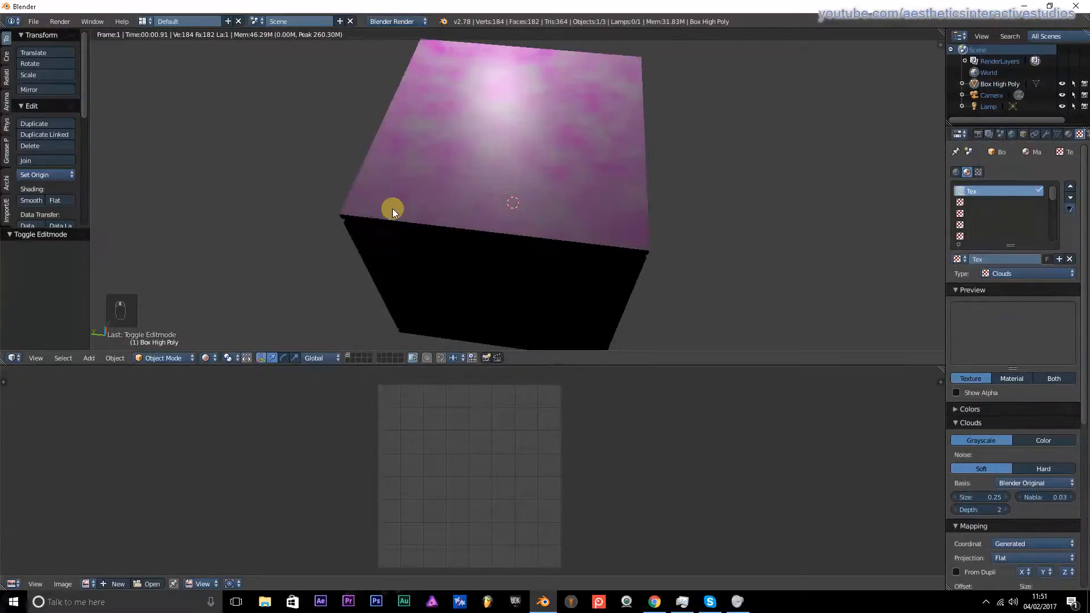
- Try cloud noise sizes of 0.1 and 0.05 on the box's texture
{"action": "middle_click_drag", "start_coordinate": [393, 209], "coordinate": [566, 177]}
{"action": "scroll", "coordinate": [586, 182], "scroll_direction": "up", "scroll_amount": 2}
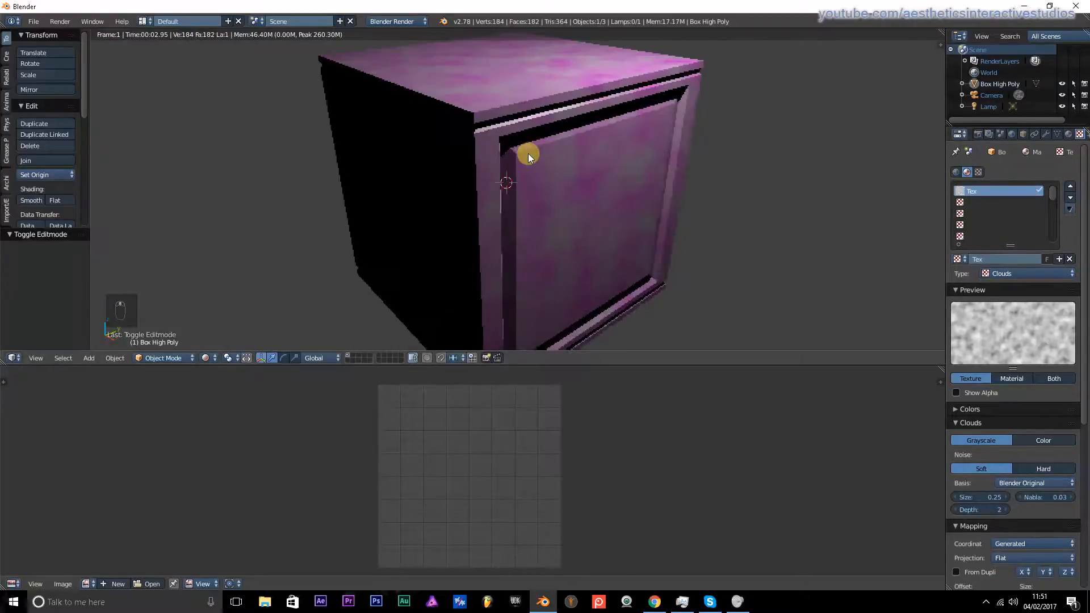
{"action": "key", "text": "KP_1"}
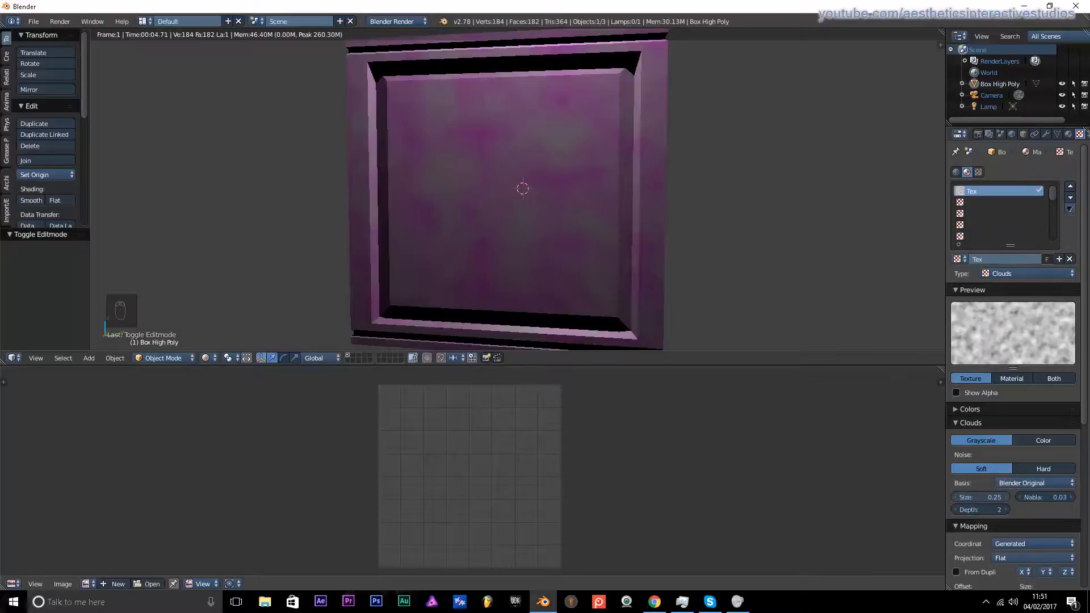
{"action": "left_click", "coordinate": [992, 494]}
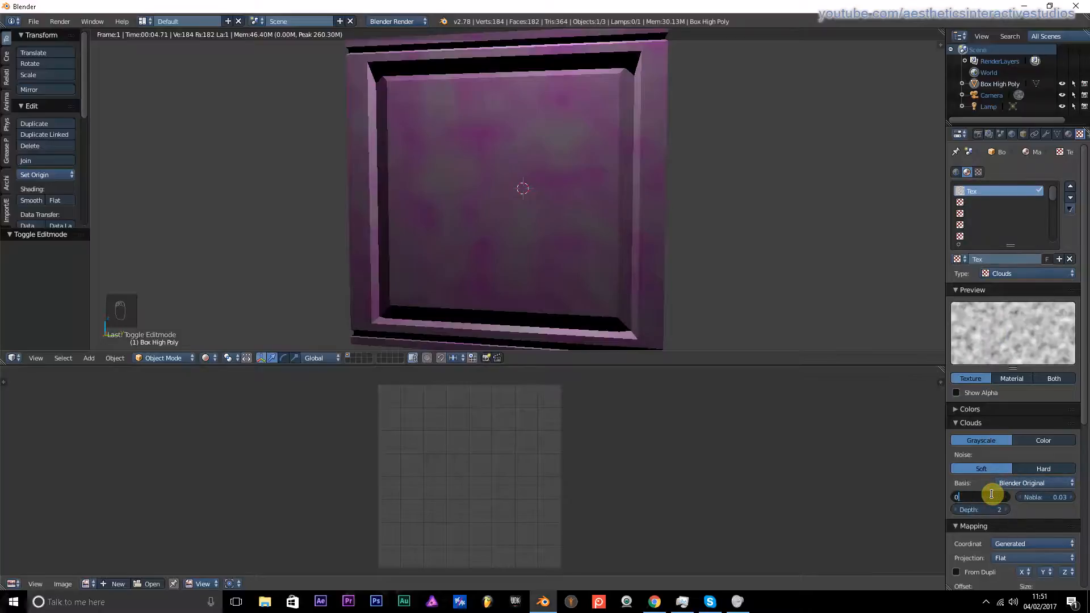
{"action": "type", "text": "0.1"}
{"action": "key", "text": "Return"}
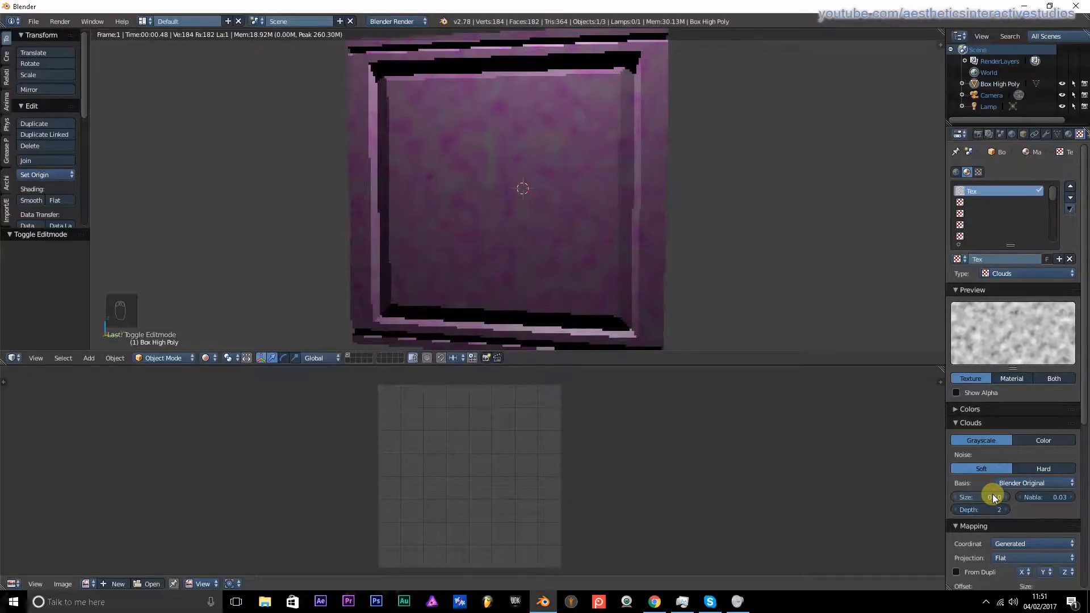
{"action": "left_click", "coordinate": [992, 494]}
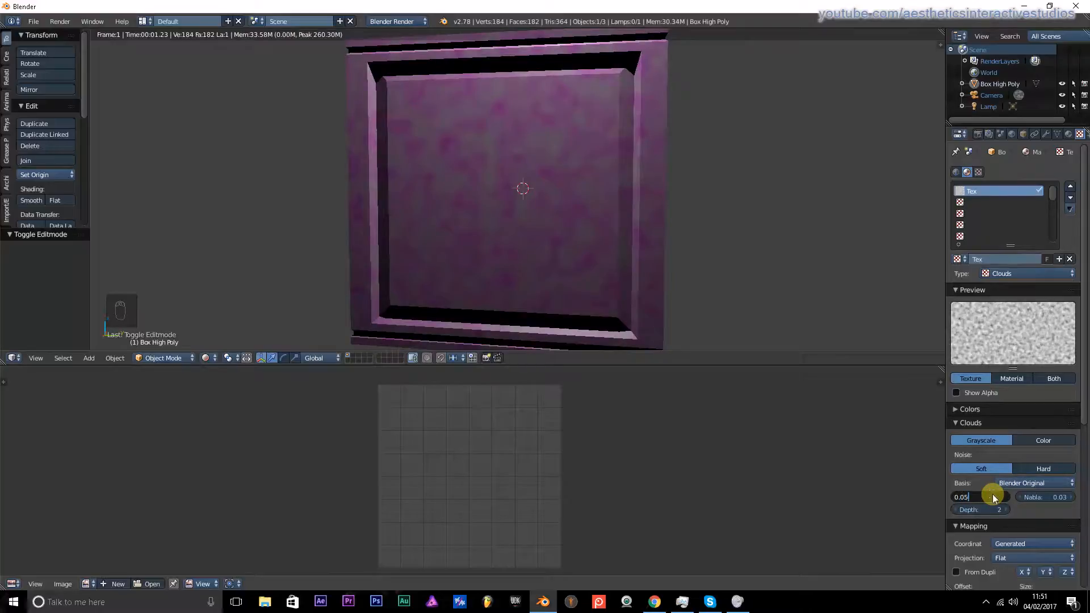
{"action": "type", "text": "0.05"}
{"action": "key", "text": "Return"}
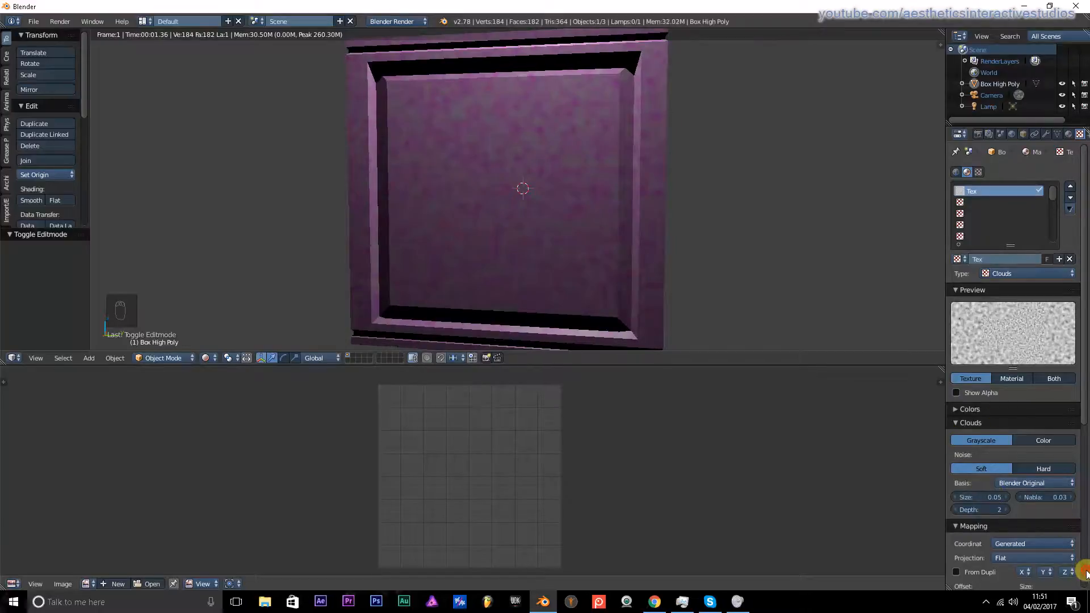
- Disable the texture's diffuse color influence and enable its normal influence at 0.1
{"action": "scroll", "coordinate": [1086, 574], "scroll_direction": "down", "scroll_amount": 10}
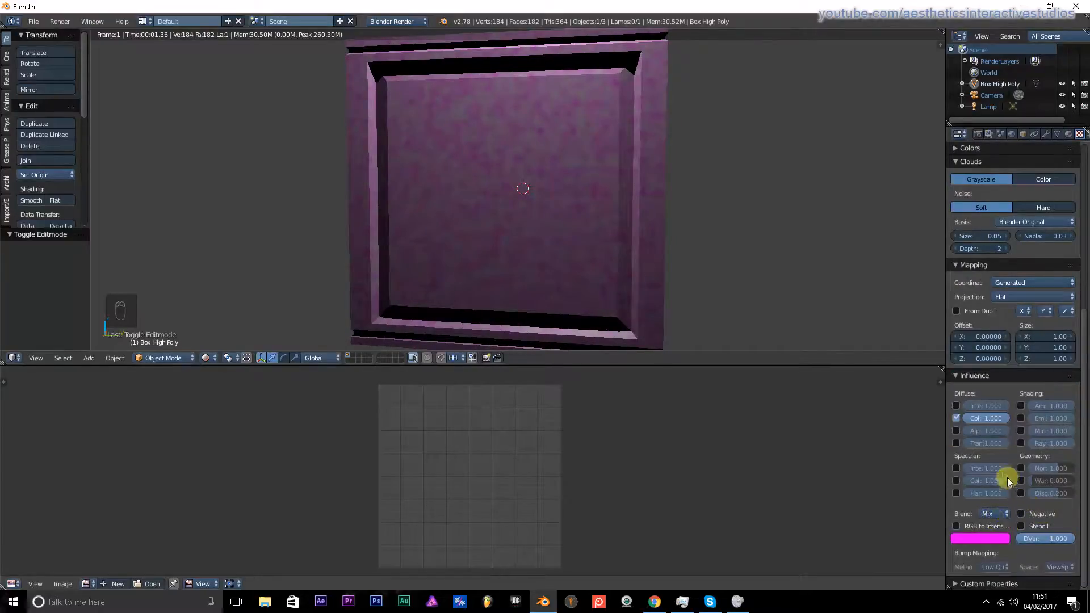
{"action": "left_click", "coordinate": [956, 418]}
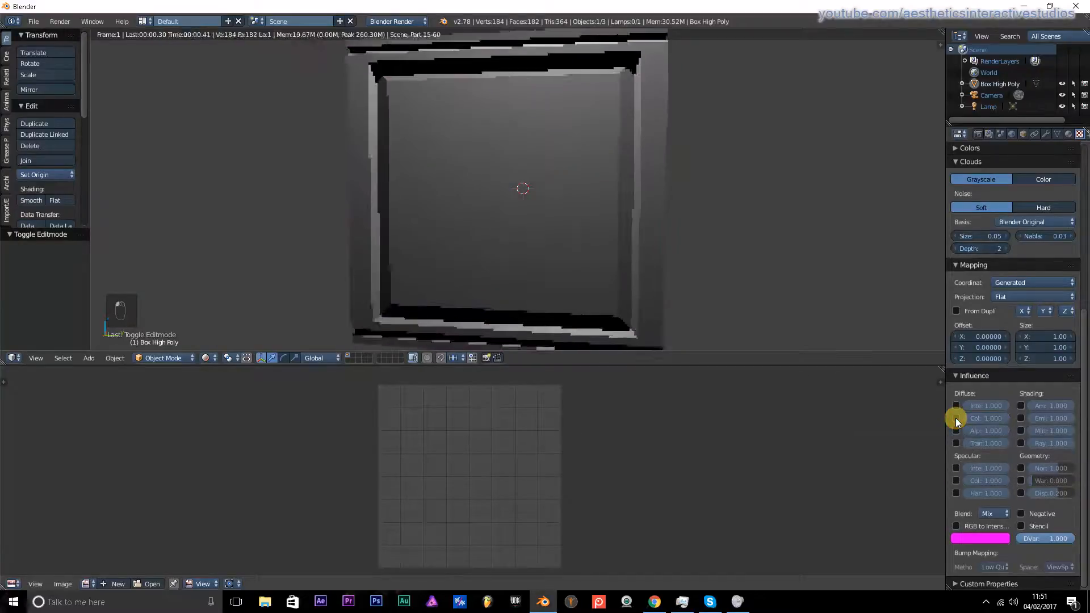
{"action": "left_click", "coordinate": [1022, 468]}
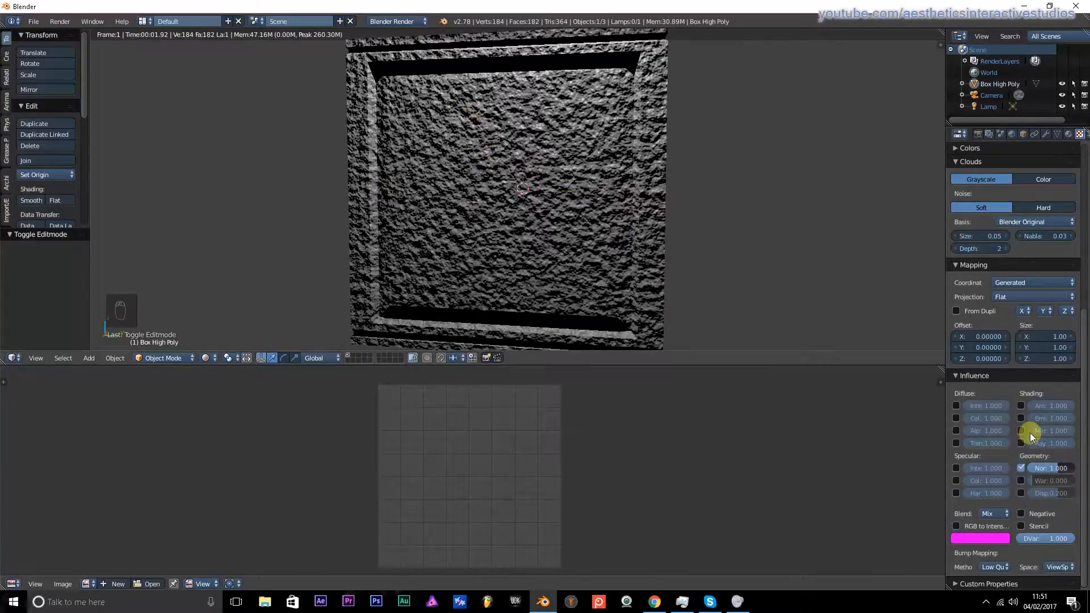
{"action": "left_click", "coordinate": [1053, 470]}
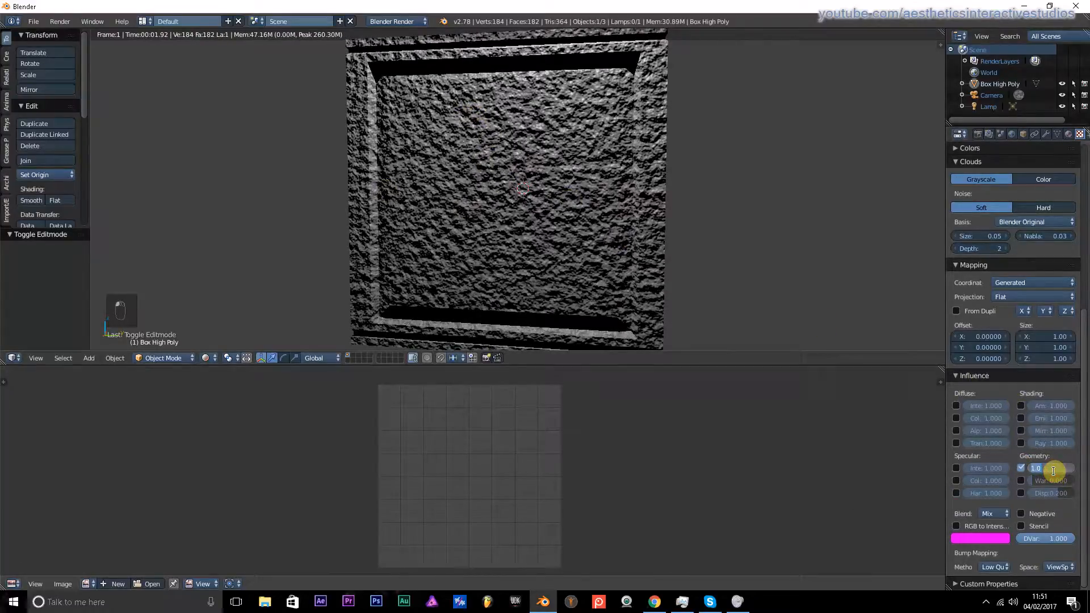
{"action": "type", "text": "0.1"}
{"action": "key", "text": "Return"}
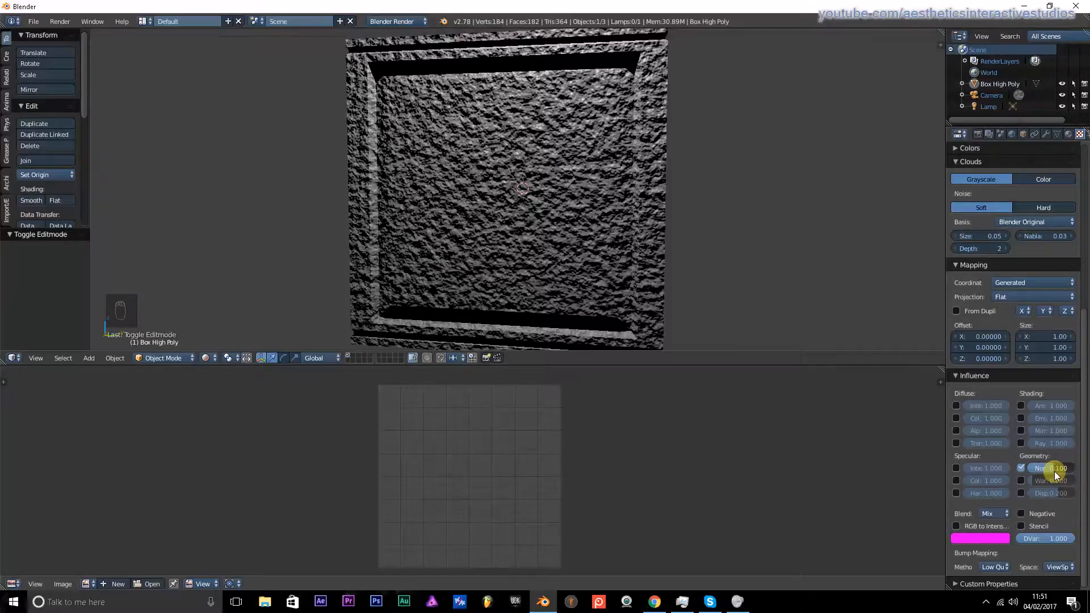
- Set the texture's bump mapping method to Best Quality
{"action": "middle_click_drag", "start_coordinate": [494, 140], "coordinate": [513, 139]}
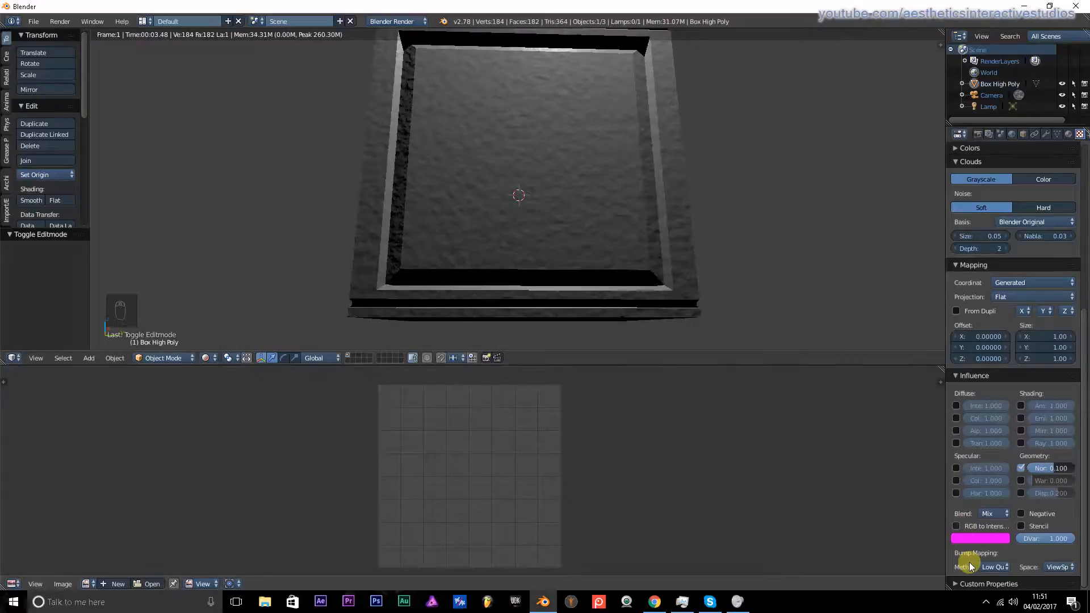
{"action": "left_click", "coordinate": [986, 567]}
{"action": "left_click", "coordinate": [962, 503]}
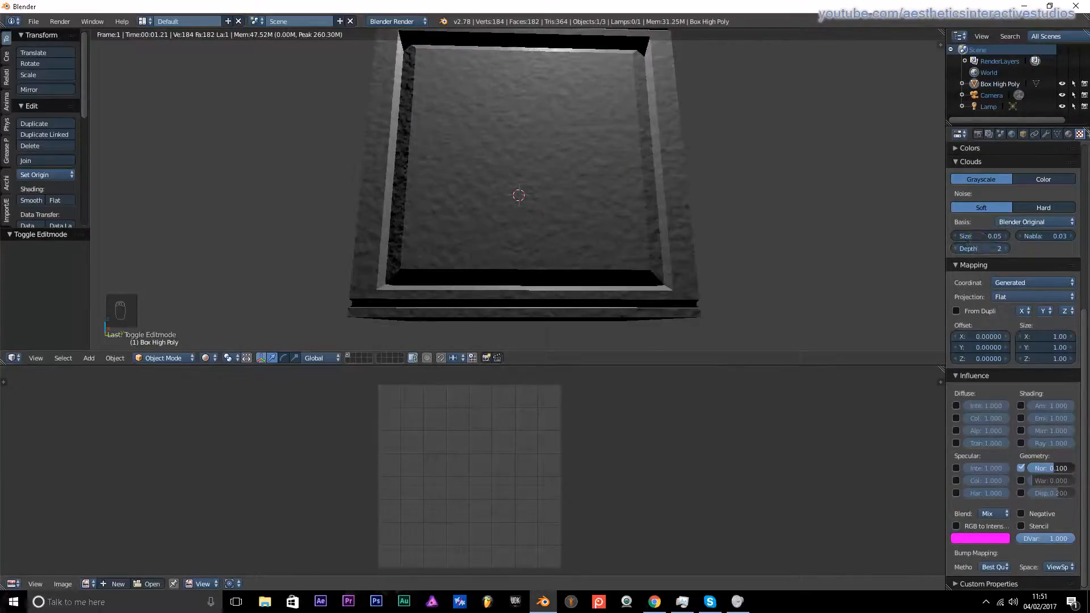
- Set the cloud noise size to 0.001 and examine the fine grain on the box's surfaces
{"action": "left_click", "coordinate": [998, 237]}
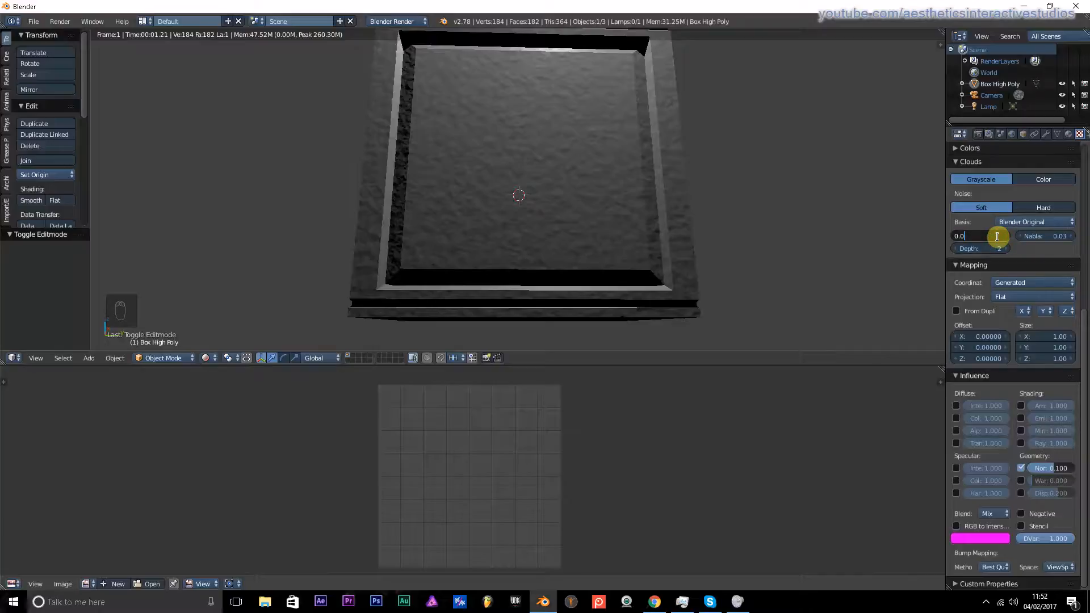
{"action": "type", "text": "0.001"}
{"action": "key", "text": "Return"}
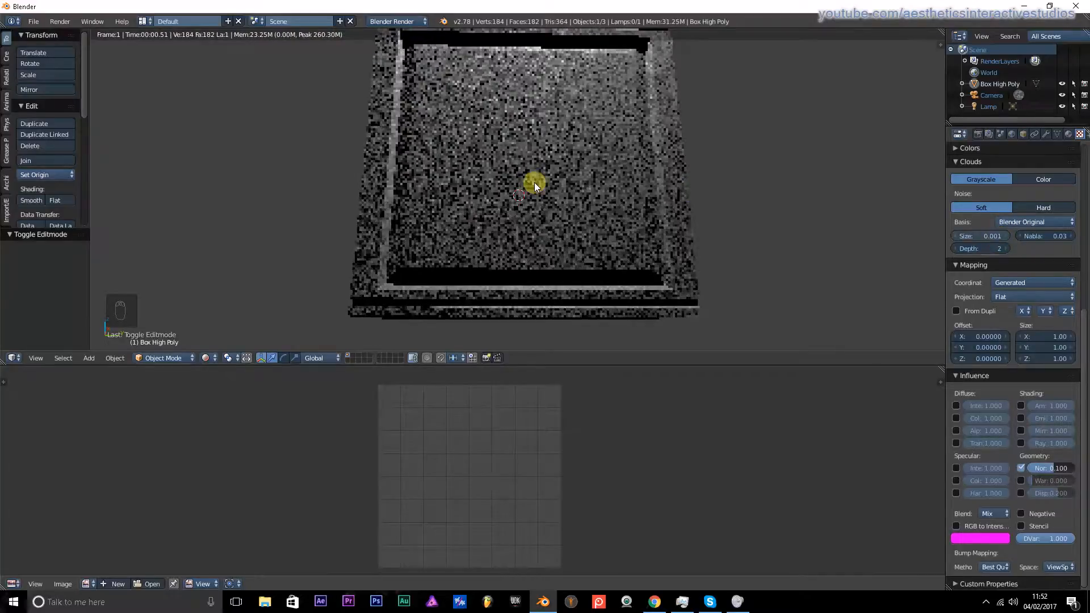
{"action": "scroll", "coordinate": [568, 187], "scroll_direction": "up", "scroll_amount": 3}
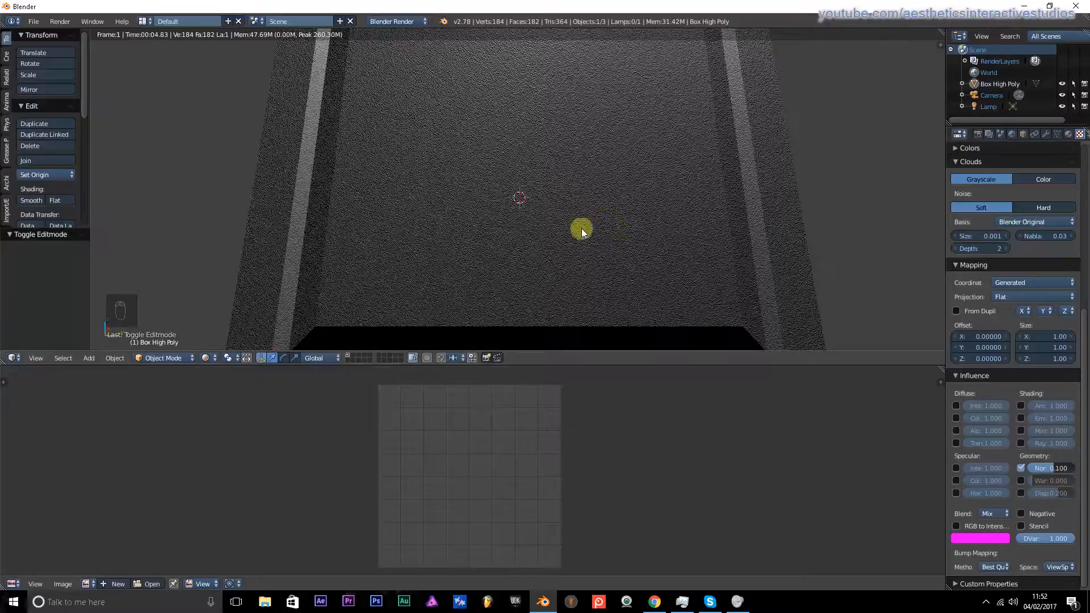
{"action": "middle_click_drag", "start_coordinate": [308, 199], "coordinate": [556, 215]}
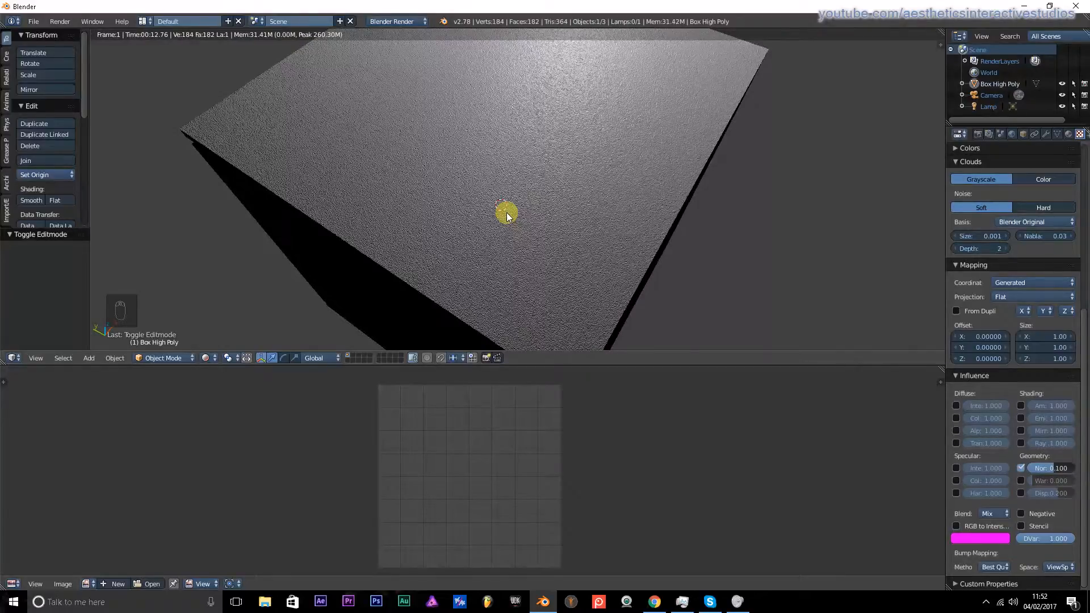
{"action": "scroll", "coordinate": [506, 219], "scroll_direction": "up", "scroll_amount": 2}
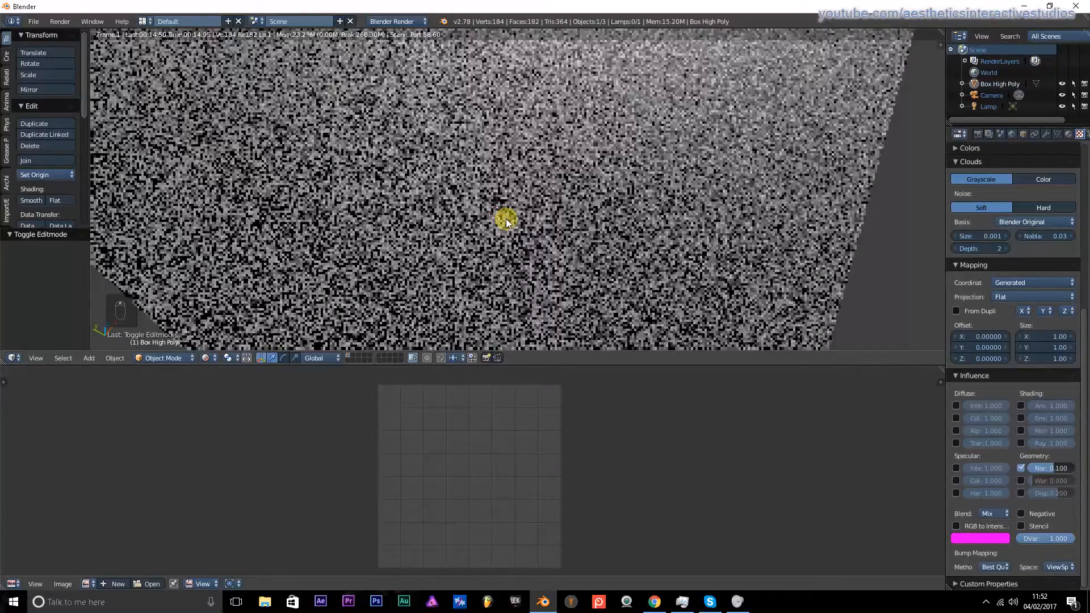
{"action": "scroll", "coordinate": [506, 219], "scroll_direction": "up", "scroll_amount": 1}
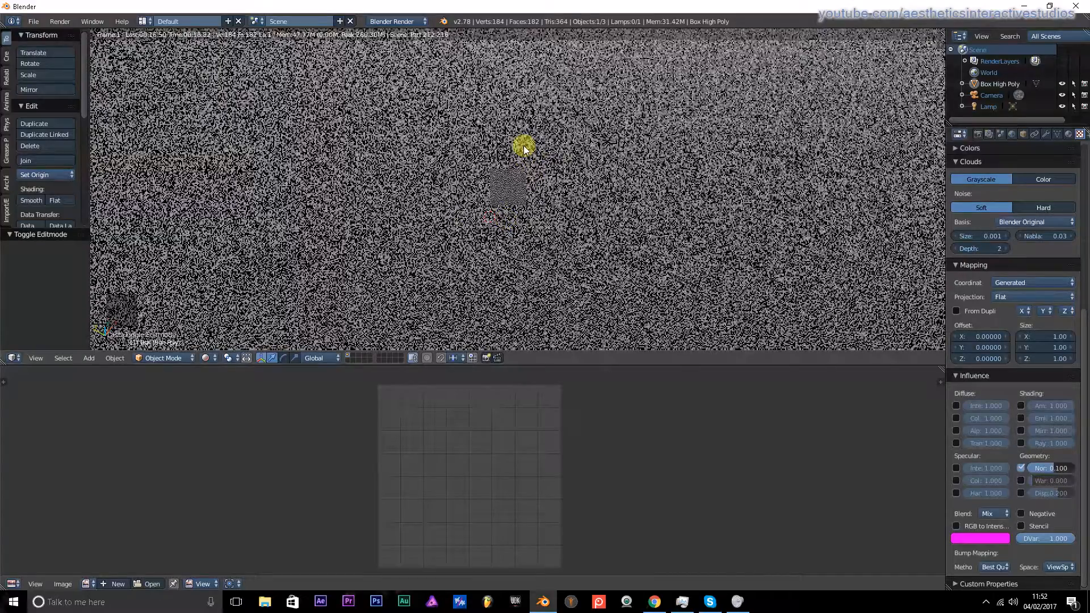
- Set the texture's normal influence to 0.02 and inspect the bump effect on the box's panel
{"action": "scroll", "coordinate": [507, 199], "scroll_direction": "down", "scroll_amount": 2}
{"action": "scroll", "coordinate": [503, 205], "scroll_direction": "down", "scroll_amount": 3}
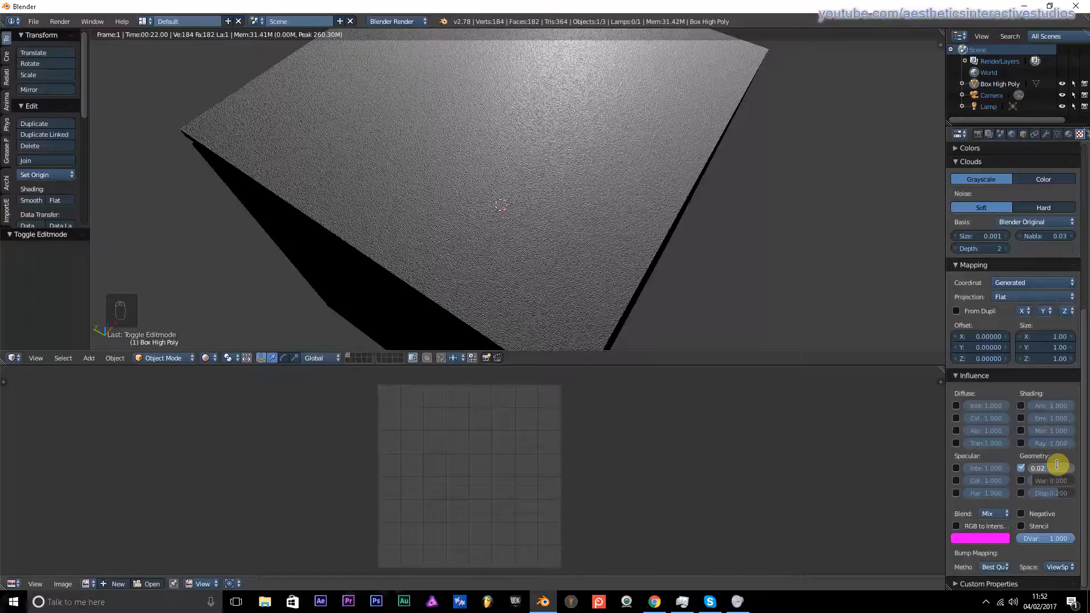
{"action": "key", "text": "Return"}
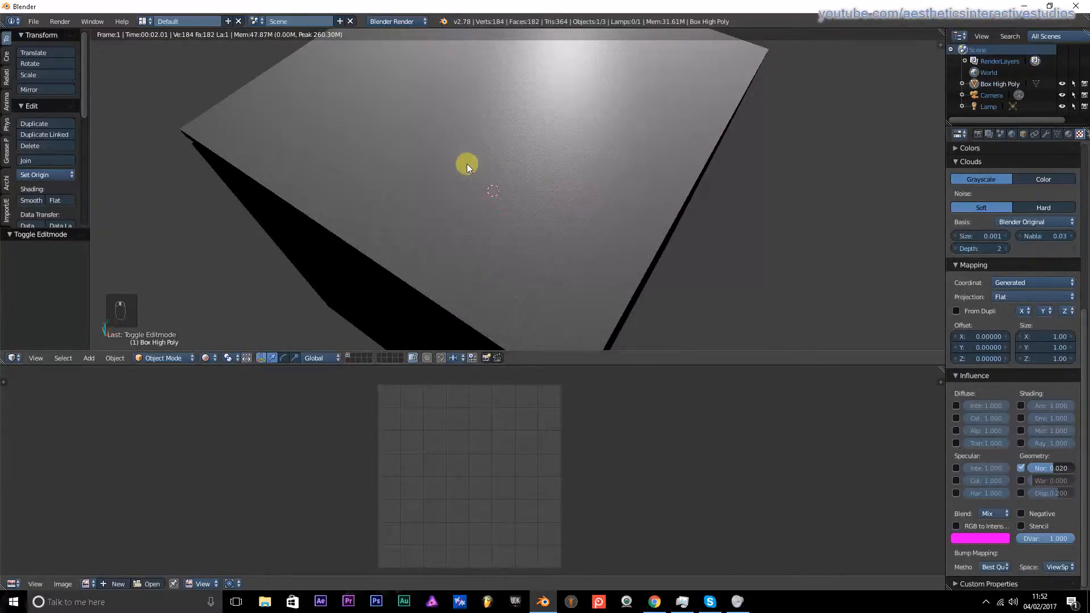
{"action": "key", "text": "KP_7"}
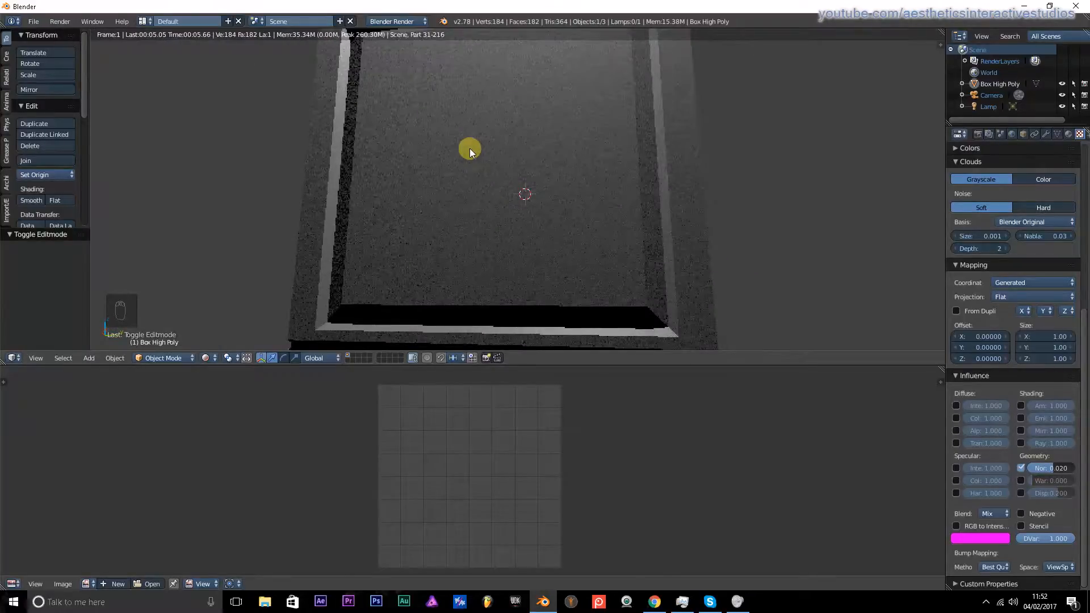
{"action": "middle_click_drag", "start_coordinate": [469, 149], "coordinate": [498, 208]}
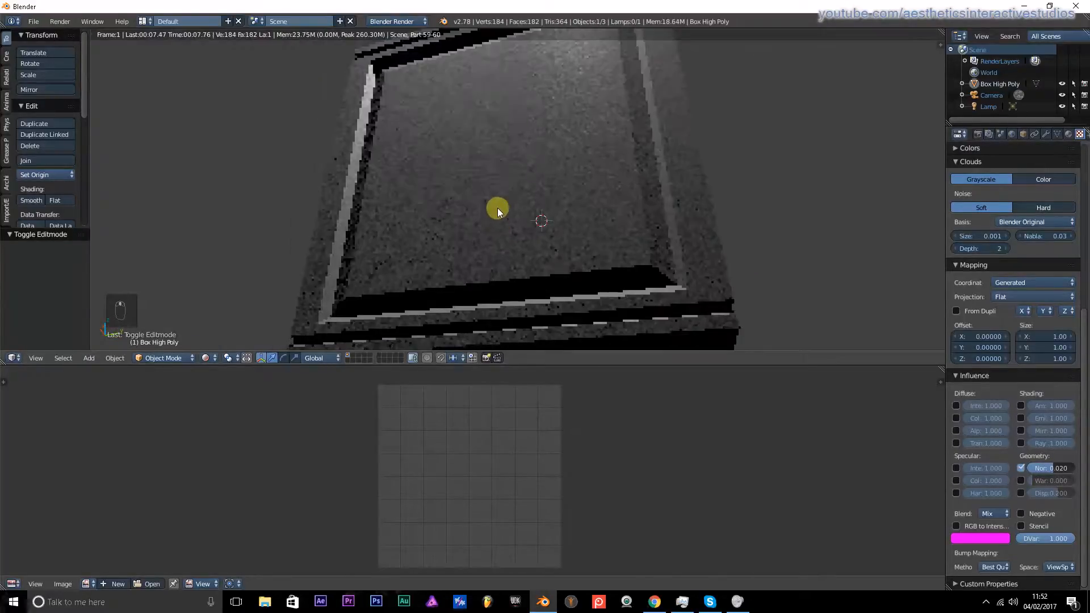
{"action": "scroll", "coordinate": [511, 187], "scroll_direction": "up", "scroll_amount": 5}
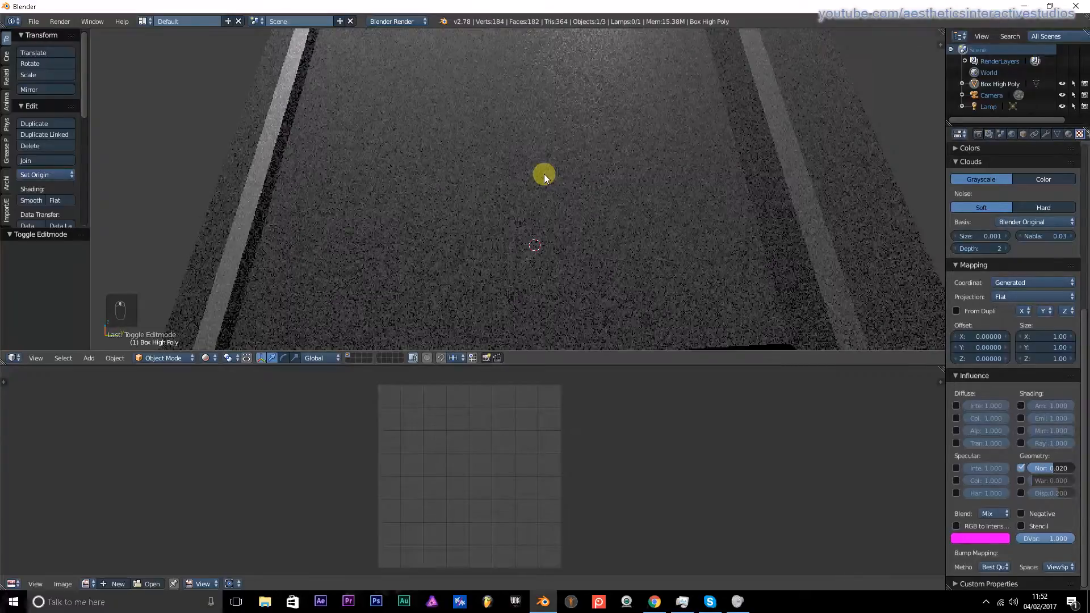
{"action": "middle_click_drag", "start_coordinate": [544, 174], "coordinate": [528, 142]}
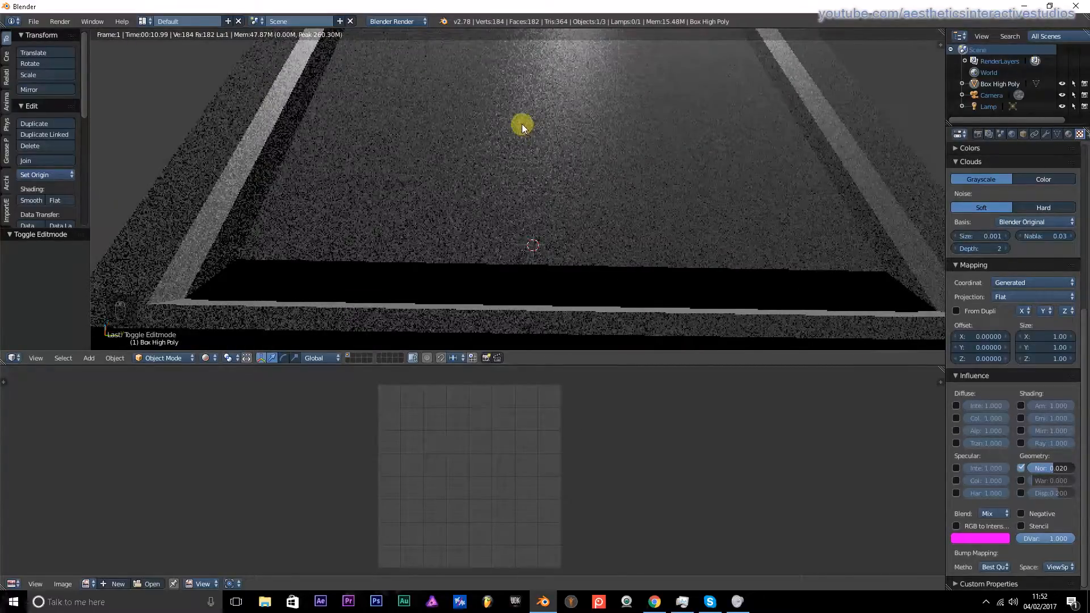
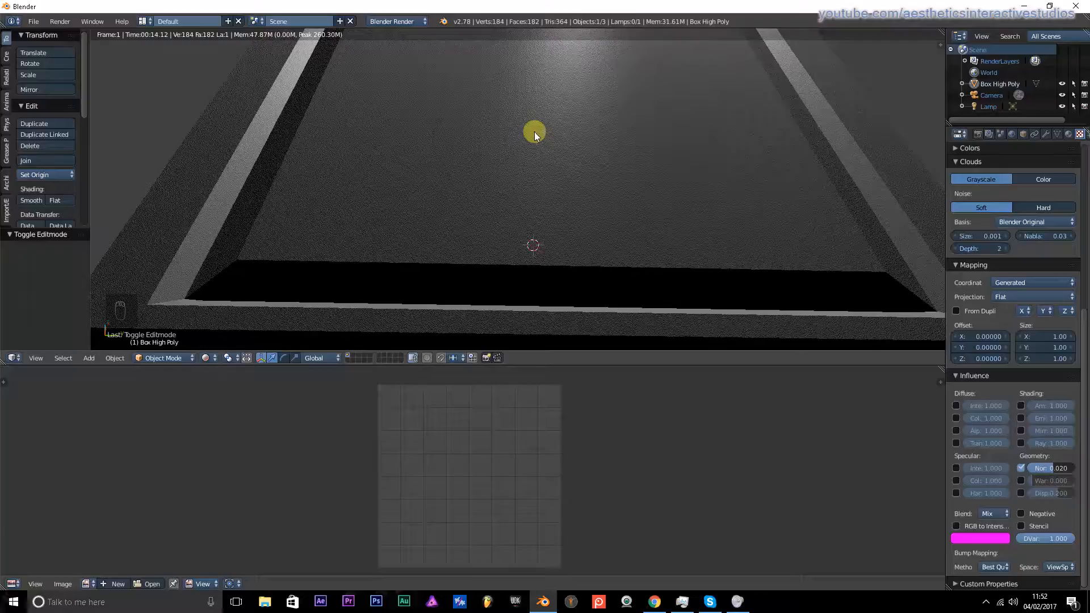
- Switch the viewport shading to Material and bring the whole box into view
{"action": "left_click", "coordinate": [206, 359]}
{"action": "left_click", "coordinate": [222, 295]}
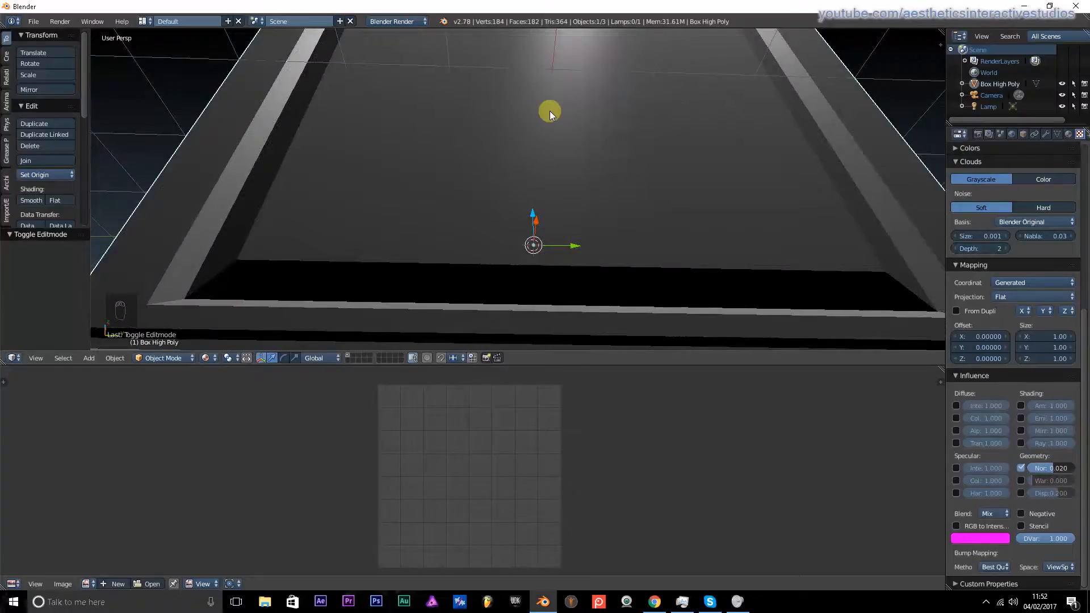
{"action": "scroll", "coordinate": [550, 111], "scroll_direction": "down", "scroll_amount": 3}
{"action": "middle_click_drag", "start_coordinate": [551, 112], "coordinate": [721, 268]}
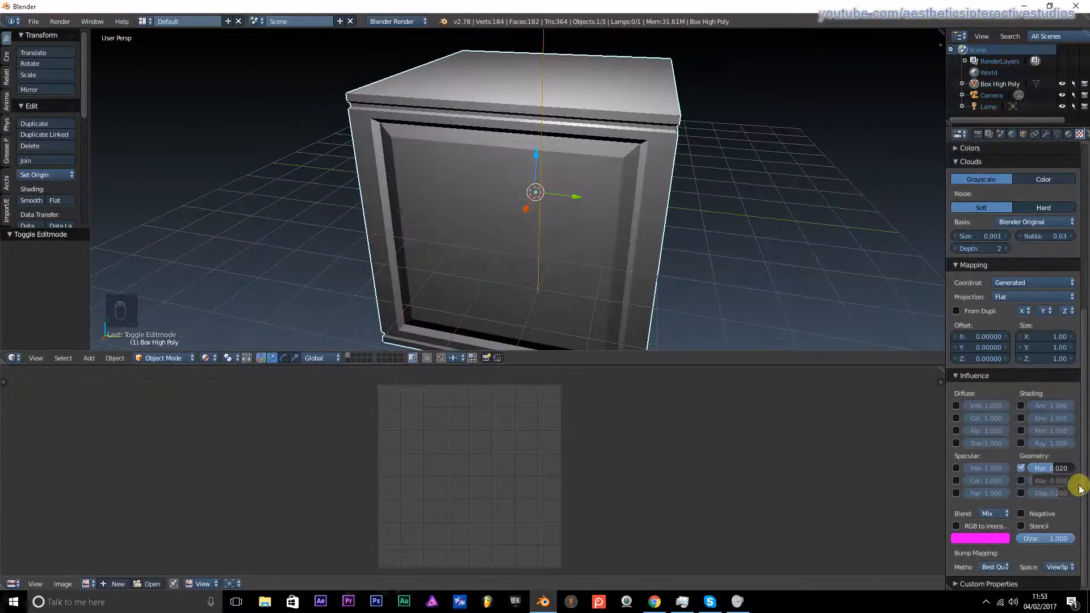
- Review the Clouds texture's noise and influence settings and examine the box's surfaces from several angles
{"action": "left_click_drag", "start_coordinate": [1085, 486], "coordinate": [1086, 293]}
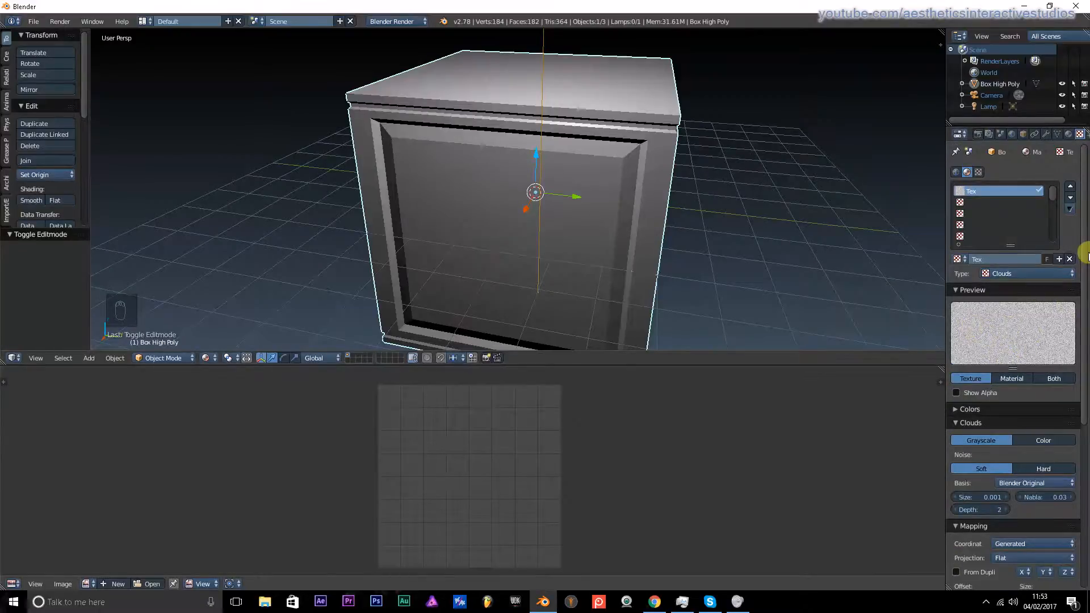
{"action": "left_click_drag", "start_coordinate": [1086, 254], "coordinate": [1082, 458]}
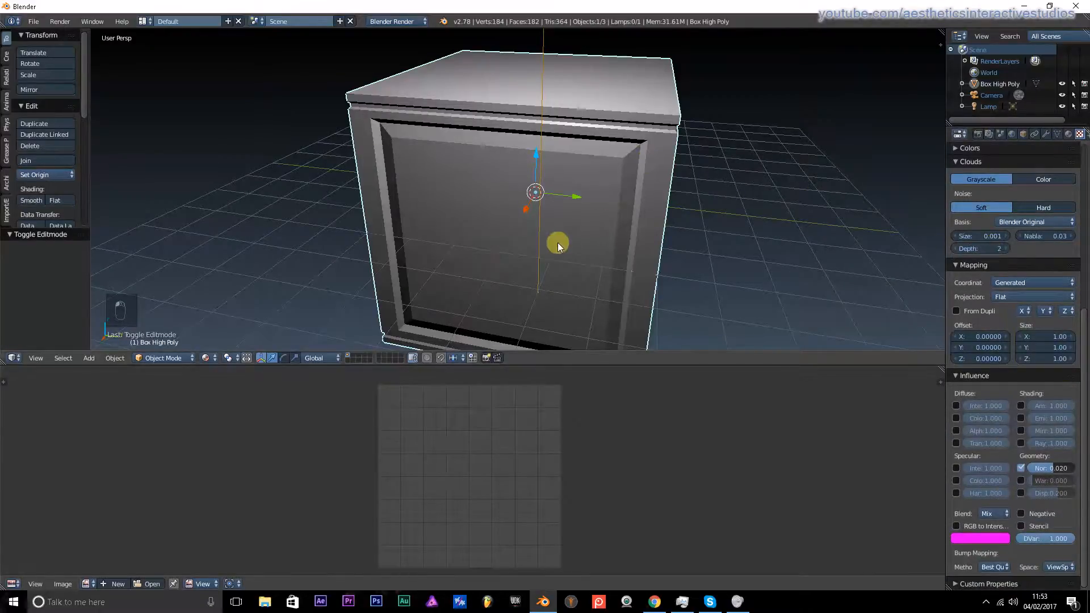
{"action": "scroll", "coordinate": [380, 216], "scroll_direction": "up", "scroll_amount": 3}
{"action": "middle_click_drag", "start_coordinate": [380, 217], "coordinate": [465, 142]}
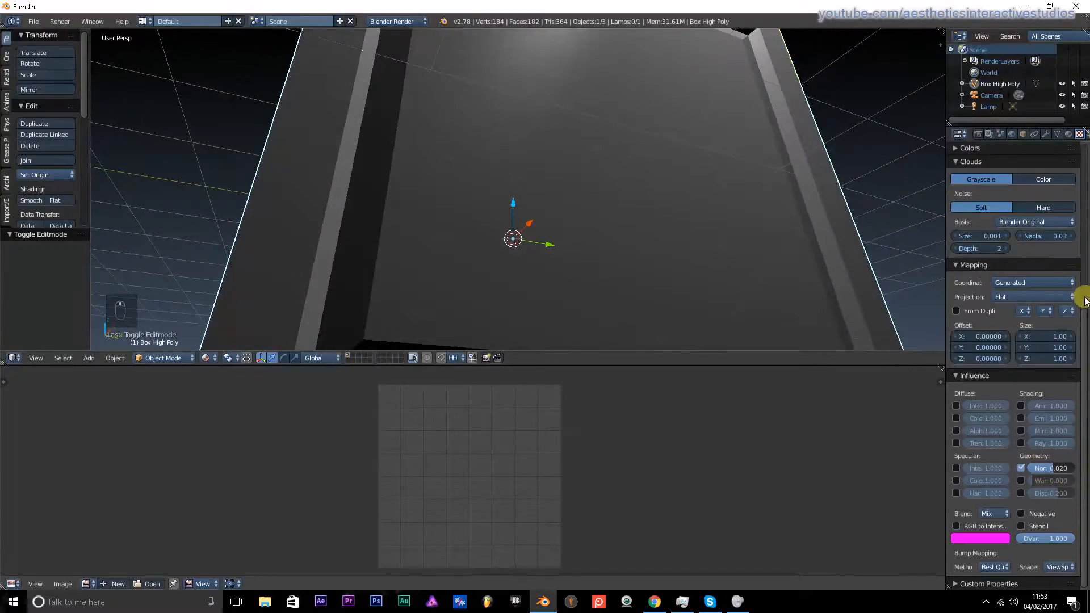
{"action": "left_click_drag", "start_coordinate": [1084, 316], "coordinate": [1082, 144]}
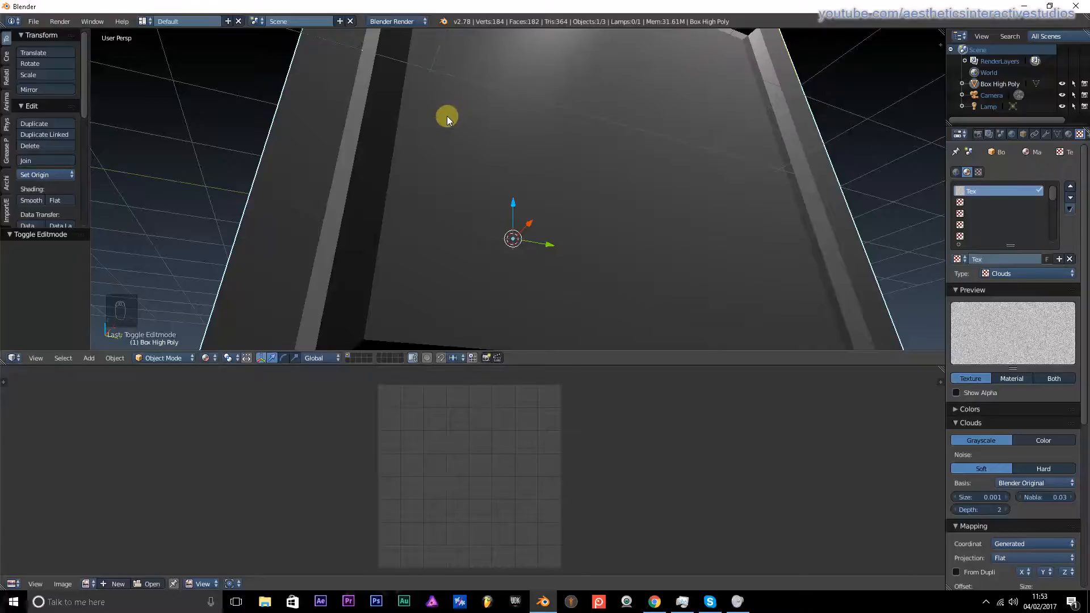
{"action": "middle_click_drag", "start_coordinate": [487, 121], "coordinate": [551, 244]}
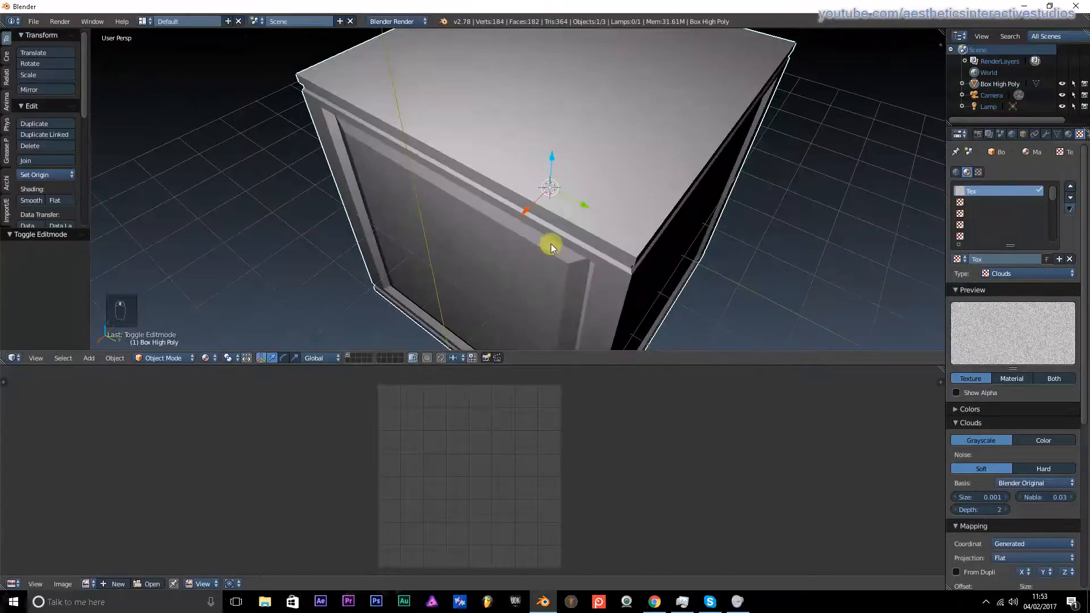
{"action": "scroll", "coordinate": [551, 244], "scroll_direction": "down", "scroll_amount": 5}
{"action": "middle_click_drag", "start_coordinate": [501, 193], "coordinate": [944, 117]}
- Set the render anti-aliasing samples to 16, PNG colour depth to 16 and compression to 100%, and expand the bake settings
{"action": "left_click", "coordinate": [978, 134]}
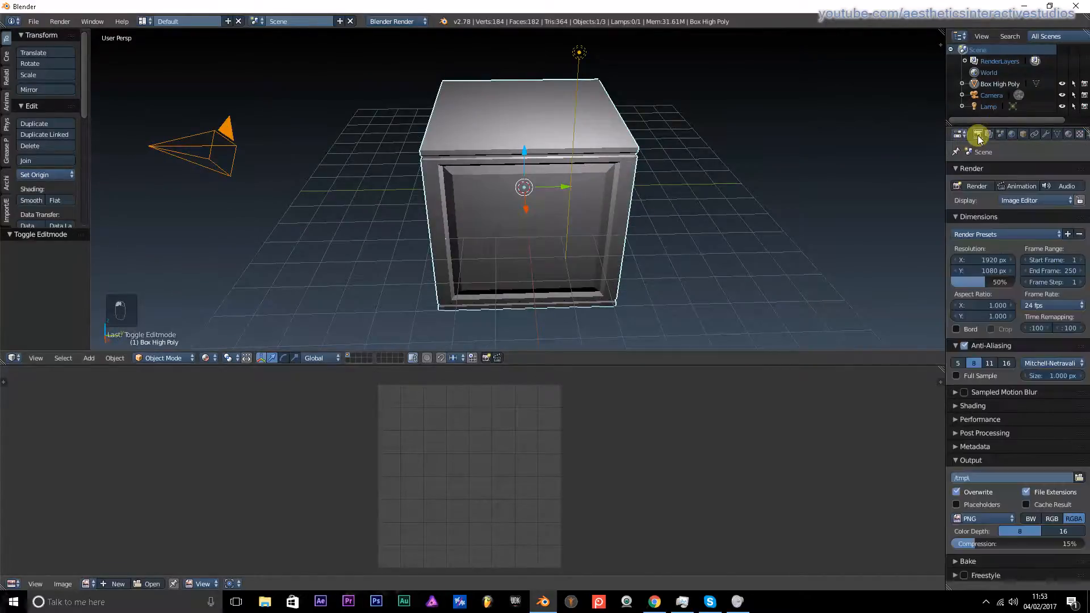
{"action": "left_click", "coordinate": [1007, 363]}
{"action": "left_click", "coordinate": [1064, 531]}
{"action": "left_click_drag", "start_coordinate": [970, 543], "coordinate": [1082, 543]}
{"action": "left_click", "coordinate": [954, 562]}
{"action": "scroll", "coordinate": [970, 545], "scroll_direction": "down", "scroll_amount": 4}
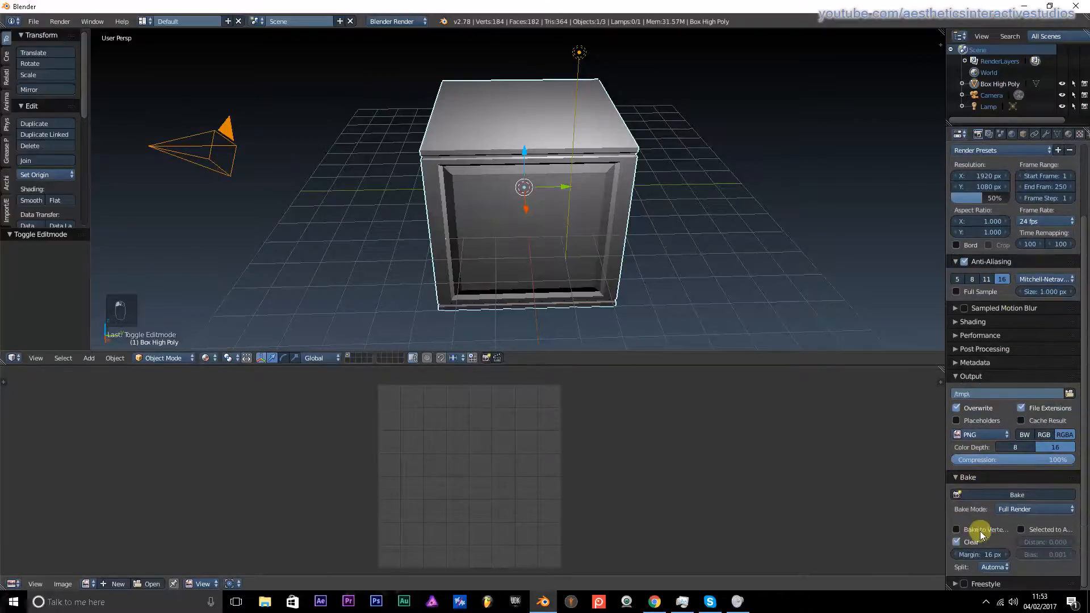
- Configure baking as Normals in Tangent space with Selected to Active enabled
{"action": "left_click", "coordinate": [1023, 508]}
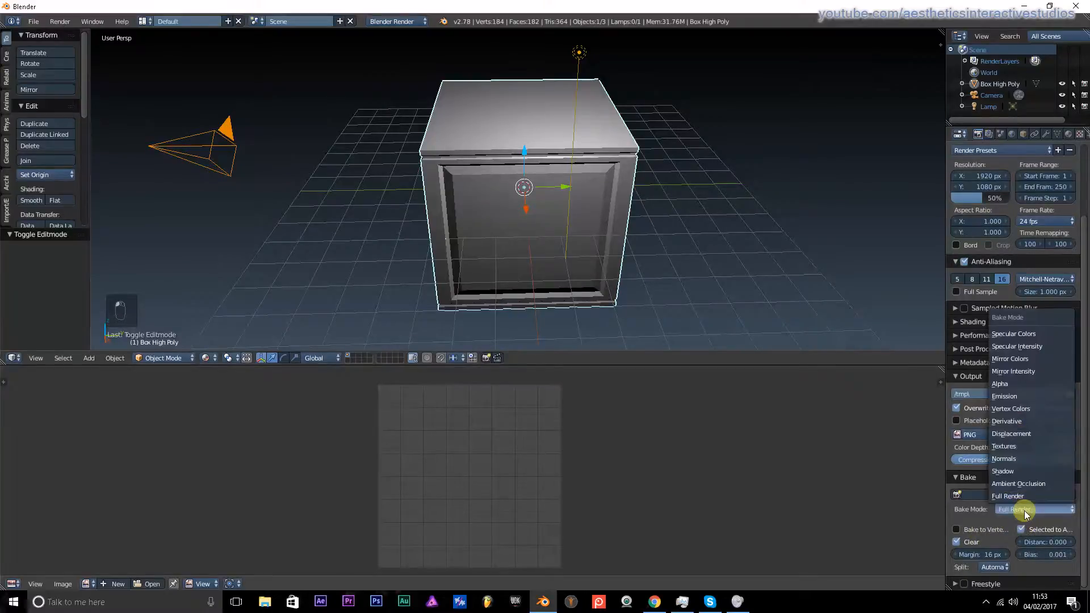
{"action": "left_click", "coordinate": [1009, 463]}
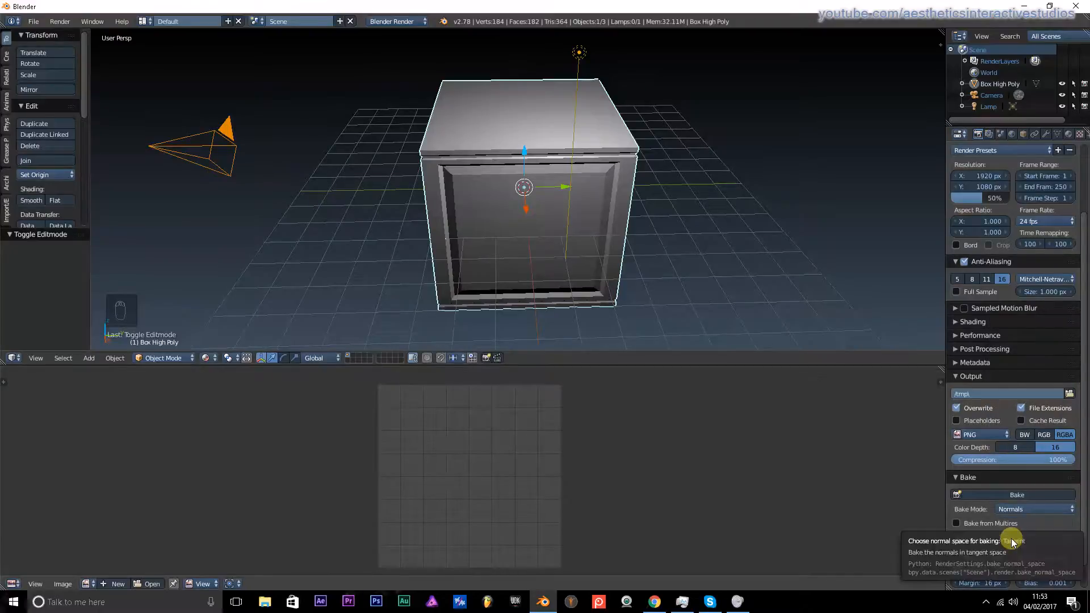
{"action": "middle_click_drag", "start_coordinate": [572, 312], "coordinate": [550, 175]}
{"action": "left_click", "coordinate": [1034, 540]}
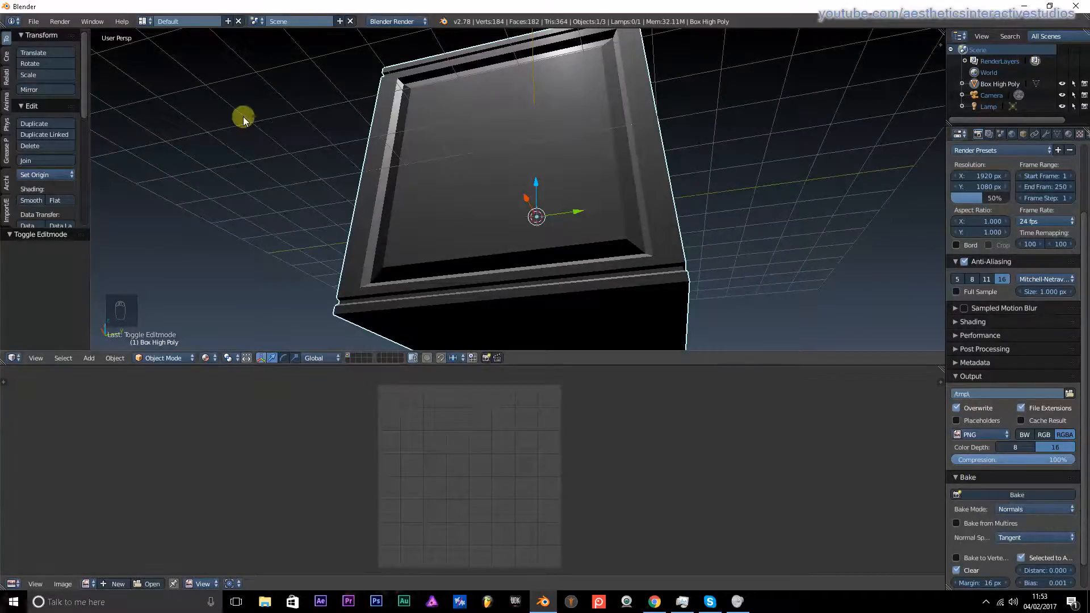
- Add a cube mesh at the centre of the high-poly box
{"action": "middle_click_drag", "start_coordinate": [243, 117], "coordinate": [482, 204]}
{"action": "middle_click_drag", "start_coordinate": [501, 161], "coordinate": [429, 188]}
{"action": "scroll", "coordinate": [511, 166], "scroll_direction": "down", "scroll_amount": 4}
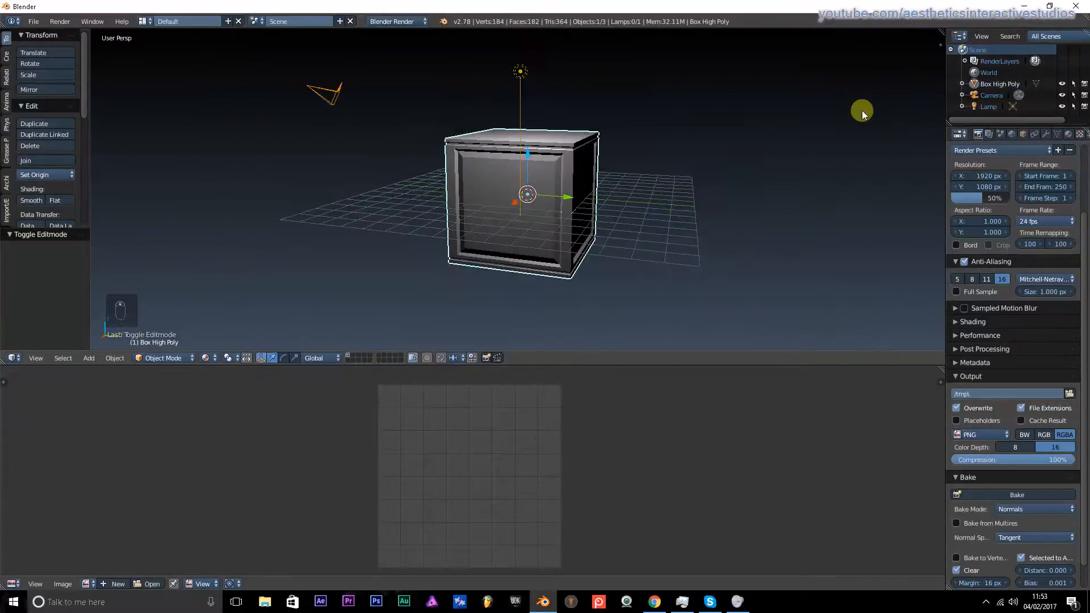
{"action": "scroll", "coordinate": [608, 141], "scroll_direction": "up", "scroll_amount": 6}
{"action": "middle_click_drag", "start_coordinate": [577, 171], "coordinate": [615, 166]}
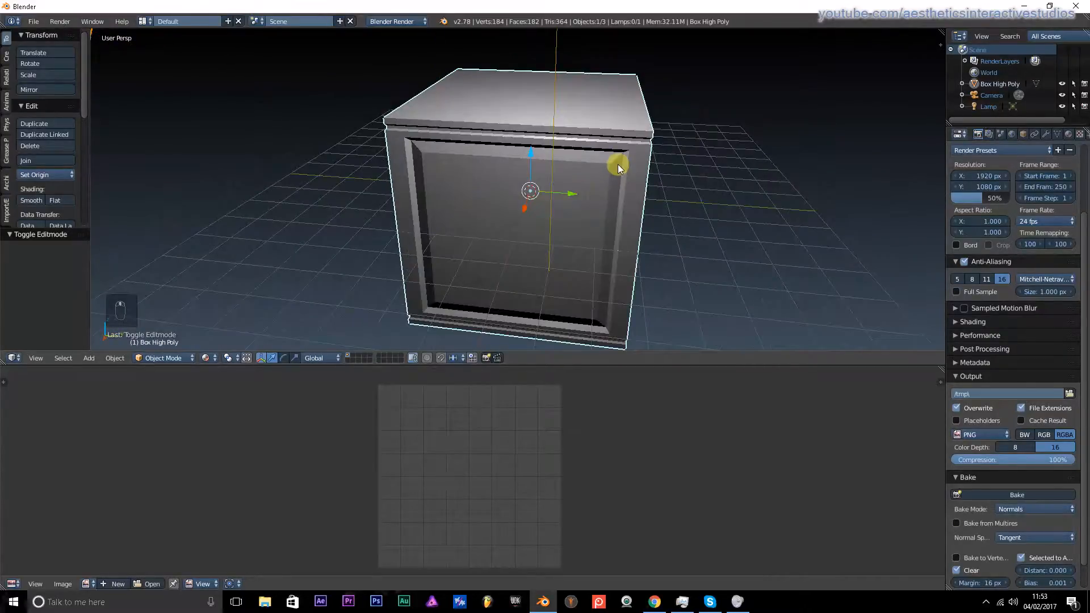
{"action": "key", "text": "space"}
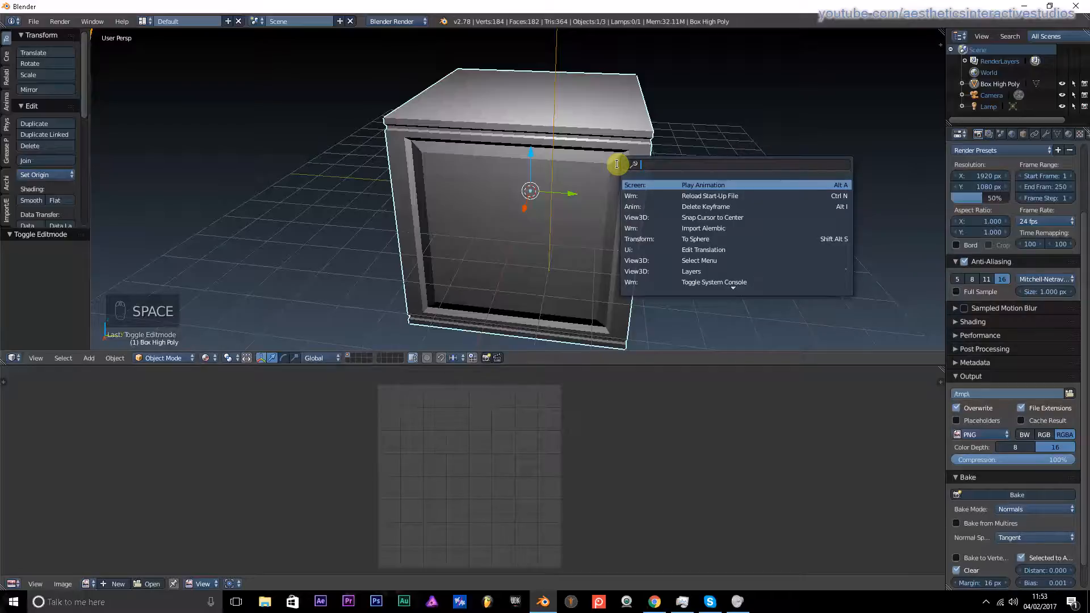
{"action": "type", "text": "add c"}
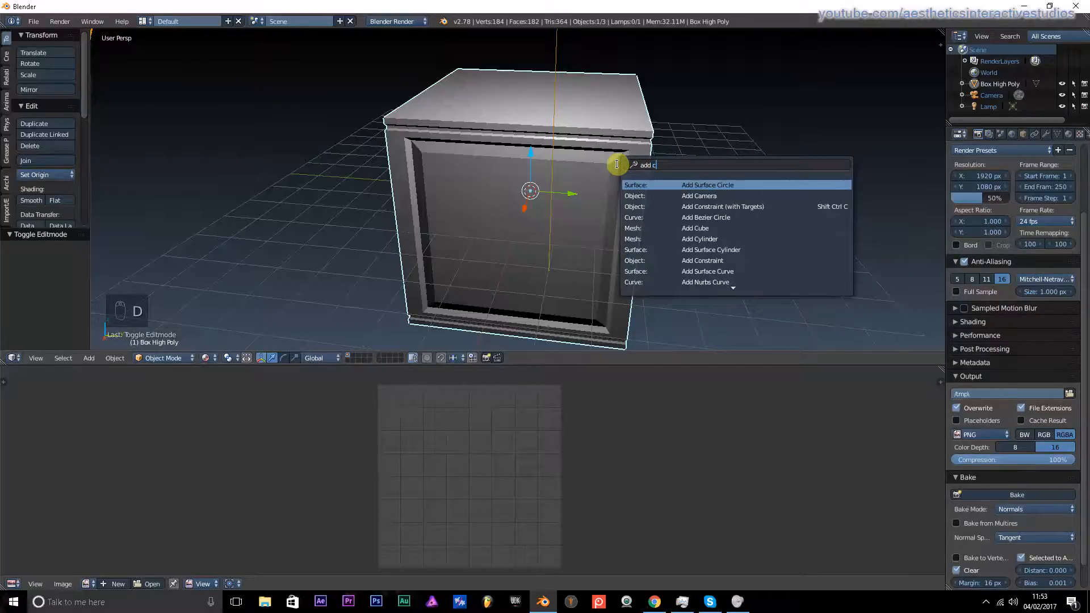
{"action": "key", "text": "Down"}
{"action": "key", "text": "Down"}
{"action": "key", "text": "Down"}
{"action": "key", "text": "Down"}
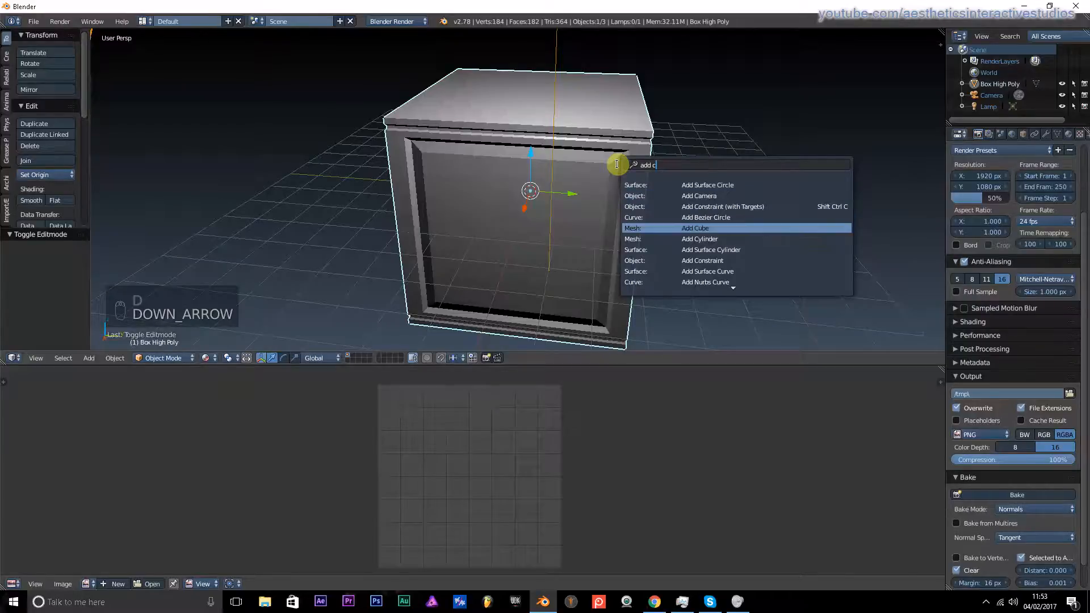
{"action": "key", "text": "Return"}
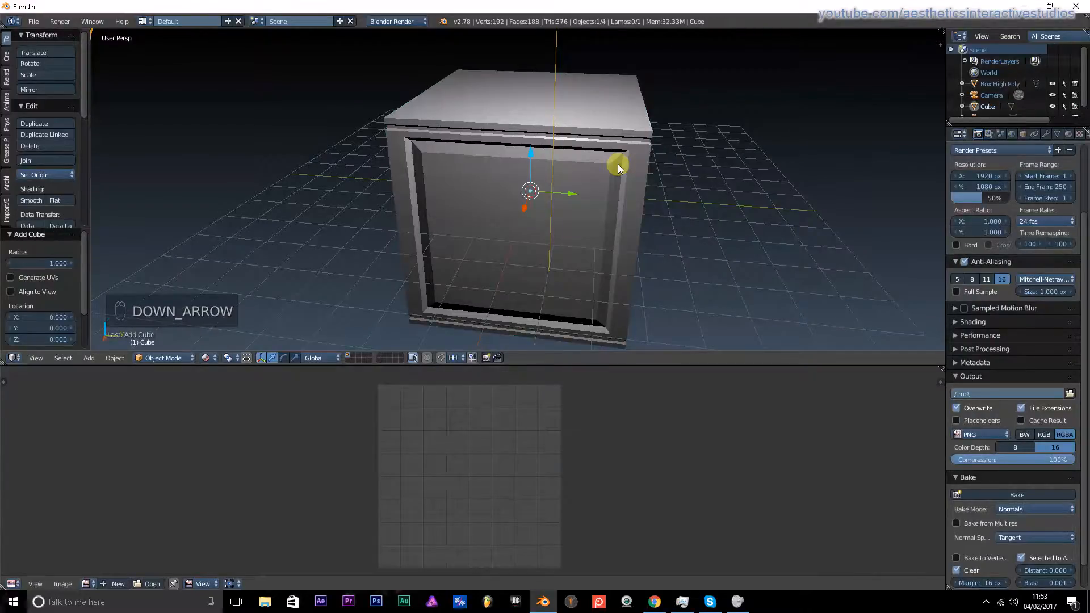
- Scale the new cube by 3 and inspect how its faces overlap the high-poly box
{"action": "type", "text": "s"}
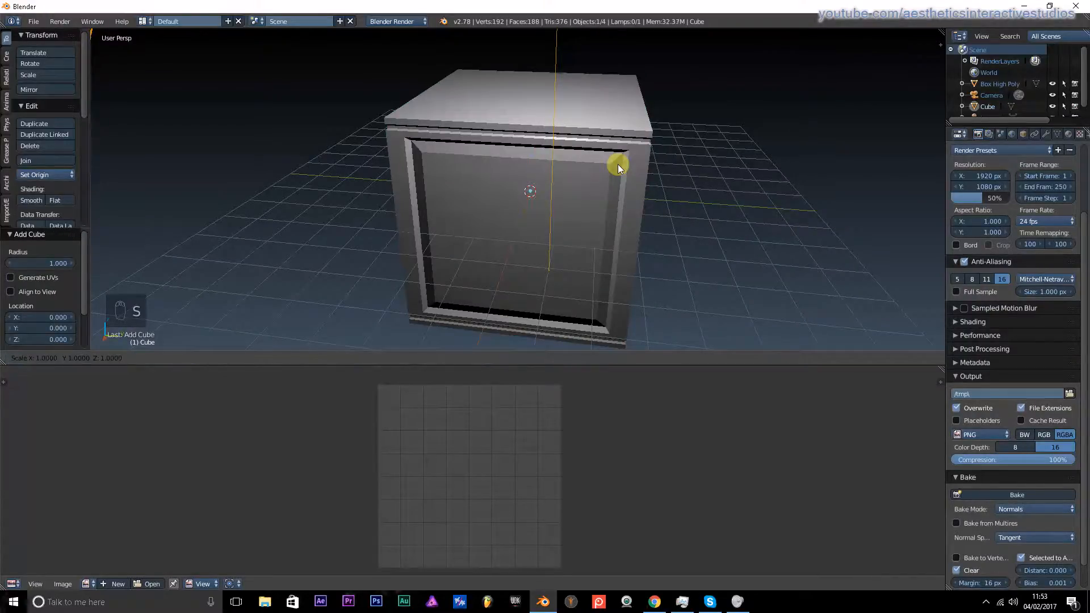
{"action": "type", "text": "3"}
{"action": "key", "text": "Return"}
{"action": "scroll", "coordinate": [568, 133], "scroll_direction": "up", "scroll_amount": 4}
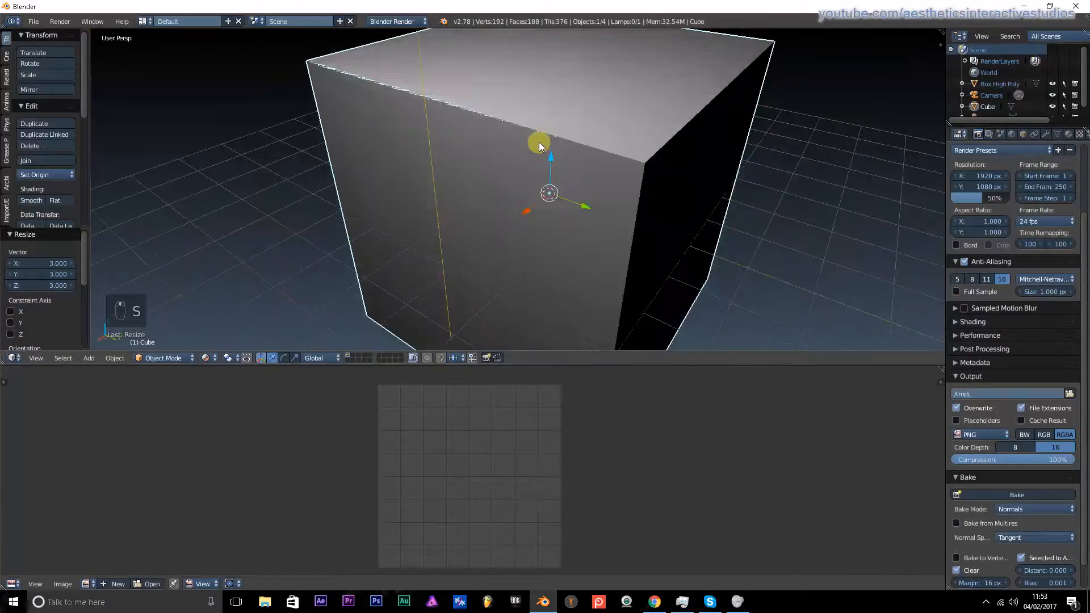
{"action": "middle_click_drag", "start_coordinate": [540, 142], "coordinate": [415, 124]}
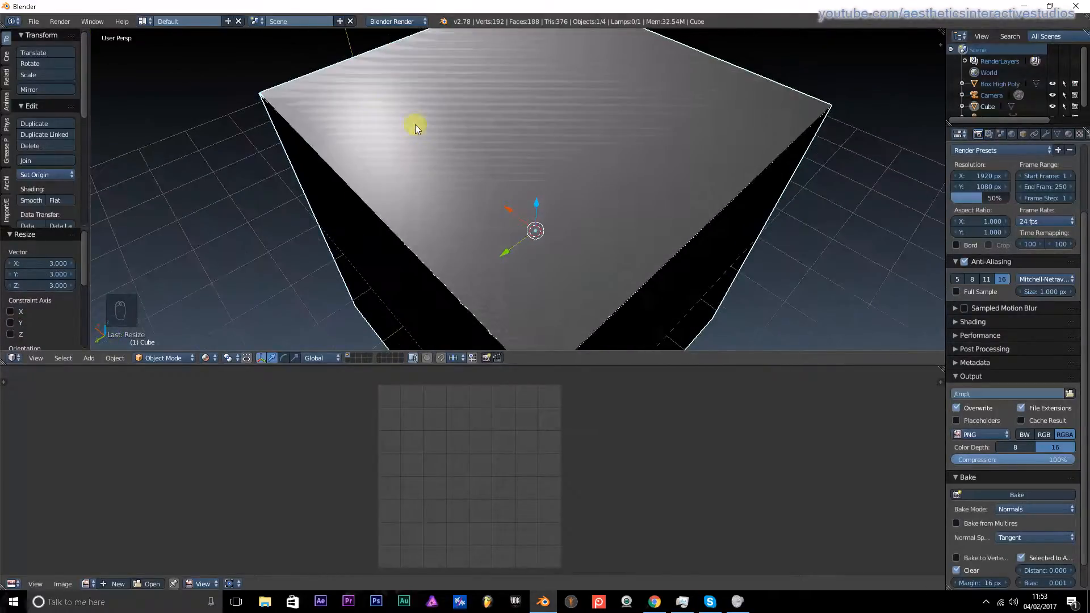
{"action": "middle_click_drag", "start_coordinate": [254, 120], "coordinate": [506, 111]}
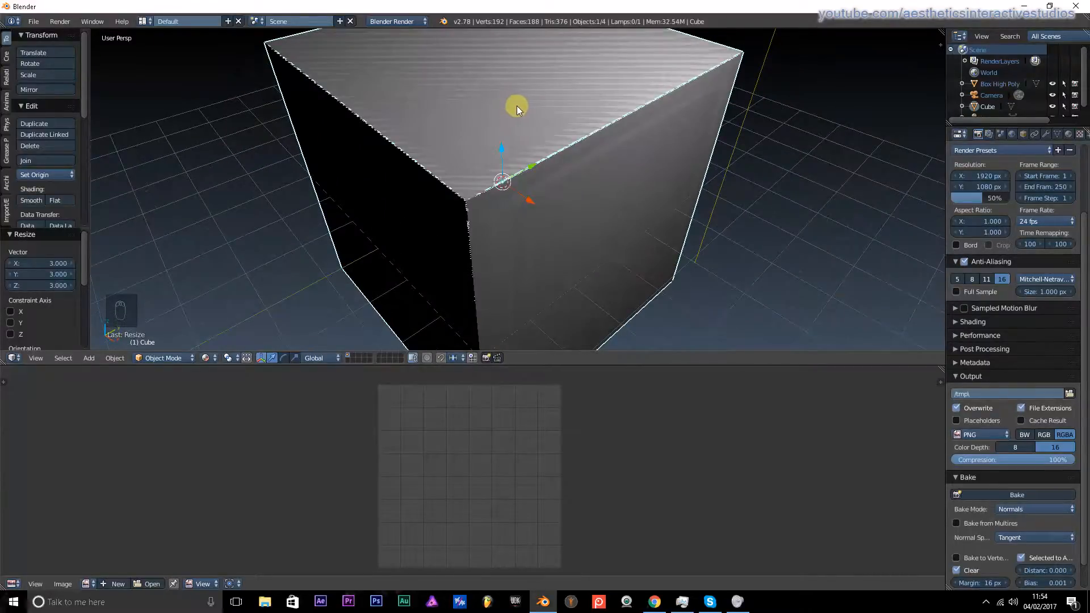
{"action": "scroll", "coordinate": [319, 199], "scroll_direction": "up", "scroll_amount": 3}
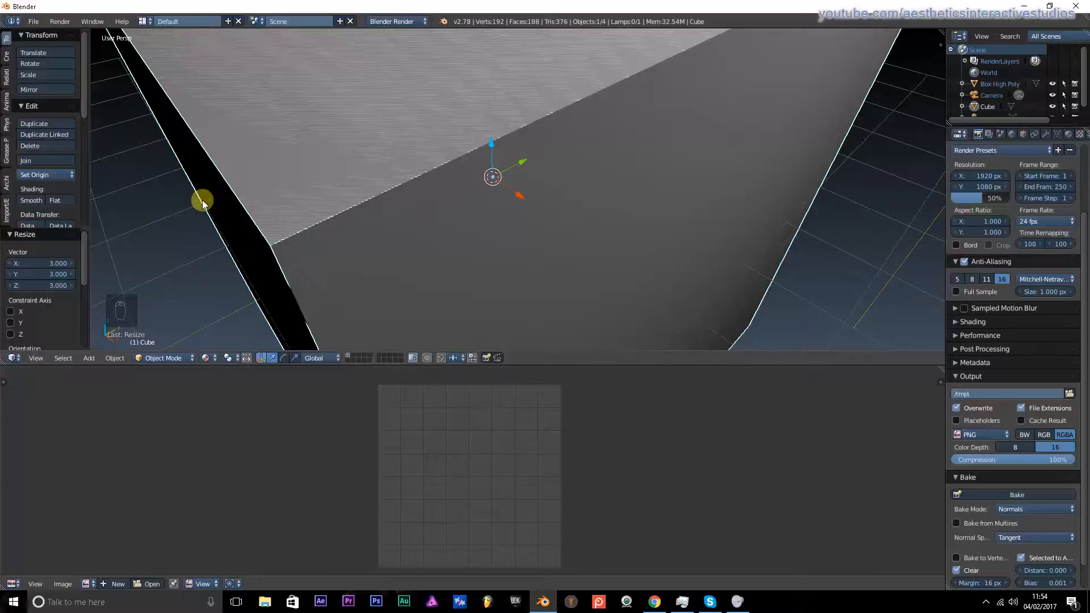
{"action": "key", "text": "s"}
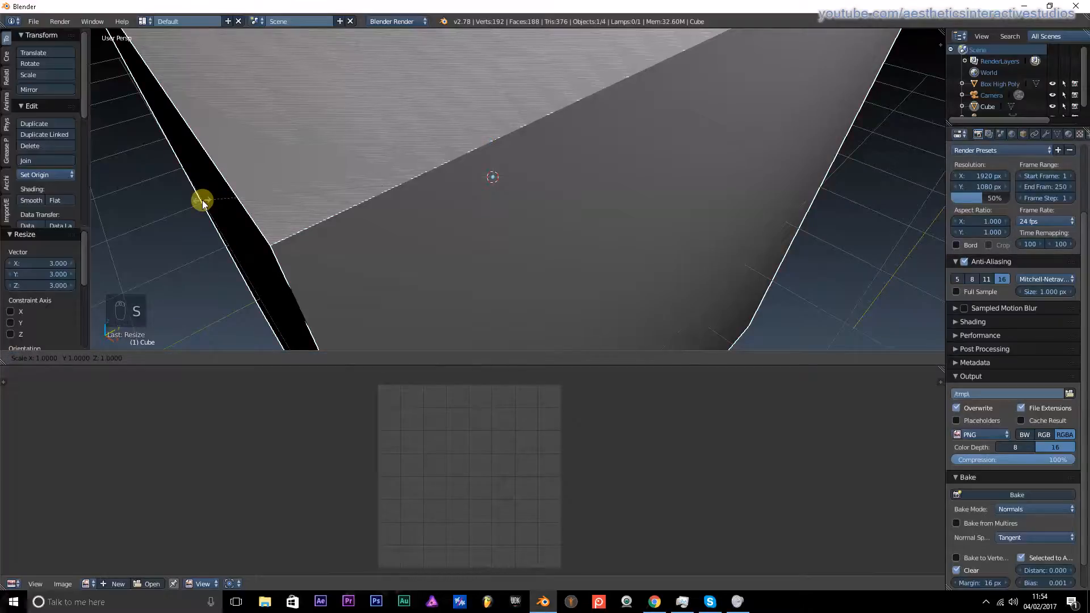
{"action": "right_click", "coordinate": [203, 200]}
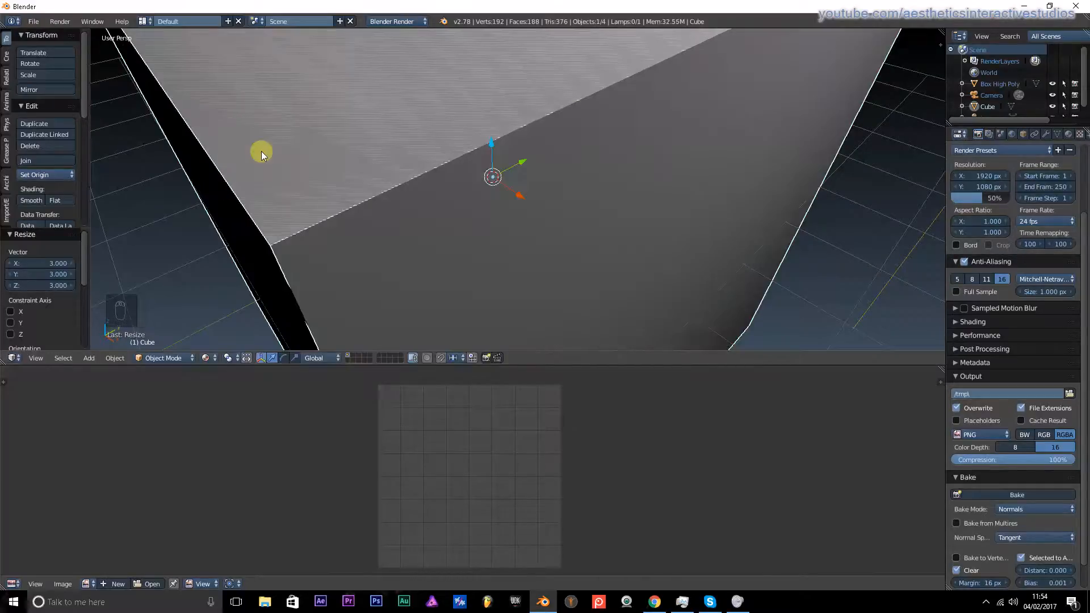
{"action": "type", "text": "s3"}
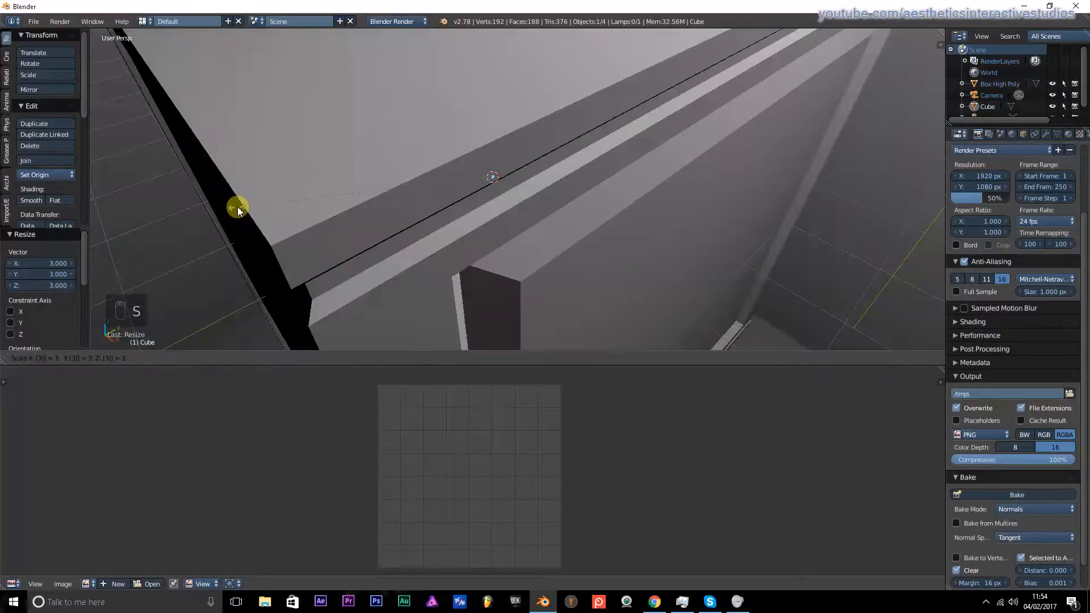
{"action": "key", "text": "Return"}
{"action": "scroll", "coordinate": [237, 207], "scroll_direction": "down", "scroll_amount": 6}
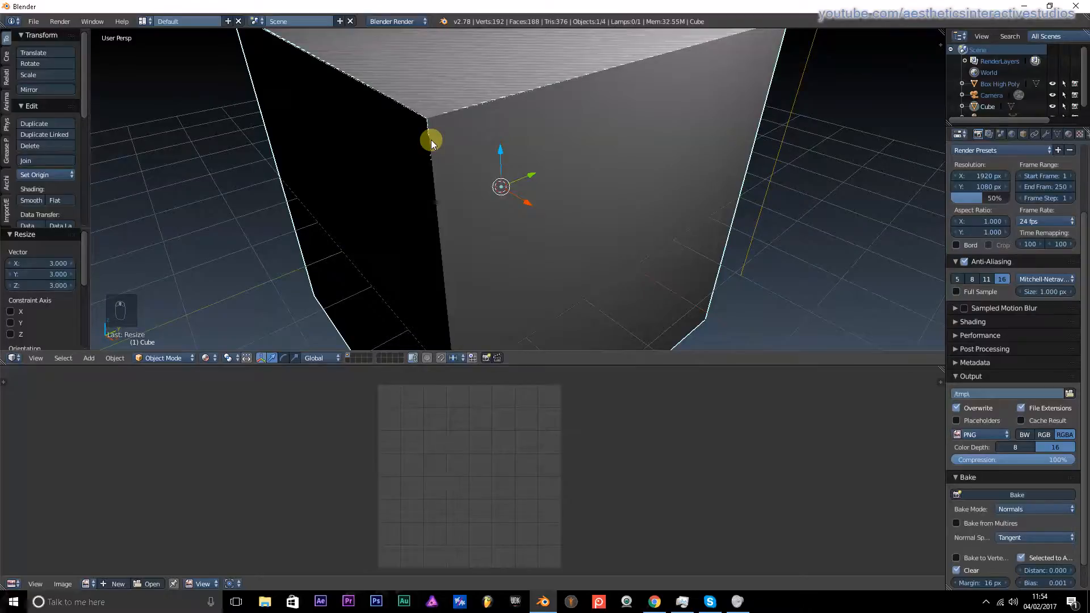
- Scale the cube by 1.001 and check from several angles that it encloses the high-poly box
{"action": "key", "text": "s"}
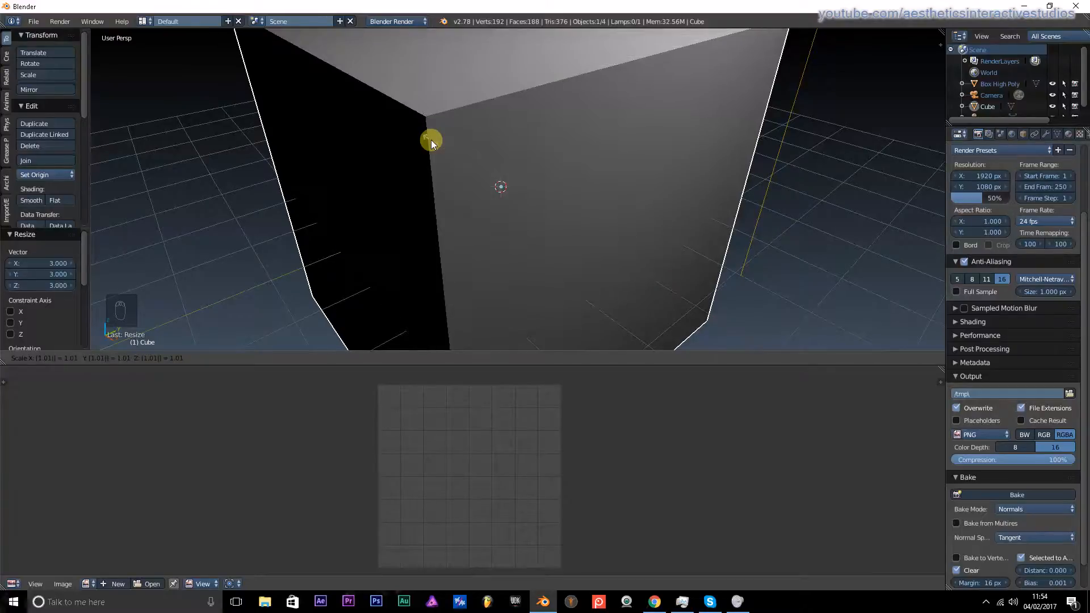
{"action": "key", "text": "BackSpace"}
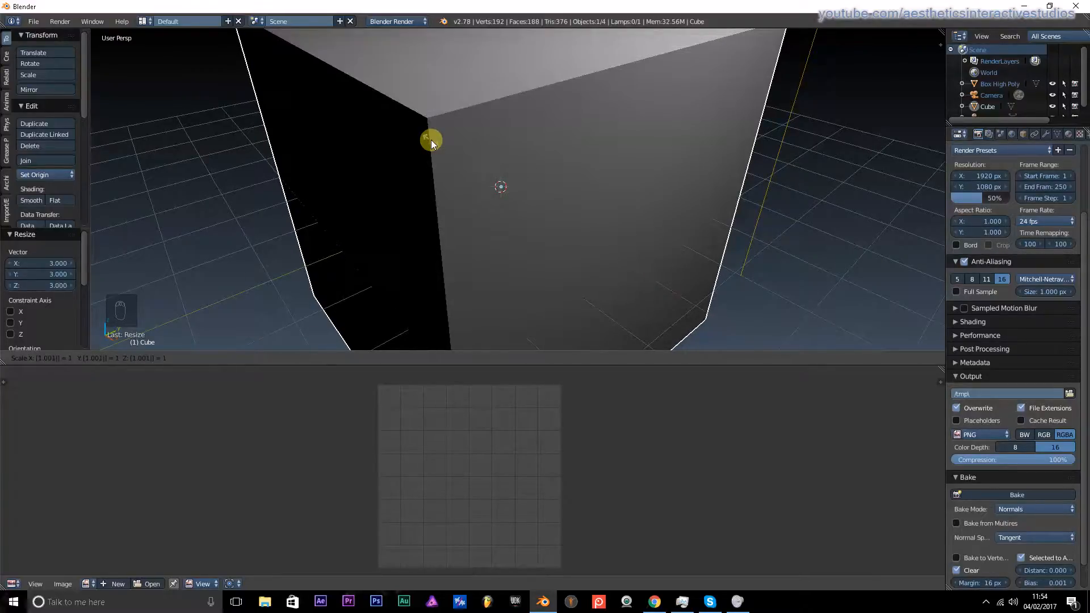
{"action": "left_click", "coordinate": [431, 139]}
{"action": "scroll", "coordinate": [500, 151], "scroll_direction": "down", "scroll_amount": 4}
{"action": "middle_click_drag", "start_coordinate": [500, 152], "coordinate": [413, 190]}
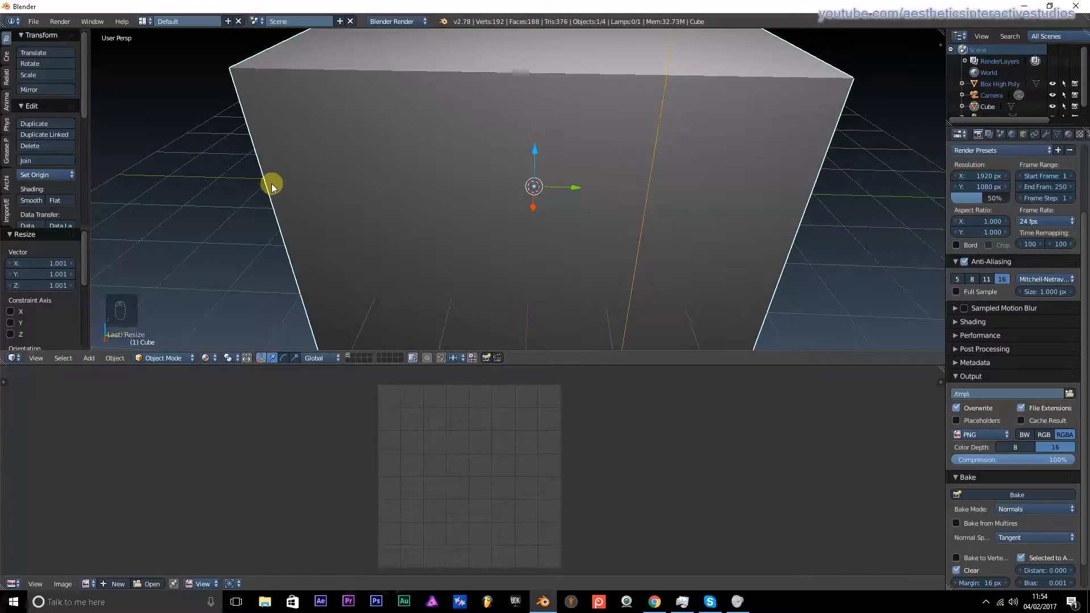
{"action": "scroll", "coordinate": [468, 199], "scroll_direction": "down", "scroll_amount": 5}
{"action": "scroll", "coordinate": [469, 200], "scroll_direction": "up", "scroll_amount": 8}
{"action": "middle_click_drag", "start_coordinate": [472, 203], "coordinate": [370, 273]}
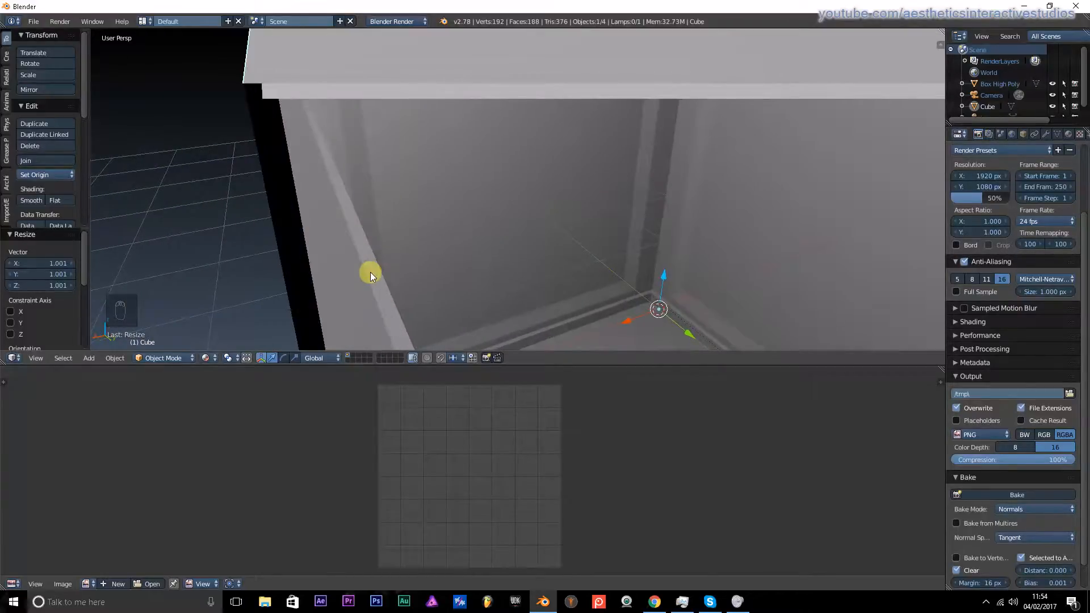
{"action": "scroll", "coordinate": [370, 271], "scroll_direction": "down", "scroll_amount": 6}
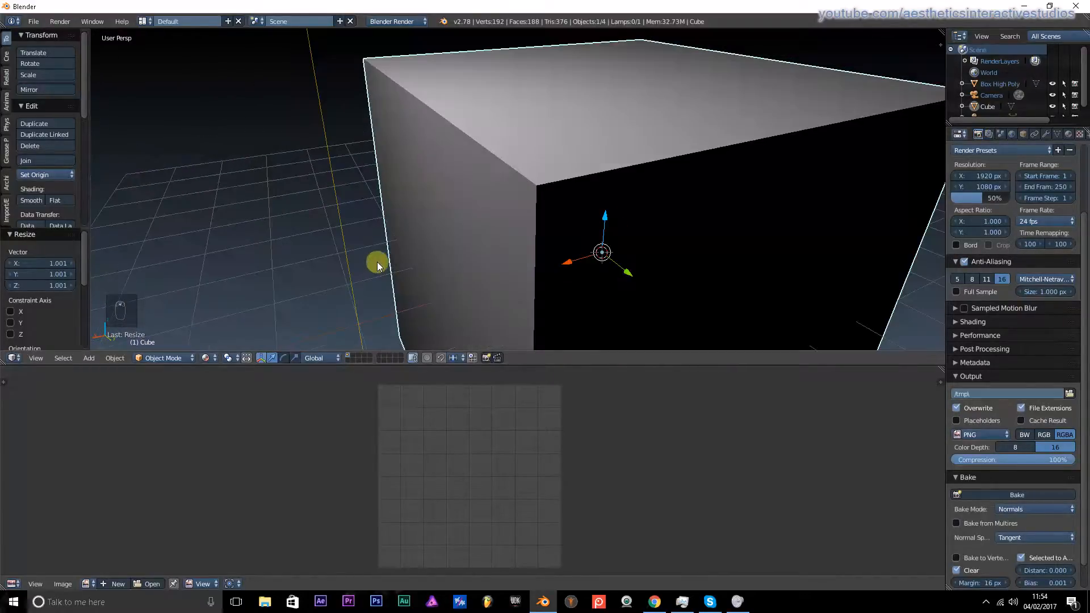
- Show the cube and box in wireframe from the front orthographic view, focused on their upper corner
{"action": "key", "text": "KP_1"}
{"action": "key", "text": "KP_5"}
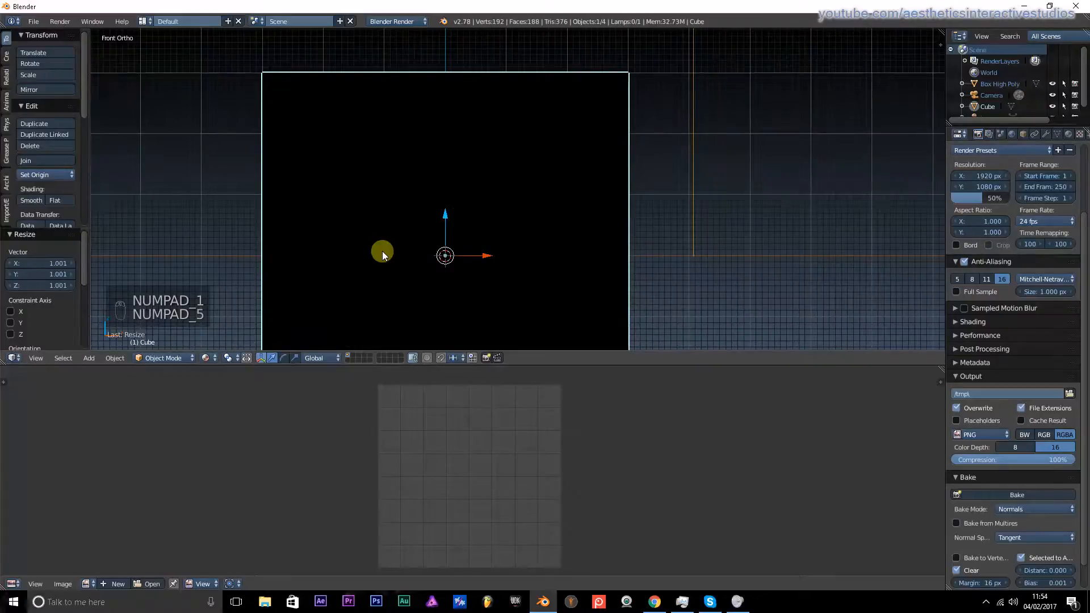
{"action": "key", "text": "z"}
{"action": "scroll", "coordinate": [548, 144], "scroll_direction": "up", "scroll_amount": 5}
{"action": "middle_click_drag", "start_coordinate": [585, 117], "coordinate": [324, 287], "text": "shift"}
{"action": "scroll", "coordinate": [513, 104], "scroll_direction": "up", "scroll_amount": 4}
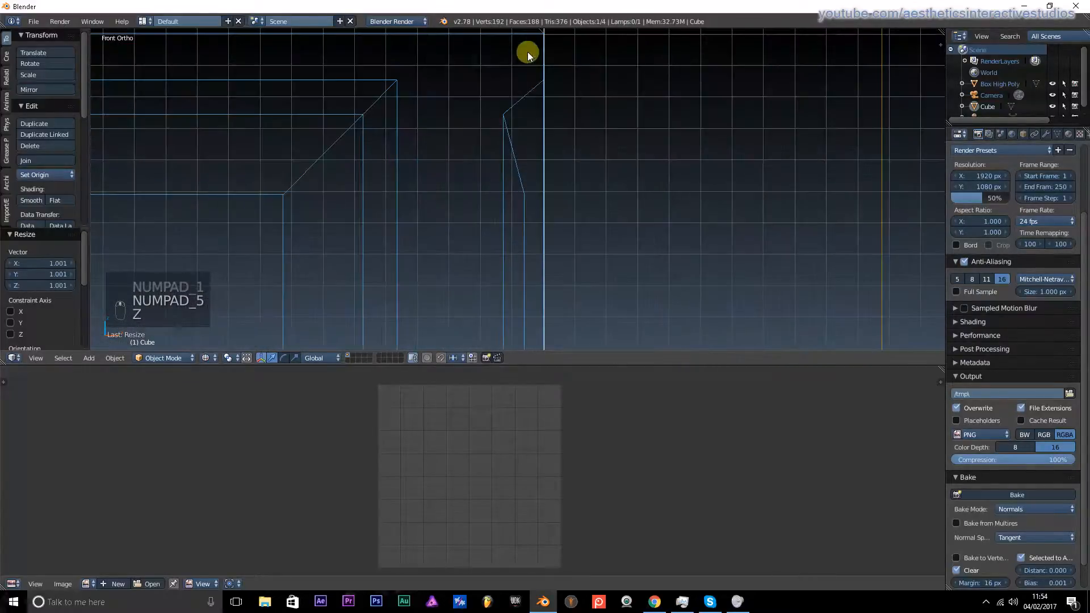
- Scale the cube down by about 0.999 so its upper corner closely fits the high-poly box's corner
{"action": "middle_click_drag", "start_coordinate": [527, 54], "coordinate": [519, 247], "text": "shift"}
{"action": "scroll", "coordinate": [503, 149], "scroll_direction": "up", "scroll_amount": 5}
{"action": "middle_click_drag", "start_coordinate": [489, 133], "coordinate": [391, 285], "text": "shift"}
{"action": "scroll", "coordinate": [465, 192], "scroll_direction": "up", "scroll_amount": 4}
{"action": "scroll", "coordinate": [466, 192], "scroll_direction": "up", "scroll_amount": 4}
{"action": "middle_click_drag", "start_coordinate": [298, 245], "coordinate": [463, 157], "text": "shift"}
{"action": "scroll", "coordinate": [462, 156], "scroll_direction": "up", "scroll_amount": 5}
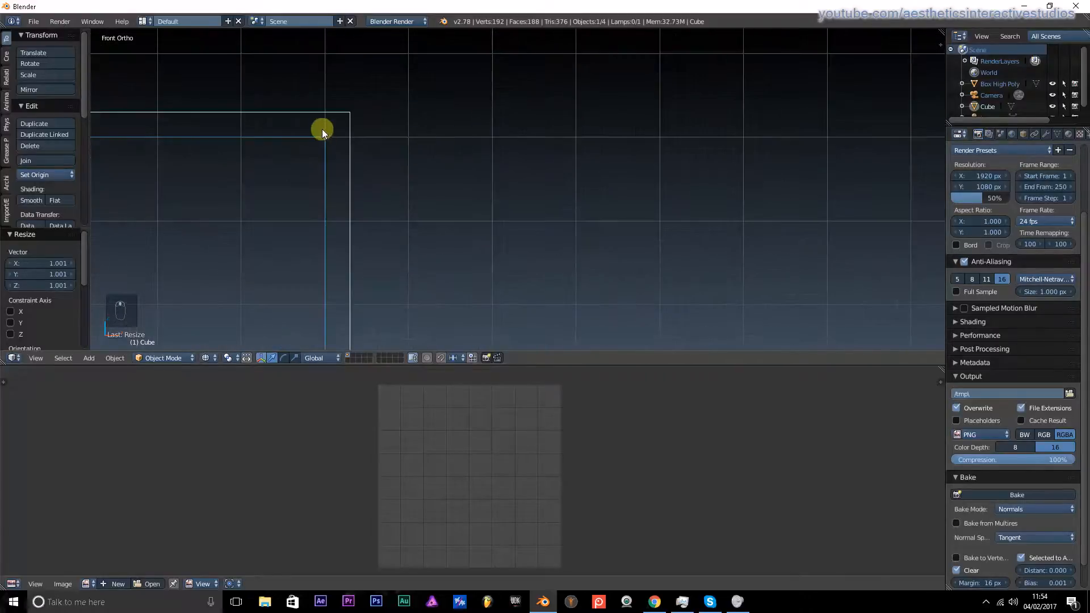
{"action": "middle_click_drag", "start_coordinate": [427, 101], "coordinate": [534, 91], "text": "shift"}
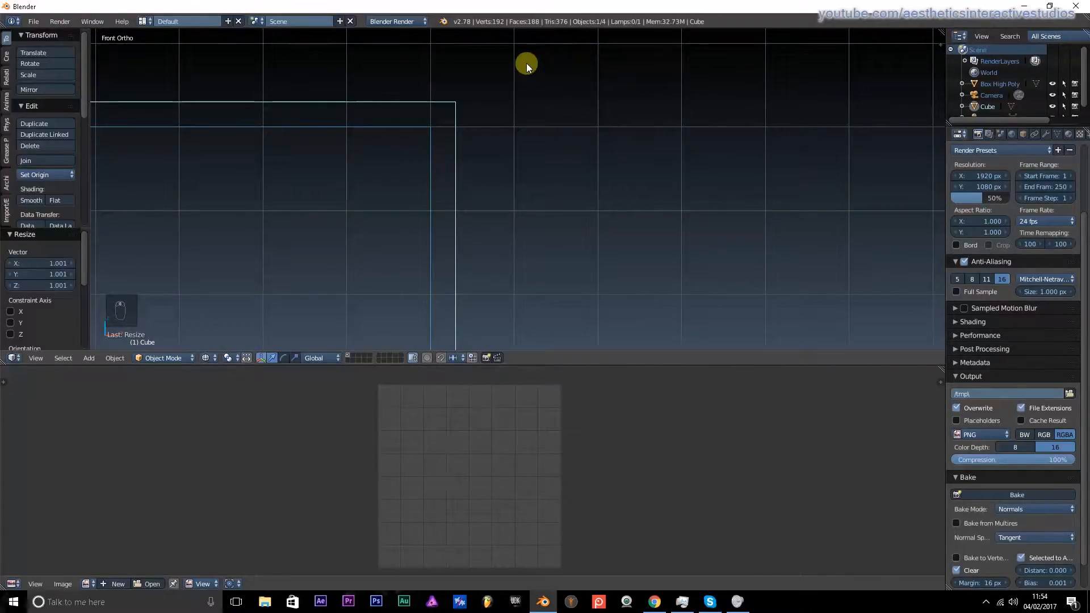
{"action": "key", "text": "s"}
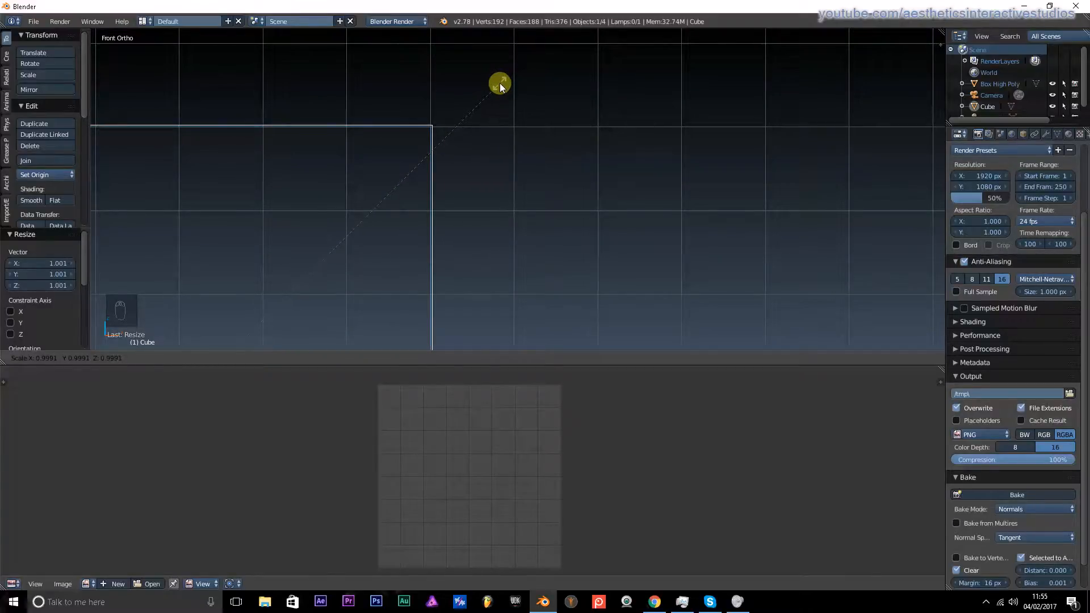
{"action": "left_click", "coordinate": [500, 86]}
- Return to a solid-shaded perspective view of the whole cube and rename the cube Box Low Poly
{"action": "key", "text": "KP_5"}
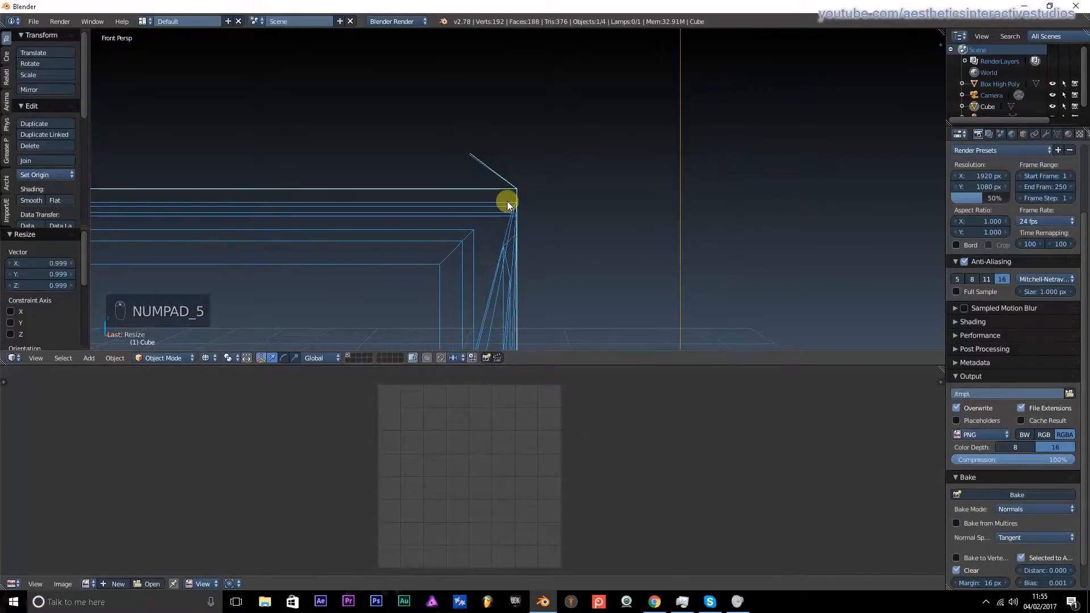
{"action": "key", "text": "KP_Decimal"}
{"action": "key", "text": "z"}
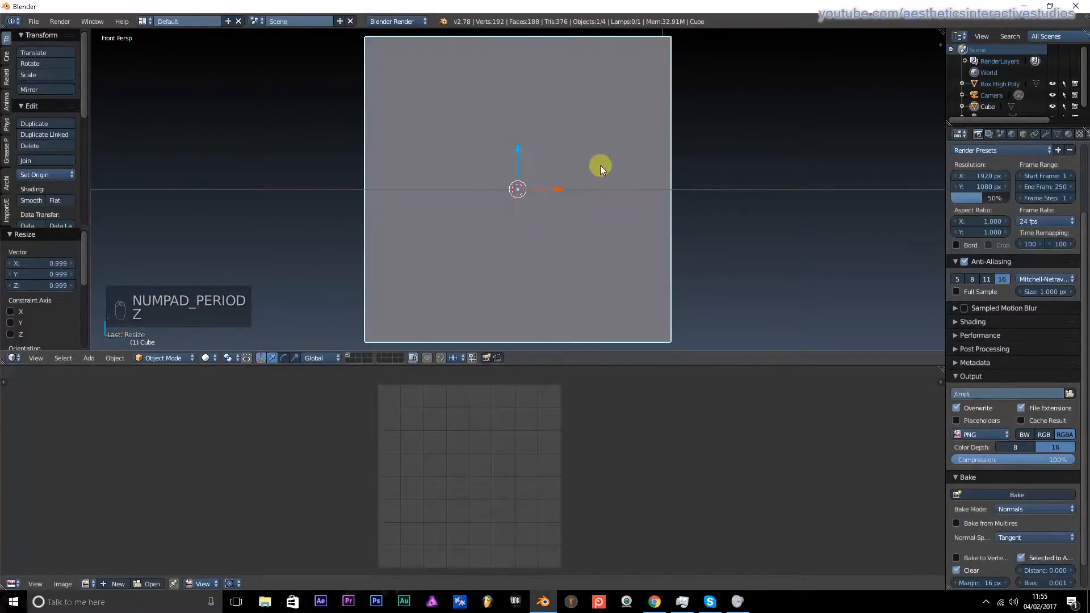
{"action": "middle_click_drag", "start_coordinate": [601, 165], "coordinate": [562, 190]}
{"action": "left_click", "coordinate": [1023, 134]}
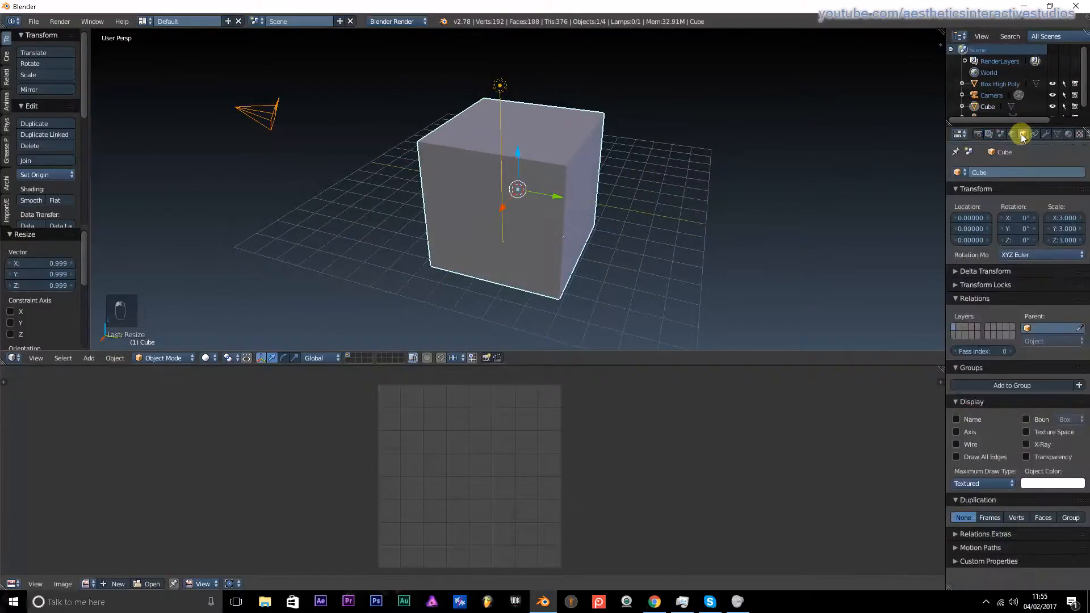
{"action": "left_click", "coordinate": [987, 174]}
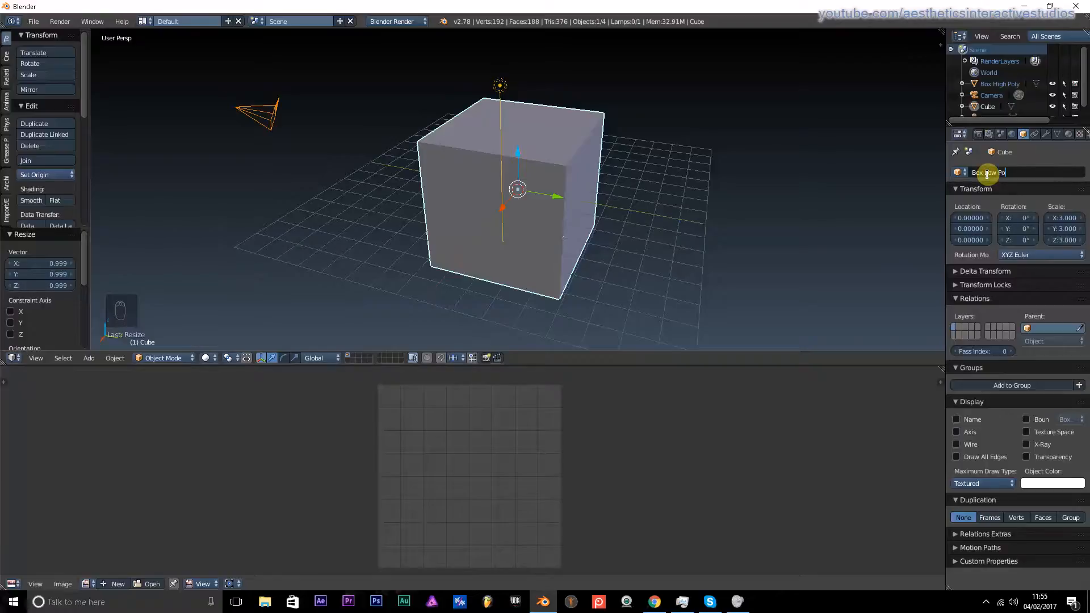
{"action": "key", "text": "Return"}
- Examine the faces of Box Low Poly in Edit Mode
{"action": "scroll", "coordinate": [527, 257], "scroll_direction": "up", "scroll_amount": 4}
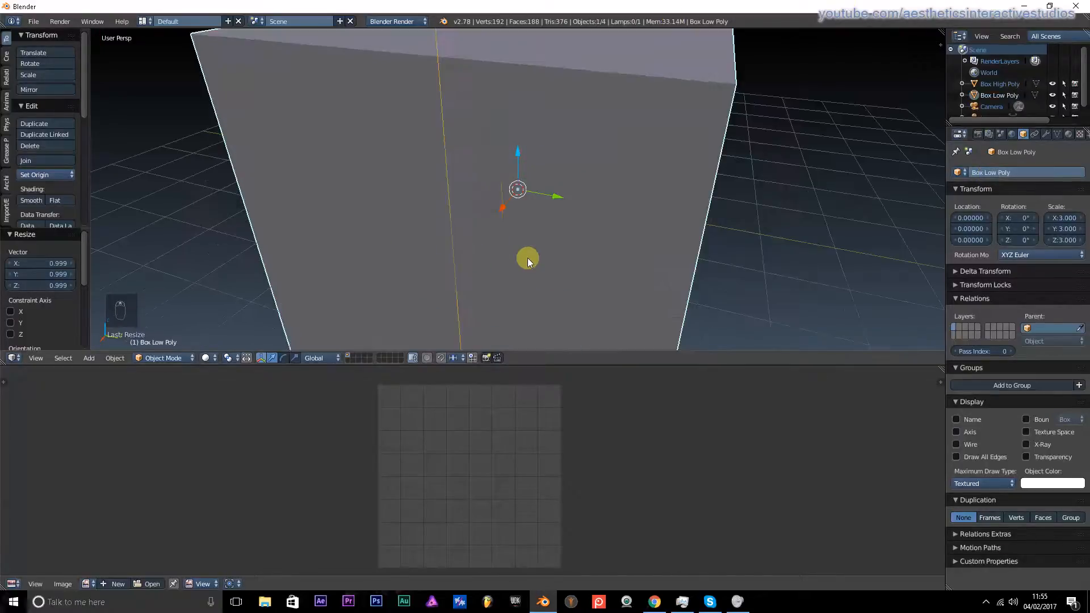
{"action": "key", "text": "Tab"}
{"action": "scroll", "coordinate": [517, 227], "scroll_direction": "down", "scroll_amount": 2}
{"action": "mouse_move", "coordinate": [511, 200]}
{"action": "middle_mouse_down"}
{"action": "mouse_move", "coordinate": [394, 176]}
{"action": "mouse_move", "coordinate": [279, 180]}
{"action": "mouse_move", "coordinate": [487, 172]}
{"action": "mouse_move", "coordinate": [536, 203]}
{"action": "mouse_move", "coordinate": [263, 209]}
{"action": "mouse_move", "coordinate": [446, 188]}
{"action": "mouse_move", "coordinate": [444, 200]}
{"action": "mouse_move", "coordinate": [667, 161]}
{"action": "mouse_move", "coordinate": [493, 194]}
{"action": "middle_mouse_up"}
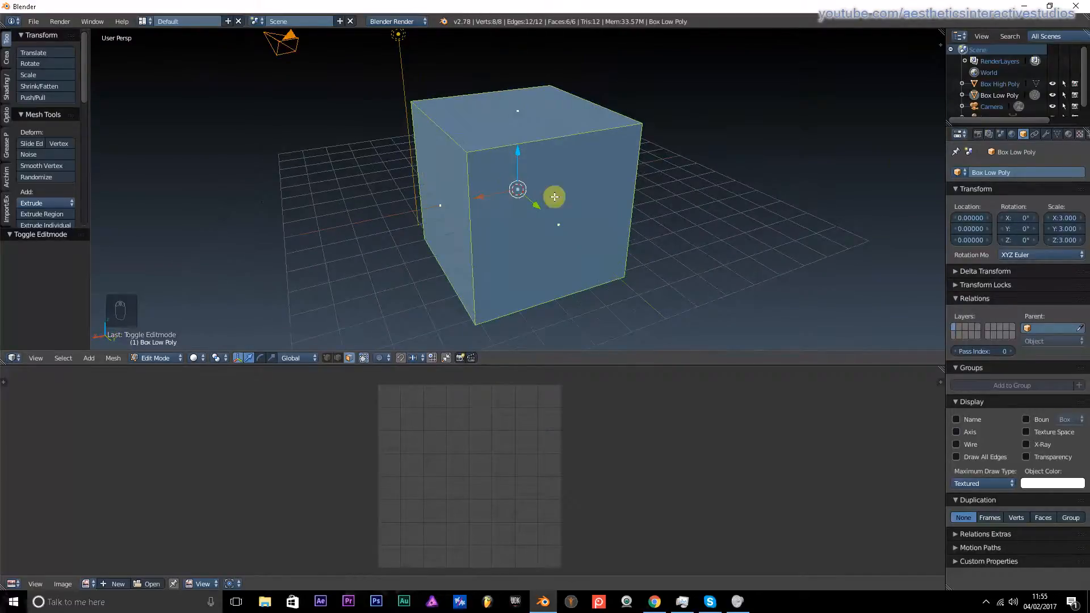
{"action": "scroll", "coordinate": [525, 158], "scroll_direction": "up", "scroll_amount": 3}
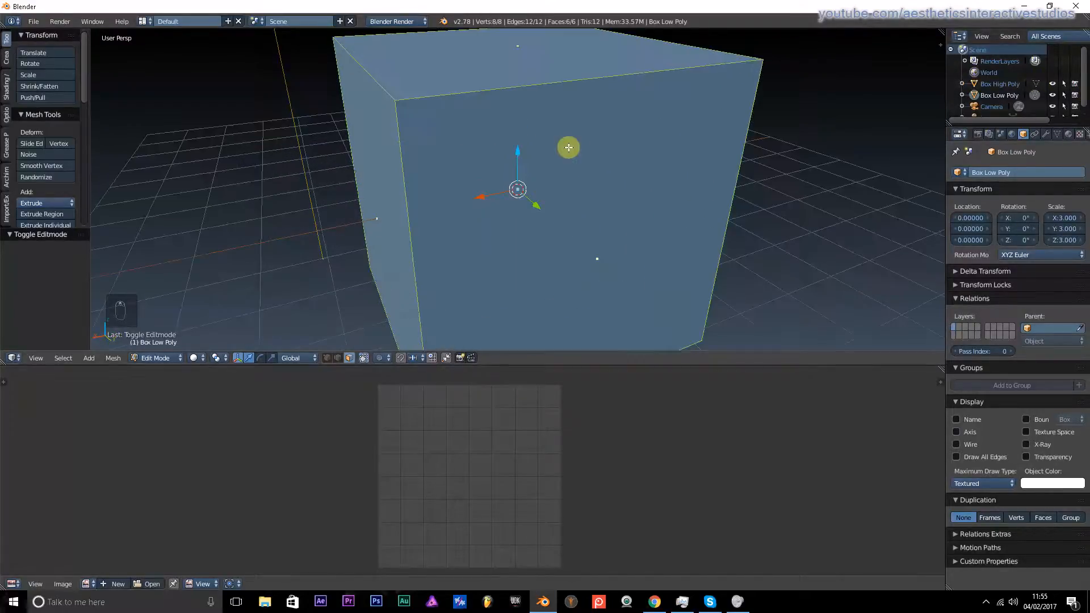
{"action": "scroll", "coordinate": [569, 148], "scroll_direction": "down", "scroll_amount": 2}
- Examine the UV layout of Box High Poly in Edit Mode, then return to Object Mode
{"action": "left_click", "coordinate": [987, 87]}
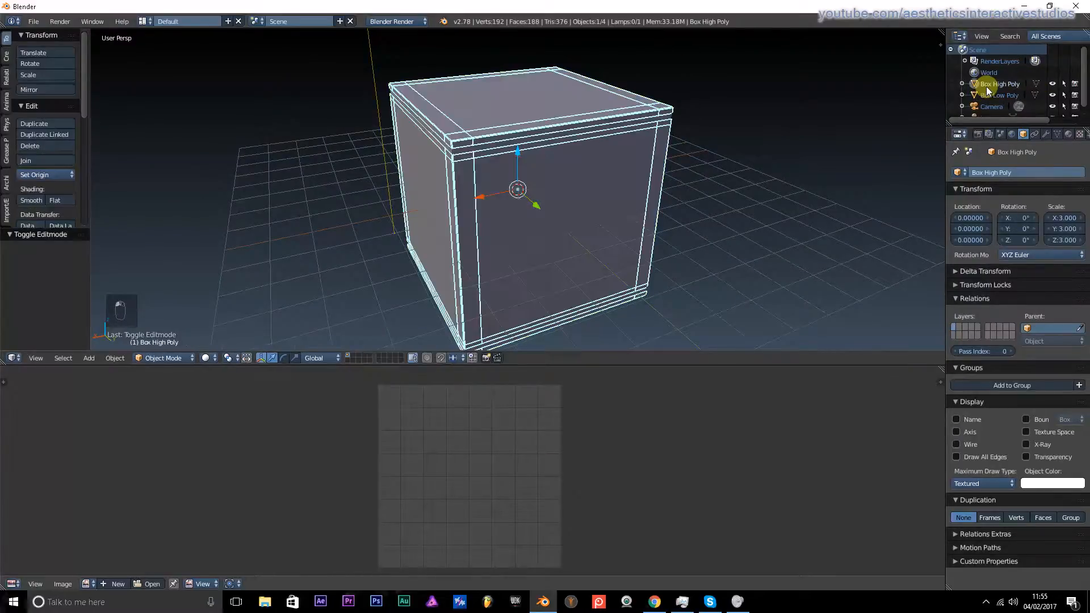
{"action": "key", "text": "a"}
{"action": "key", "text": "a"}
{"action": "key", "text": "a"}
{"action": "key", "text": "Tab"}
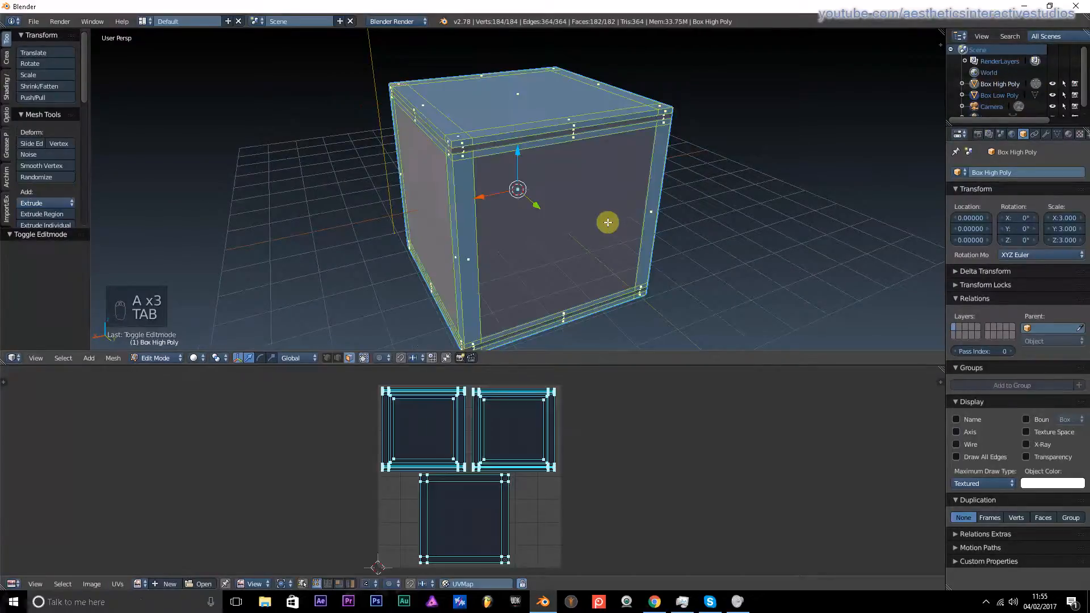
{"action": "key", "text": "Tab"}
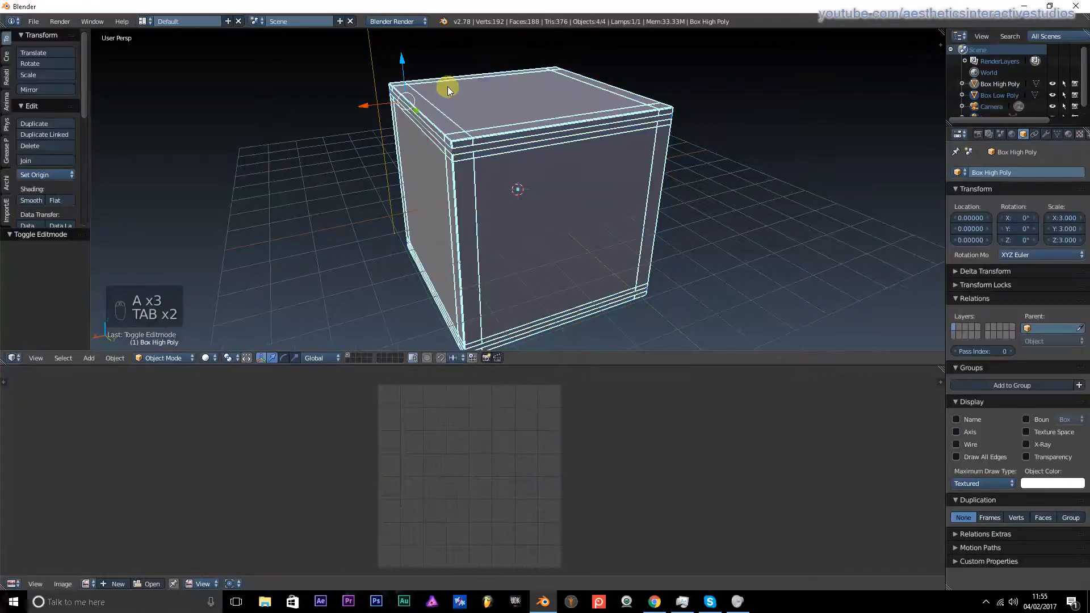
- Select all faces of Box Low Poly and unwrap them with Smart UV Project, angle limit 66 and island margin 0
{"action": "right_click", "coordinate": [453, 93]}
{"action": "key", "text": "Tab"}
{"action": "mouse_move", "coordinate": [428, 150]}
{"action": "middle_mouse_down"}
{"action": "mouse_move", "coordinate": [499, 122]}
{"action": "mouse_move", "coordinate": [645, 161]}
{"action": "mouse_move", "coordinate": [497, 153]}
{"action": "mouse_move", "coordinate": [492, 176]}
{"action": "middle_mouse_up"}
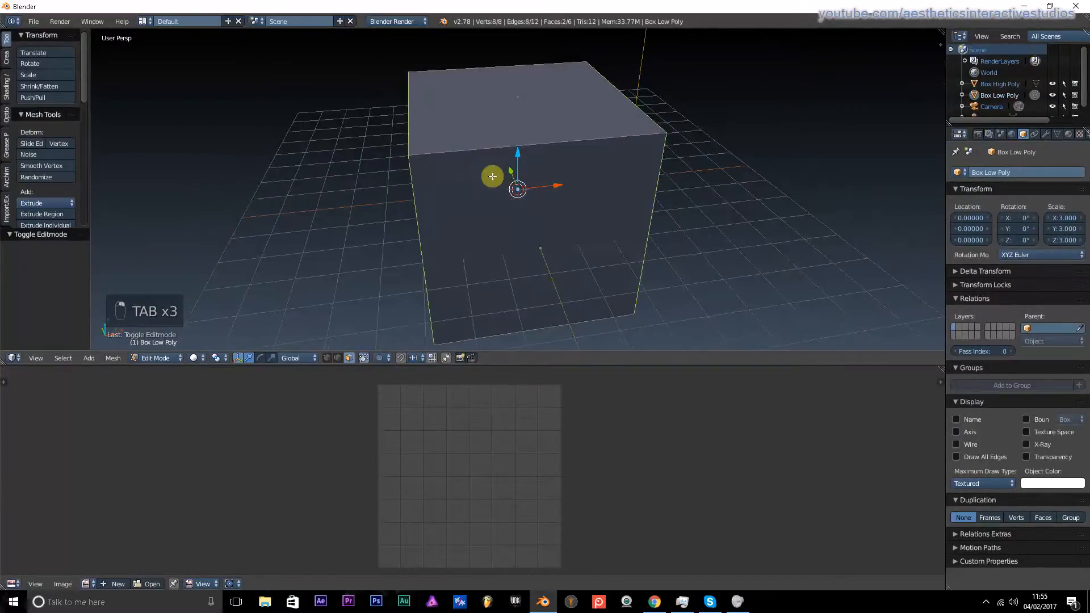
{"action": "key", "text": "a"}
{"action": "key", "text": "a"}
{"action": "key", "text": "a"}
{"action": "key", "text": "a"}
{"action": "key", "text": "a"}
{"action": "key", "text": "a"}
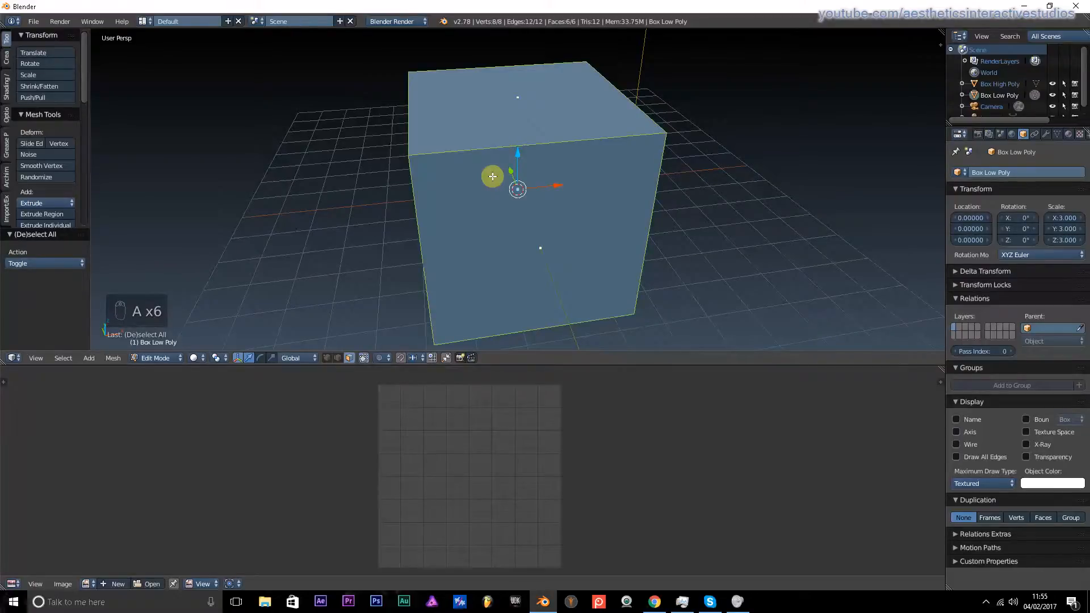
{"action": "key", "text": "u"}
{"action": "left_click", "coordinate": [457, 100]}
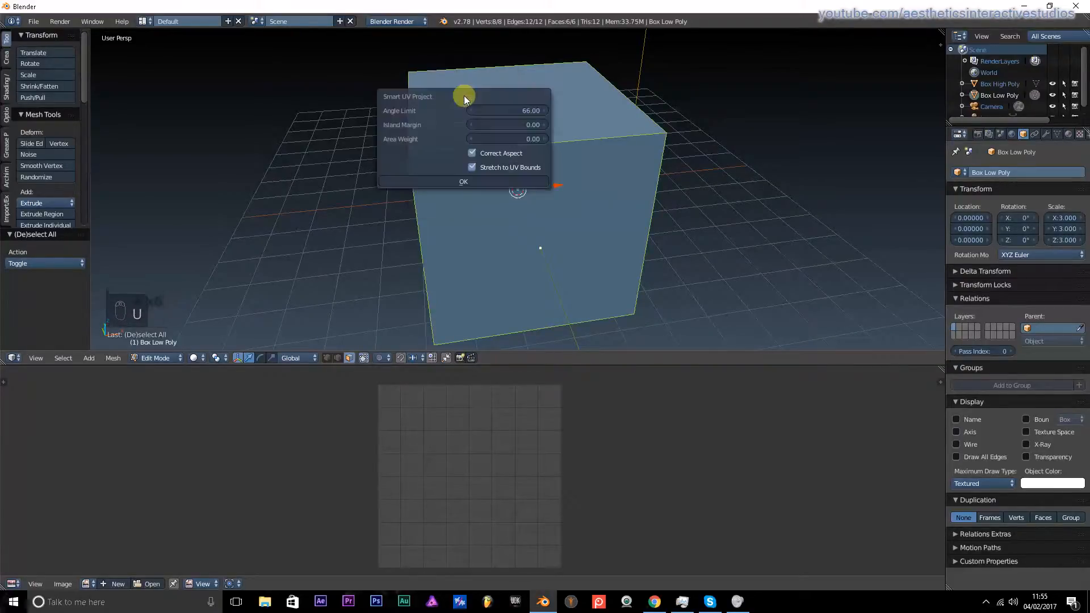
{"action": "left_click", "coordinate": [466, 181]}
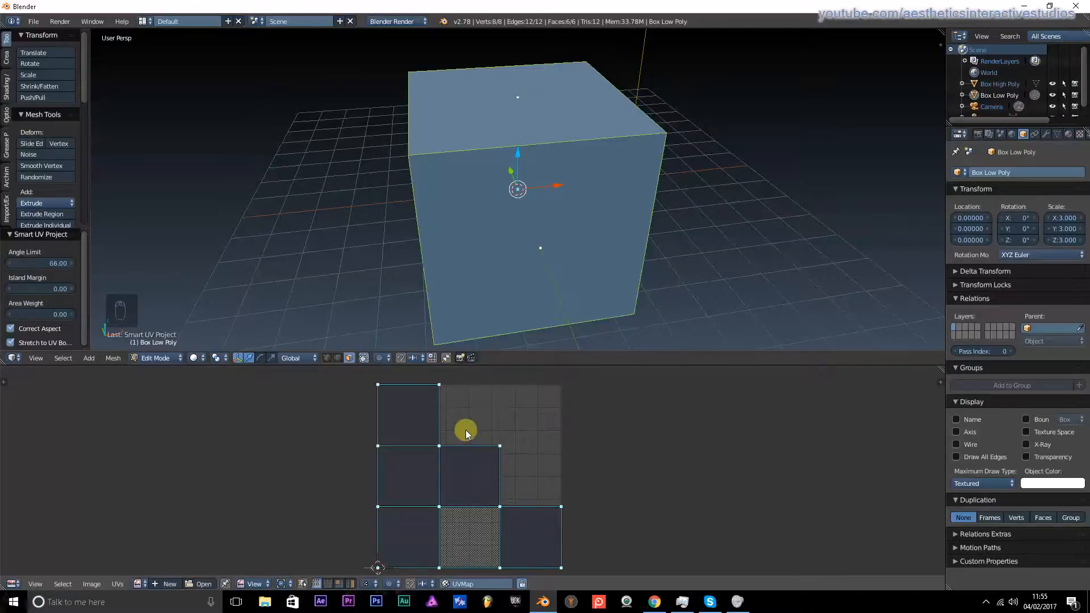
- Examine the unwrapped low-poly cube from all sides against its UV islands
{"action": "middle_click_drag", "start_coordinate": [453, 189], "coordinate": [579, 175]}
{"action": "key", "text": "a"}
{"action": "key", "text": "a"}
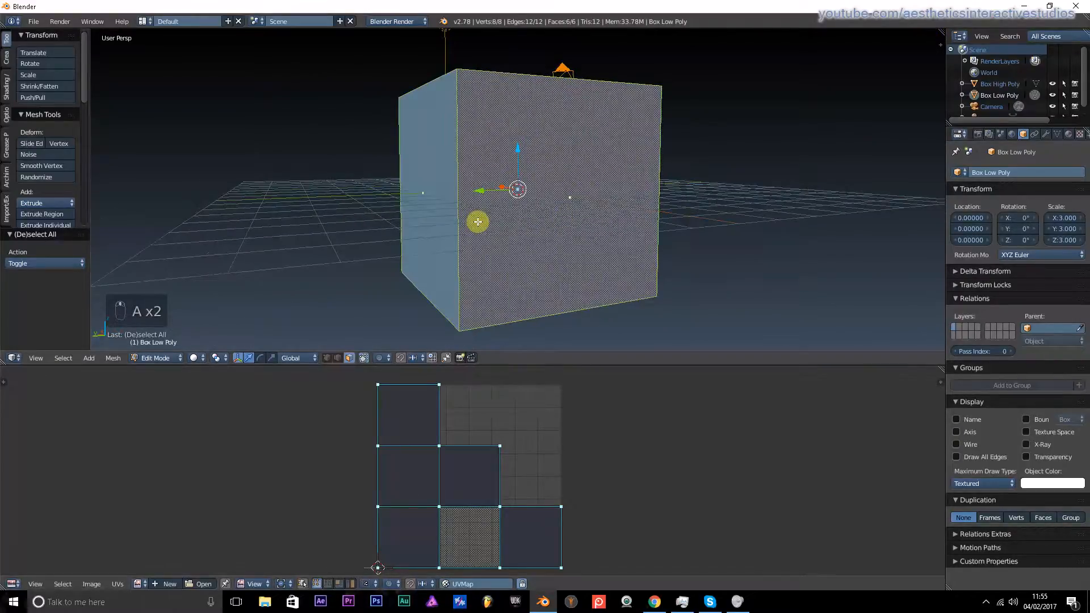
{"action": "middle_click_drag", "start_coordinate": [478, 222], "coordinate": [539, 229]}
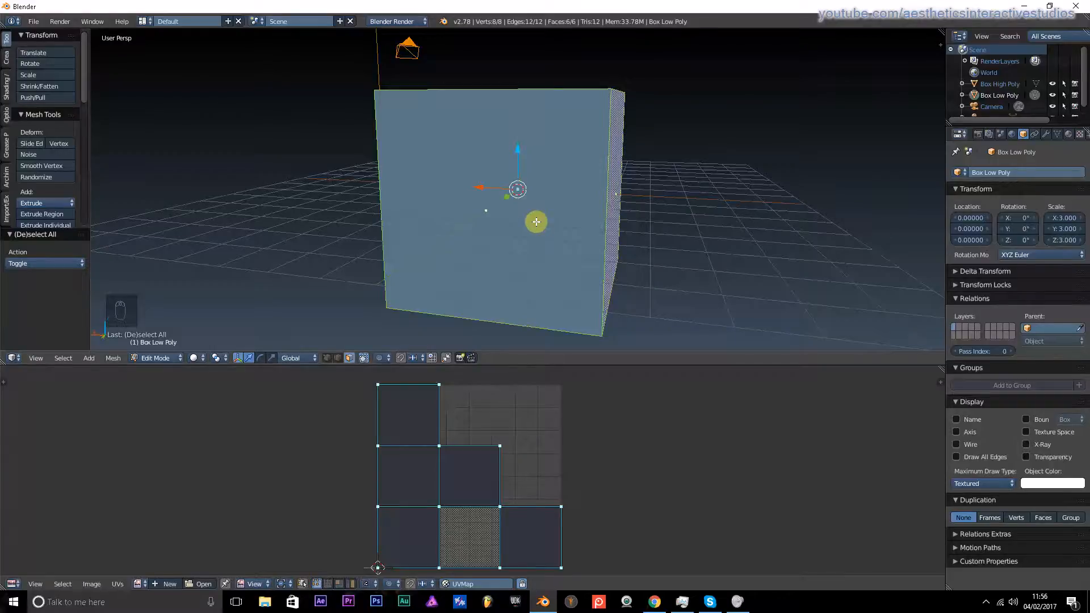
{"action": "middle_click_drag", "start_coordinate": [713, 197], "coordinate": [556, 213]}
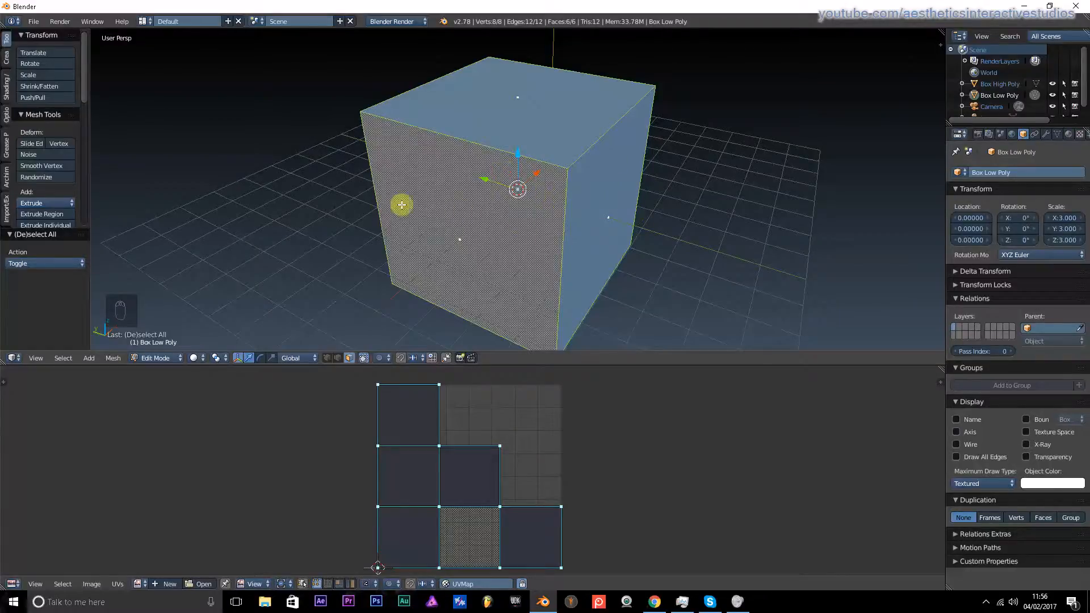
{"action": "middle_click_drag", "start_coordinate": [379, 202], "coordinate": [565, 58]}
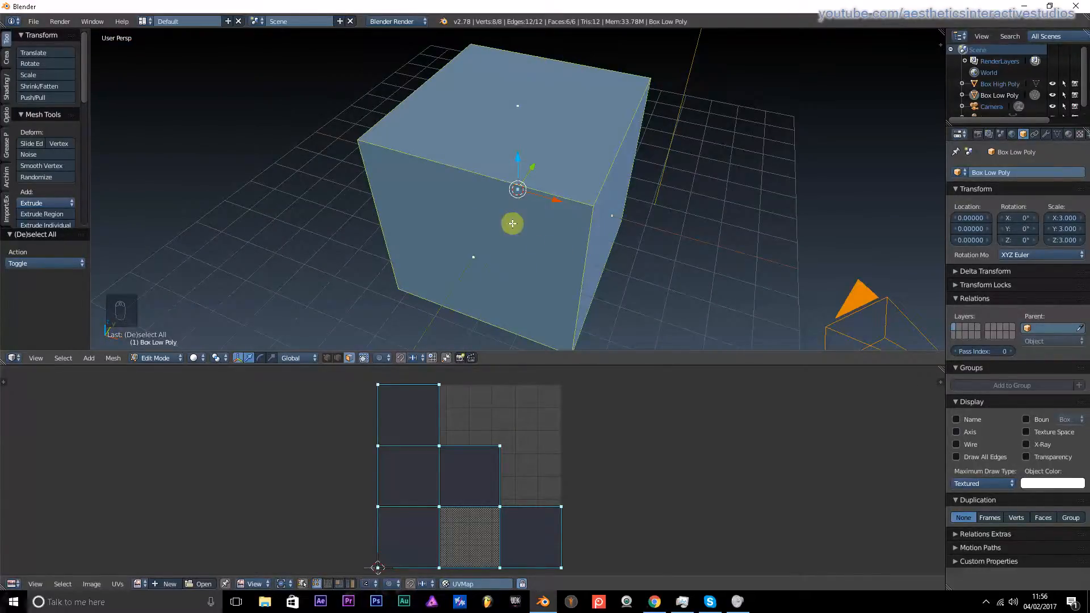
{"action": "middle_click_drag", "start_coordinate": [414, 174], "coordinate": [579, 145]}
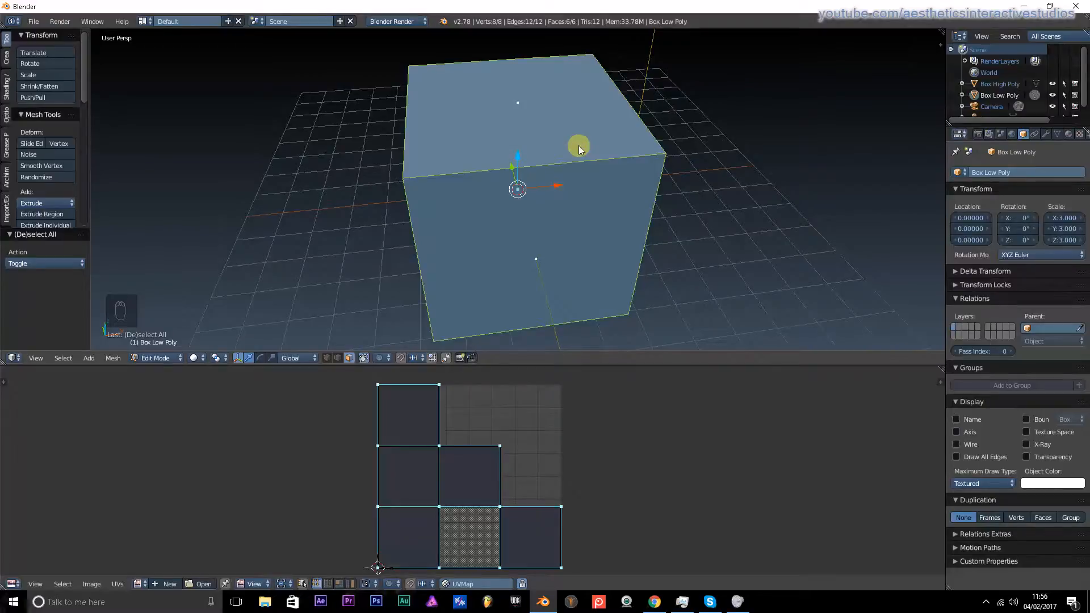
- Hide Box Low Poly and examine the geometry and UV layout of Box High Poly in Edit Mode
{"action": "key", "text": "Tab"}
{"action": "left_click", "coordinate": [998, 84]}
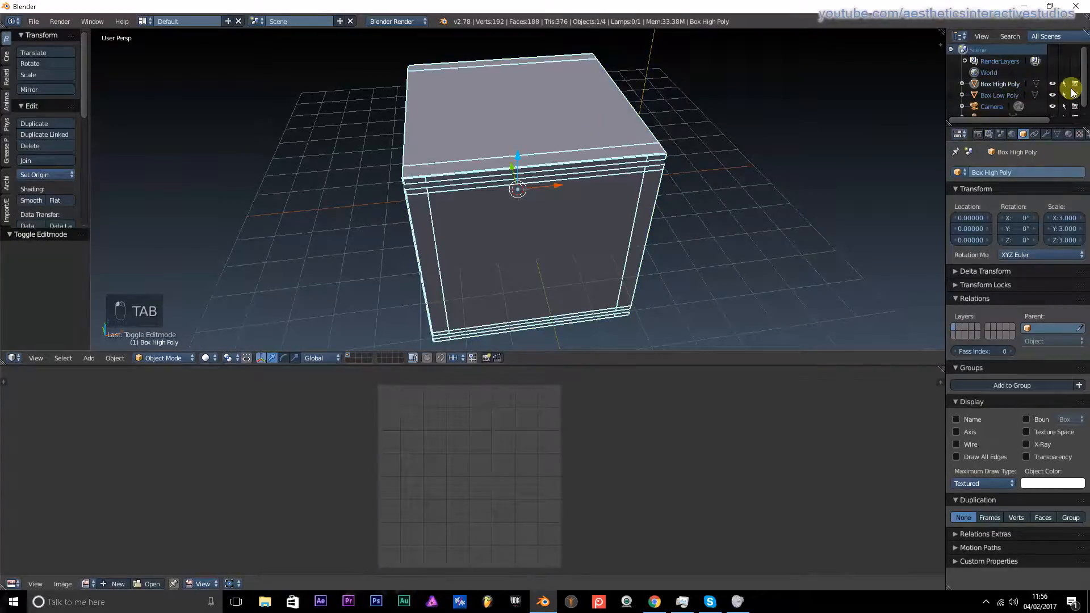
{"action": "left_click", "coordinate": [1052, 95]}
{"action": "scroll", "coordinate": [493, 263], "scroll_direction": "up", "scroll_amount": 3}
{"action": "middle_click_drag", "start_coordinate": [493, 263], "coordinate": [667, 225]}
{"action": "scroll", "coordinate": [488, 193], "scroll_direction": "down", "scroll_amount": 3}
{"action": "key", "text": "Tab"}
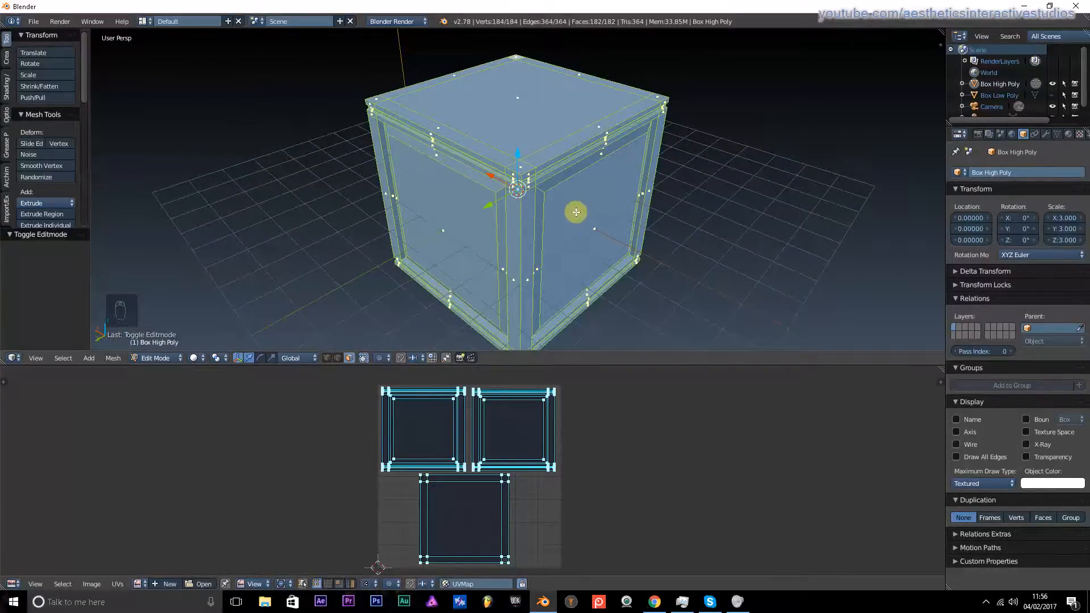
- Check the material and texture settings of Box High Poly
{"action": "middle_click_drag", "start_coordinate": [708, 129], "coordinate": [565, 130]}
{"action": "left_click", "coordinate": [1068, 135]}
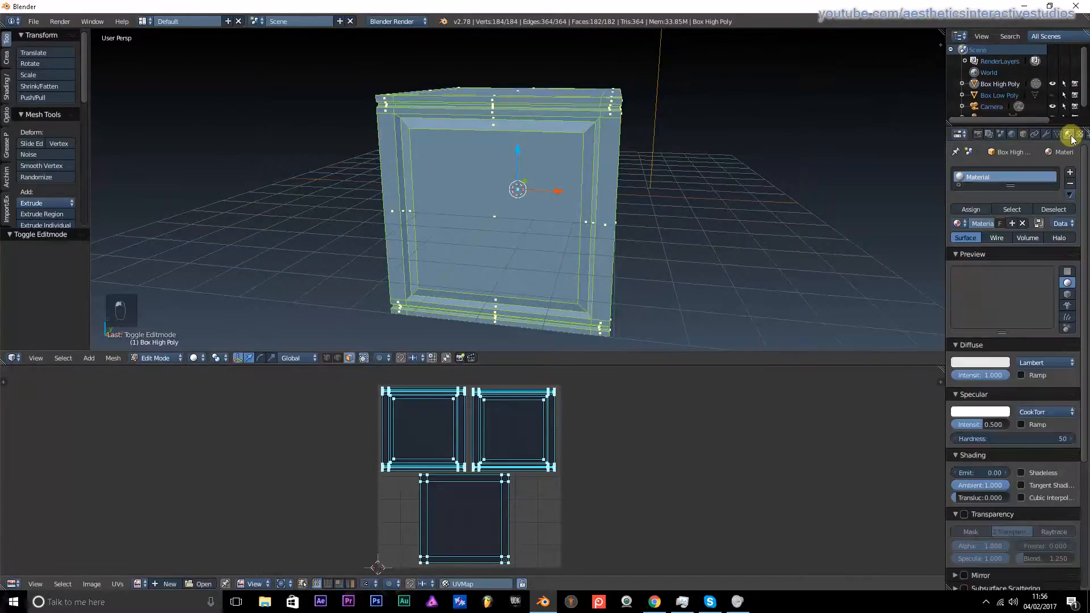
{"action": "left_click", "coordinate": [1079, 135]}
{"action": "left_click", "coordinate": [1068, 135]}
{"action": "middle_click_drag", "start_coordinate": [448, 194], "coordinate": [504, 214]}
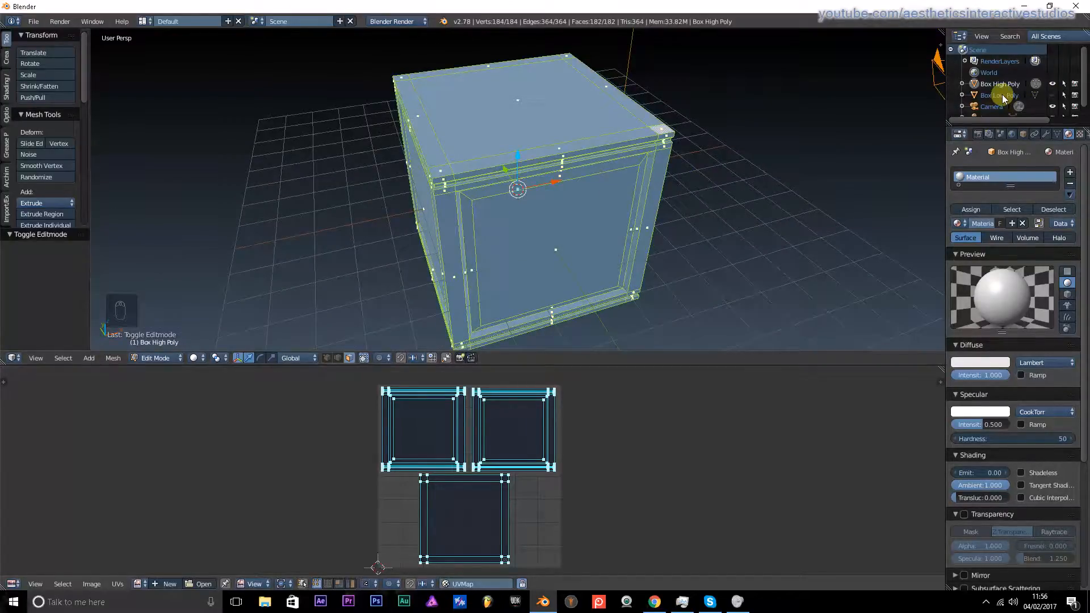
- Select Box Low Poly, make it visible again and bring up its UV layout in Edit Mode
{"action": "left_click", "coordinate": [1003, 94]}
{"action": "left_click", "coordinate": [1053, 95]}
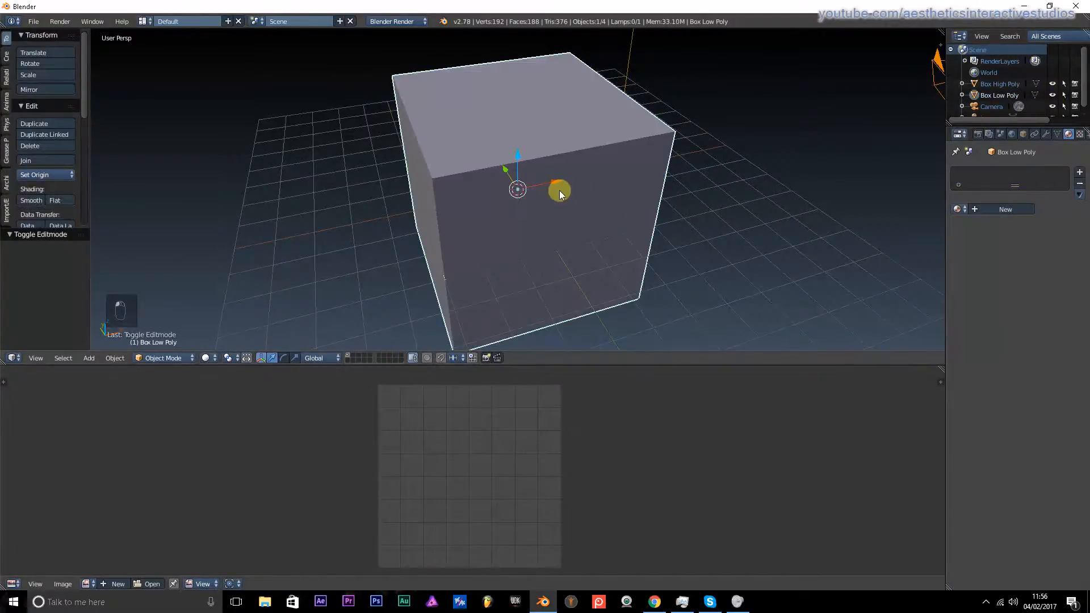
{"action": "middle_click_drag", "start_coordinate": [560, 190], "coordinate": [468, 186]}
{"action": "scroll", "coordinate": [469, 184], "scroll_direction": "up", "scroll_amount": 4}
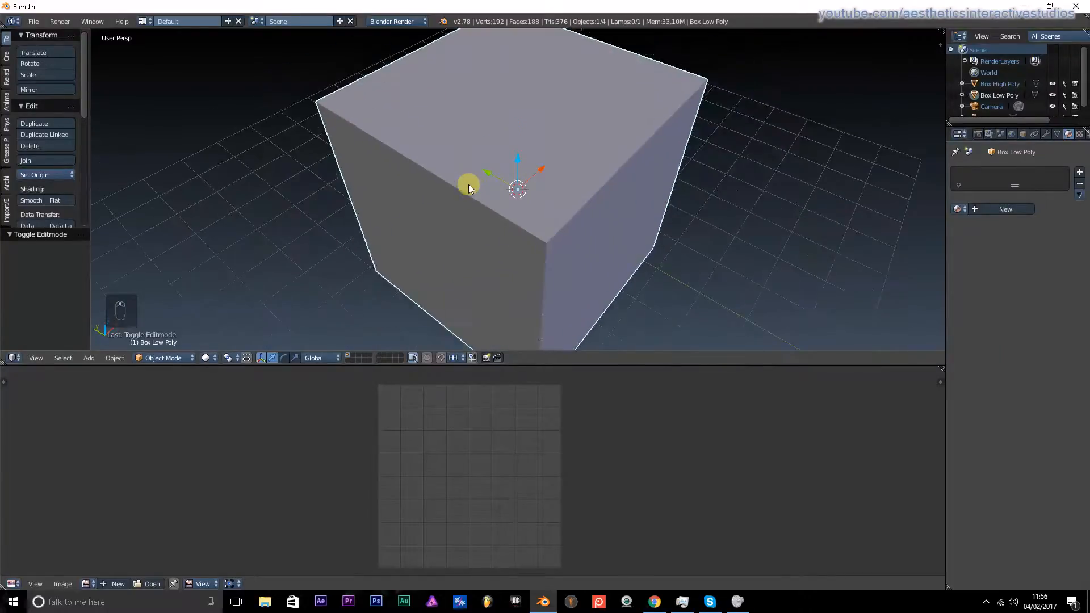
{"action": "scroll", "coordinate": [469, 184], "scroll_direction": "down", "scroll_amount": 5}
{"action": "key", "text": "Tab"}
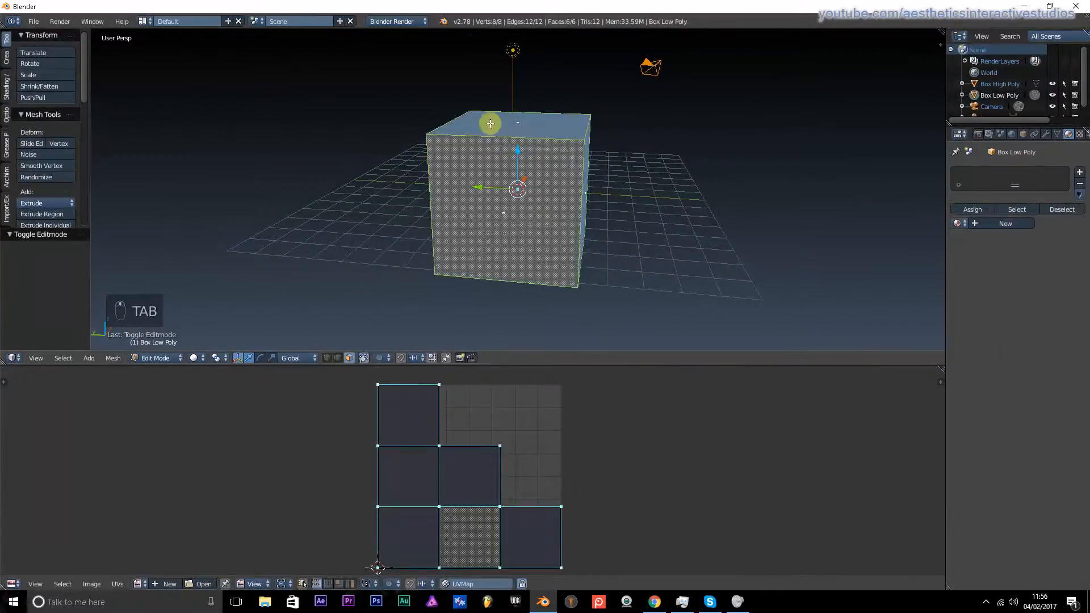
- Select Box High Poly, add Box Low Poly as the active object, and show the bake settings
{"action": "left_click", "coordinate": [1002, 85]}
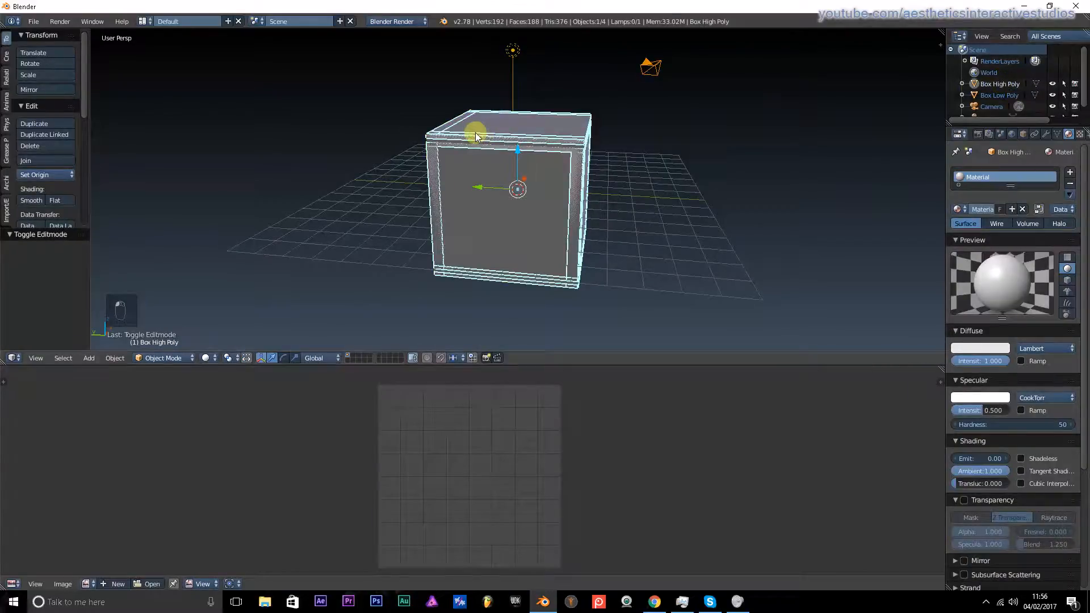
{"action": "right_click", "coordinate": [464, 167], "text": "shift"}
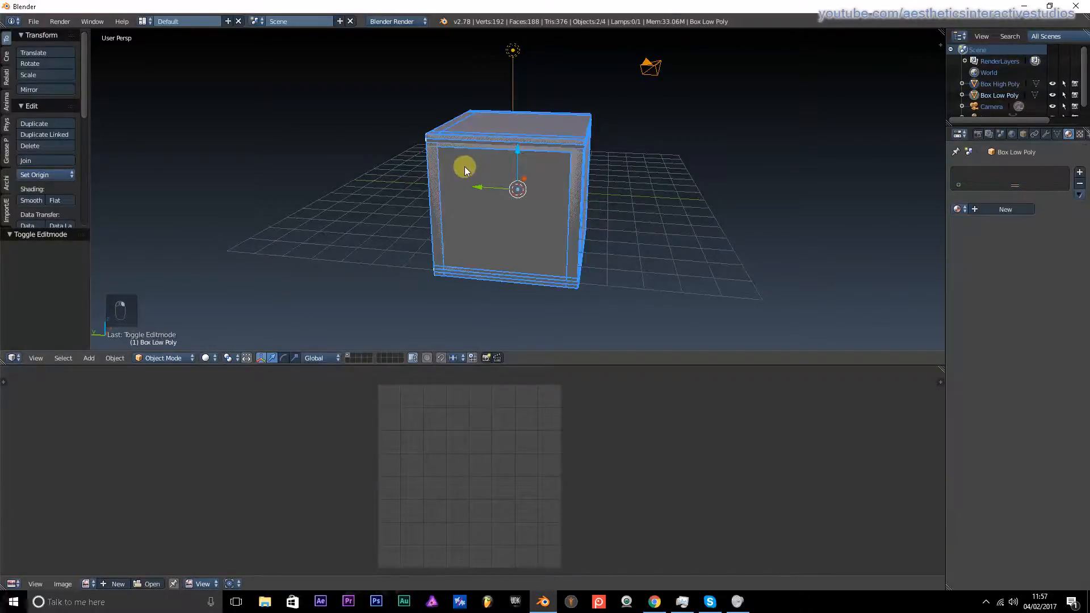
{"action": "left_click", "coordinate": [978, 135]}
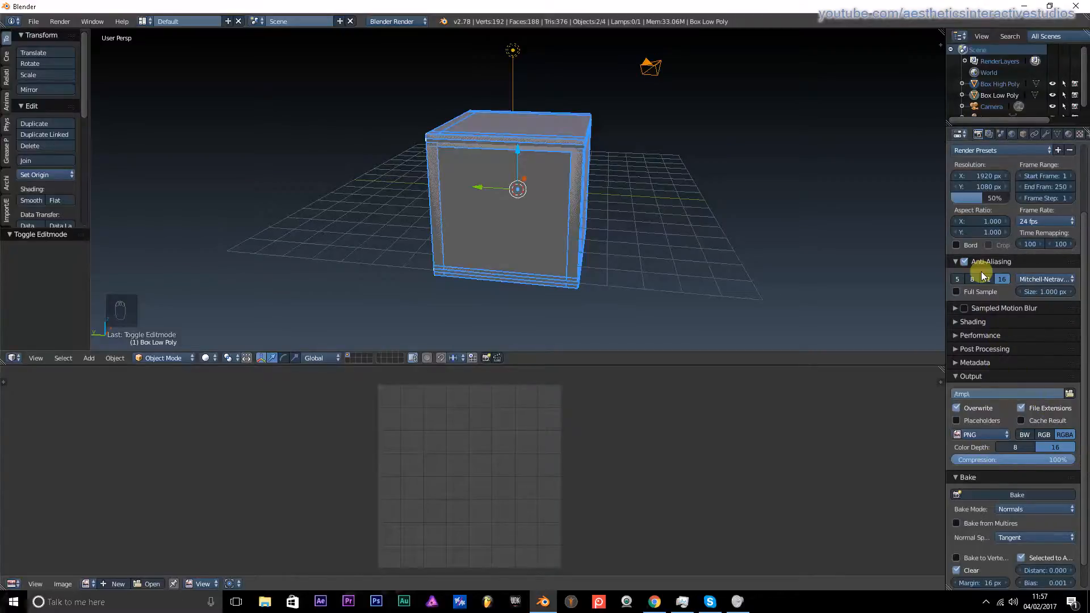
{"action": "scroll", "coordinate": [1016, 432], "scroll_direction": "down", "scroll_amount": 2}
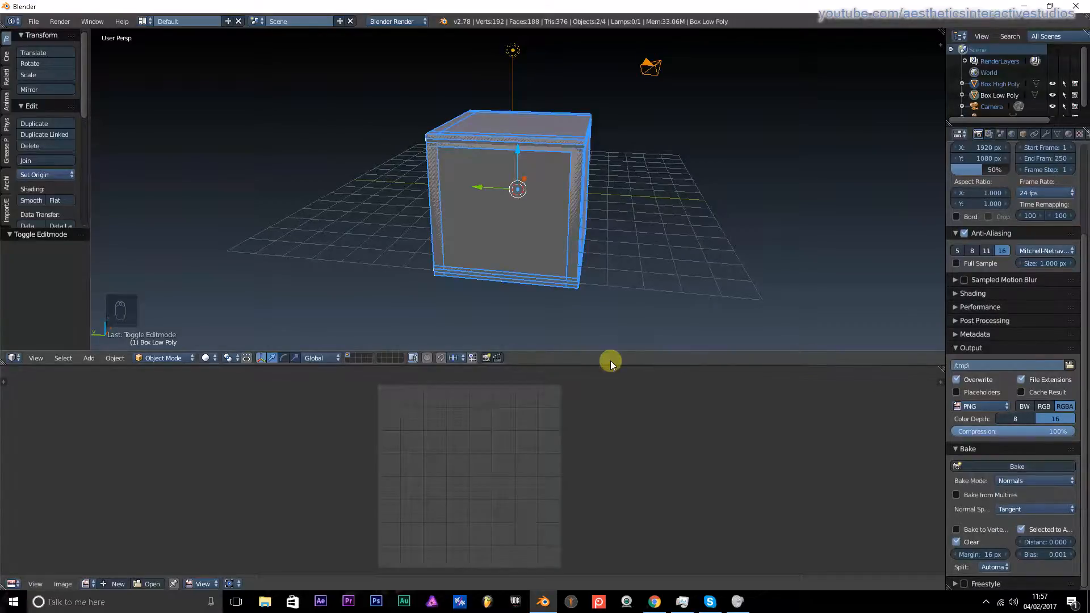
- Bring up Box Low Poly's UV layout in Edit Mode and set up a new image 2048 px wide and 2048 px high
{"action": "scroll", "coordinate": [521, 190], "scroll_direction": "up", "scroll_amount": 4}
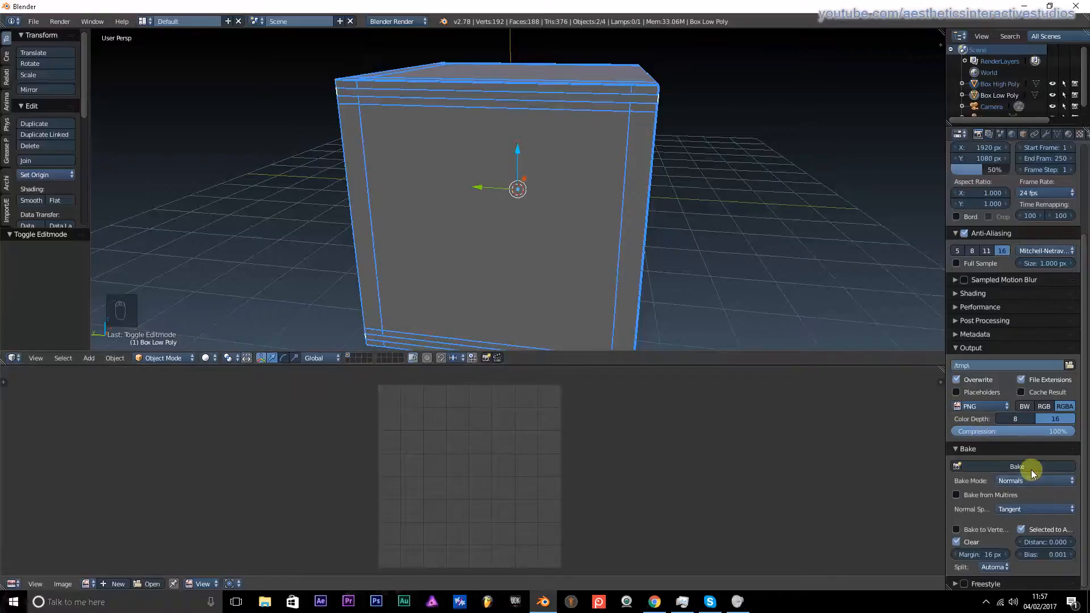
{"action": "key", "text": "Tab"}
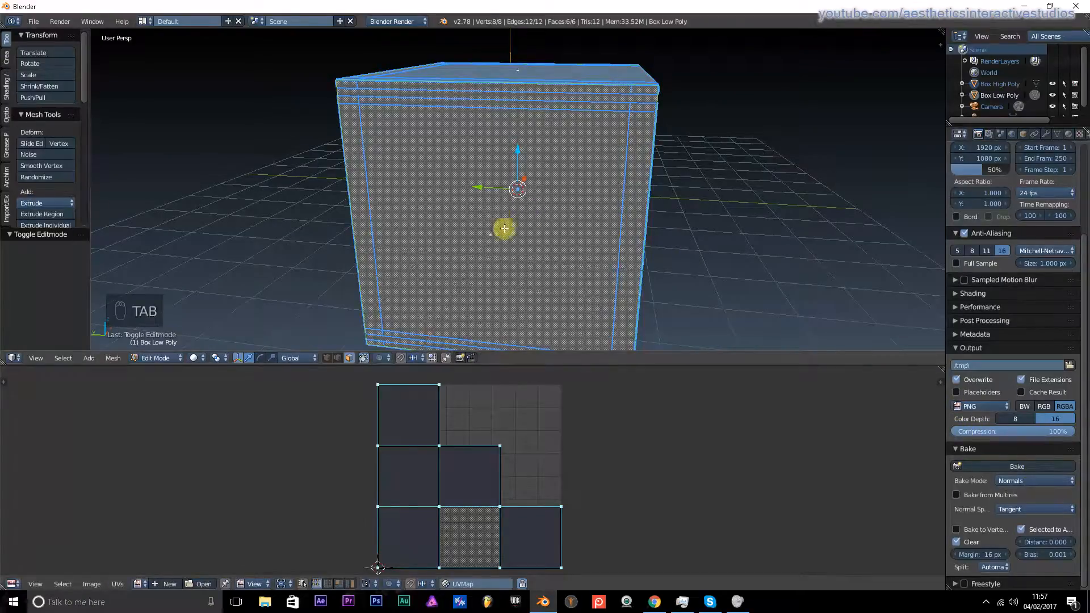
{"action": "left_click", "coordinate": [160, 585]}
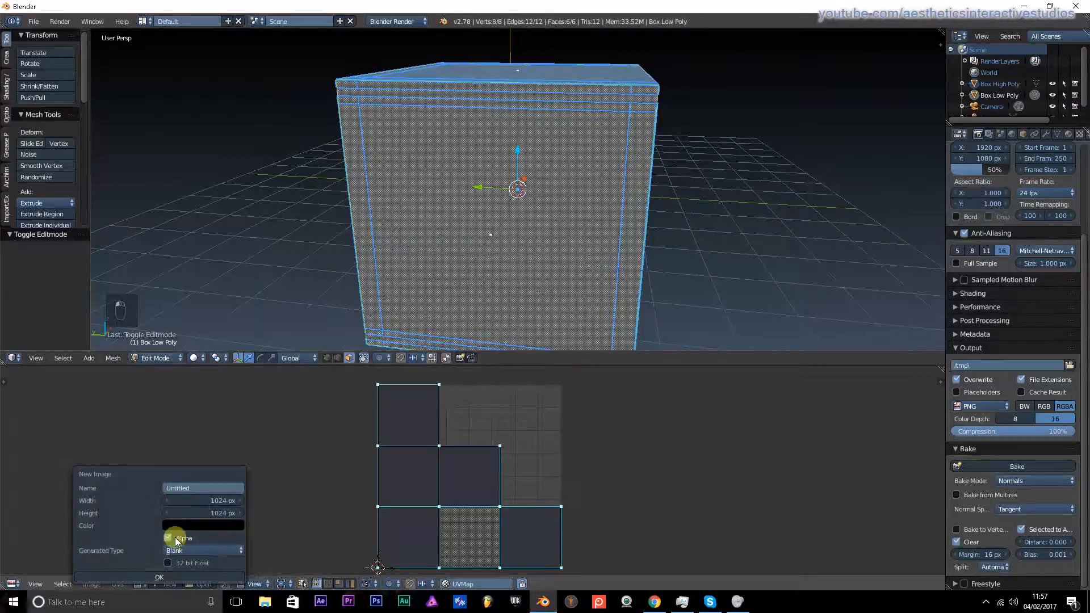
{"action": "left_click", "coordinate": [201, 501]}
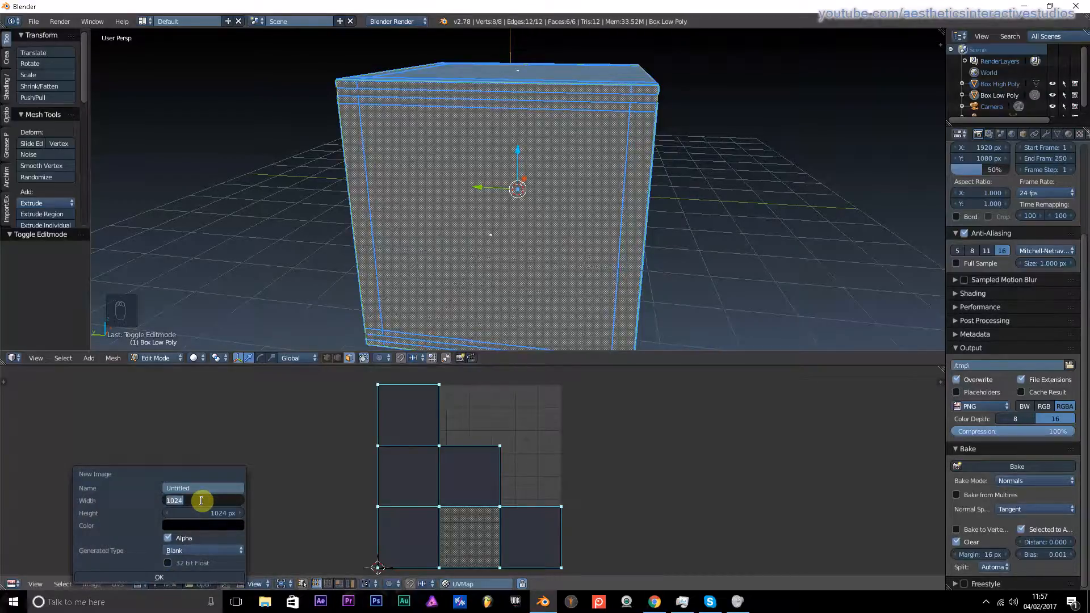
{"action": "type", "text": "2048"}
{"action": "key", "text": "Tab"}
{"action": "type", "text": "2"}
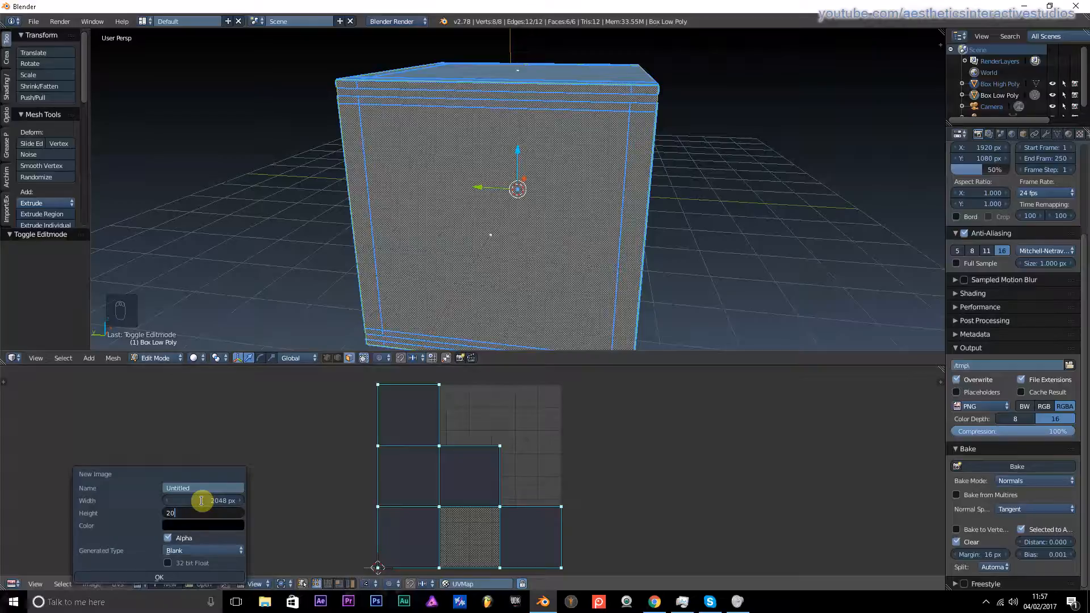
{"action": "type", "text": "048"}
{"action": "key", "text": "Return"}
- Name the new image Box_Normal, enable 32 bit Float and create it
{"action": "left_click", "coordinate": [219, 484]}
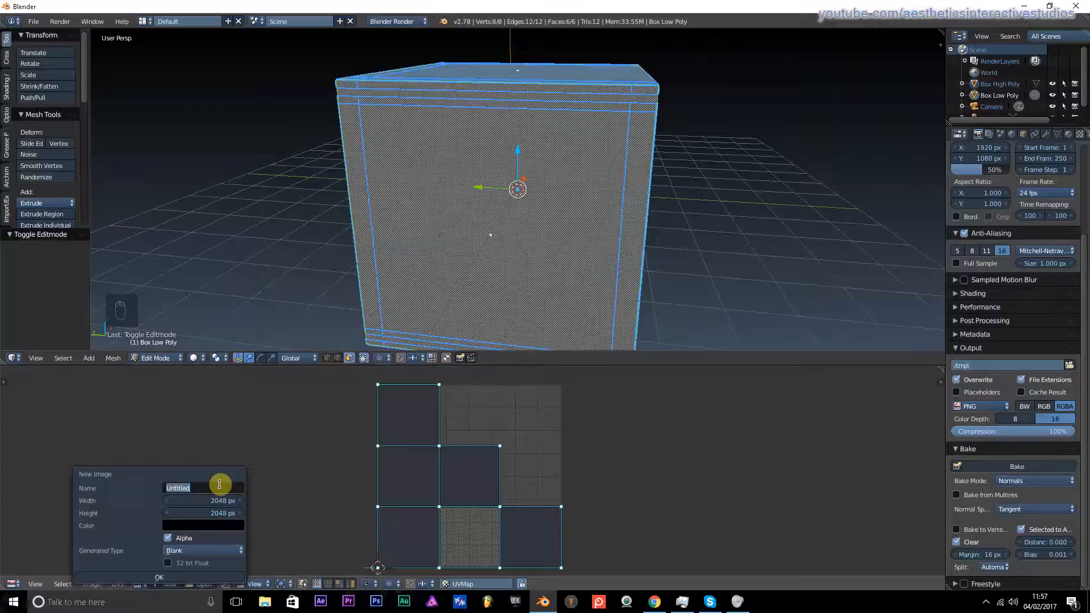
{"action": "type", "text": "Box_n"}
{"action": "key", "text": "BackSpace"}
{"action": "type", "text": "Normal"}
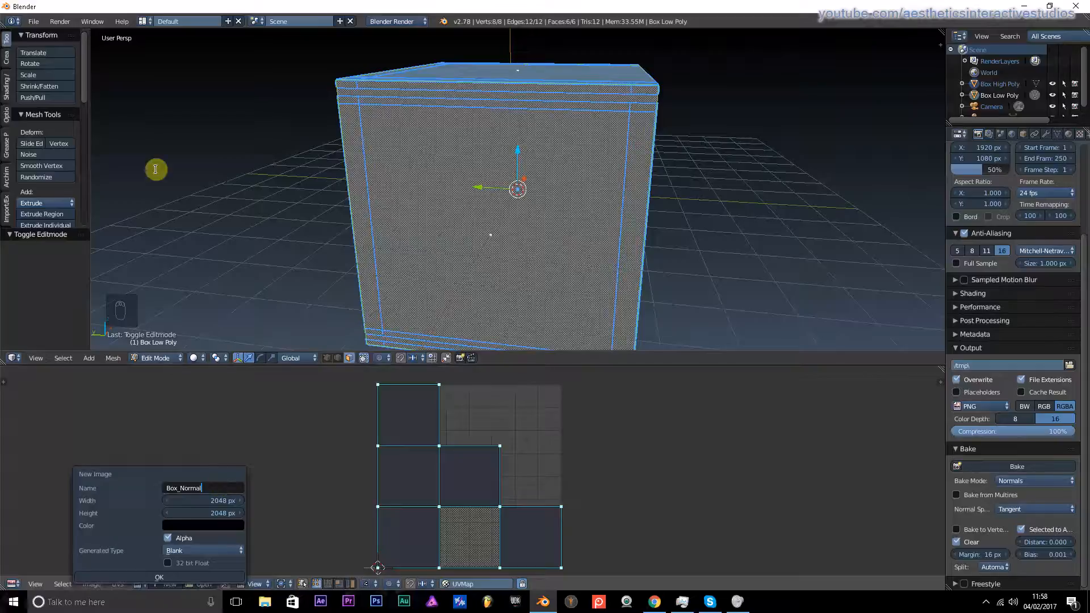
{"action": "key", "text": "Return"}
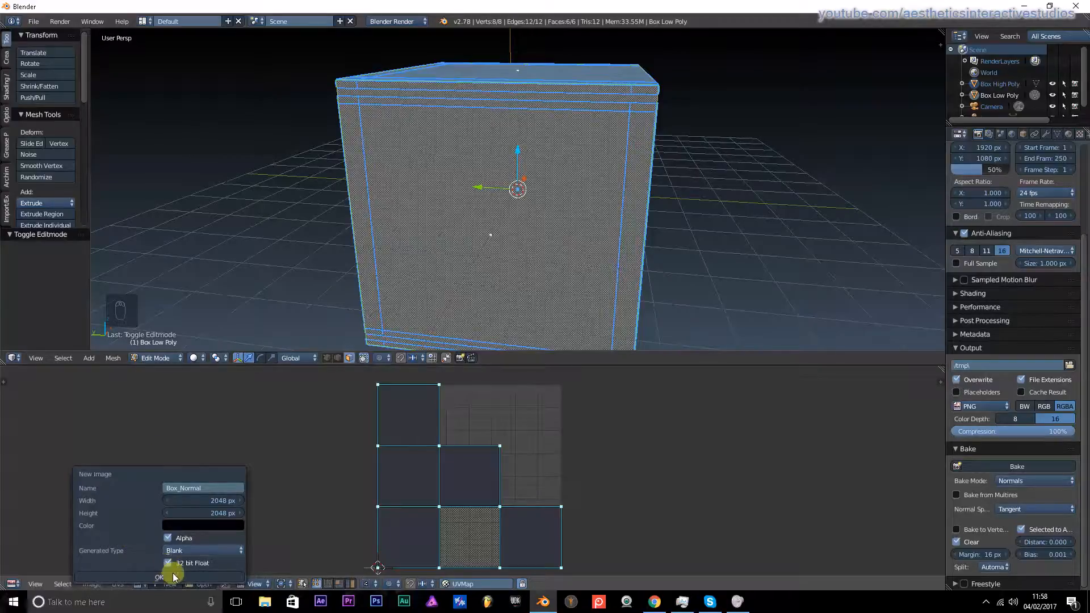
{"action": "left_click", "coordinate": [161, 577]}
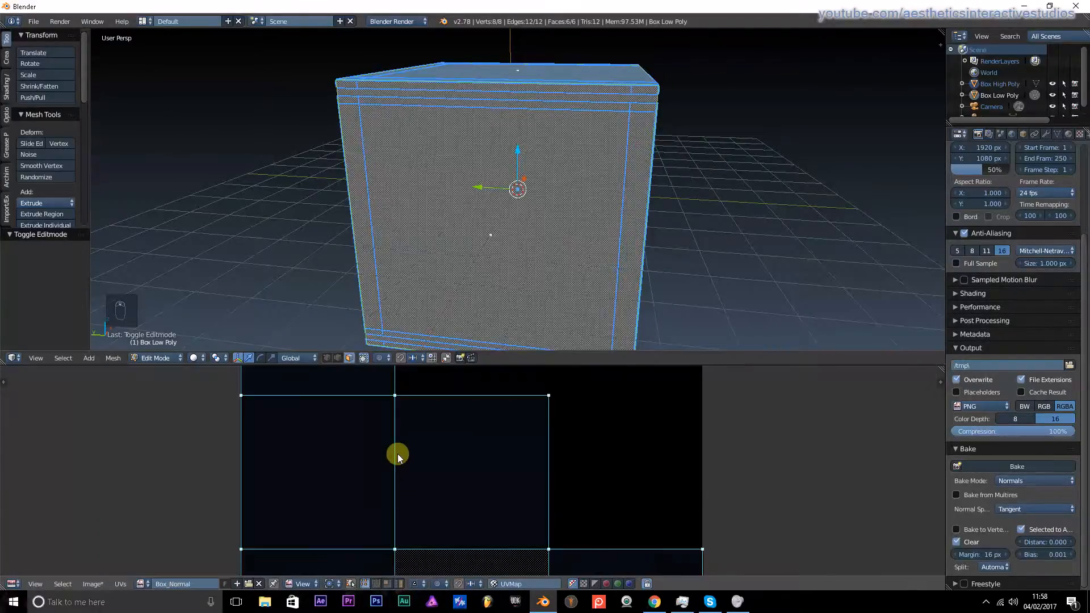
- Bake the high-poly tangent normals into Box_Normal and look over the baked map beneath the UV layout
{"action": "scroll", "coordinate": [397, 454], "scroll_direction": "down", "scroll_amount": 4}
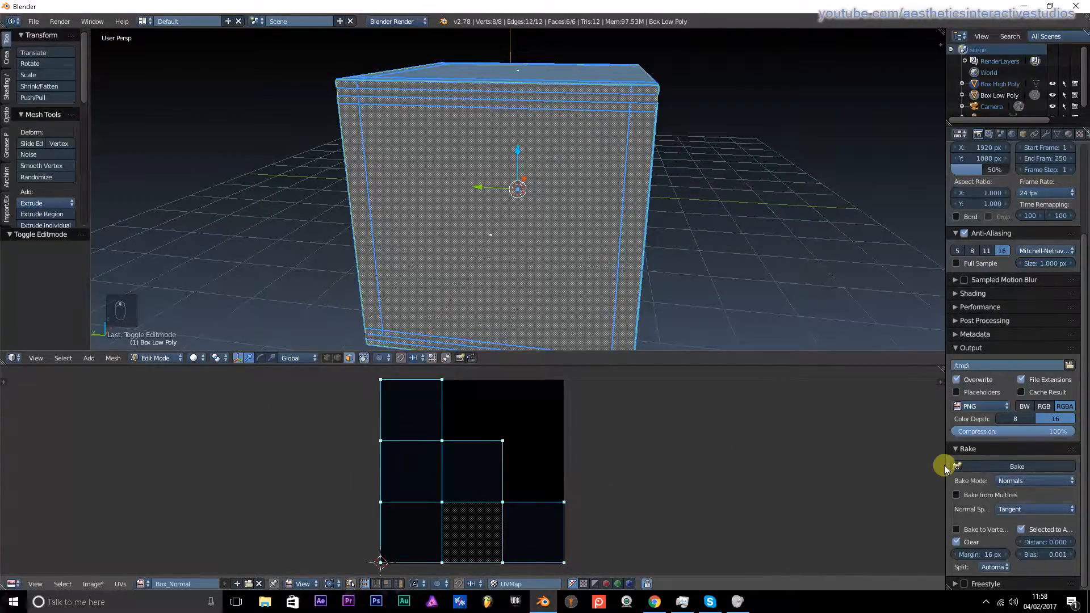
{"action": "left_click", "coordinate": [997, 467]}
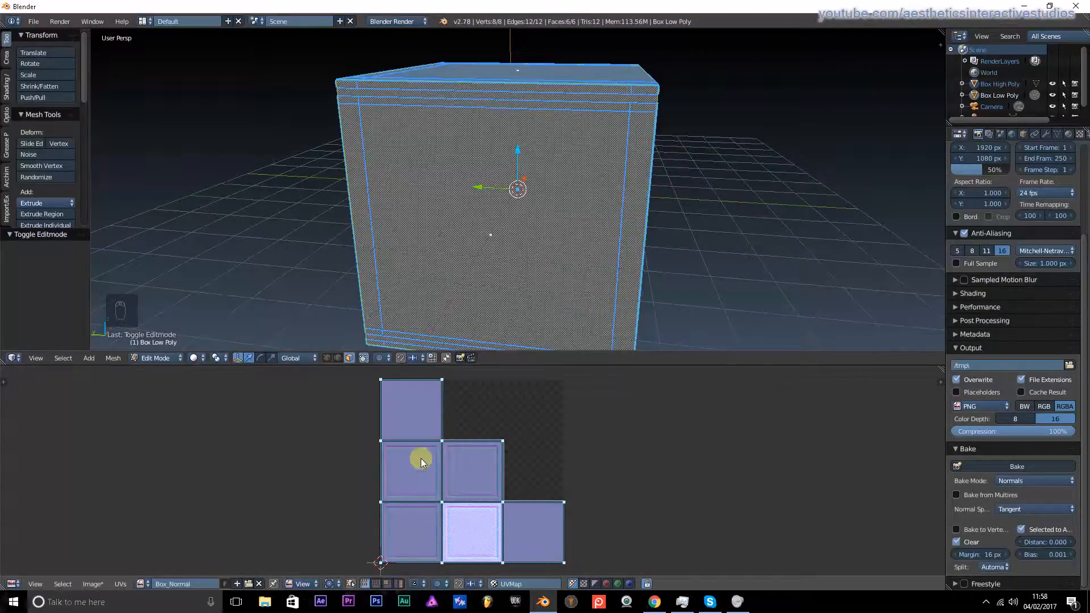
{"action": "scroll", "coordinate": [488, 469], "scroll_direction": "up", "scroll_amount": 8}
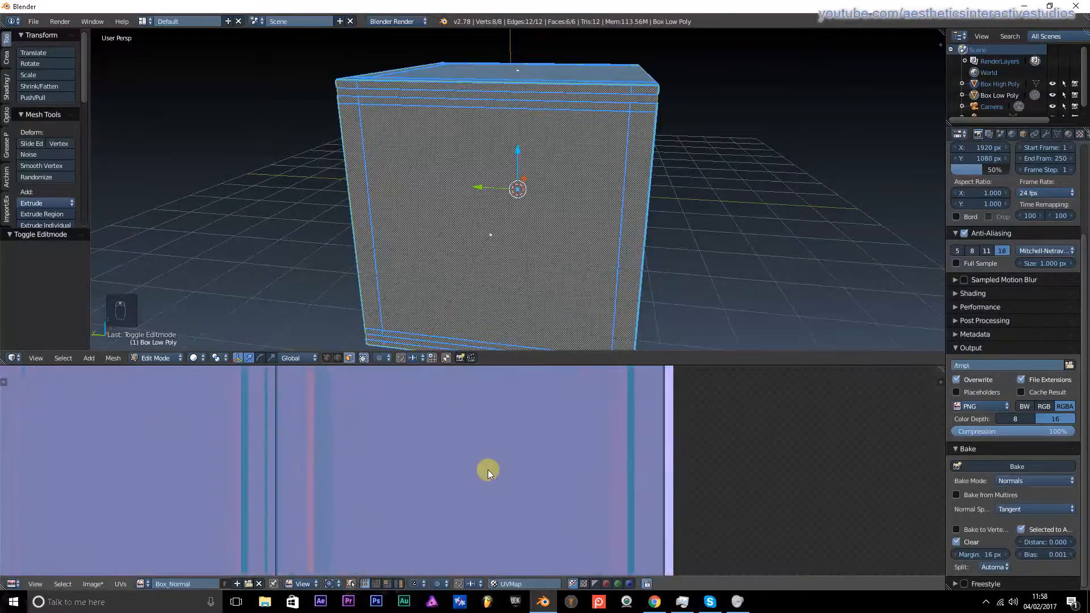
{"action": "scroll", "coordinate": [487, 471], "scroll_direction": "down", "scroll_amount": 5}
{"action": "scroll", "coordinate": [458, 432], "scroll_direction": "up", "scroll_amount": 7}
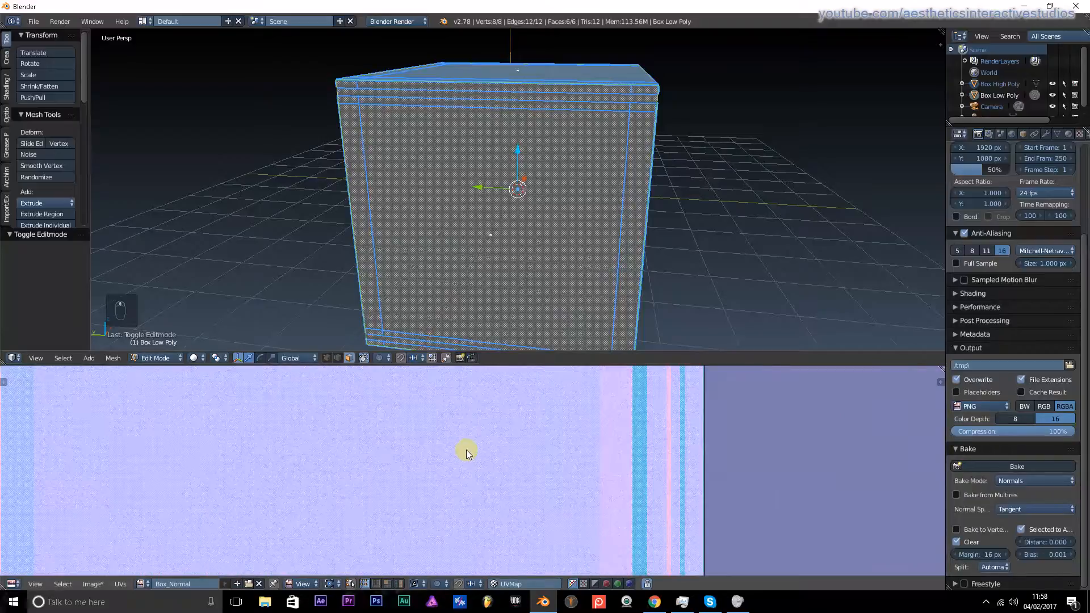
{"action": "scroll", "coordinate": [465, 450], "scroll_direction": "down", "scroll_amount": 4}
{"action": "scroll", "coordinate": [465, 404], "scroll_direction": "down", "scroll_amount": 3}
{"action": "middle_click_drag", "start_coordinate": [464, 404], "coordinate": [498, 506]}
{"action": "scroll", "coordinate": [502, 486], "scroll_direction": "down", "scroll_amount": 2}
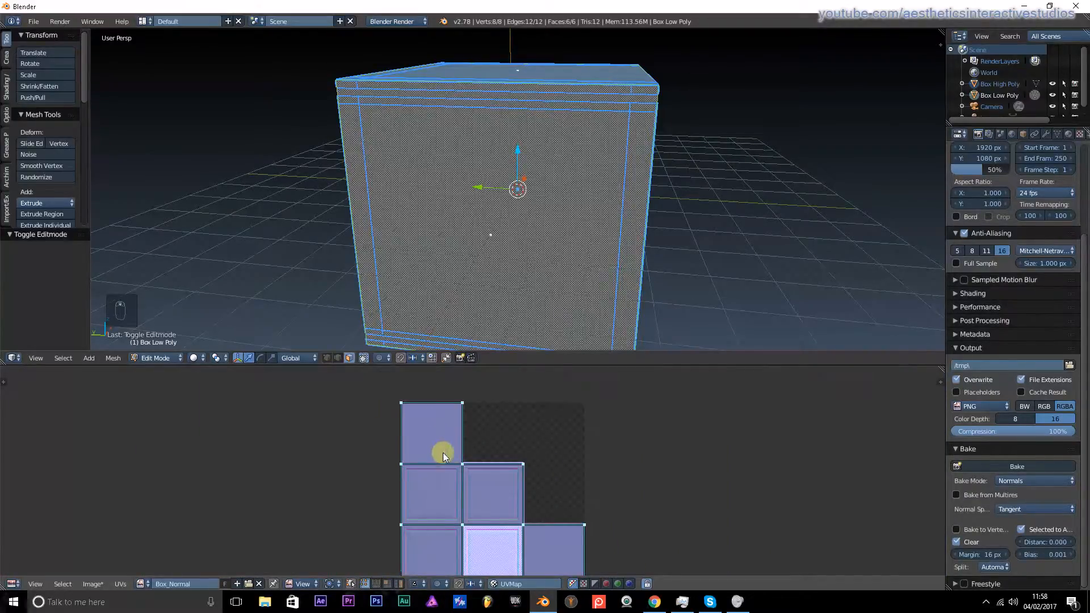
- Return to Object Mode and examine the baked panel bevels and edge grooves in Box_Normal without the UV overlay
{"action": "key", "text": "Tab"}
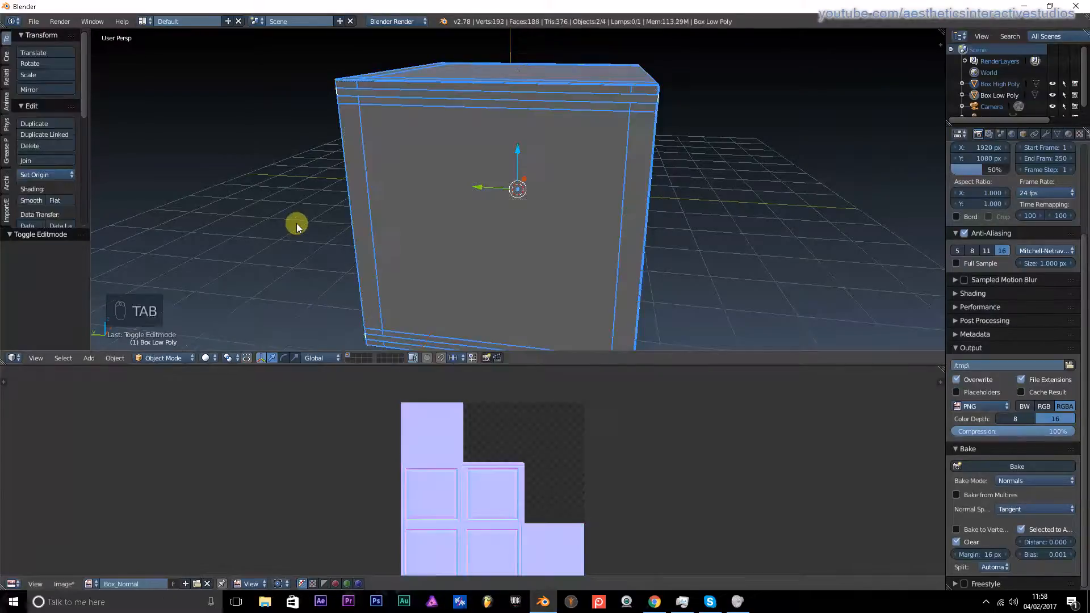
{"action": "scroll", "coordinate": [468, 472], "scroll_direction": "up", "scroll_amount": 1}
{"action": "scroll", "coordinate": [468, 469], "scroll_direction": "up", "scroll_amount": 6}
{"action": "middle_click_drag", "start_coordinate": [400, 455], "coordinate": [502, 369]}
{"action": "scroll", "coordinate": [475, 438], "scroll_direction": "down", "scroll_amount": 2}
{"action": "middle_click_drag", "start_coordinate": [474, 437], "coordinate": [624, 443]}
{"action": "scroll", "coordinate": [503, 447], "scroll_direction": "up", "scroll_amount": 5}
{"action": "scroll", "coordinate": [454, 404], "scroll_direction": "down", "scroll_amount": 3}
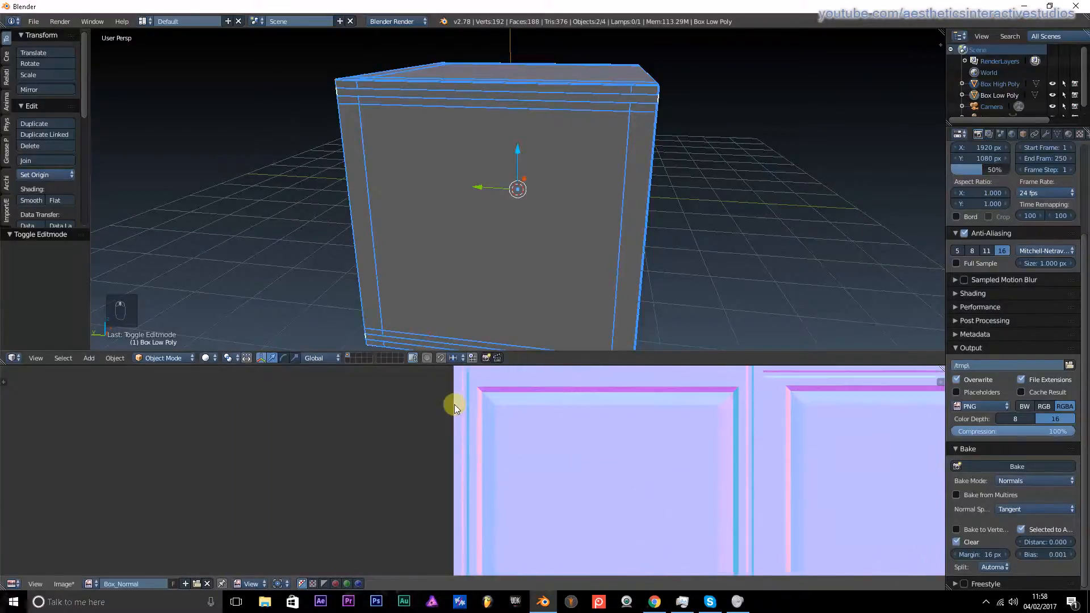
{"action": "middle_click_drag", "start_coordinate": [454, 404], "coordinate": [457, 283]}
{"action": "scroll", "coordinate": [475, 480], "scroll_direction": "up", "scroll_amount": 5}
{"action": "middle_click_drag", "start_coordinate": [474, 480], "coordinate": [475, 363]}
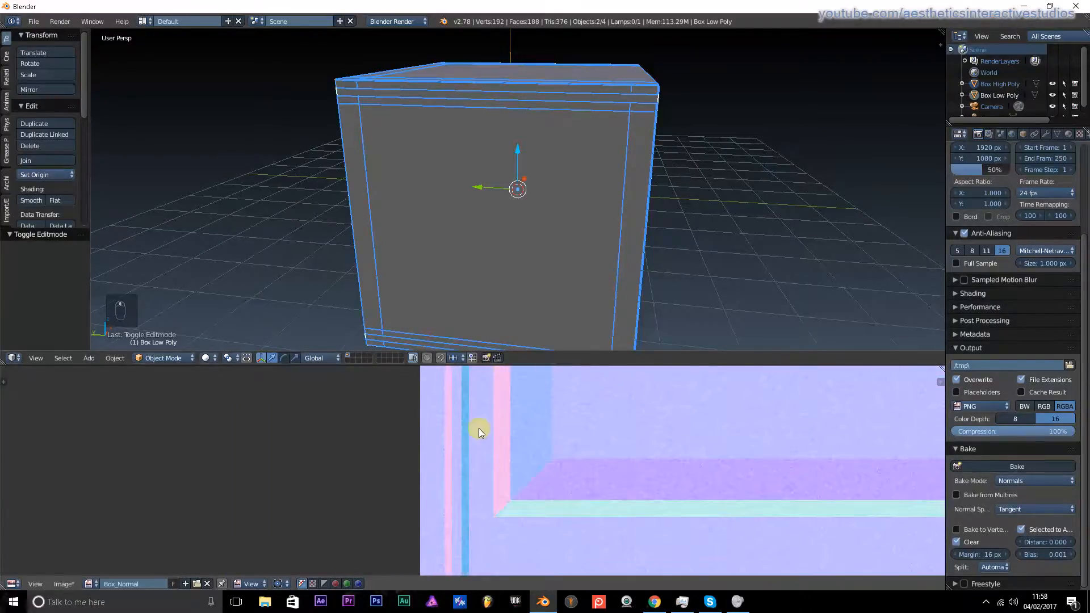
{"action": "scroll", "coordinate": [472, 465], "scroll_direction": "down", "scroll_amount": 3}
{"action": "scroll", "coordinate": [464, 445], "scroll_direction": "down", "scroll_amount": 3}
{"action": "scroll", "coordinate": [431, 437], "scroll_direction": "up", "scroll_amount": 5}
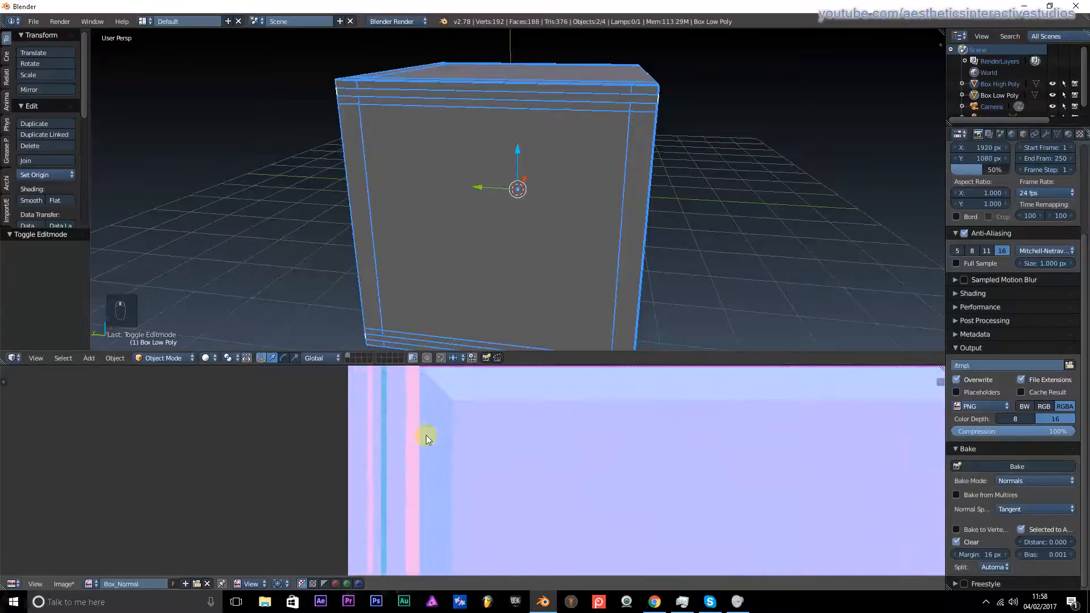
{"action": "scroll", "coordinate": [369, 445], "scroll_direction": "up", "scroll_amount": 2}
{"action": "middle_click_drag", "start_coordinate": [369, 445], "coordinate": [304, 422]}
{"action": "scroll", "coordinate": [320, 444], "scroll_direction": "down", "scroll_amount": 4}
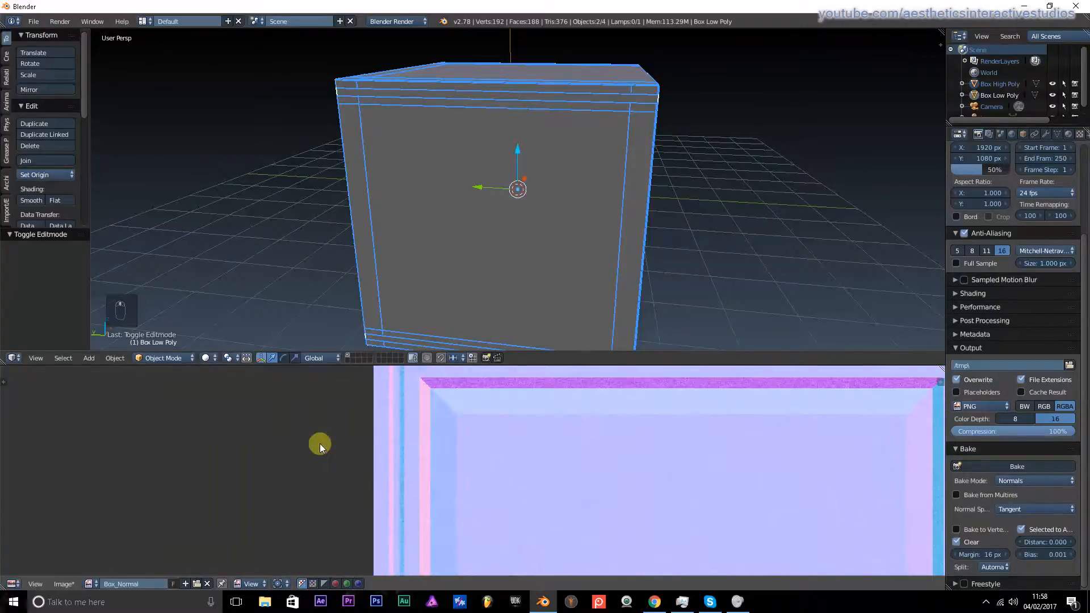
- Examine the fine surface grain and the grooves between neighbouring panels in the baked normal map
{"action": "scroll", "coordinate": [624, 448], "scroll_direction": "up", "scroll_amount": 6}
{"action": "scroll", "coordinate": [589, 435], "scroll_direction": "up", "scroll_amount": 2}
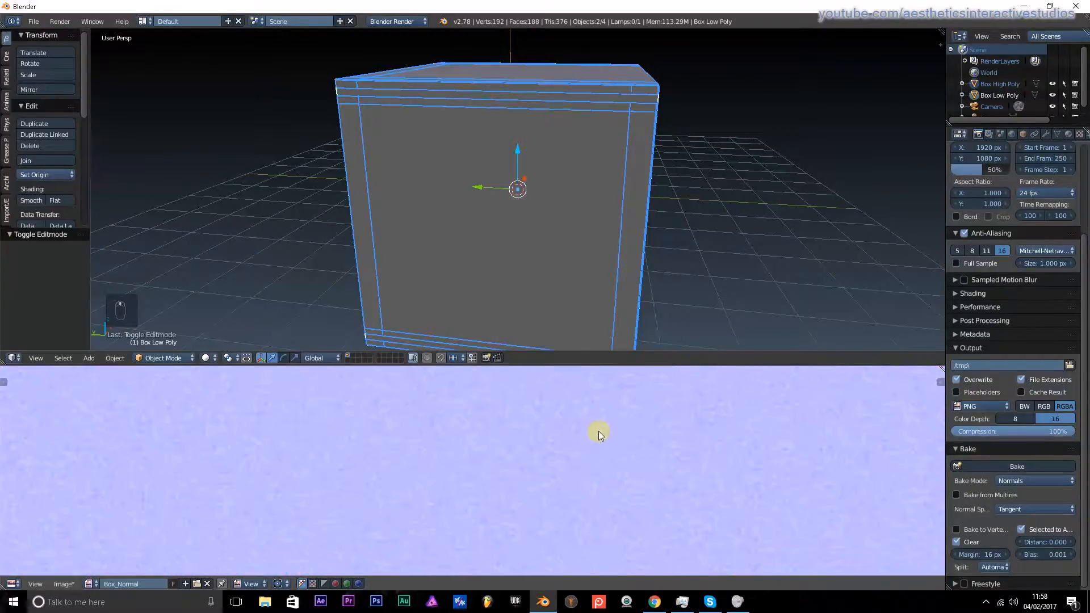
{"action": "scroll", "coordinate": [598, 431], "scroll_direction": "down", "scroll_amount": 4}
{"action": "scroll", "coordinate": [549, 458], "scroll_direction": "up", "scroll_amount": 4}
{"action": "scroll", "coordinate": [621, 424], "scroll_direction": "down", "scroll_amount": 5}
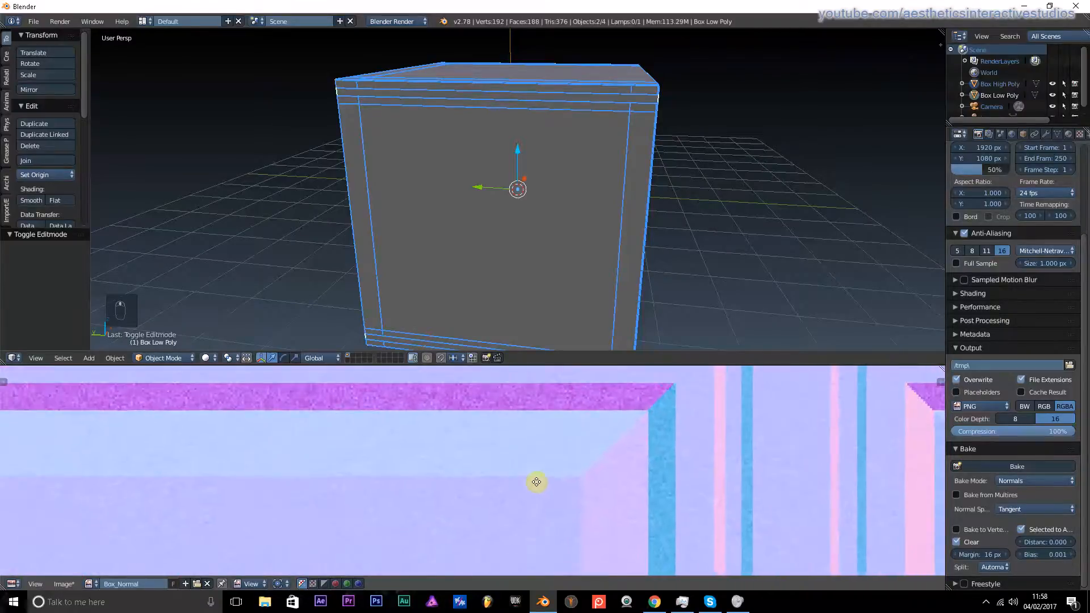
{"action": "scroll", "coordinate": [539, 437], "scroll_direction": "up", "scroll_amount": 5}
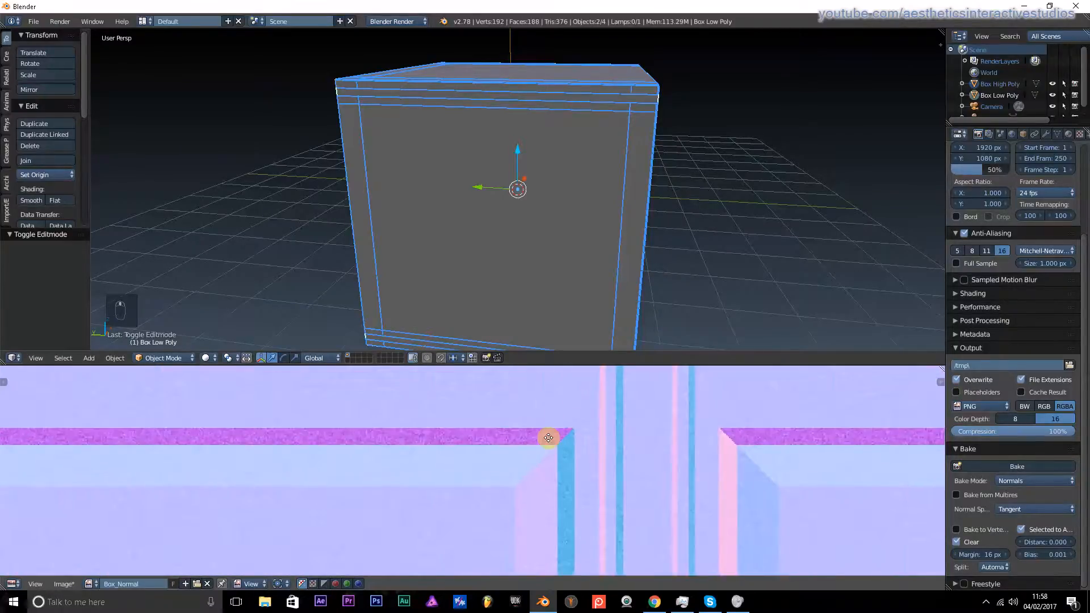
{"action": "scroll", "coordinate": [426, 449], "scroll_direction": "down", "scroll_amount": 4}
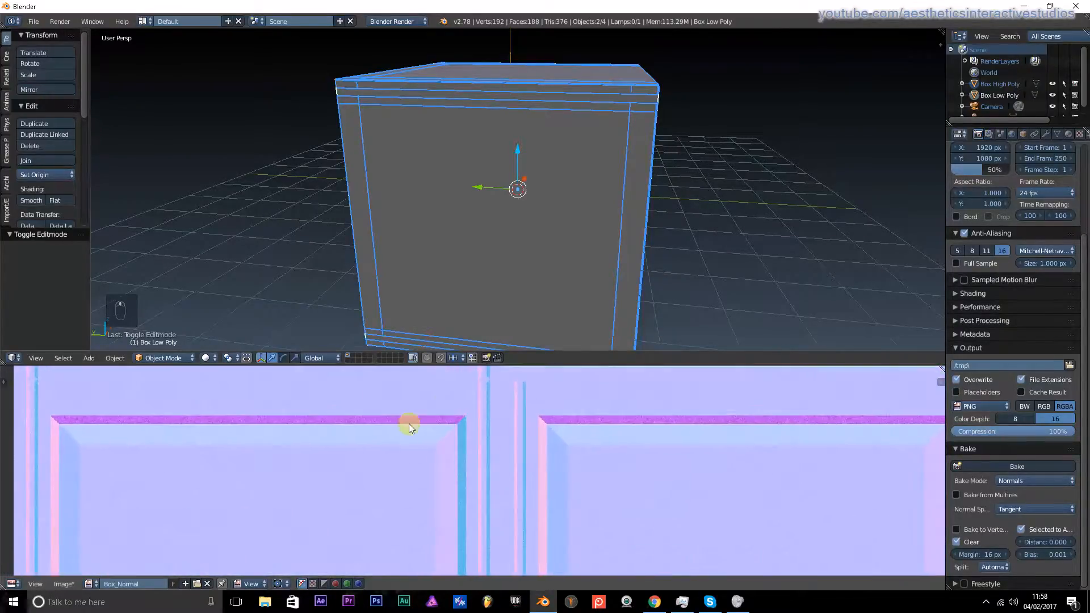
{"action": "scroll", "coordinate": [514, 471], "scroll_direction": "up", "scroll_amount": 5}
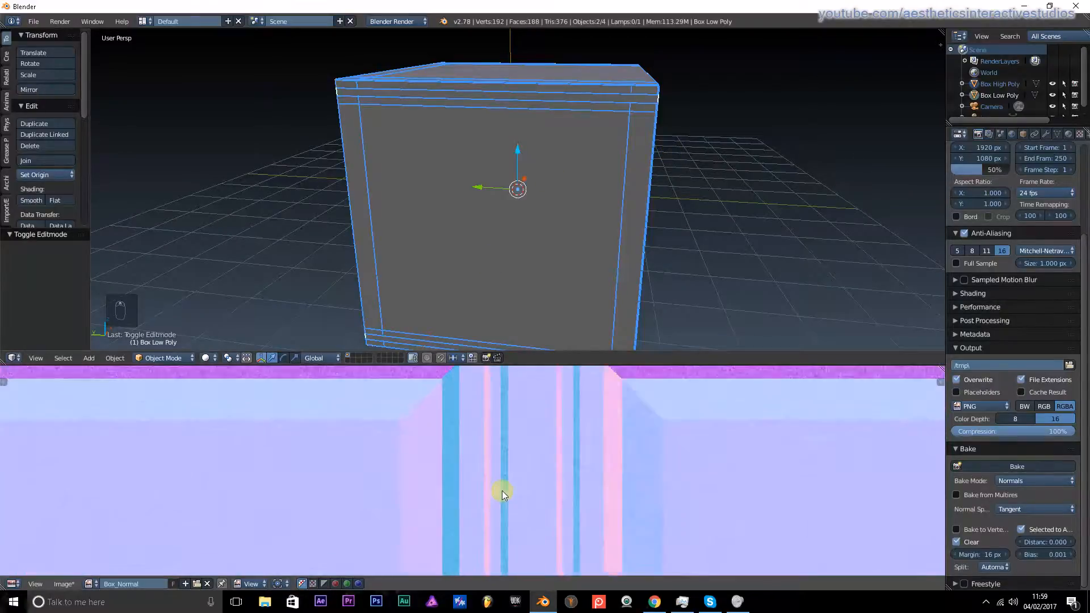
{"action": "scroll", "coordinate": [537, 446], "scroll_direction": "down", "scroll_amount": 4}
{"action": "scroll", "coordinate": [461, 487], "scroll_direction": "up", "scroll_amount": 3}
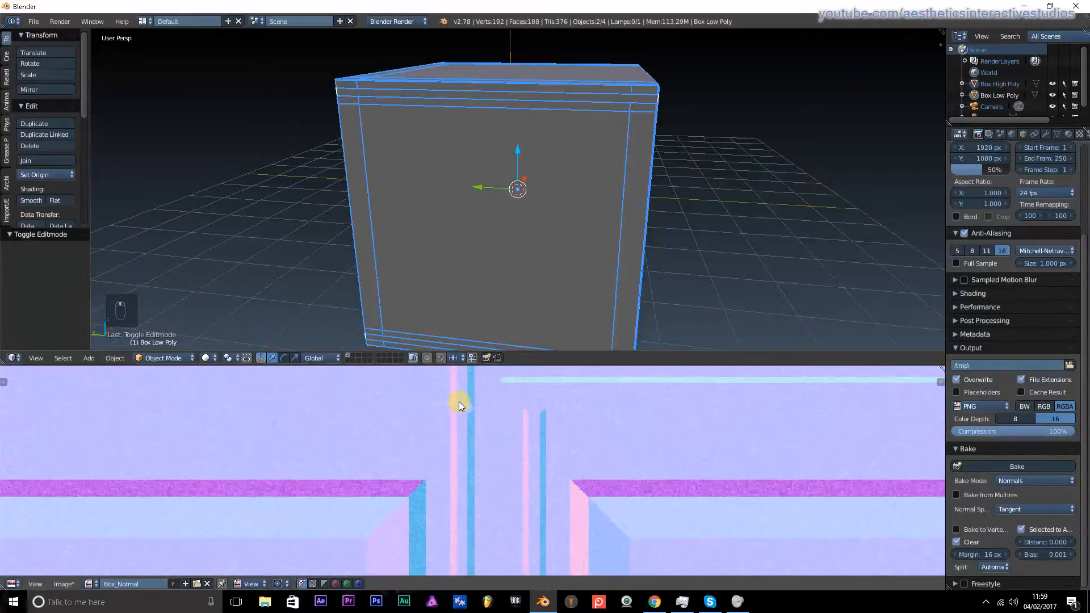
{"action": "scroll", "coordinate": [475, 483], "scroll_direction": "up", "scroll_amount": 3}
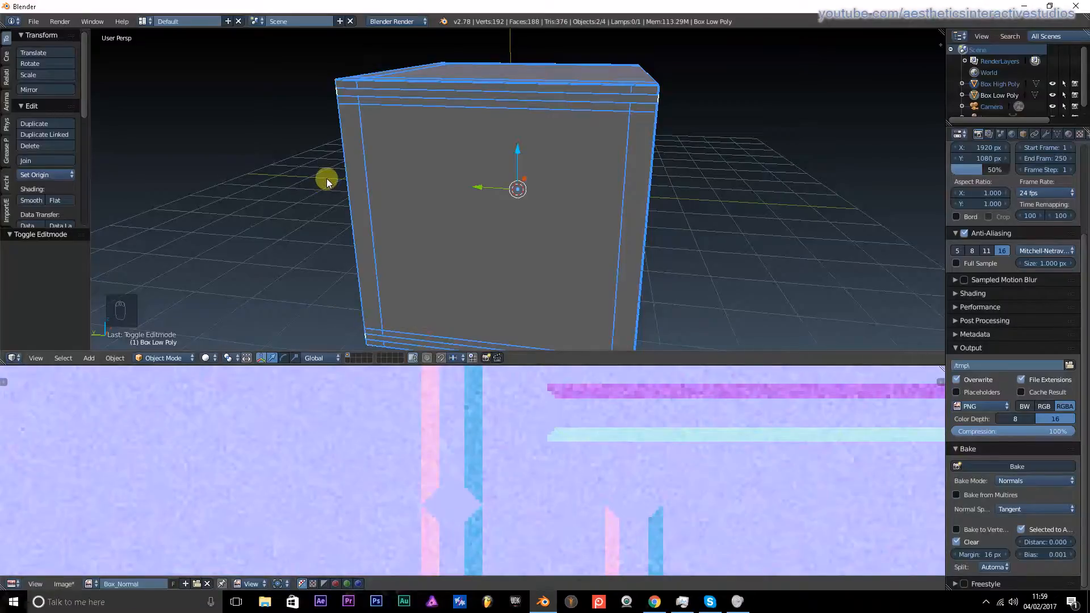
- Compare the baked grooves with Box Low Poly's UV face borders in Edit Mode, then return to Object Mode
{"action": "key", "text": "Tab"}
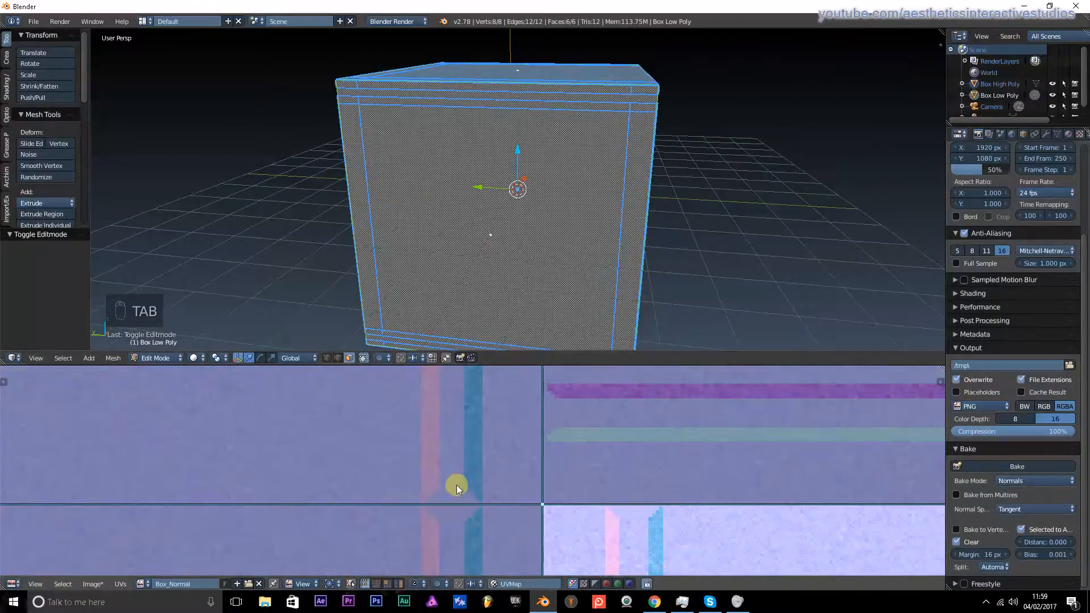
{"action": "scroll", "coordinate": [503, 482], "scroll_direction": "down", "scroll_amount": 3}
{"action": "scroll", "coordinate": [469, 491], "scroll_direction": "up", "scroll_amount": 3}
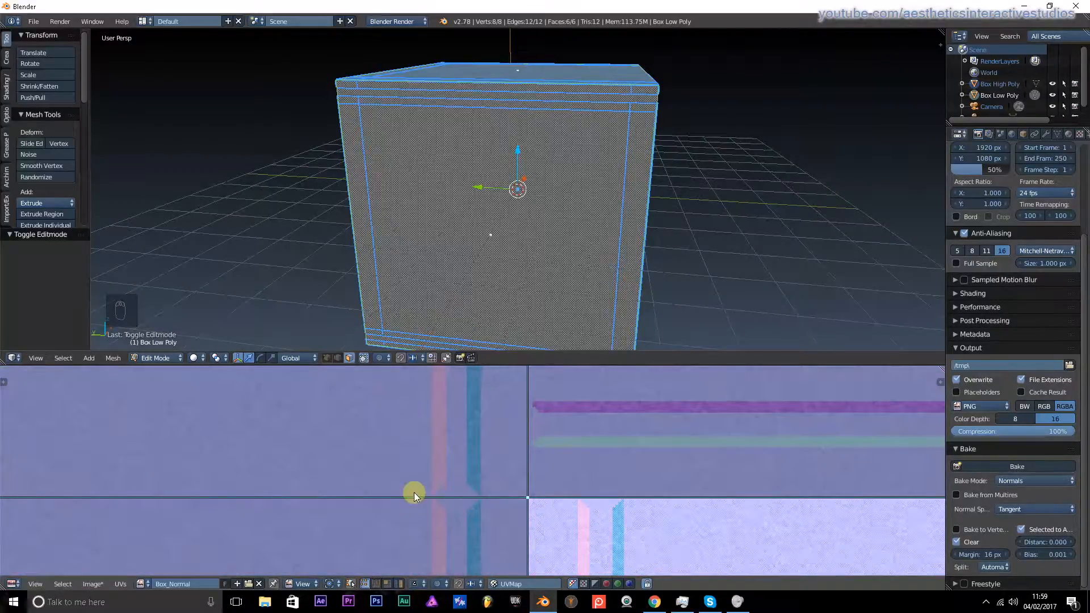
{"action": "scroll", "coordinate": [492, 488], "scroll_direction": "down", "scroll_amount": 3}
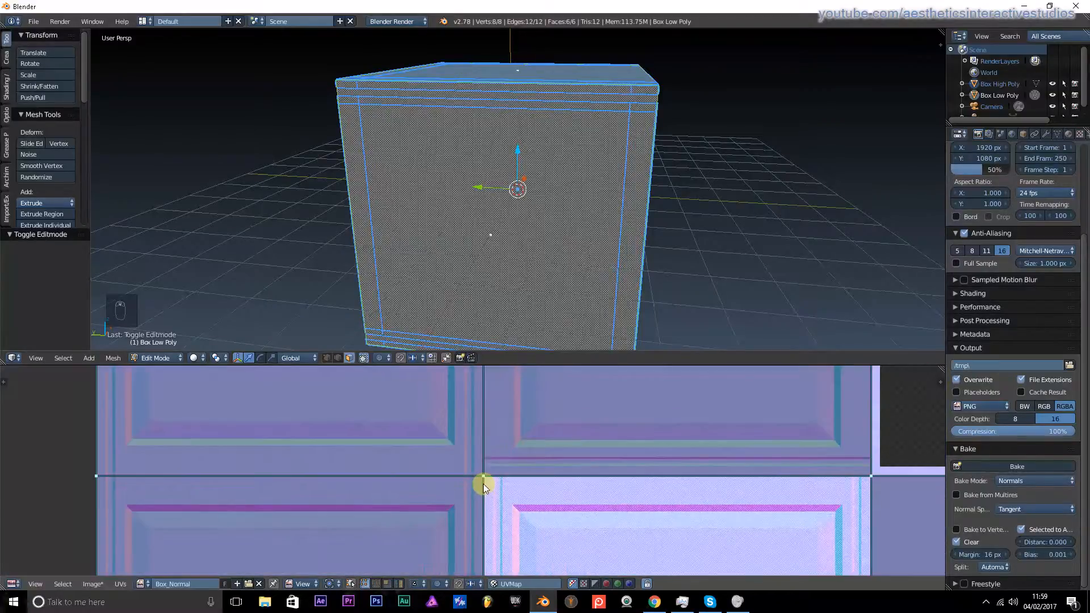
{"action": "scroll", "coordinate": [569, 493], "scroll_direction": "down", "scroll_amount": 3}
{"action": "key", "text": "Tab"}
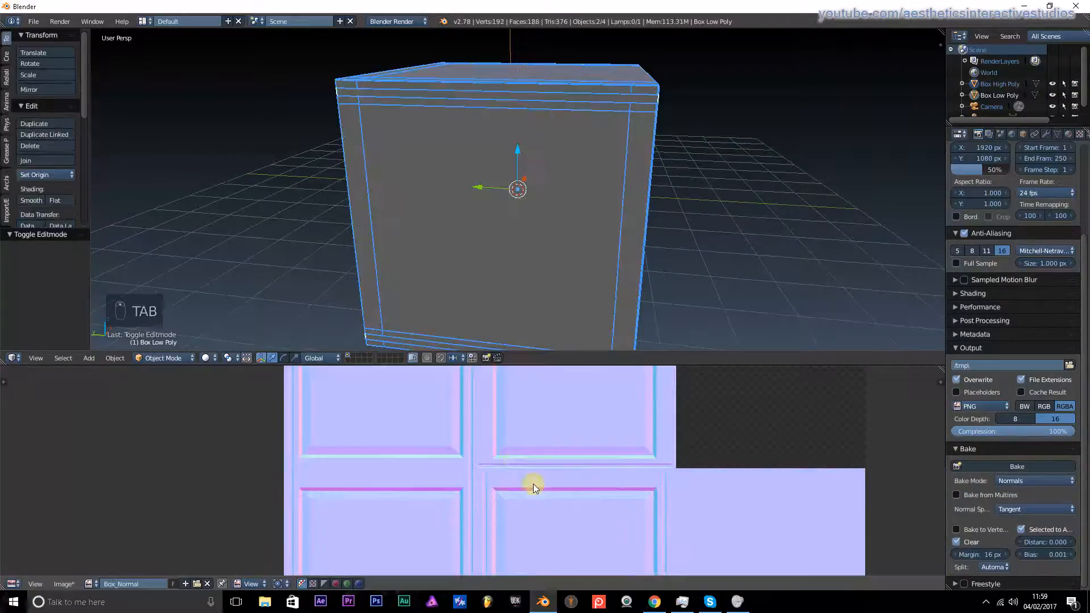
- Hide Box High Poly and give Box Low Poly a new material named Box
{"action": "middle_click_drag", "start_coordinate": [504, 195], "coordinate": [446, 206]}
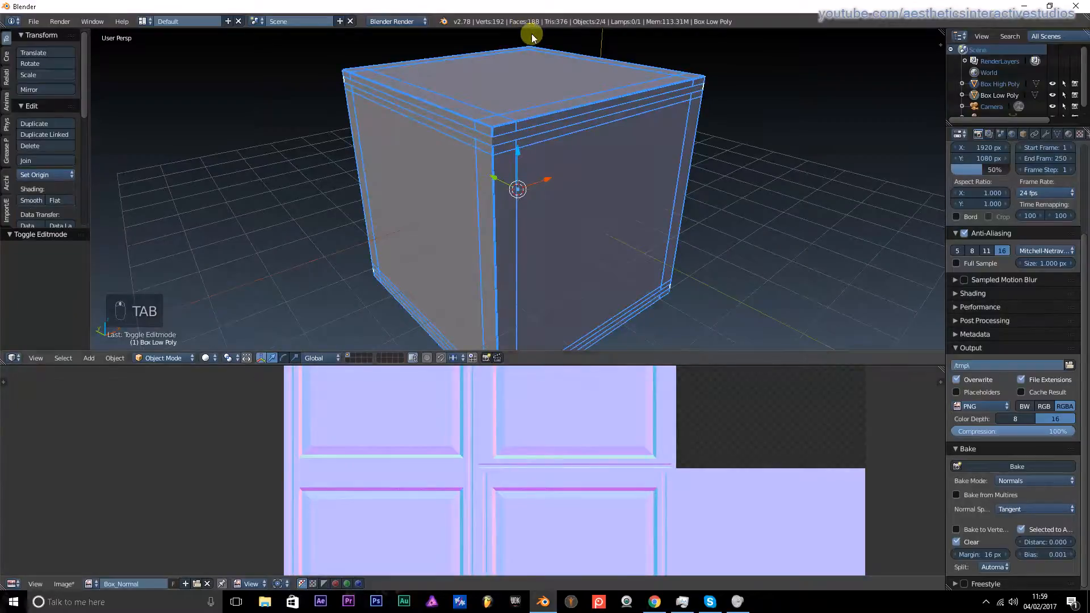
{"action": "left_click", "coordinate": [1052, 84]}
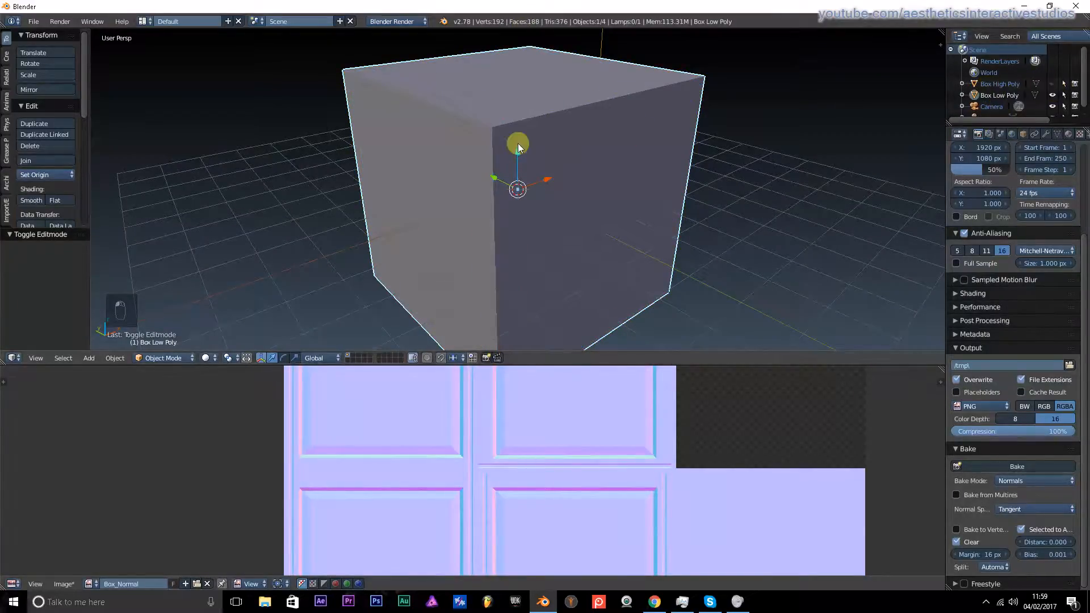
{"action": "left_click", "coordinate": [1068, 134]}
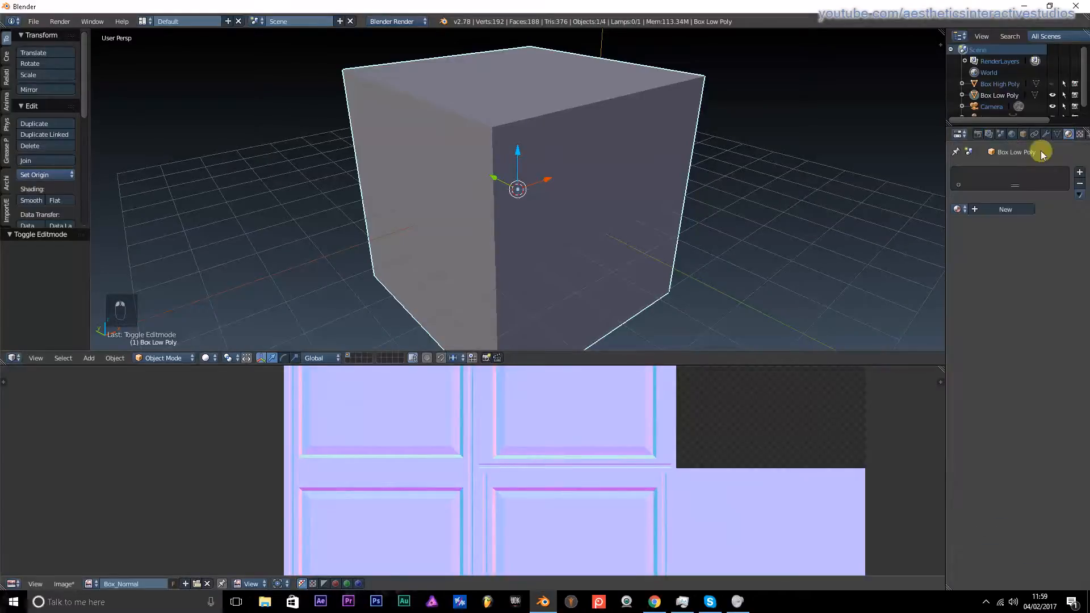
{"action": "left_click", "coordinate": [989, 210]}
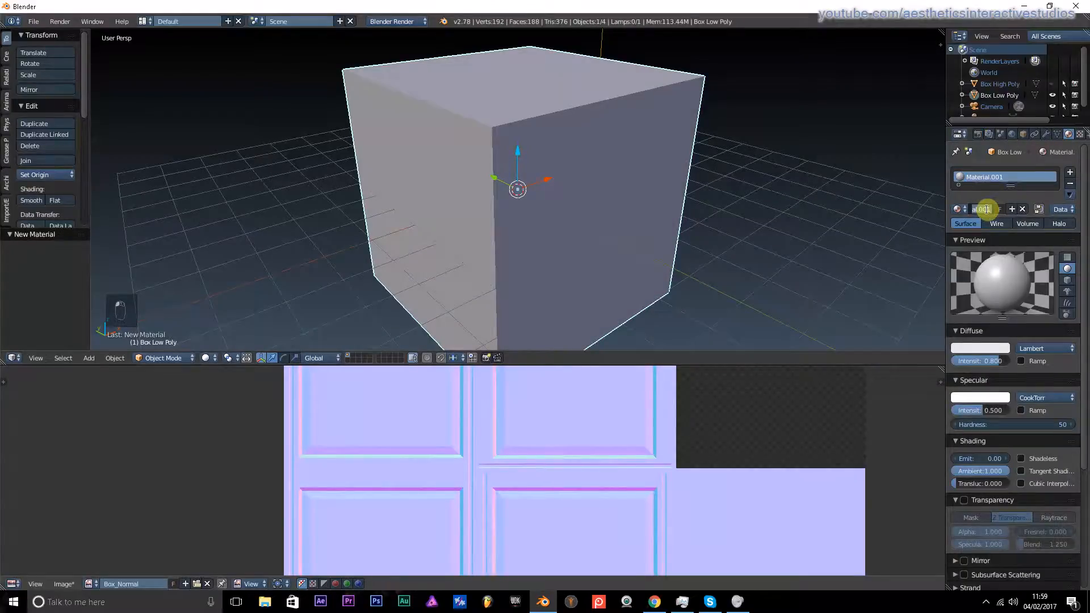
{"action": "type", "text": "x"}
{"action": "key", "text": "Return"}
{"action": "scroll", "coordinate": [448, 459], "scroll_direction": "down", "scroll_amount": 5}
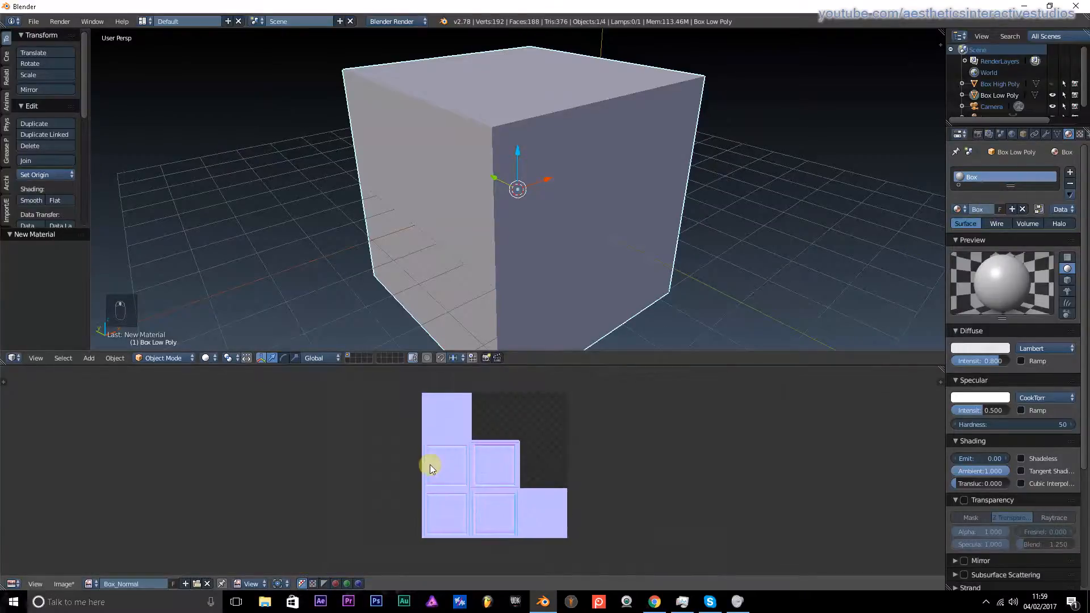
- Save the baked normal map as Box_Normal.png in the Tutorial folder with 100% compression
{"action": "scroll", "coordinate": [430, 465], "scroll_direction": "up", "scroll_amount": 1}
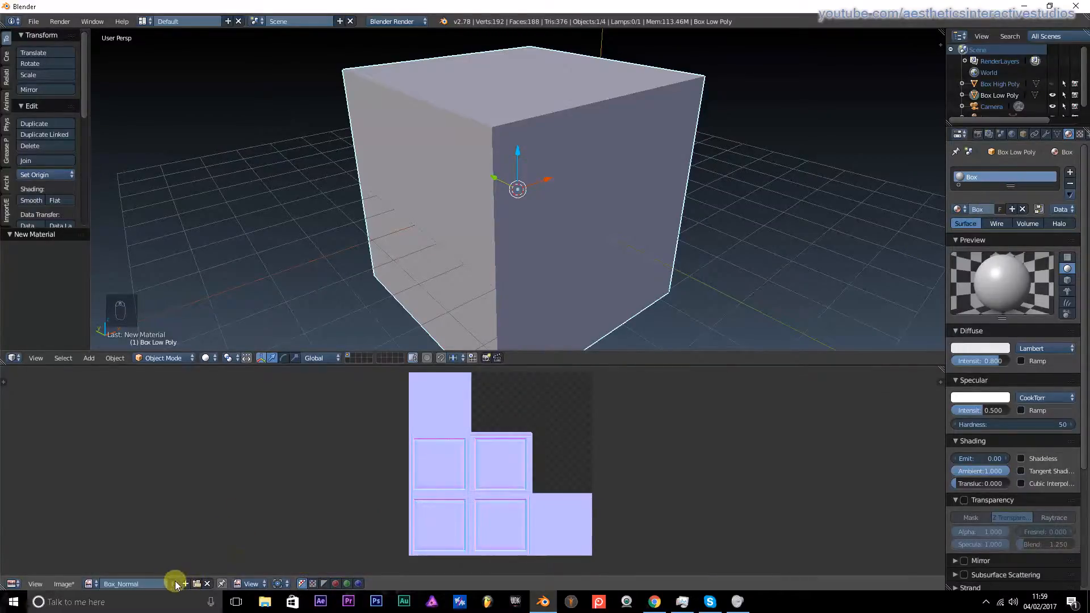
{"action": "left_click", "coordinate": [64, 585]}
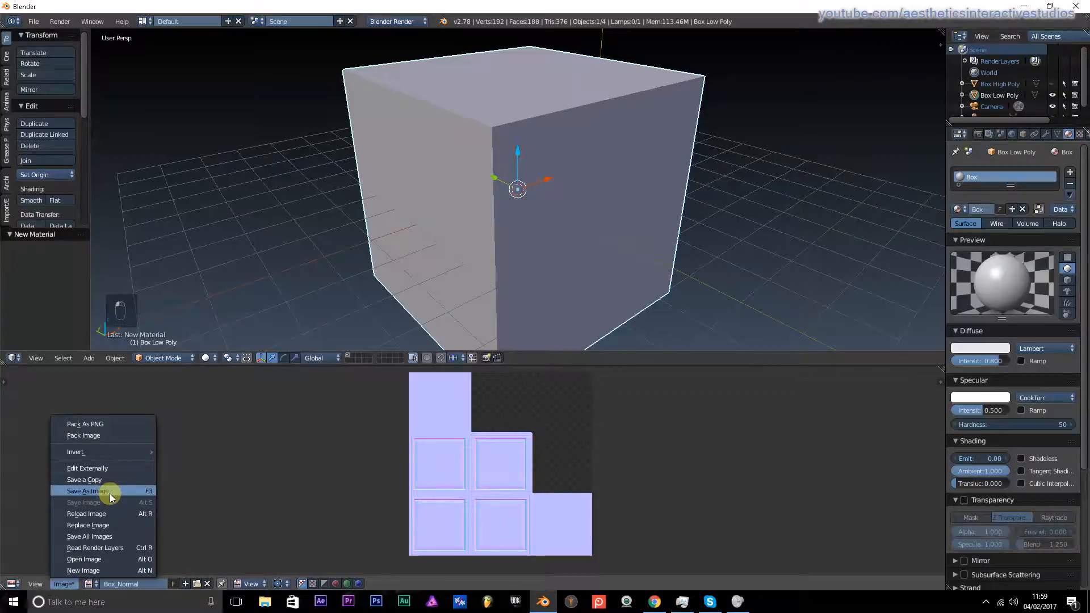
{"action": "left_click", "coordinate": [110, 492]}
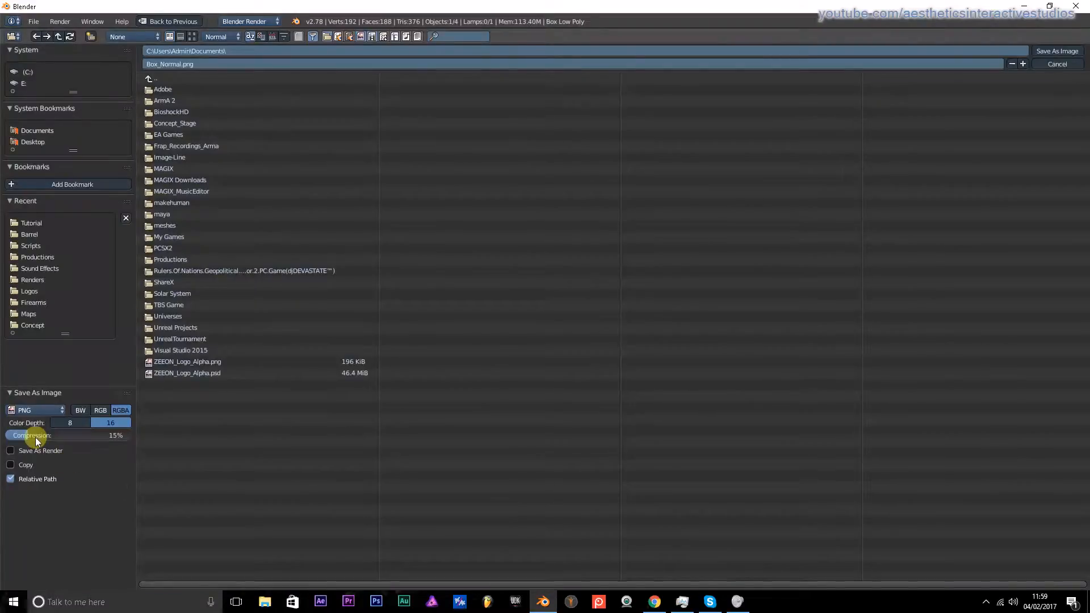
{"action": "left_click_drag", "start_coordinate": [35, 435], "coordinate": [125, 435]}
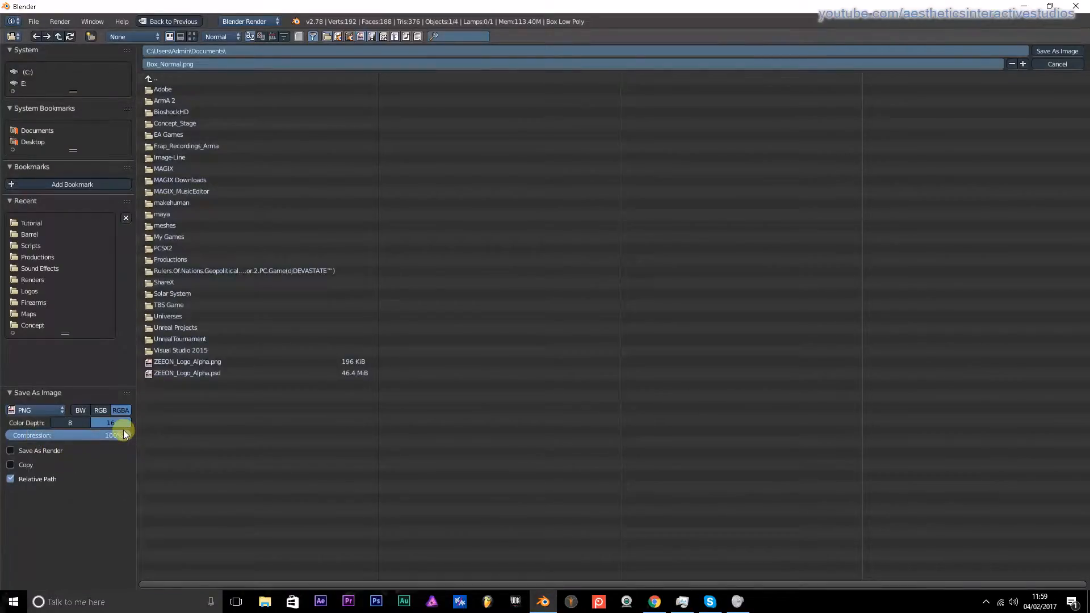
{"action": "left_click", "coordinate": [31, 224]}
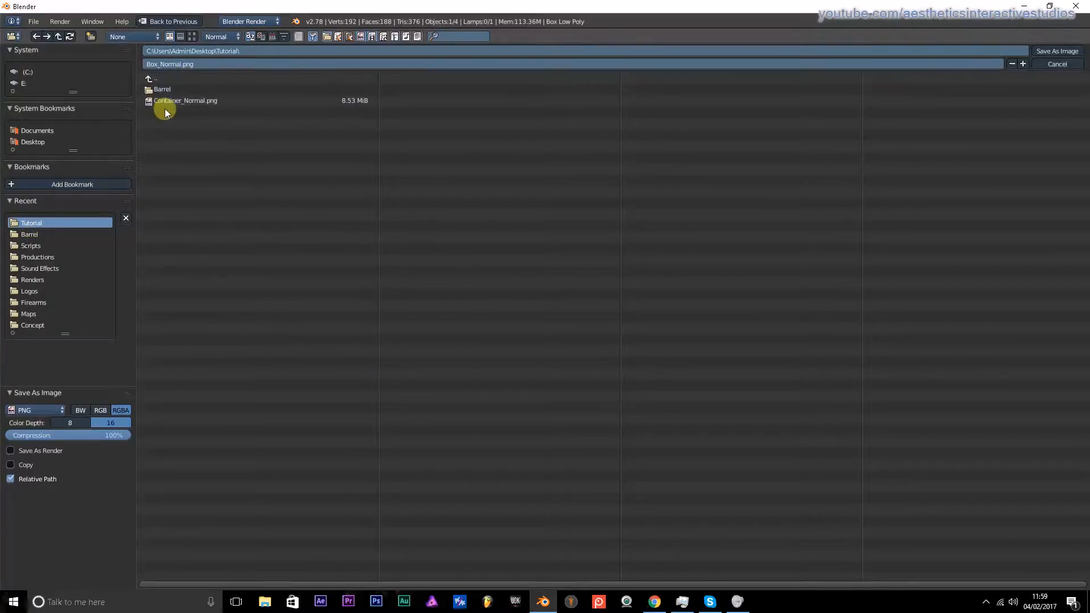
{"action": "left_click", "coordinate": [1064, 46]}
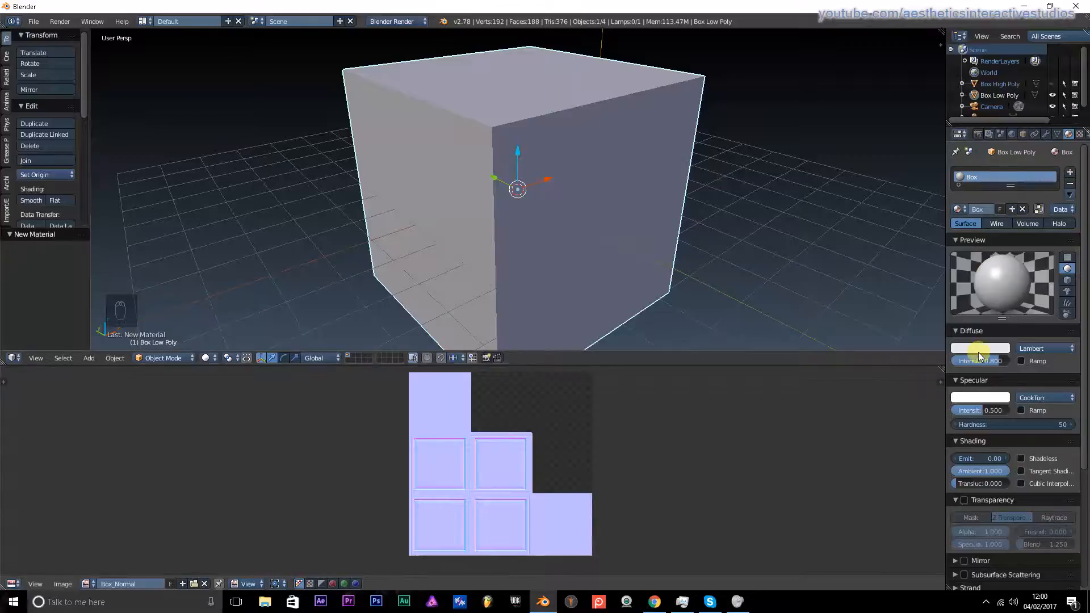
- Switch the 3D view to Material shading and view the lit side of the low-poly box
{"action": "left_click", "coordinate": [204, 358]}
{"action": "left_click", "coordinate": [229, 292]}
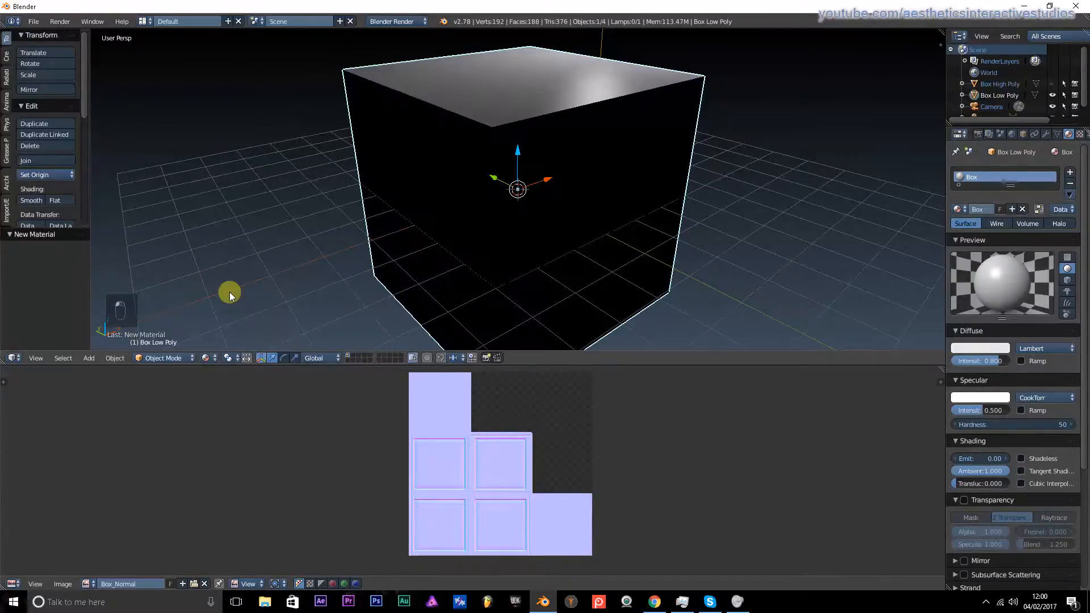
{"action": "middle_click_drag", "start_coordinate": [230, 291], "coordinate": [564, 242]}
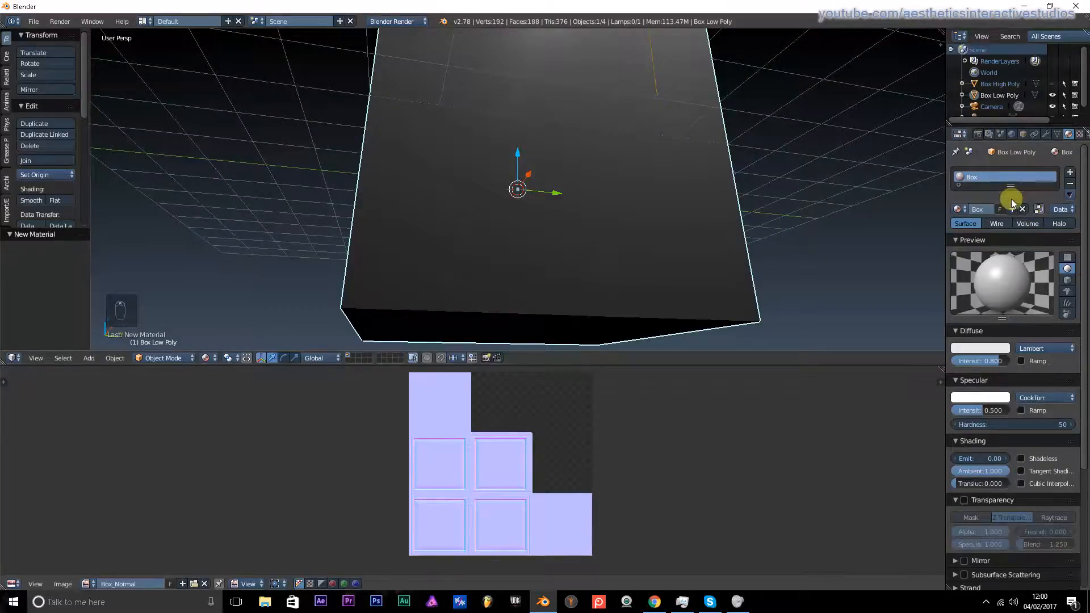
- Make the Box material's diffuse colour pure white at intensity 1.000, with specular intensity 1.000 and hardness 511
{"action": "left_click", "coordinate": [980, 348]}
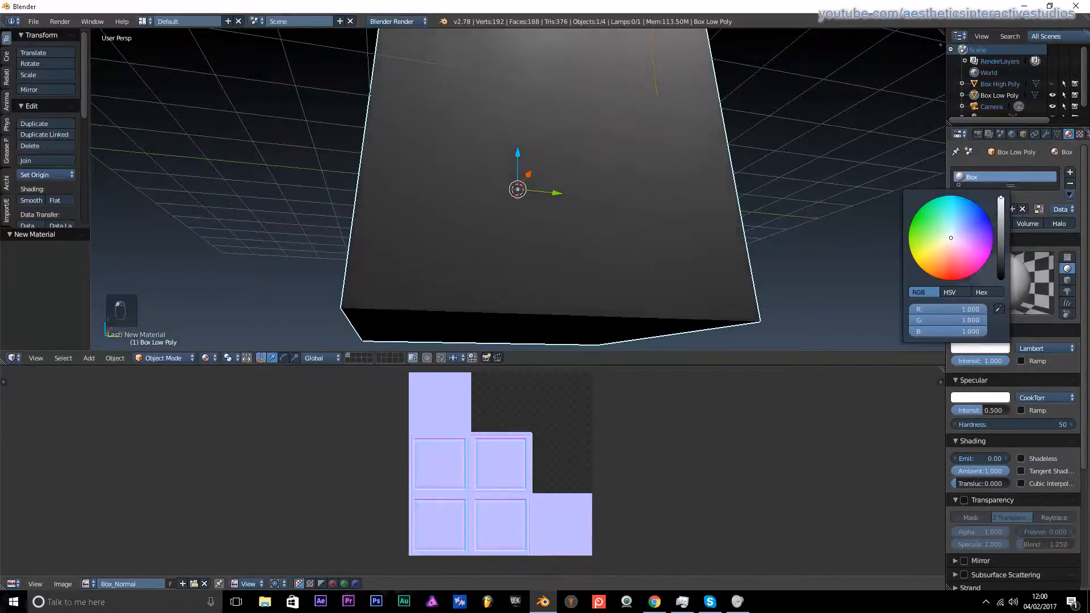
{"action": "left_click_drag", "start_coordinate": [975, 411], "coordinate": [1075, 425]}
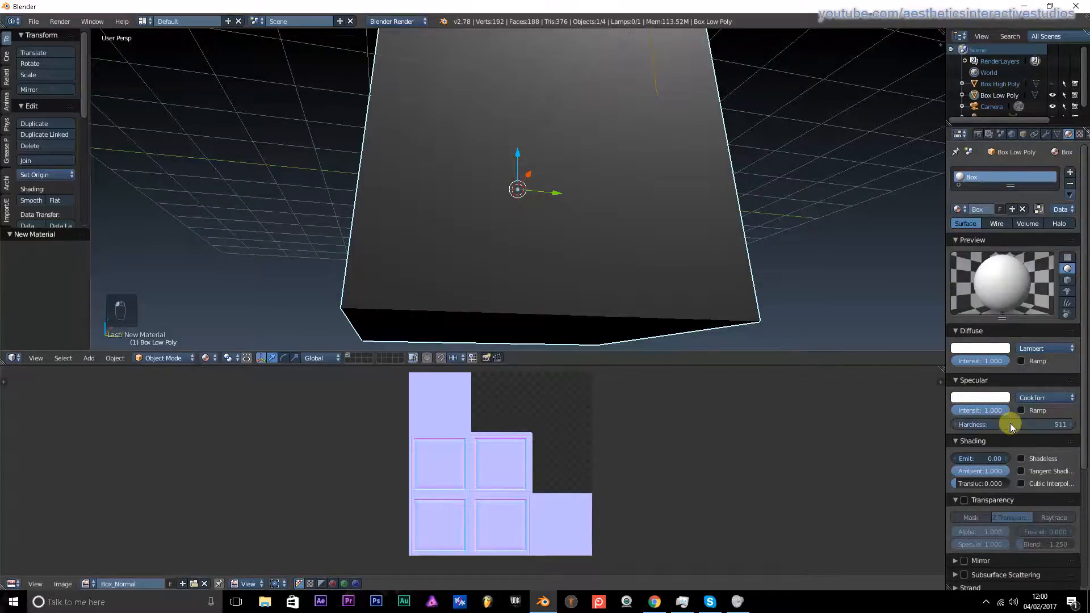
{"action": "middle_click_drag", "start_coordinate": [493, 184], "coordinate": [509, 165]}
{"action": "scroll", "coordinate": [537, 164], "scroll_direction": "up", "scroll_amount": 2}
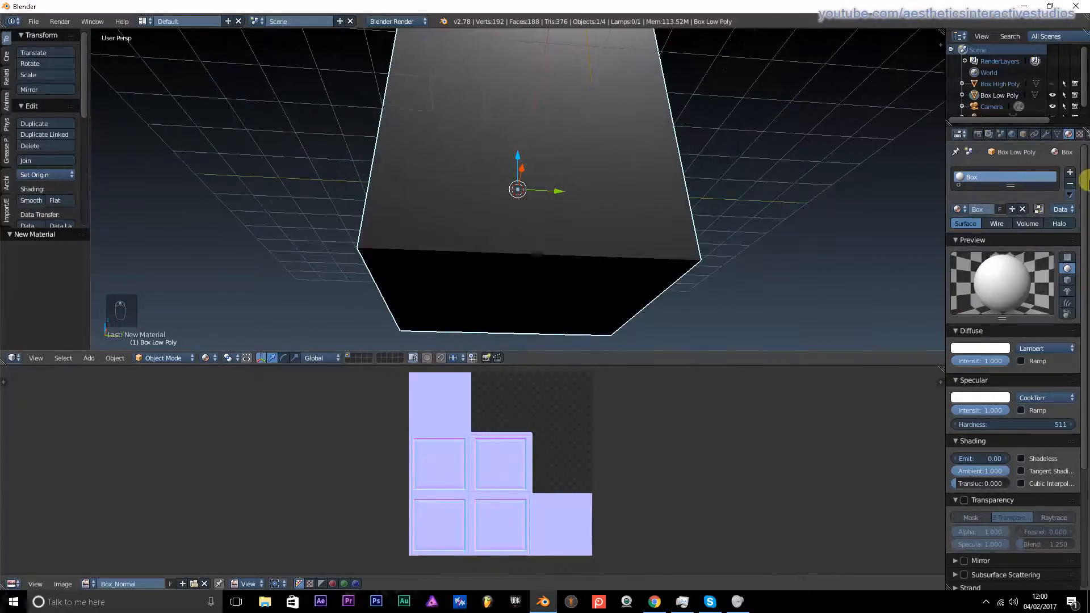
- Add an Image or Movie texture to the Box material and load Box_Normal.png from the Tutorial folder
{"action": "left_click", "coordinate": [1078, 135]}
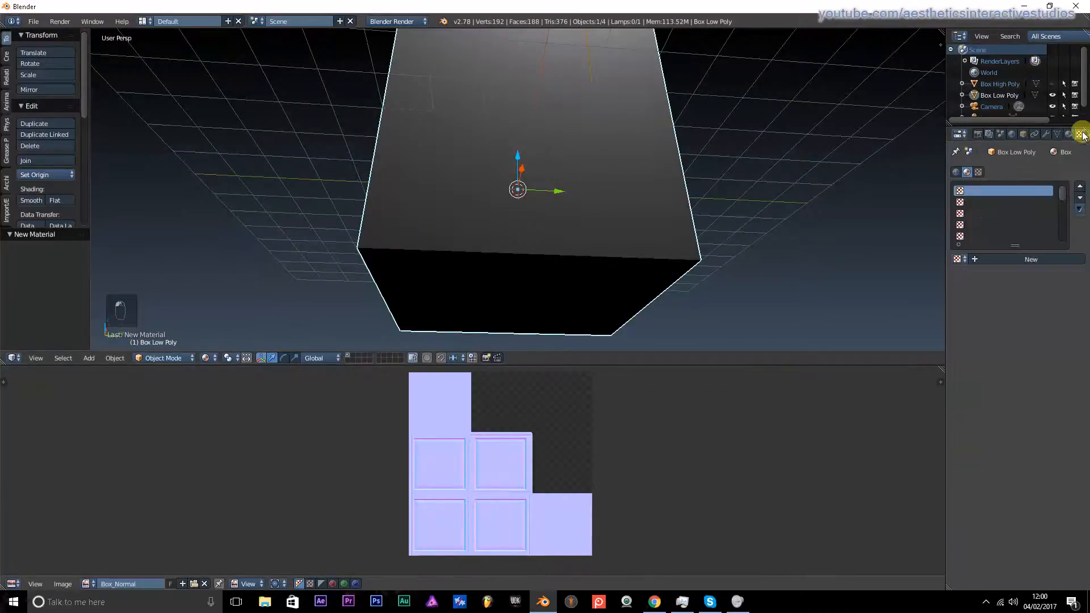
{"action": "left_click", "coordinate": [1025, 259]}
{"action": "left_click", "coordinate": [1025, 274]}
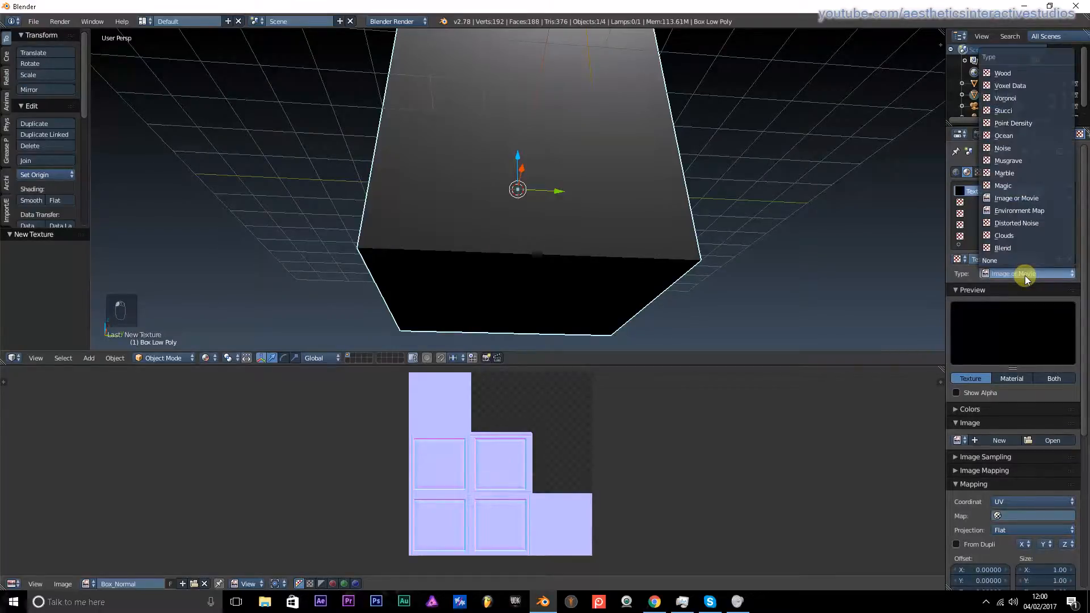
{"action": "left_click", "coordinate": [1025, 275]}
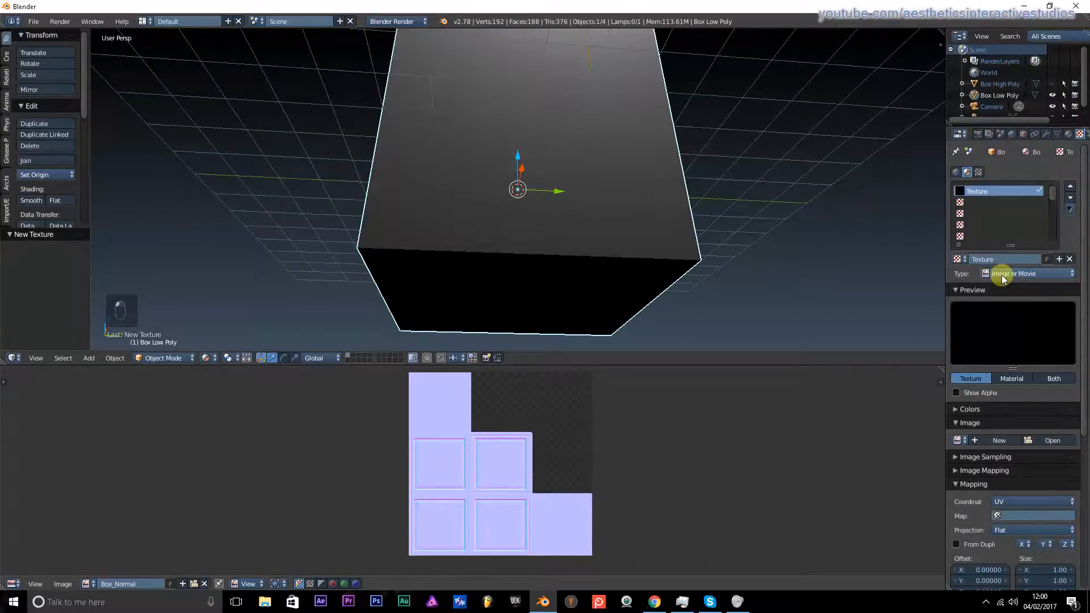
{"action": "left_click", "coordinate": [1050, 439]}
{"action": "left_click", "coordinate": [32, 222]}
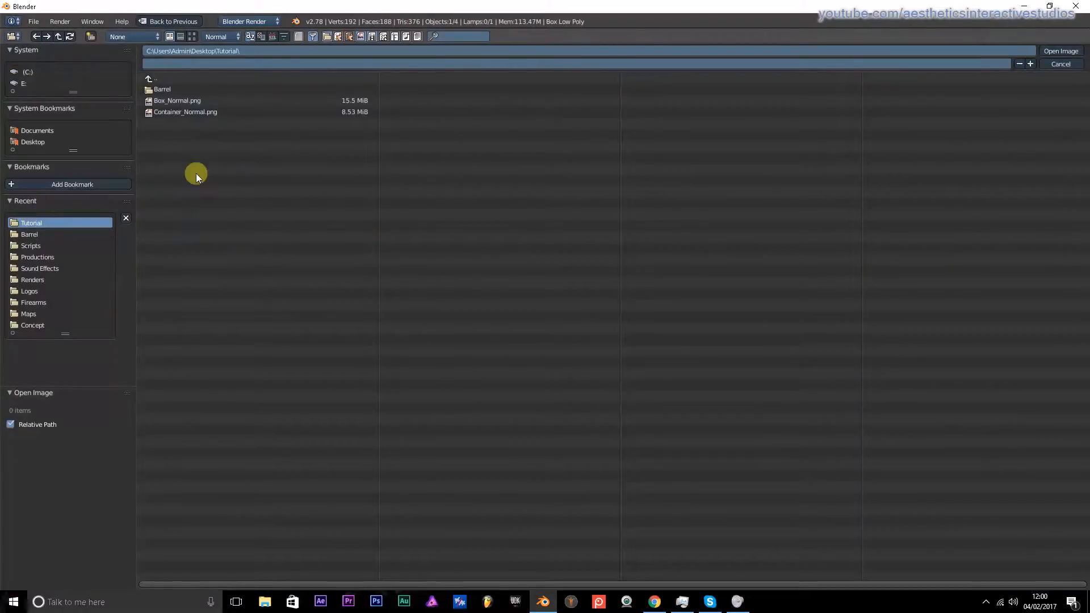
{"action": "left_click", "coordinate": [210, 101]}
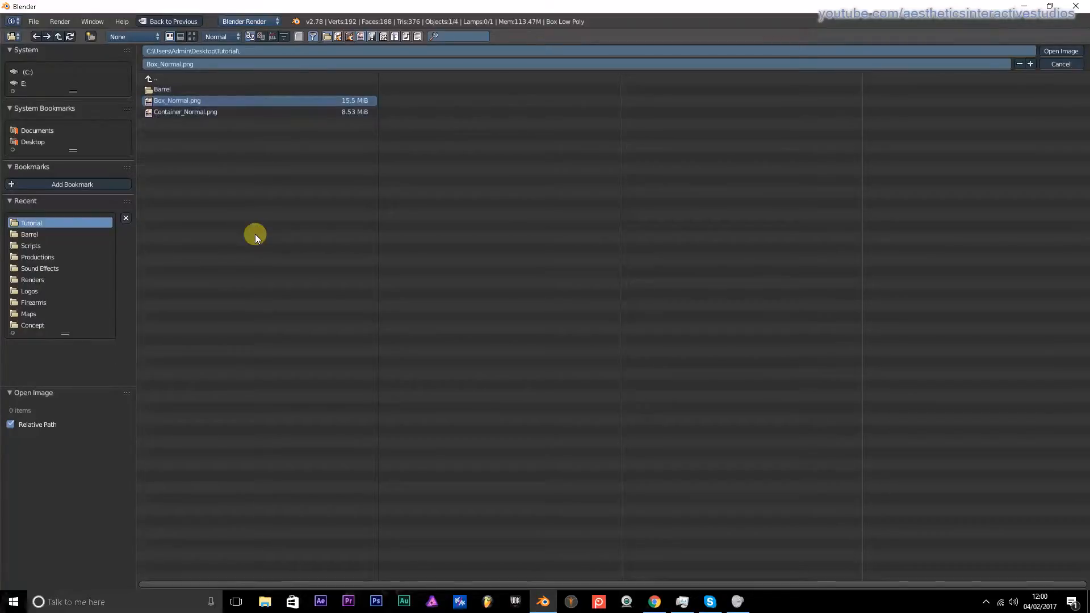
{"action": "left_click", "coordinate": [1052, 51]}
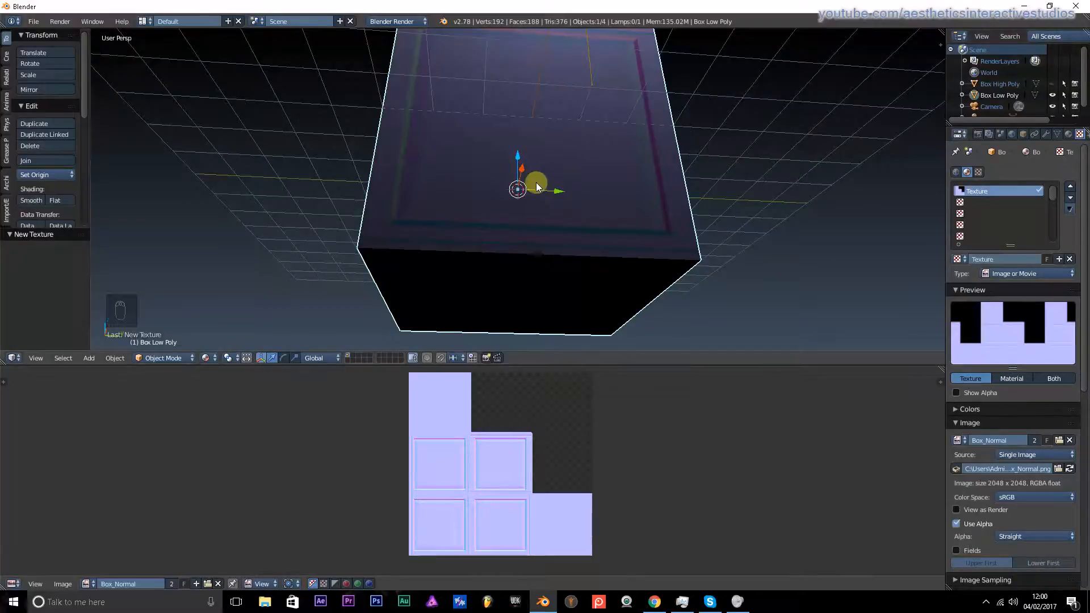
- Examine how the normal map's edge grooves and panel bevels line up on the low-poly box's faces
{"action": "middle_click_drag", "start_coordinate": [536, 183], "coordinate": [502, 178]}
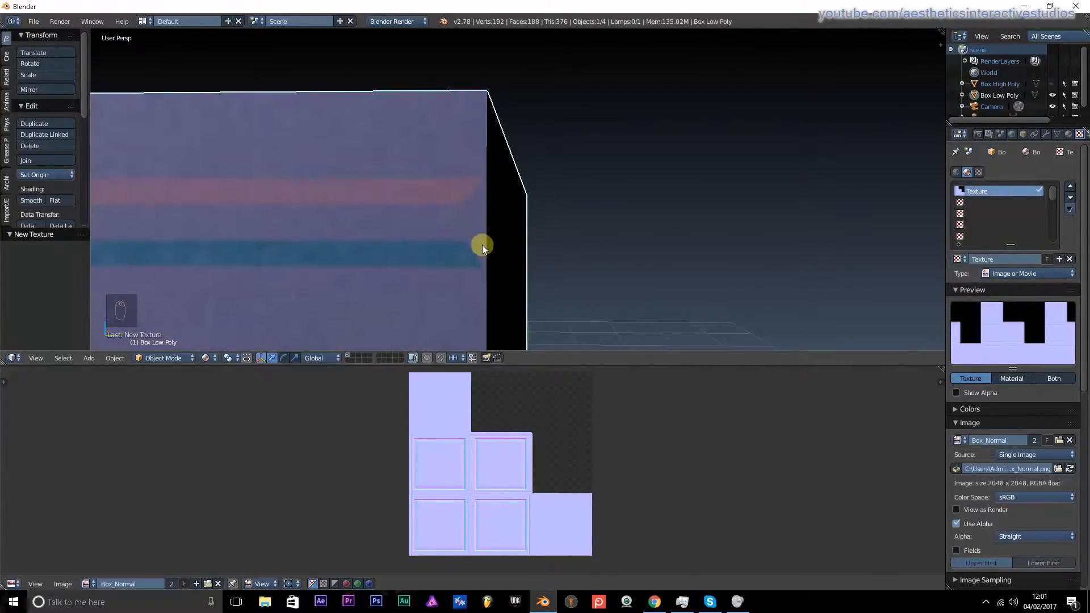
{"action": "middle_click_drag", "start_coordinate": [477, 241], "coordinate": [550, 250]}
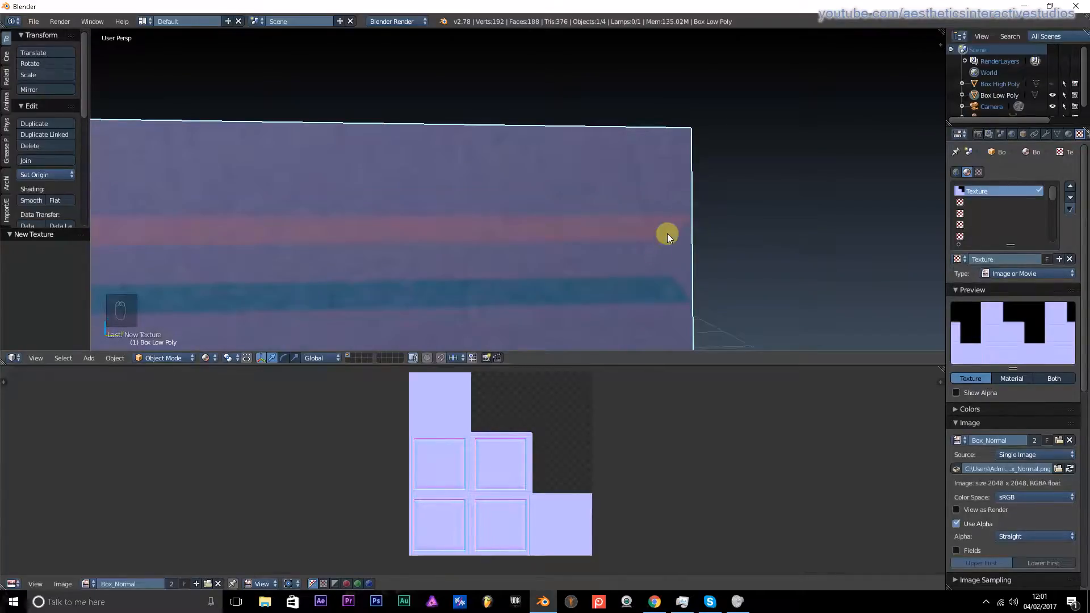
{"action": "middle_click_drag", "start_coordinate": [690, 287], "coordinate": [451, 155]}
{"action": "scroll", "coordinate": [482, 181], "scroll_direction": "down", "scroll_amount": 8}
{"action": "scroll", "coordinate": [486, 176], "scroll_direction": "up", "scroll_amount": 10}
{"action": "scroll", "coordinate": [540, 95], "scroll_direction": "down", "scroll_amount": 2}
{"action": "scroll", "coordinate": [496, 122], "scroll_direction": "up", "scroll_amount": 4}
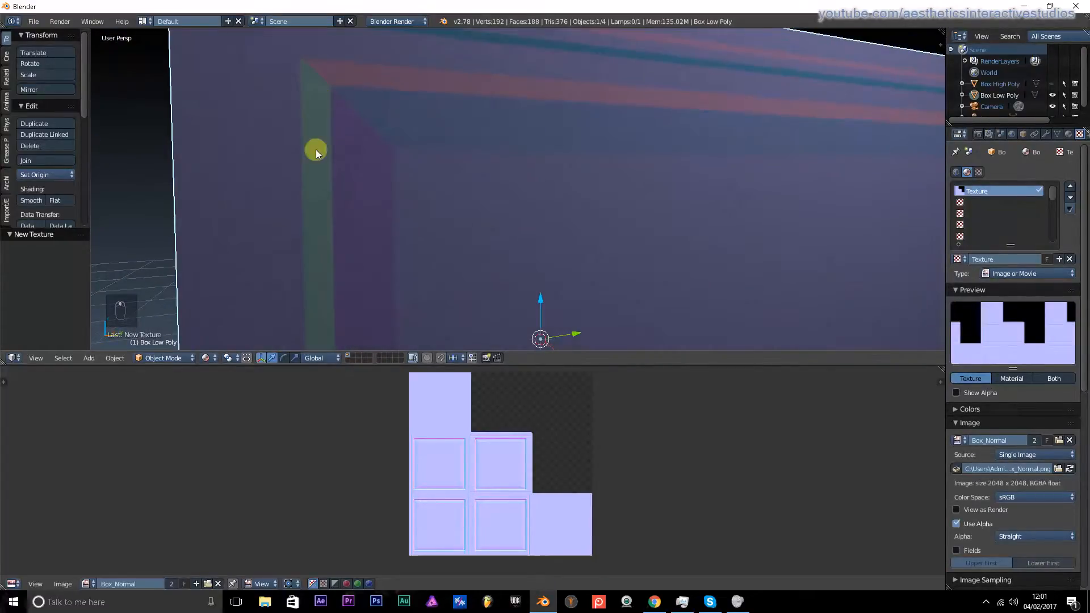
{"action": "scroll", "coordinate": [315, 148], "scroll_direction": "down", "scroll_amount": 5}
- Move the lamp 4.069 units along X and -5.202 units along Z to light the box's side panel
{"action": "middle_click_drag", "start_coordinate": [433, 117], "coordinate": [511, 165]}
{"action": "right_click", "coordinate": [617, 137]}
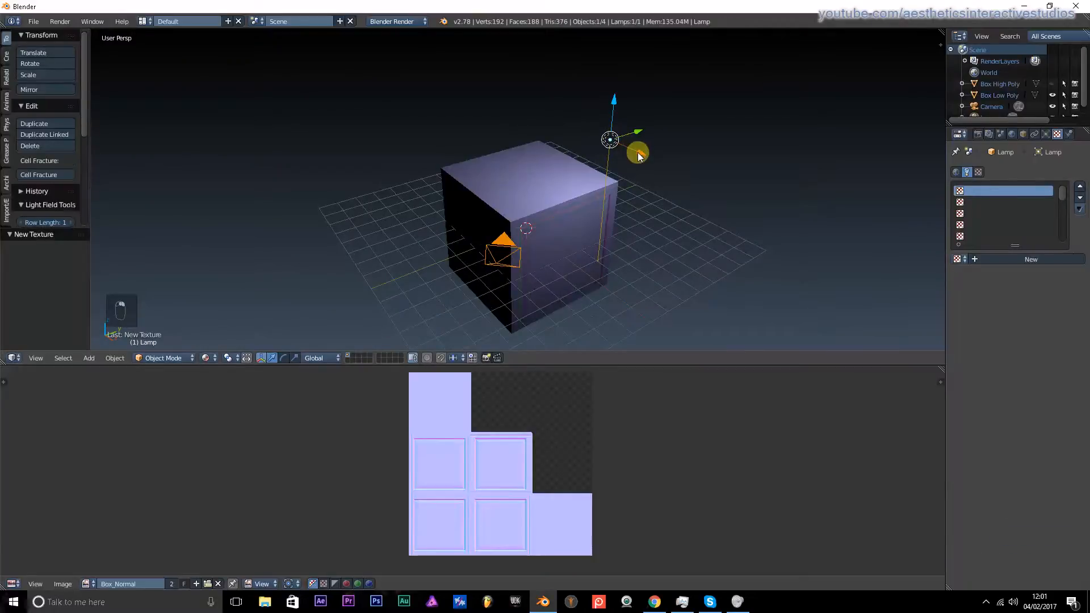
{"action": "left_click_drag", "start_coordinate": [638, 156], "coordinate": [728, 194]}
{"action": "middle_click_drag", "start_coordinate": [585, 168], "coordinate": [588, 65]}
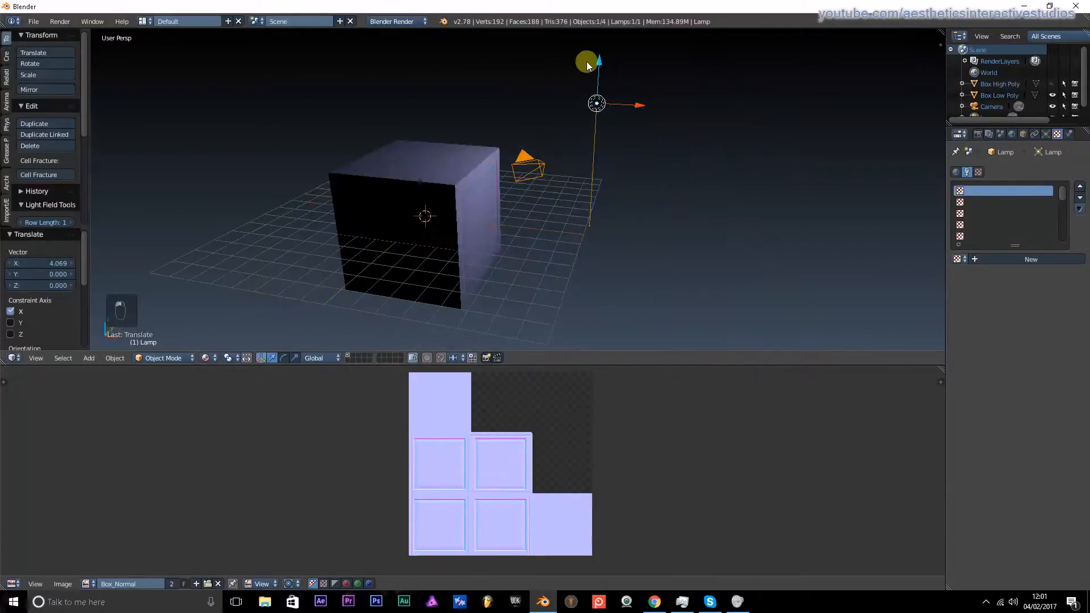
{"action": "left_click_drag", "start_coordinate": [588, 66], "coordinate": [504, 171]}
{"action": "middle_click_drag", "start_coordinate": [503, 170], "coordinate": [589, 192]}
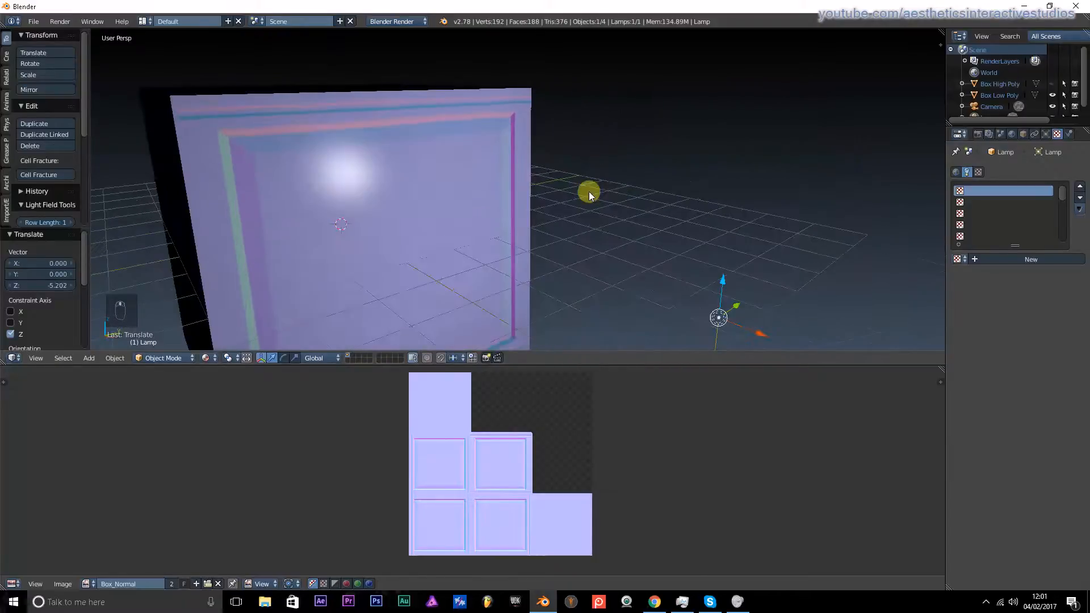
- Reselect Box Low Poly and rename its texture as Normal Map
{"action": "right_click", "coordinate": [440, 139]}
{"action": "middle_click_drag", "start_coordinate": [452, 163], "coordinate": [625, 198]}
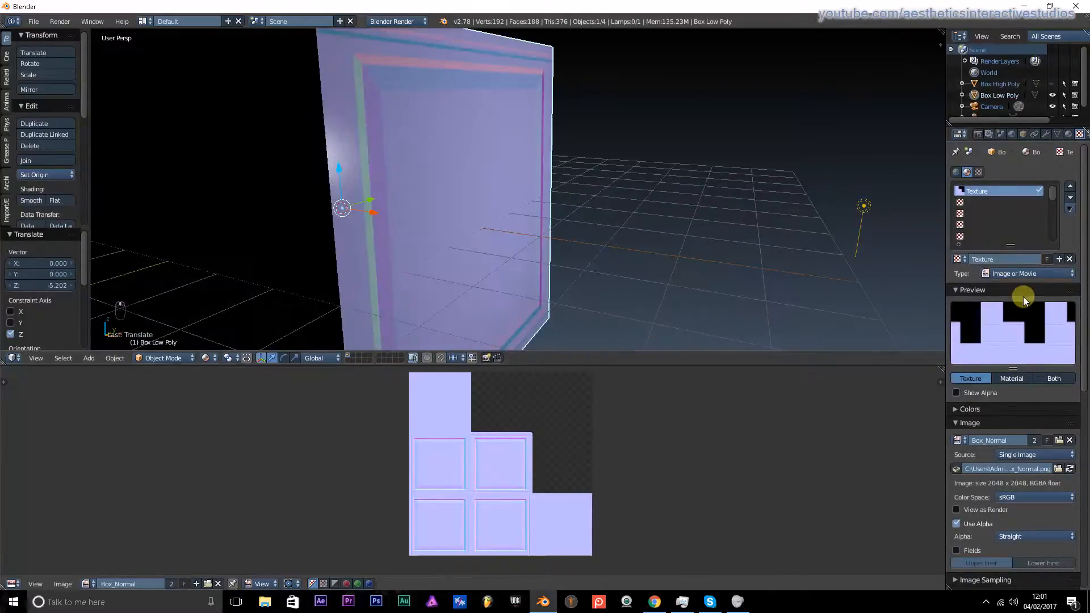
{"action": "double_click", "coordinate": [999, 260]}
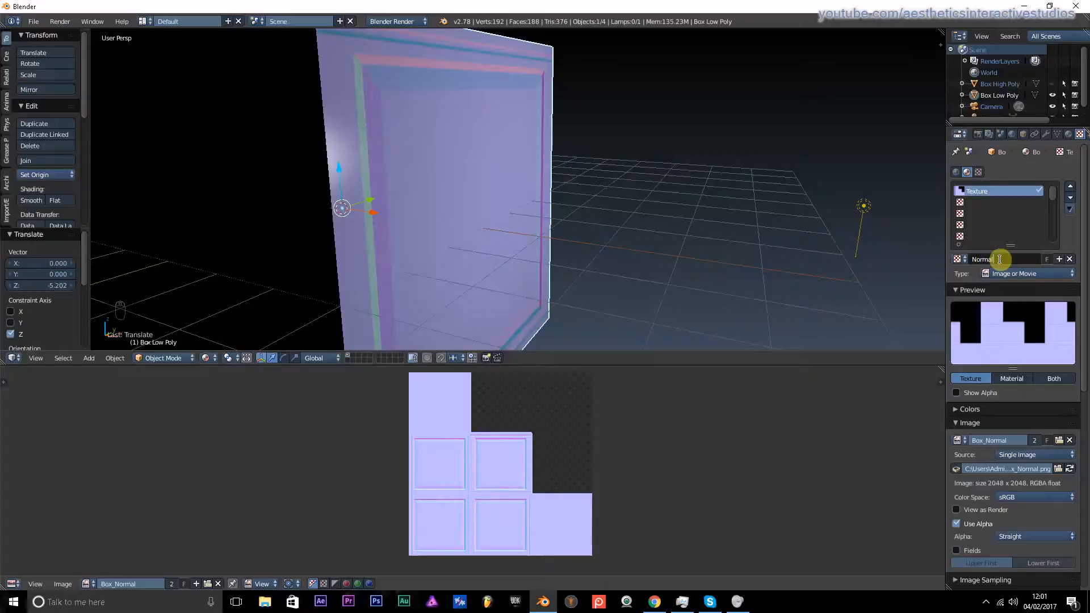
{"action": "key", "text": "Return"}
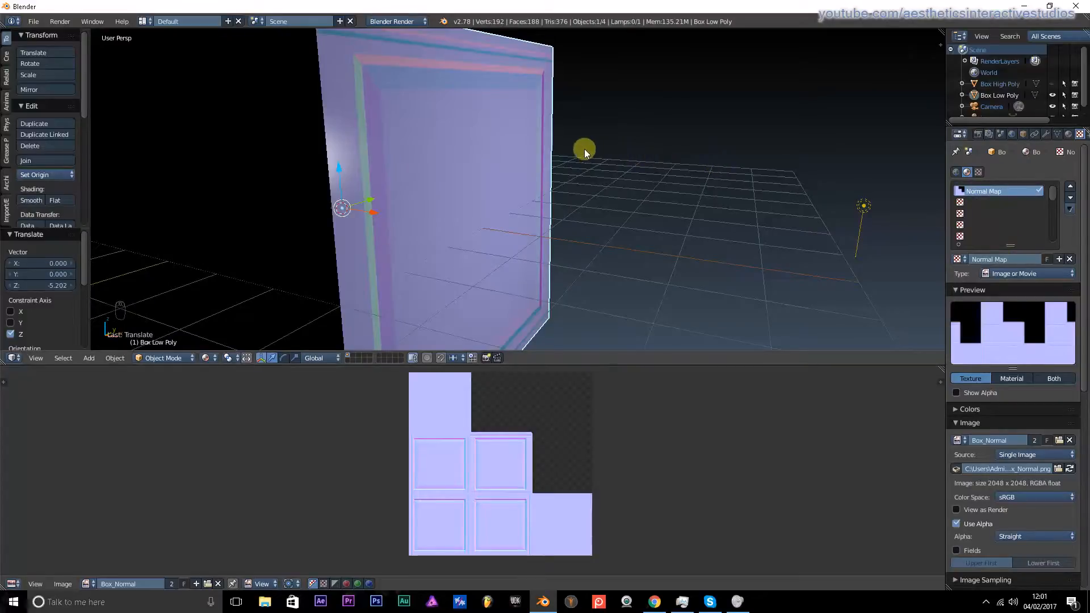
- Enable Normal Map sampling for the texture, keeping Tangent as the normal map space
{"action": "middle_click_drag", "start_coordinate": [585, 151], "coordinate": [532, 168]}
{"action": "scroll", "coordinate": [1028, 431], "scroll_direction": "down", "scroll_amount": 8}
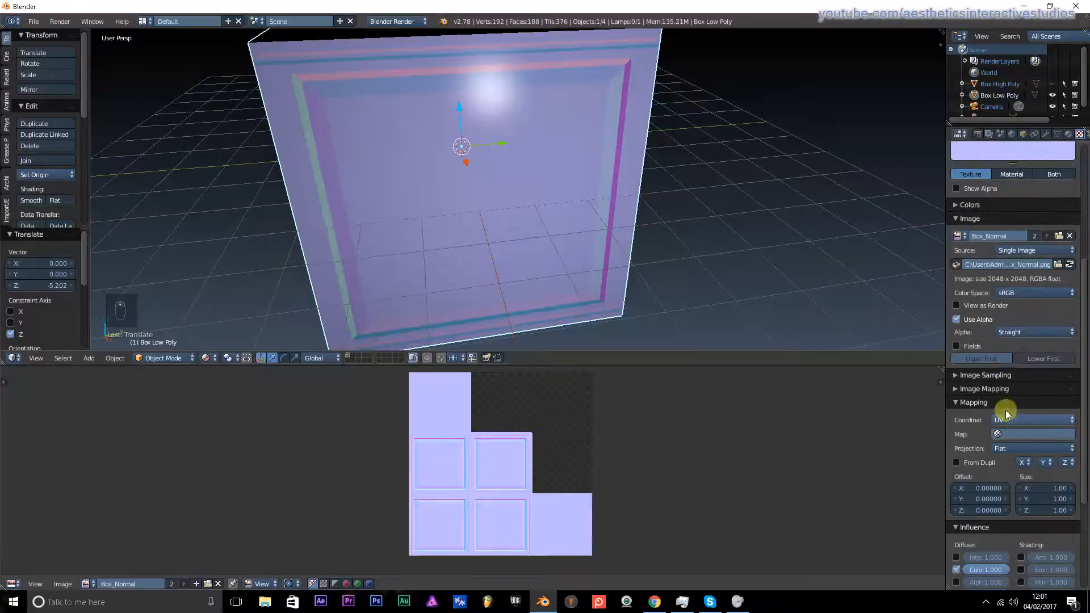
{"action": "left_click", "coordinate": [955, 376]}
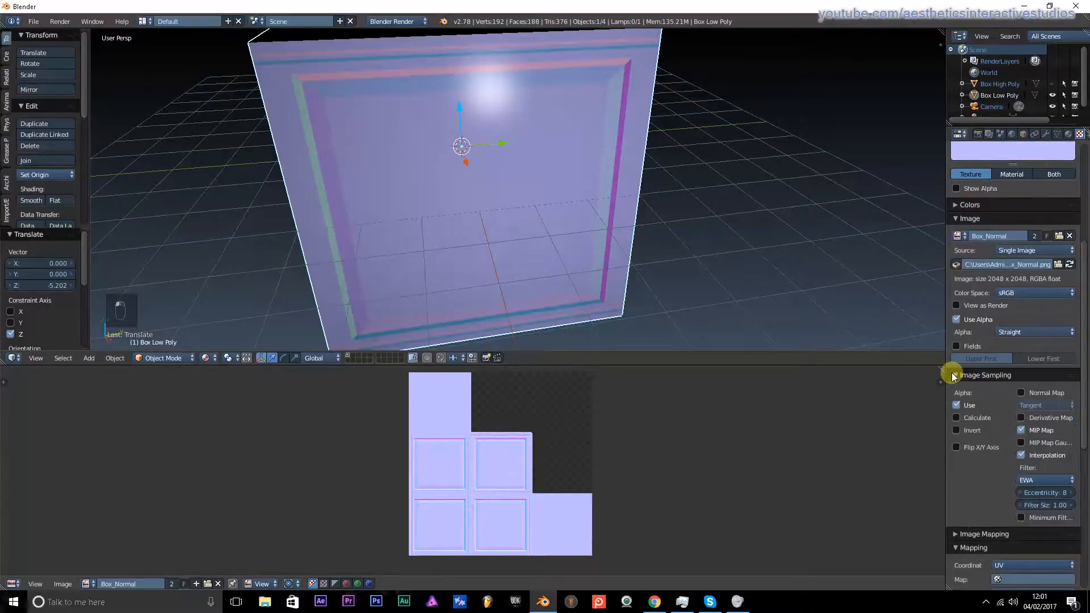
{"action": "left_click", "coordinate": [1022, 392]}
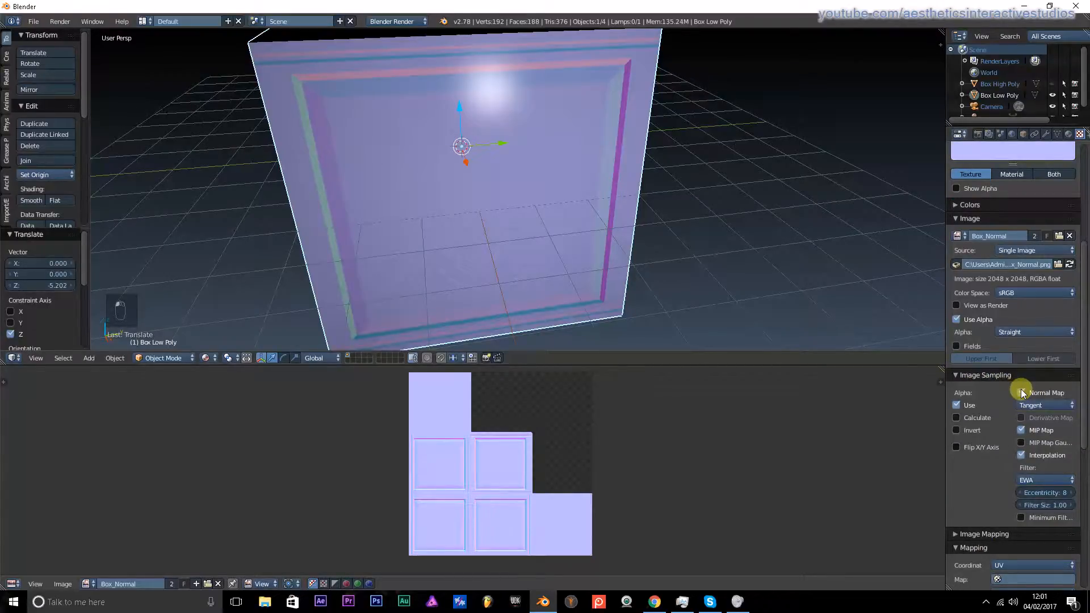
{"action": "left_click", "coordinate": [1057, 406]}
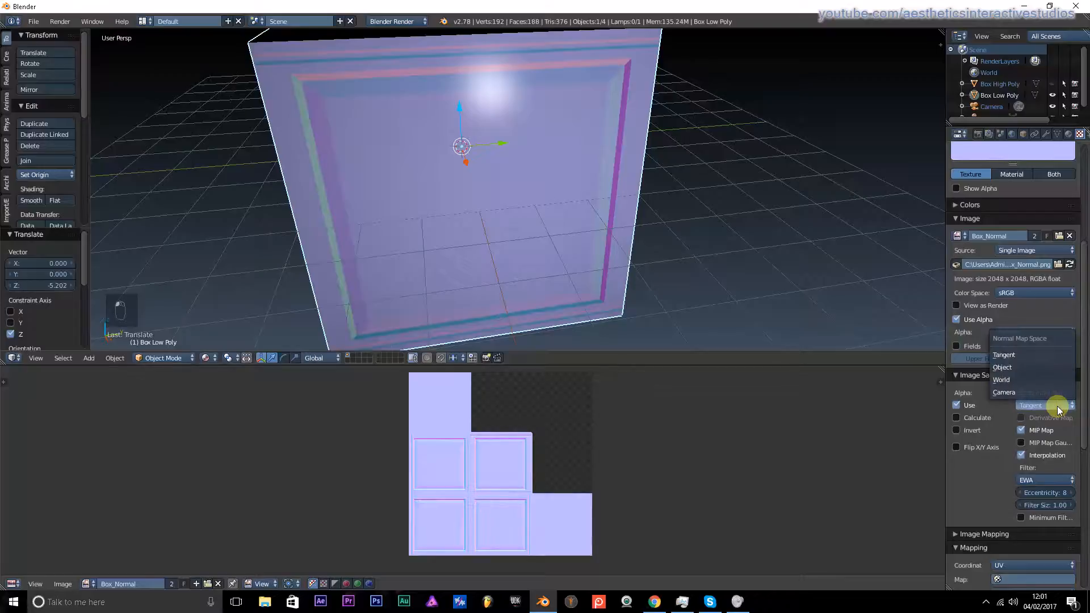
{"action": "left_click", "coordinate": [1055, 405]}
{"action": "scroll", "coordinate": [983, 366], "scroll_direction": "down", "scroll_amount": 6}
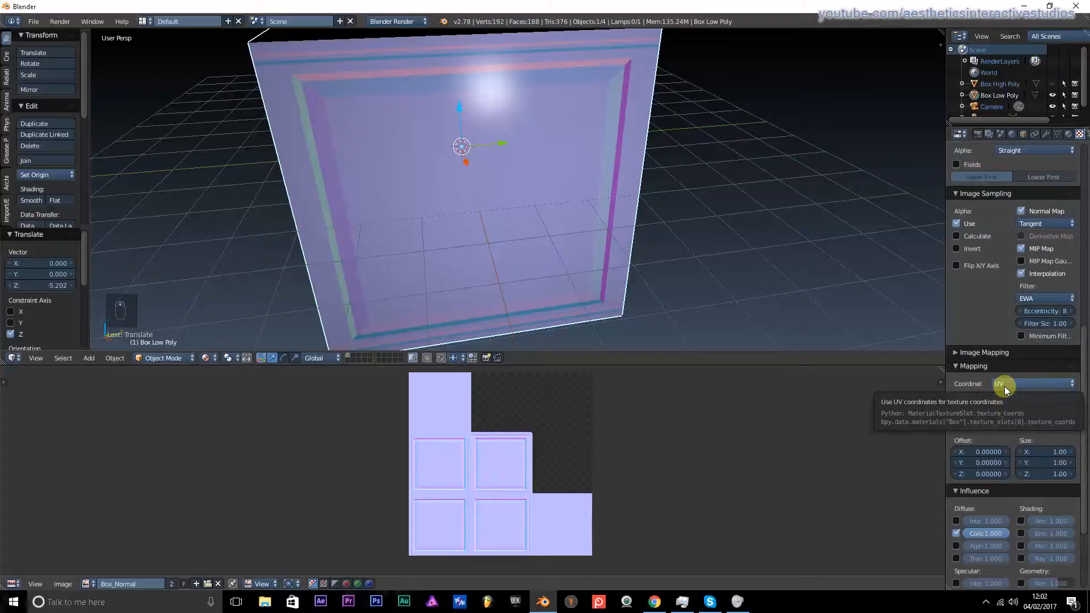
- Move the lamp 5.030 units along Y, off to one side of the box
{"action": "middle_click_drag", "start_coordinate": [511, 163], "coordinate": [593, 167]}
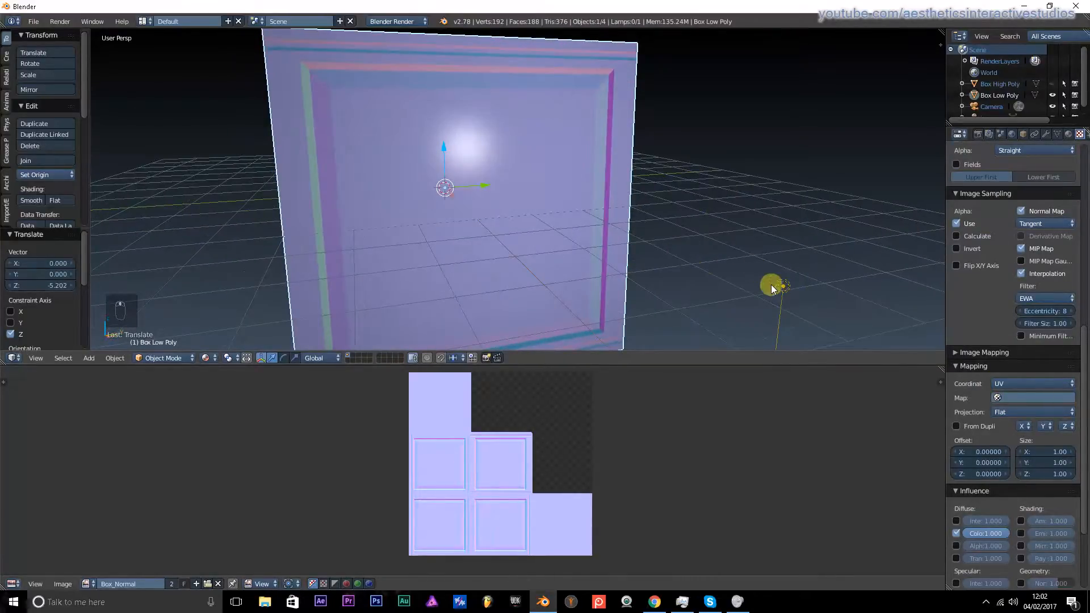
{"action": "right_click", "coordinate": [772, 287]}
{"action": "scroll", "coordinate": [772, 281], "scroll_direction": "down", "scroll_amount": 3}
{"action": "left_click_drag", "start_coordinate": [651, 223], "coordinate": [841, 173]}
{"action": "middle_click_drag", "start_coordinate": [842, 173], "coordinate": [724, 179]}
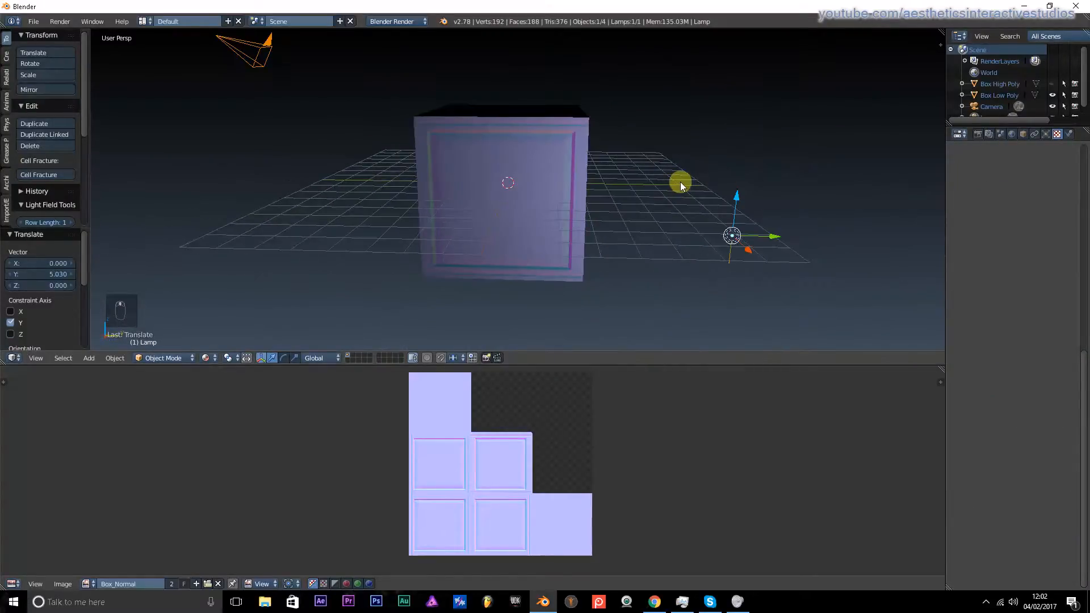
- Duplicate the lamp along Y to the box's opposite side, shift it another -1.258 along Y, and reselect Box Low Poly
{"action": "key", "text": "shift+d"}
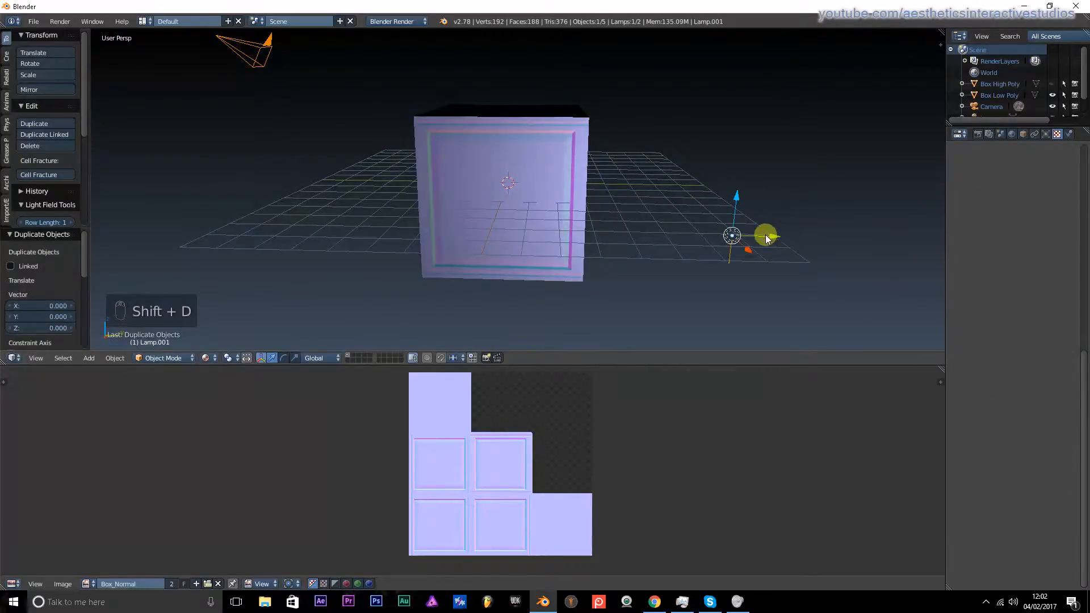
{"action": "key", "text": "y"}
{"action": "left_click", "coordinate": [357, 226]}
{"action": "middle_click_drag", "start_coordinate": [357, 226], "coordinate": [575, 188]}
{"action": "key", "text": "g"}
{"action": "left_click", "coordinate": [435, 256]}
{"action": "right_click", "coordinate": [574, 188]}
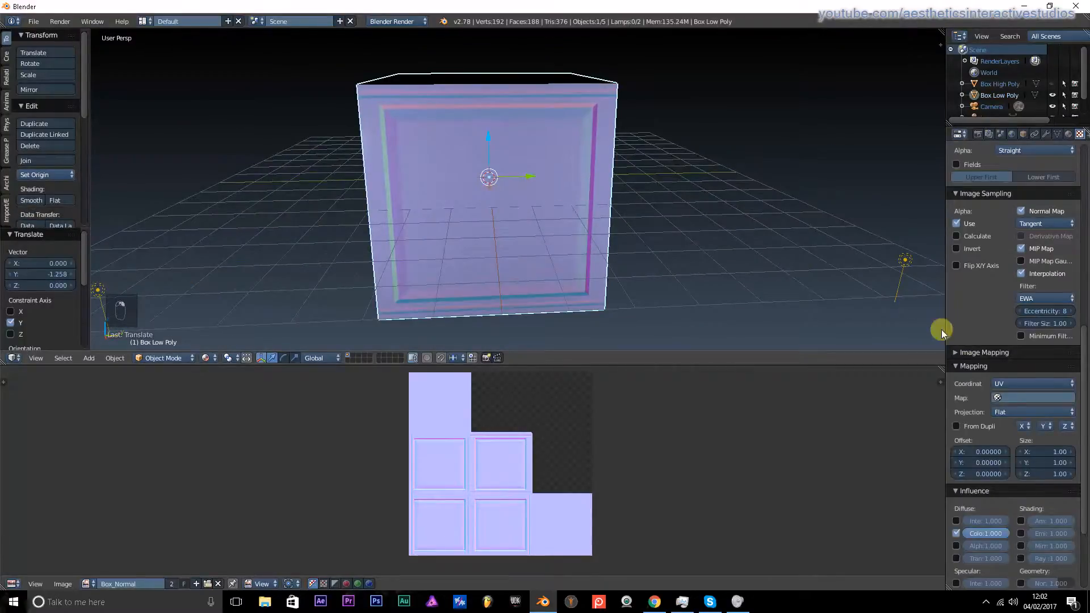
- Switch the normal map texture's influence from diffuse Color to geometry Normal at 1.000
{"action": "scroll", "coordinate": [1038, 420], "scroll_direction": "down", "scroll_amount": 1}
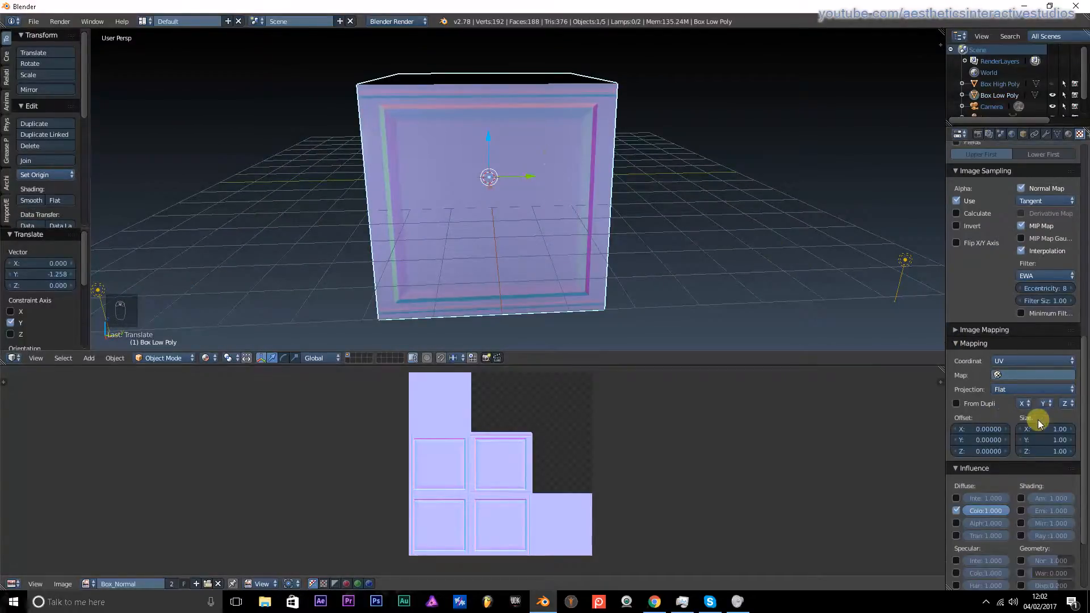
{"action": "scroll", "coordinate": [1039, 420], "scroll_direction": "down", "scroll_amount": 4}
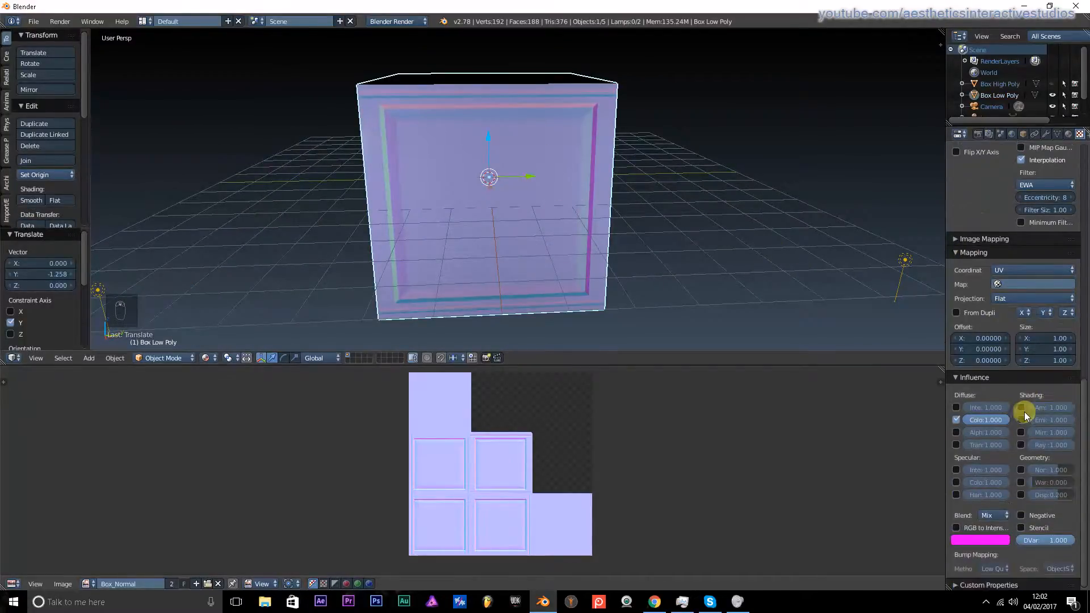
{"action": "left_click", "coordinate": [957, 421]}
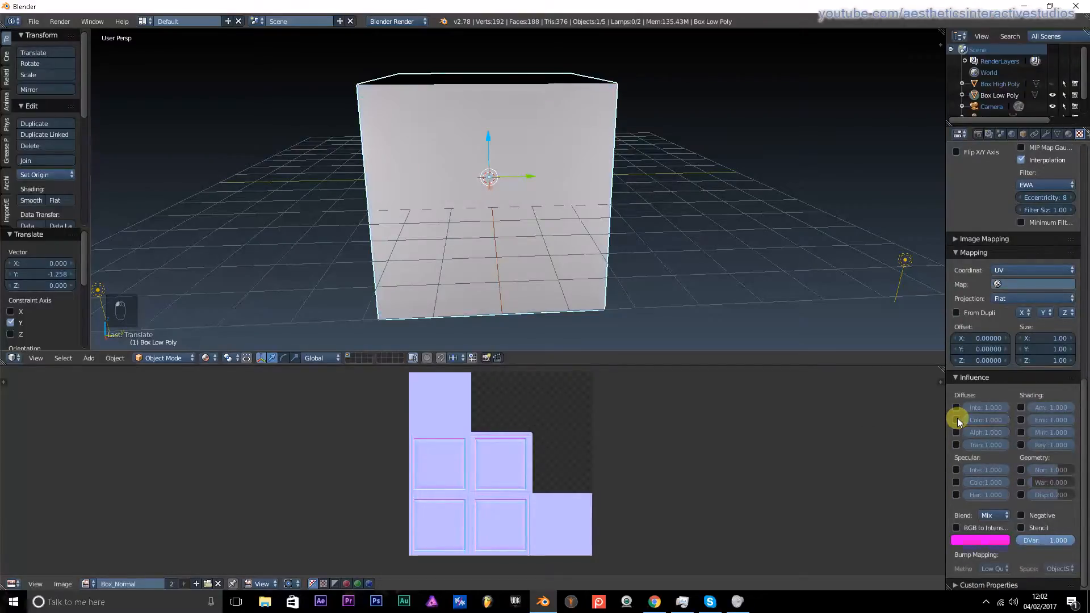
{"action": "left_click", "coordinate": [1022, 470]}
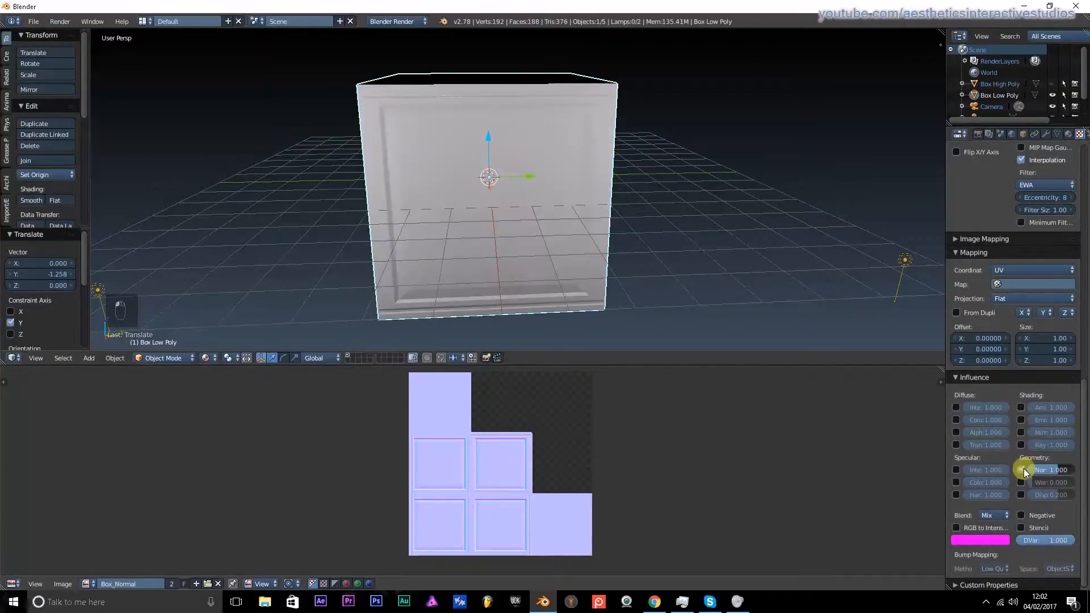
{"action": "scroll", "coordinate": [598, 161], "scroll_direction": "up", "scroll_amount": 5}
{"action": "middle_click_drag", "start_coordinate": [630, 188], "coordinate": [579, 202]}
{"action": "scroll", "coordinate": [578, 206], "scroll_direction": "up", "scroll_amount": 4}
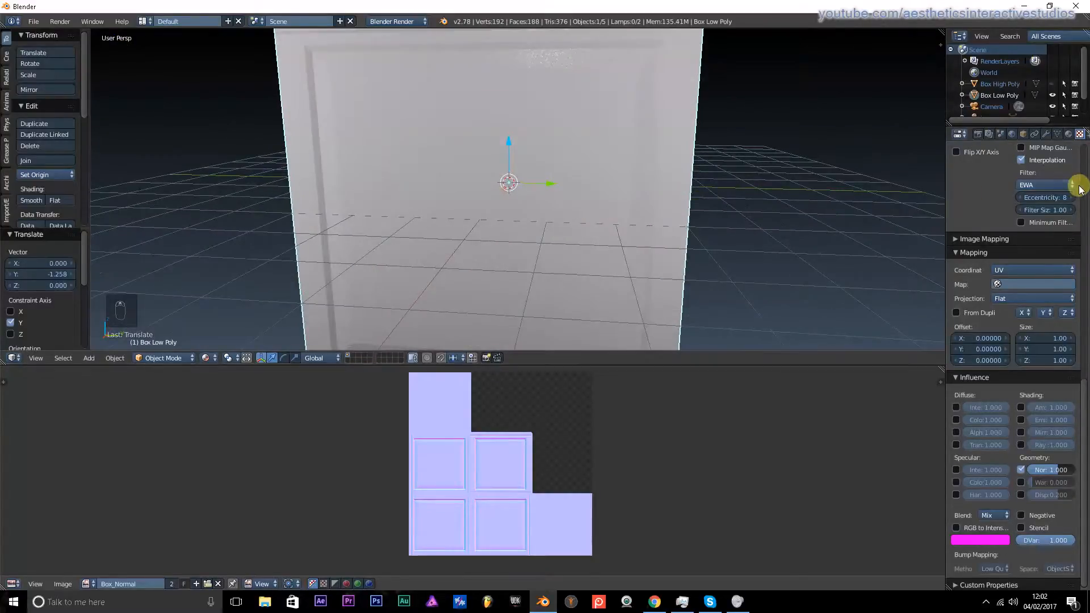
- Reapply sRGB as the color space of the Box_Normal image
{"action": "scroll", "coordinate": [1076, 176], "scroll_direction": "up", "scroll_amount": 15}
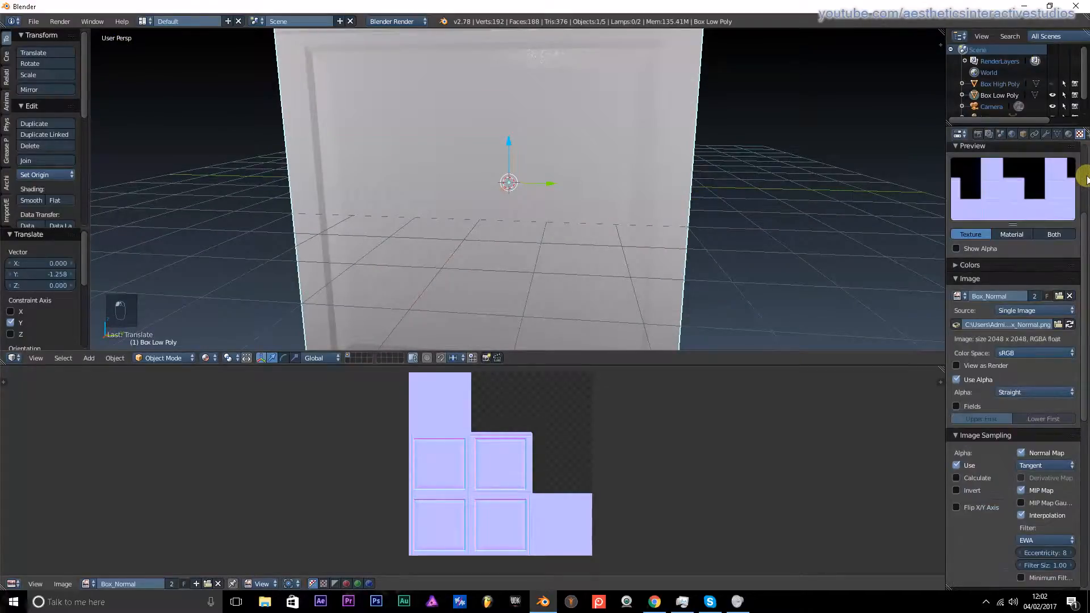
{"action": "left_click", "coordinate": [1022, 352]}
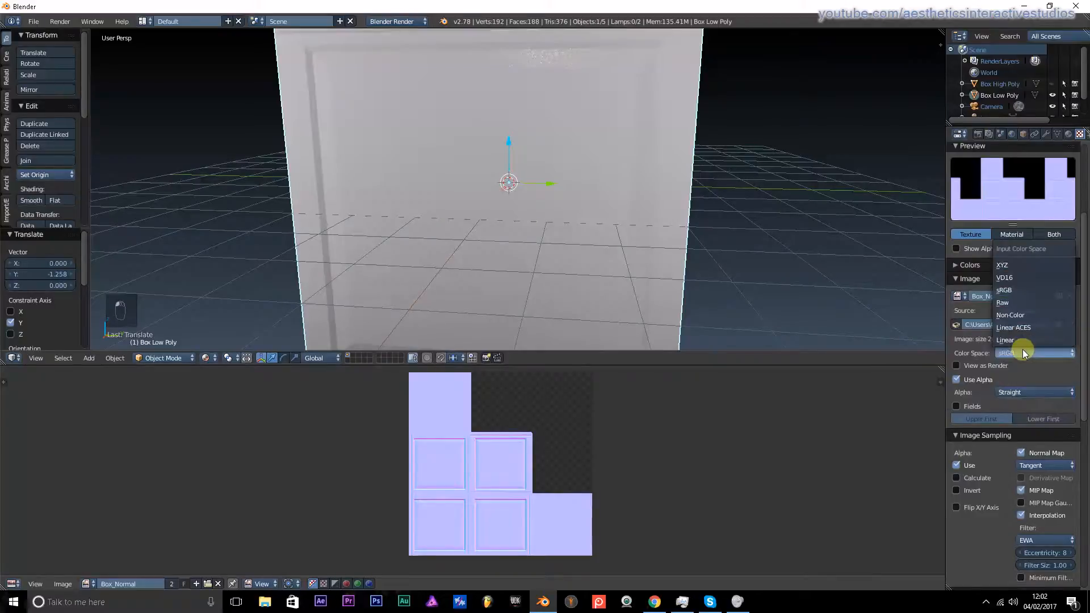
{"action": "left_click", "coordinate": [1014, 290]}
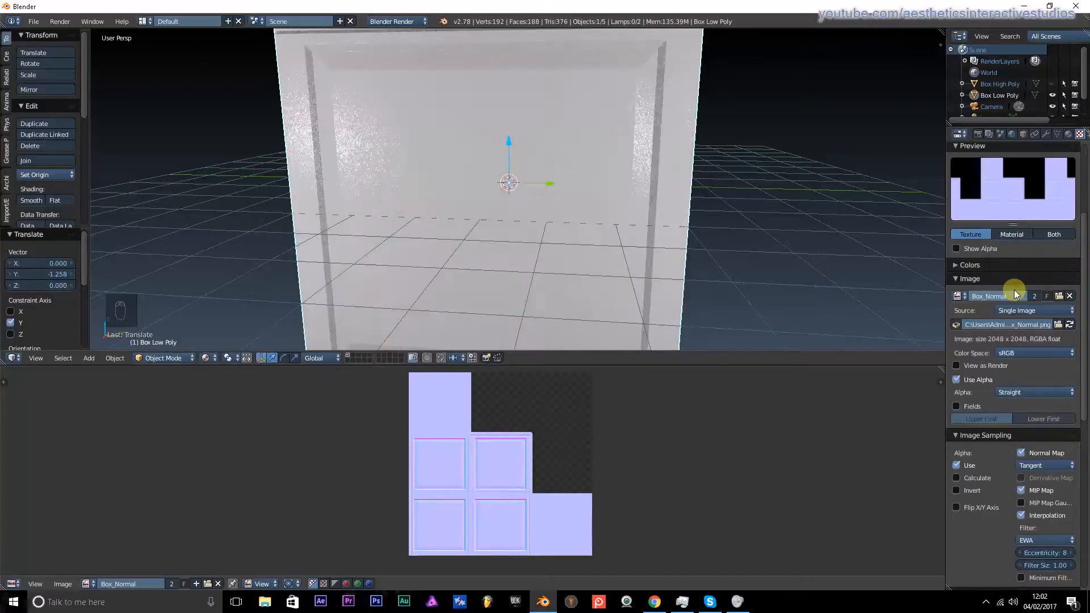
- Examine the normal-mapped panel detail and shading on Box Low Poly from all sides, close up and at a distance
{"action": "scroll", "coordinate": [557, 179], "scroll_direction": "down", "scroll_amount": 3}
{"action": "middle_click_drag", "start_coordinate": [557, 179], "coordinate": [778, 172]}
{"action": "middle_click_drag", "start_coordinate": [789, 166], "coordinate": [482, 220]}
{"action": "scroll", "coordinate": [517, 128], "scroll_direction": "down", "scroll_amount": 4}
{"action": "scroll", "coordinate": [618, 56], "scroll_direction": "up", "scroll_amount": 3}
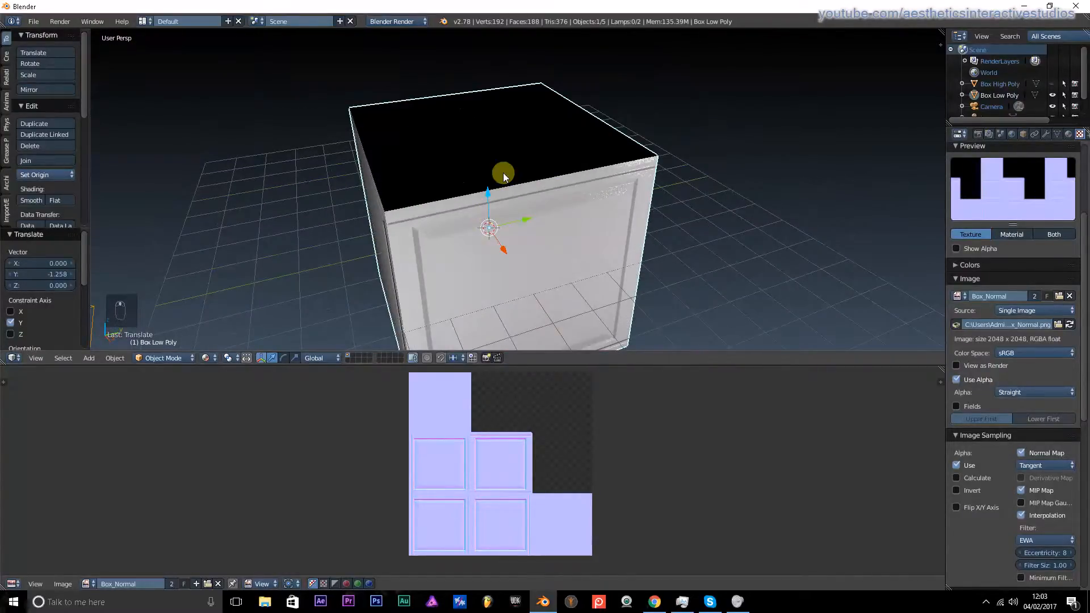
{"action": "middle_click_drag", "start_coordinate": [589, 214], "coordinate": [360, 158]}
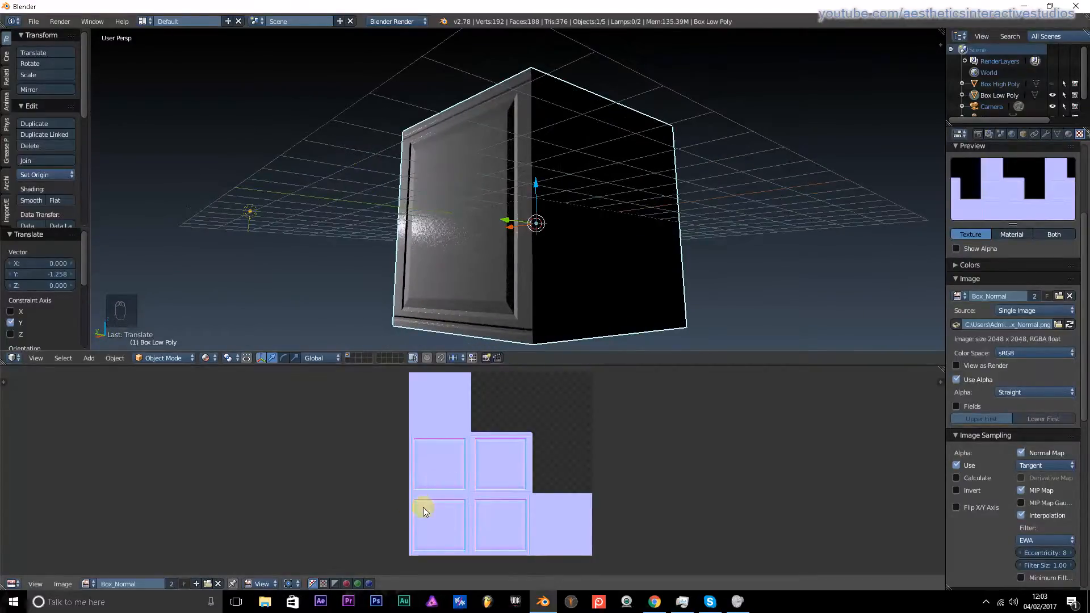
{"action": "middle_click_drag", "start_coordinate": [438, 272], "coordinate": [605, 190]}
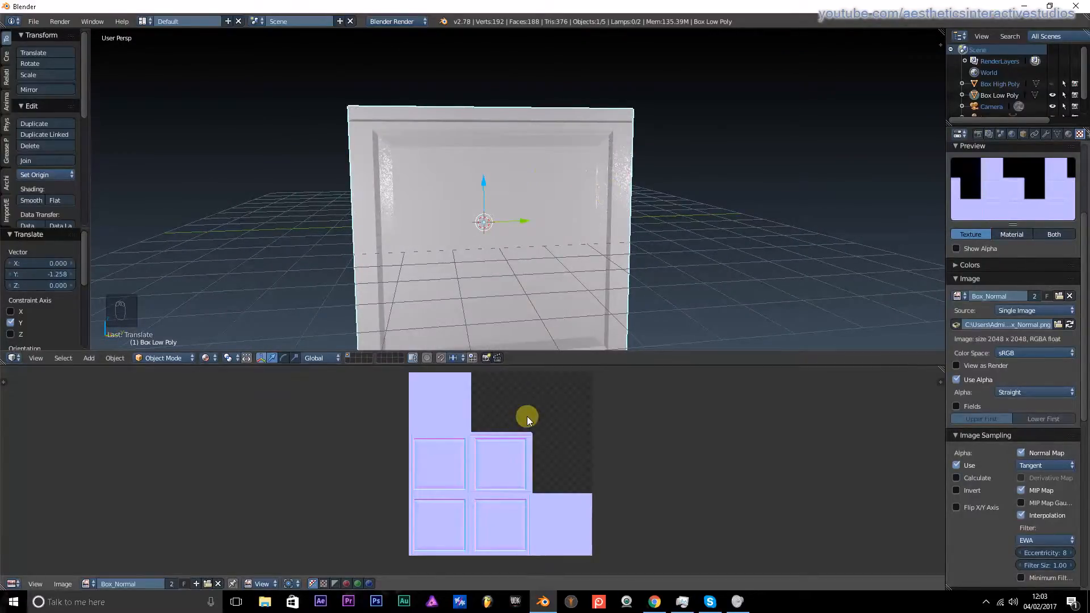
{"action": "scroll", "coordinate": [644, 177], "scroll_direction": "up", "scroll_amount": 3}
{"action": "middle_click_drag", "start_coordinate": [644, 177], "coordinate": [614, 162]}
{"action": "scroll", "coordinate": [621, 165], "scroll_direction": "down", "scroll_amount": 3}
{"action": "scroll", "coordinate": [595, 158], "scroll_direction": "up", "scroll_amount": 6}
{"action": "scroll", "coordinate": [545, 147], "scroll_direction": "down", "scroll_amount": 3}
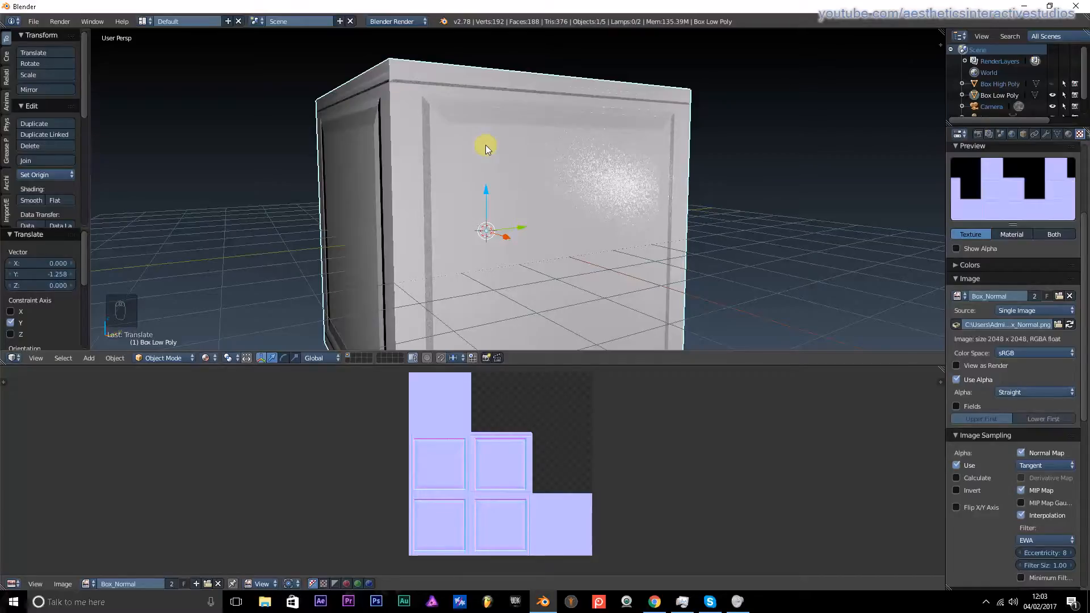
{"action": "middle_click_drag", "start_coordinate": [464, 148], "coordinate": [724, 155]}
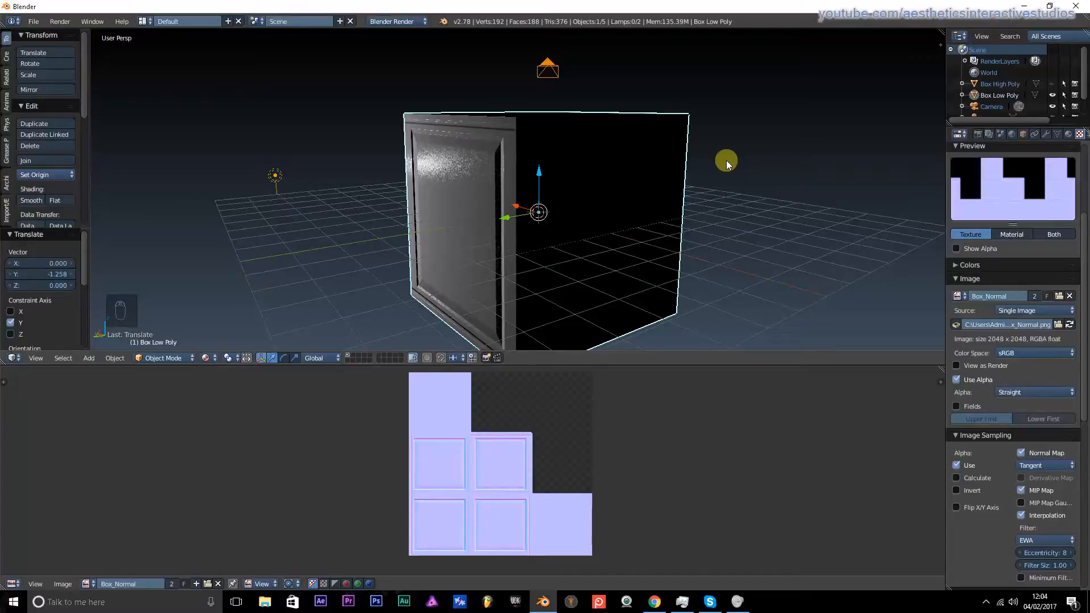
{"action": "scroll", "coordinate": [306, 147], "scroll_direction": "up", "scroll_amount": 3}
{"action": "mouse_move", "coordinate": [307, 146]}
{"action": "middle_mouse_down"}
{"action": "mouse_move", "coordinate": [362, 150]}
{"action": "mouse_move", "coordinate": [431, 186]}
{"action": "mouse_move", "coordinate": [649, 161]}
{"action": "mouse_move", "coordinate": [551, 165]}
{"action": "mouse_move", "coordinate": [564, 140]}
{"action": "mouse_move", "coordinate": [526, 119]}
{"action": "mouse_move", "coordinate": [181, 160]}
{"action": "mouse_move", "coordinate": [243, 154]}
{"action": "middle_mouse_up"}
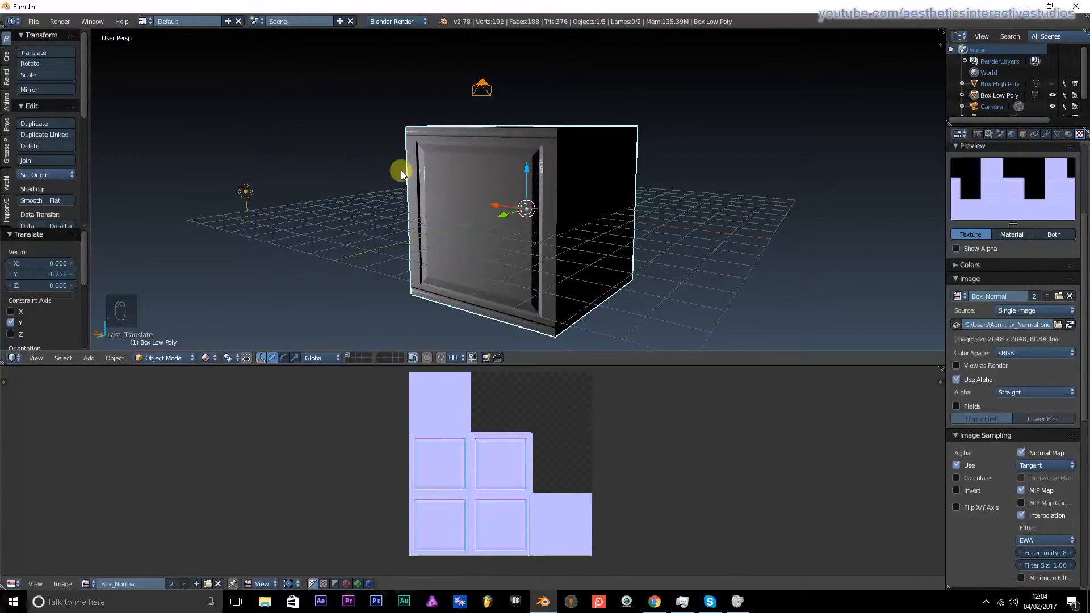
{"action": "scroll", "coordinate": [403, 172], "scroll_direction": "up", "scroll_amount": 5}
{"action": "middle_click_drag", "start_coordinate": [403, 172], "coordinate": [605, 156]}
{"action": "scroll", "coordinate": [605, 156], "scroll_direction": "down", "scroll_amount": 5}
{"action": "middle_click_drag", "start_coordinate": [527, 134], "coordinate": [402, 147]}
{"action": "scroll", "coordinate": [460, 177], "scroll_direction": "up", "scroll_amount": 2}
{"action": "middle_click_drag", "start_coordinate": [442, 177], "coordinate": [748, 159]}
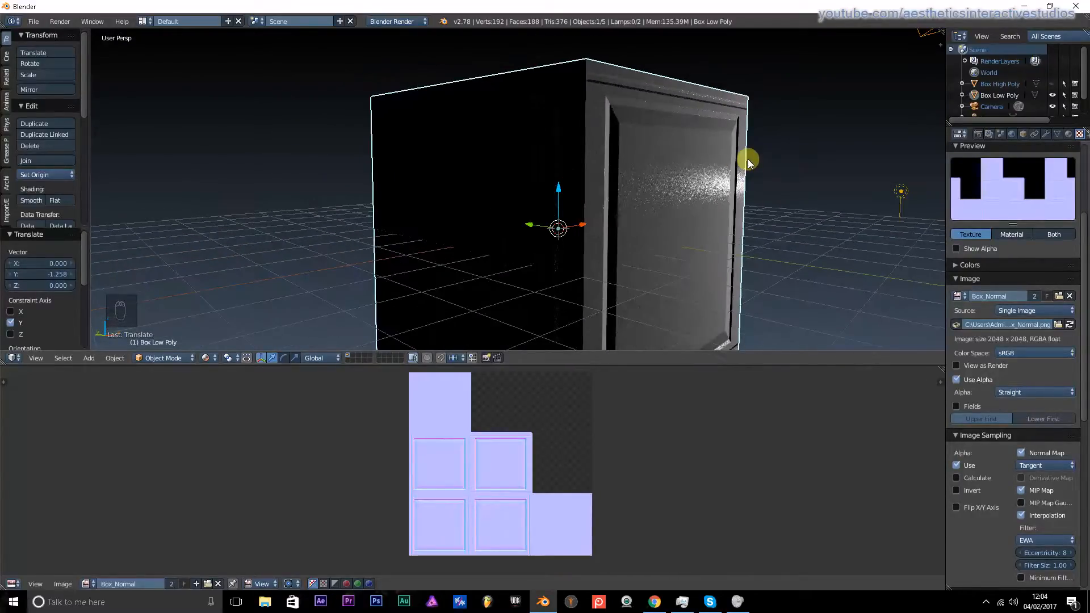
{"action": "scroll", "coordinate": [747, 159], "scroll_direction": "down", "scroll_amount": 4}
{"action": "scroll", "coordinate": [690, 207], "scroll_direction": "up", "scroll_amount": 2}
{"action": "scroll", "coordinate": [690, 207], "scroll_direction": "up", "scroll_amount": 2}
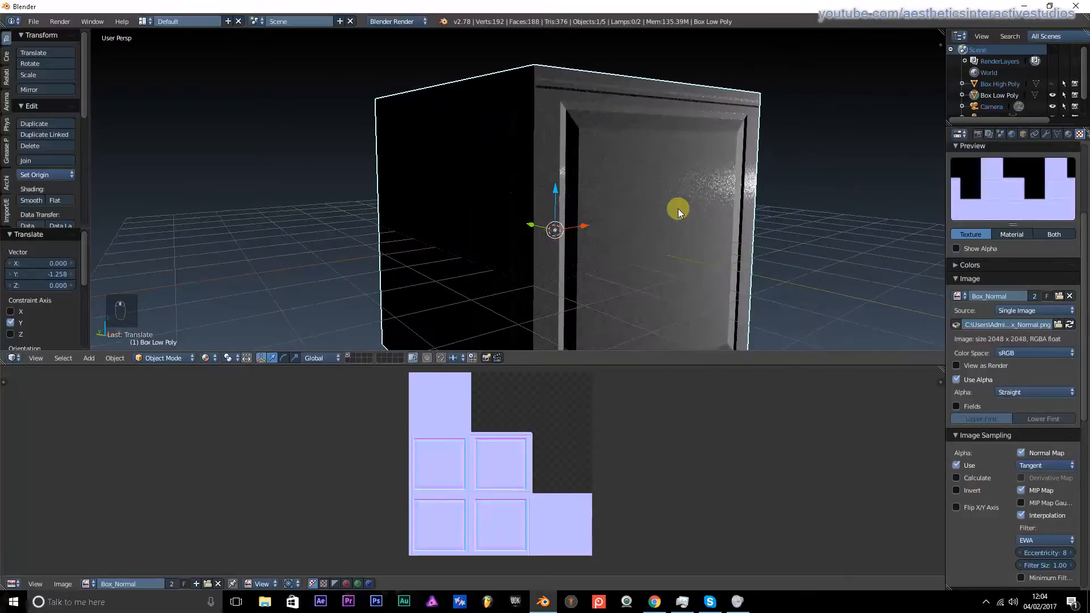
{"action": "middle_click_drag", "start_coordinate": [678, 209], "coordinate": [391, 227]}
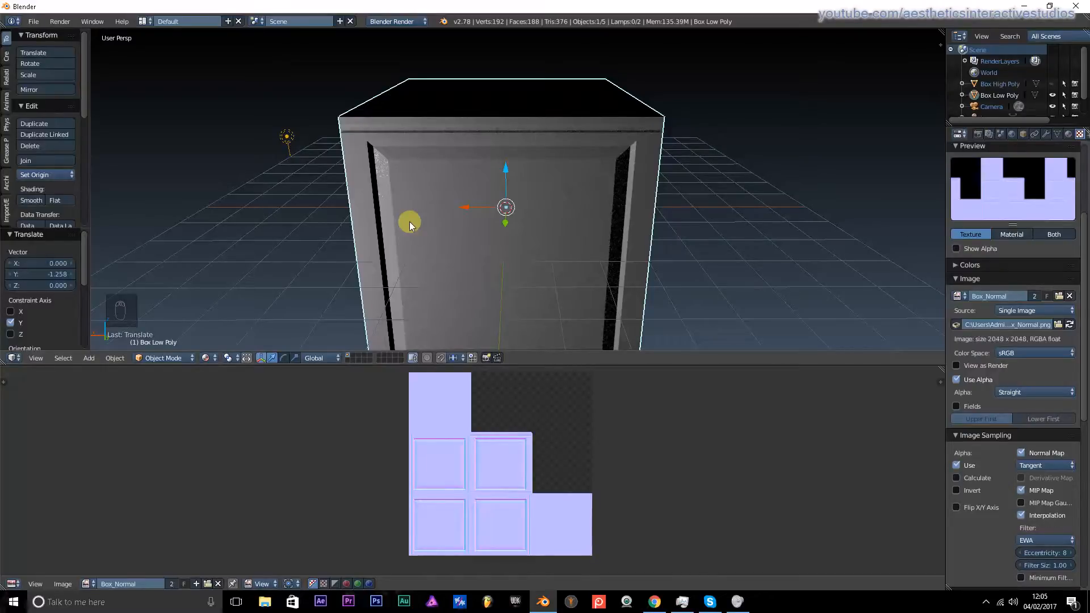
{"action": "middle_click_drag", "start_coordinate": [335, 189], "coordinate": [431, 235]}
{"action": "scroll", "coordinate": [588, 215], "scroll_direction": "down", "scroll_amount": 4}
{"action": "scroll", "coordinate": [435, 235], "scroll_direction": "up", "scroll_amount": 6}
{"action": "scroll", "coordinate": [498, 243], "scroll_direction": "down", "scroll_amount": 2}
{"action": "middle_click_drag", "start_coordinate": [498, 243], "coordinate": [755, 209]}
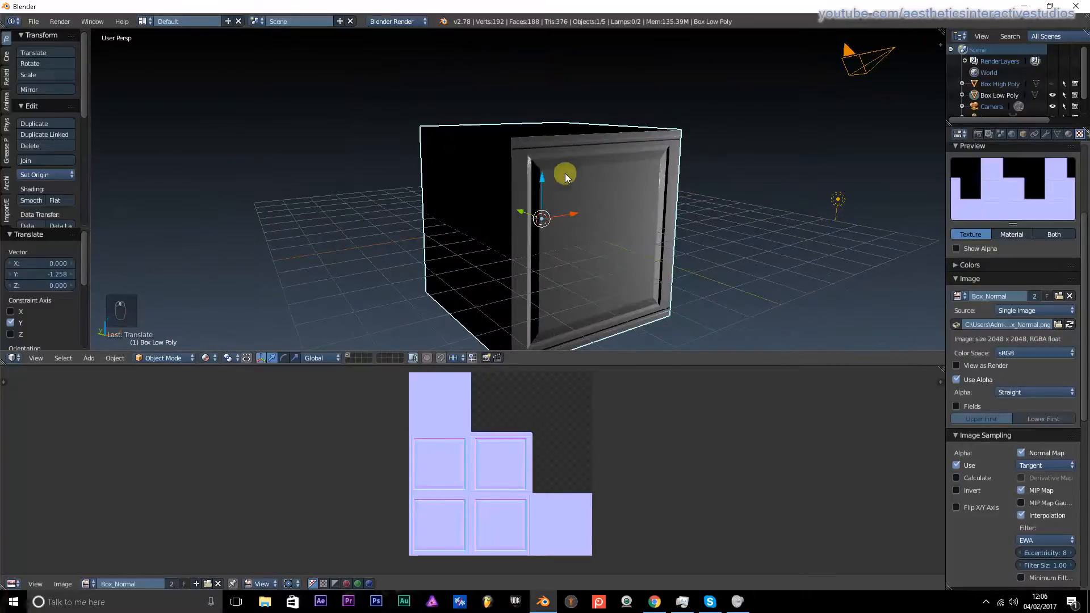
{"action": "middle_click_drag", "start_coordinate": [565, 175], "coordinate": [613, 179]}
{"action": "middle_click_drag", "start_coordinate": [552, 153], "coordinate": [224, 138]}
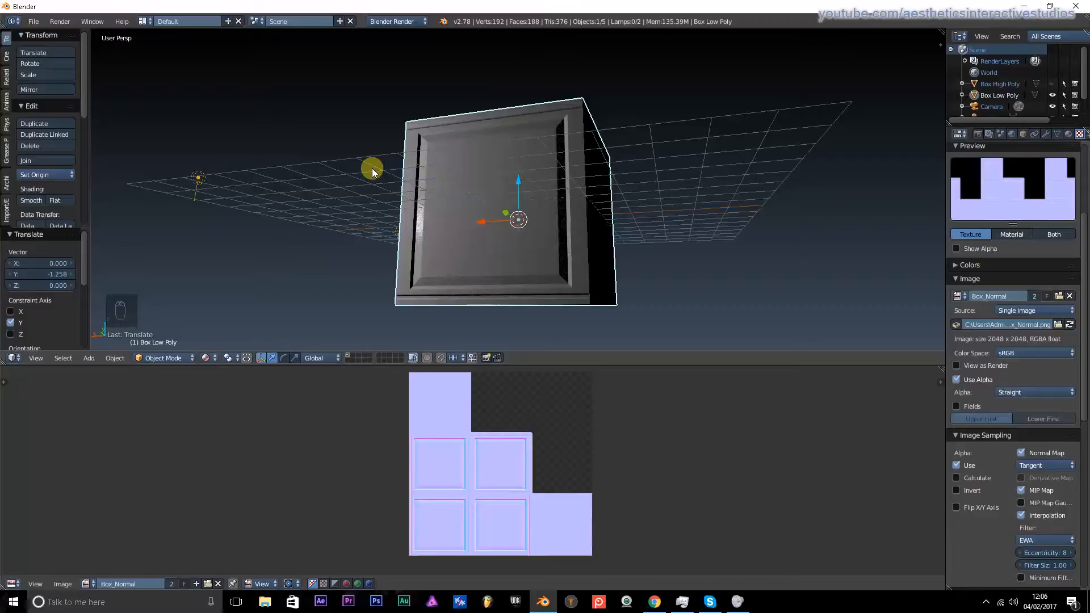
{"action": "scroll", "coordinate": [372, 168], "scroll_direction": "up", "scroll_amount": 3}
{"action": "scroll", "coordinate": [352, 171], "scroll_direction": "down", "scroll_amount": 3}
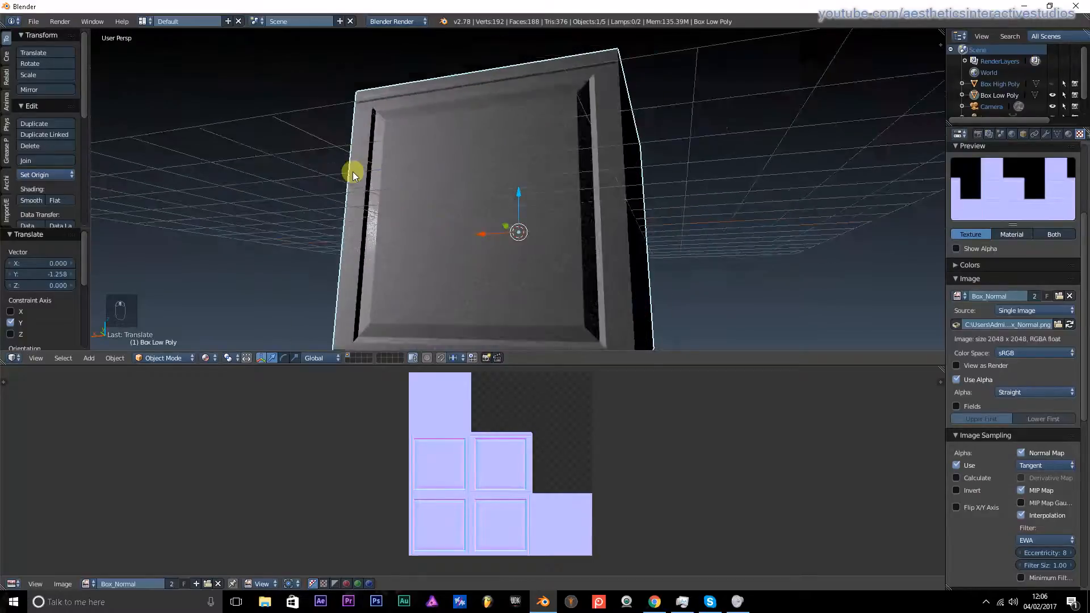
{"action": "middle_click_drag", "start_coordinate": [363, 185], "coordinate": [630, 199]}
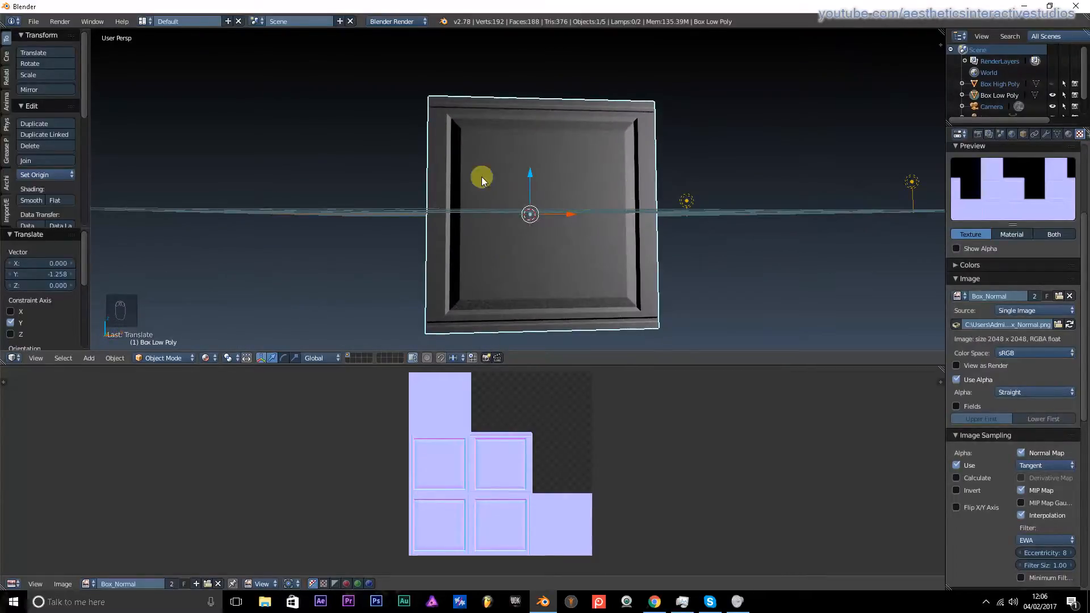
{"action": "middle_click_drag", "start_coordinate": [482, 181], "coordinate": [418, 202]}
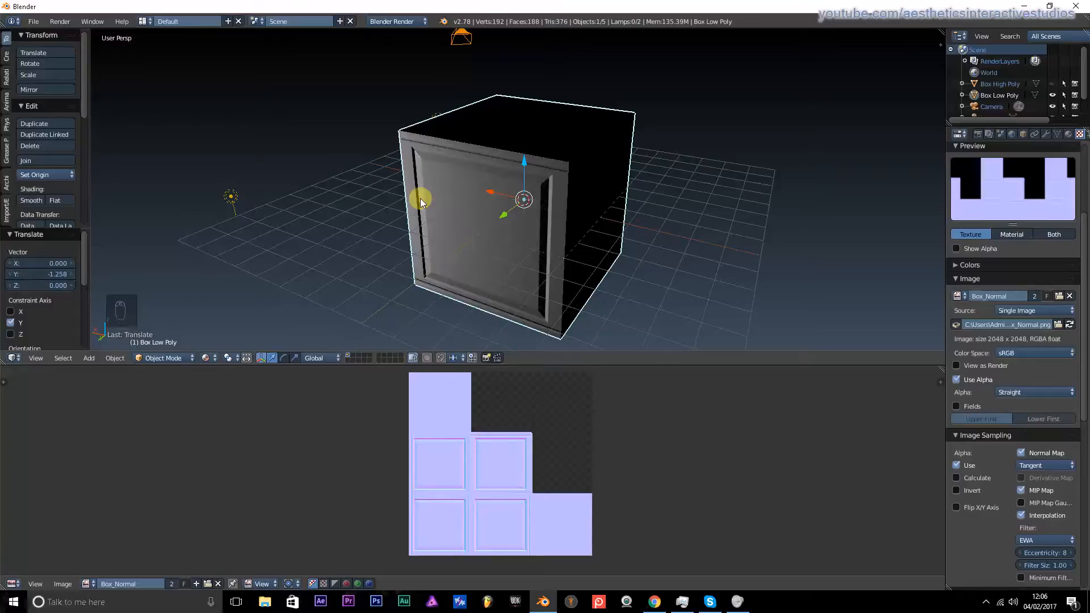
{"action": "scroll", "coordinate": [419, 178], "scroll_direction": "up", "scroll_amount": 4}
{"action": "middle_click_drag", "start_coordinate": [404, 183], "coordinate": [502, 233]}
{"action": "scroll", "coordinate": [438, 179], "scroll_direction": "down", "scroll_amount": 5}
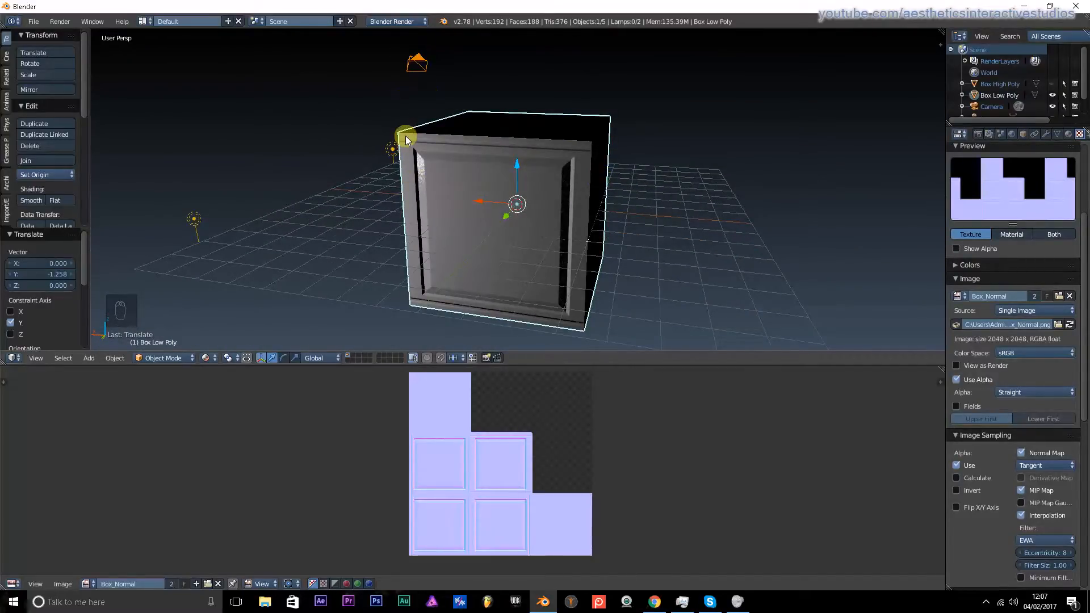
{"action": "middle_click_drag", "start_coordinate": [440, 231], "coordinate": [490, 155]}
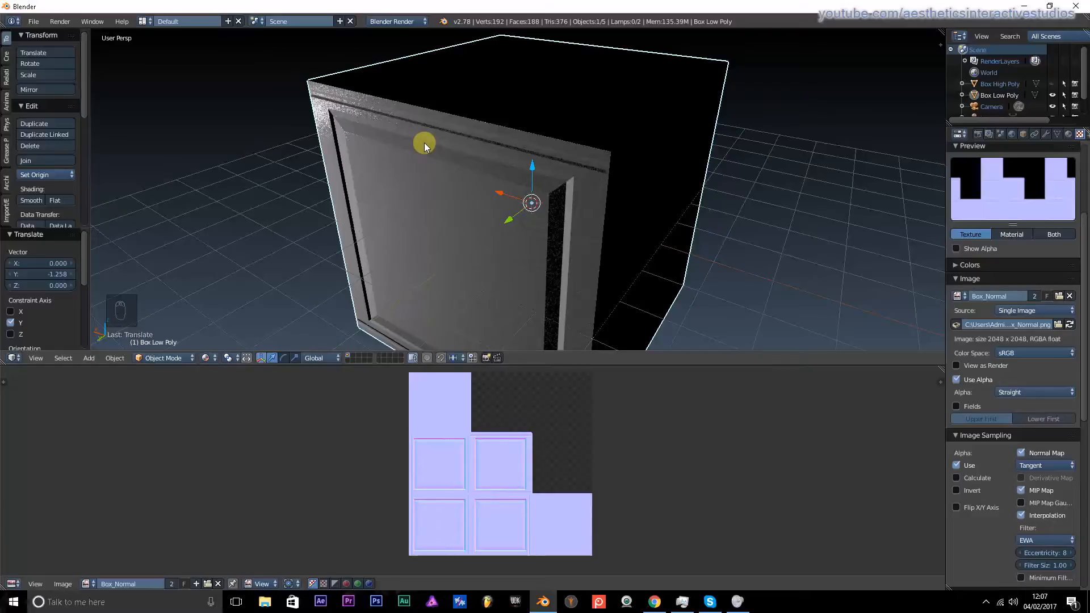
{"action": "scroll", "coordinate": [420, 139], "scroll_direction": "down", "scroll_amount": 3}
{"action": "middle_click_drag", "start_coordinate": [421, 138], "coordinate": [368, 161]}
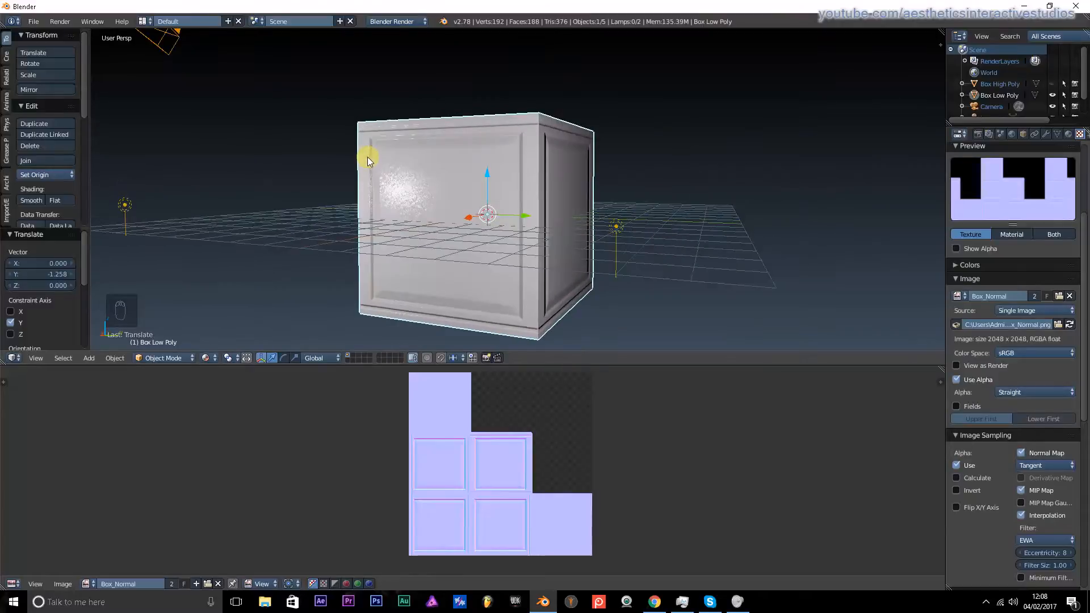
{"action": "scroll", "coordinate": [368, 160], "scroll_direction": "down", "scroll_amount": 3}
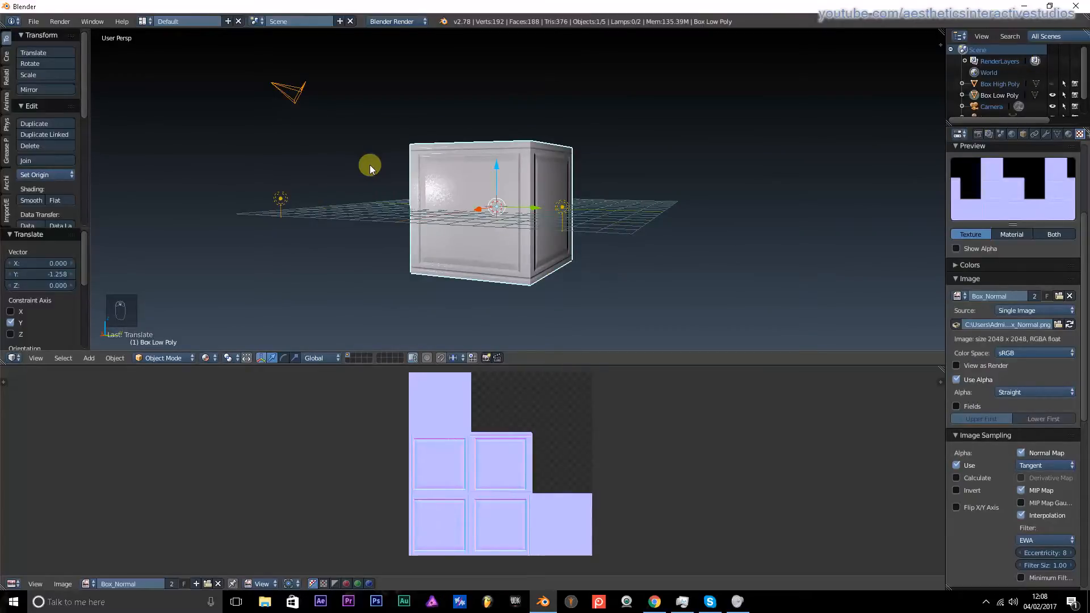
- Save the scene as Box.blend in the Tutorial folder
{"action": "key", "text": "ctrl+shift+s"}
{"action": "left_click", "coordinate": [186, 64]}
{"action": "left_click", "coordinate": [180, 64]}
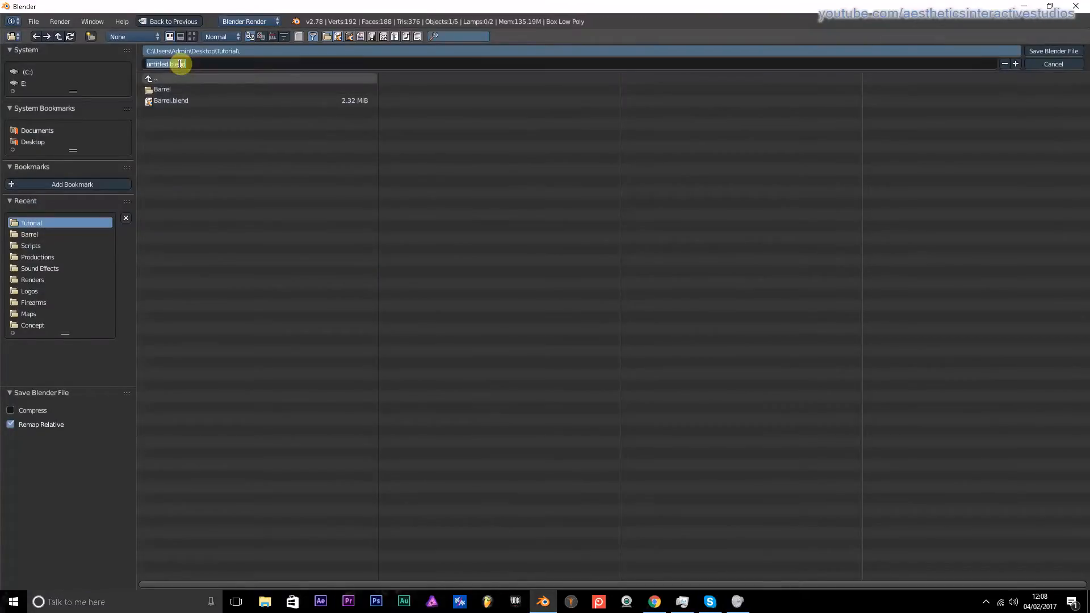
{"action": "key", "text": "Return"}
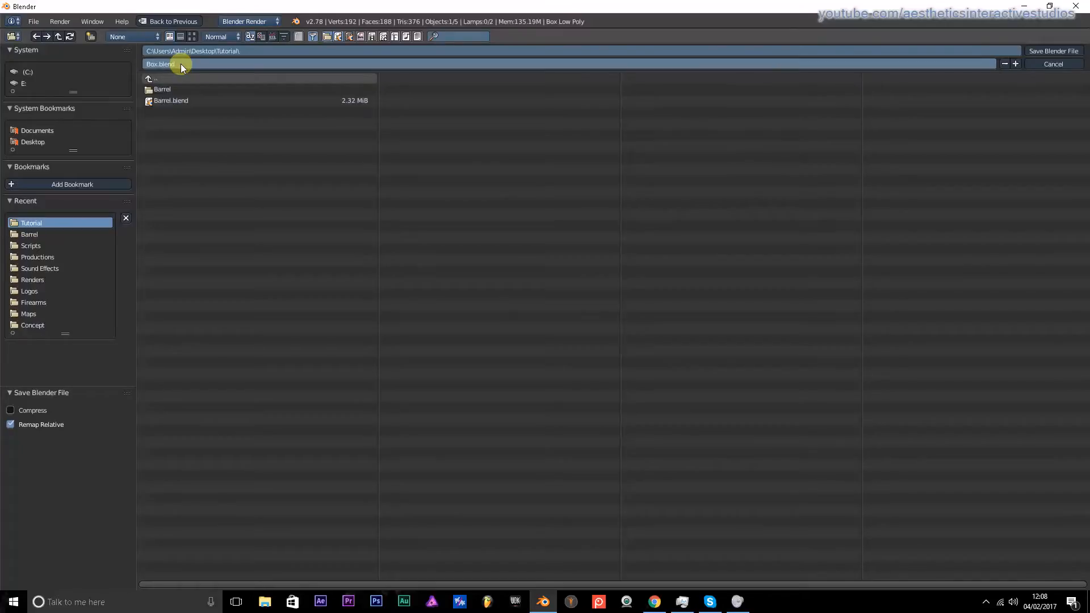
{"action": "left_click", "coordinate": [1071, 52]}
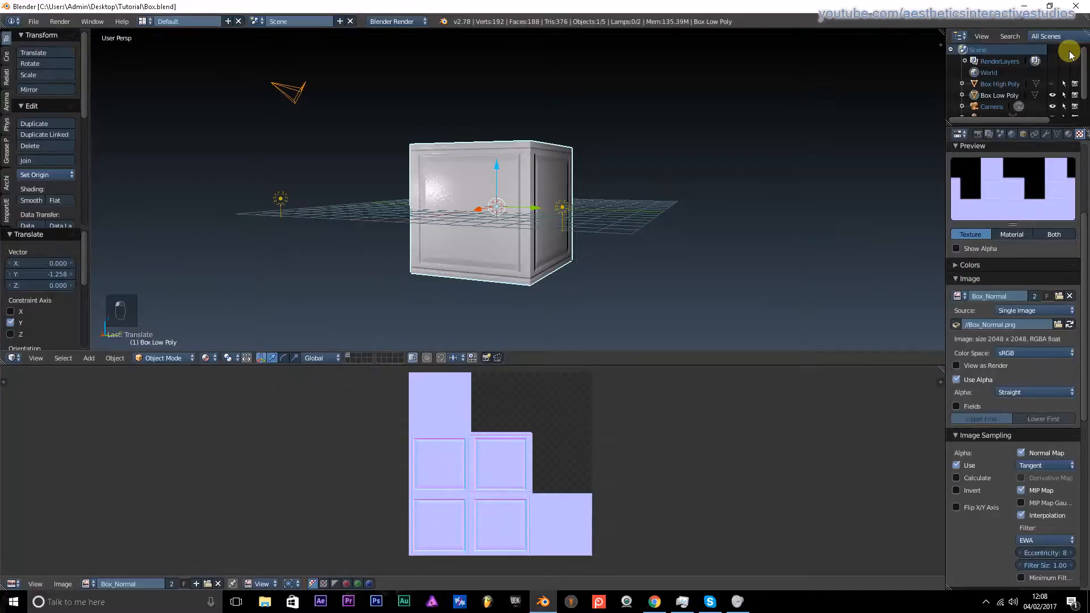
- Open the recent file Barrel.blend and look over the normal-mapped barrel
{"action": "left_click", "coordinate": [33, 21]}
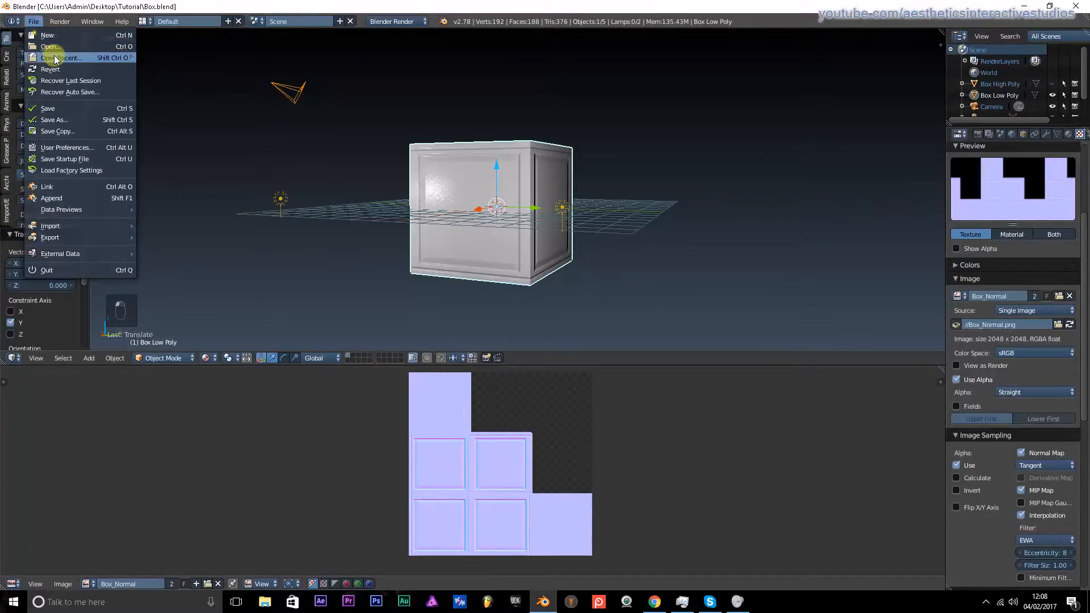
{"action": "mouse_move", "coordinate": [56, 59]}
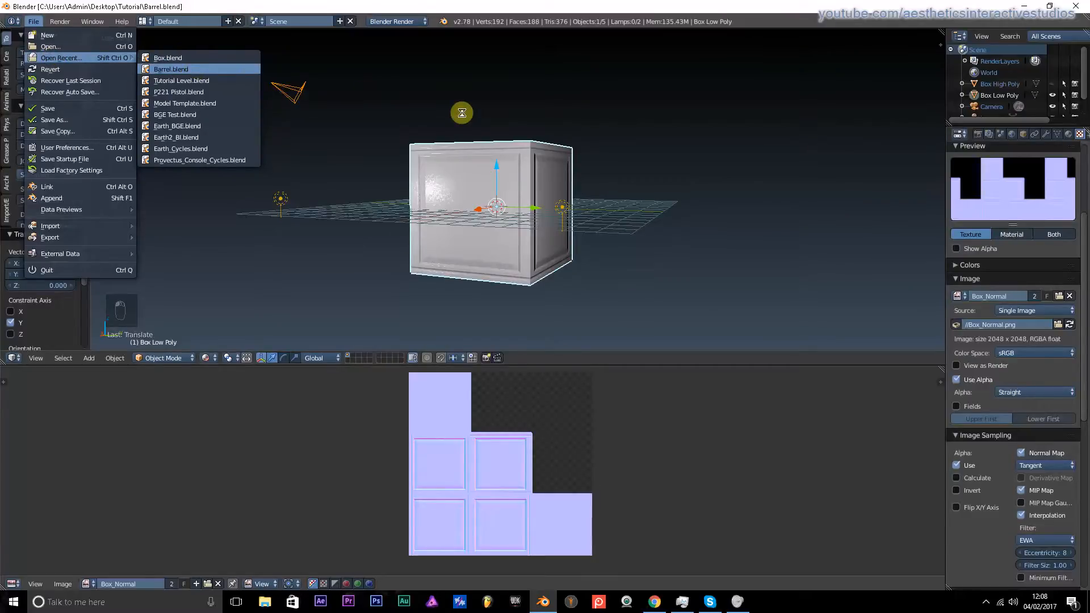
{"action": "scroll", "coordinate": [511, 171], "scroll_direction": "up", "scroll_amount": 2}
{"action": "middle_click_drag", "start_coordinate": [525, 176], "coordinate": [483, 132]}
{"action": "scroll", "coordinate": [563, 182], "scroll_direction": "up", "scroll_amount": 4}
{"action": "scroll", "coordinate": [570, 220], "scroll_direction": "down", "scroll_amount": 4}
{"action": "scroll", "coordinate": [482, 131], "scroll_direction": "up", "scroll_amount": 1}
{"action": "middle_click_drag", "start_coordinate": [551, 221], "coordinate": [514, 204]}
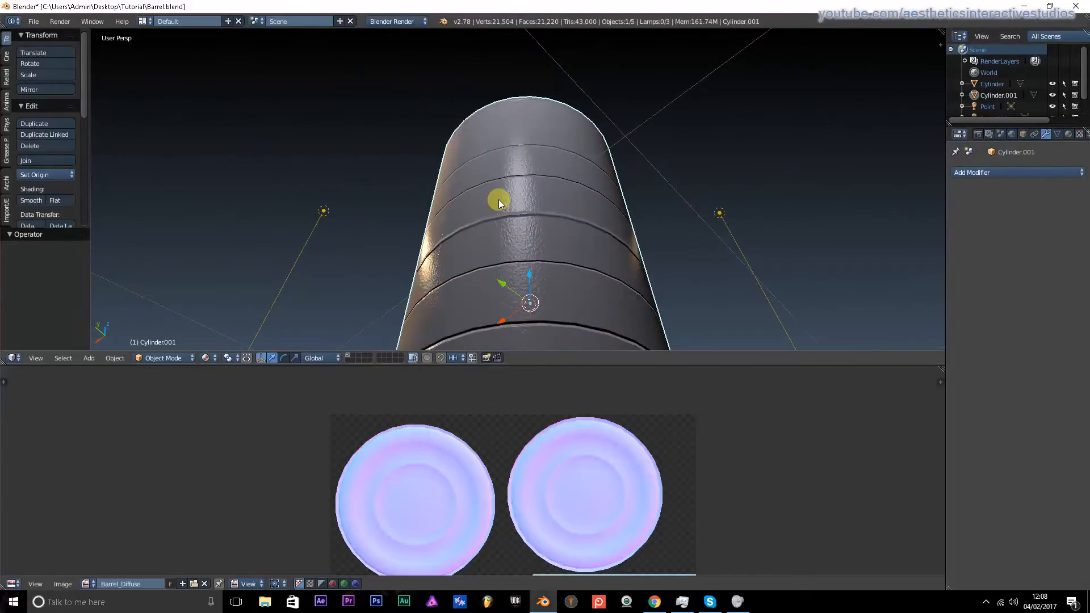
- Put the barrel mesh in Edit Mode and select all of it to examine its UV layout over the baked map
{"action": "key", "text": "Tab"}
{"action": "key", "text": "a"}
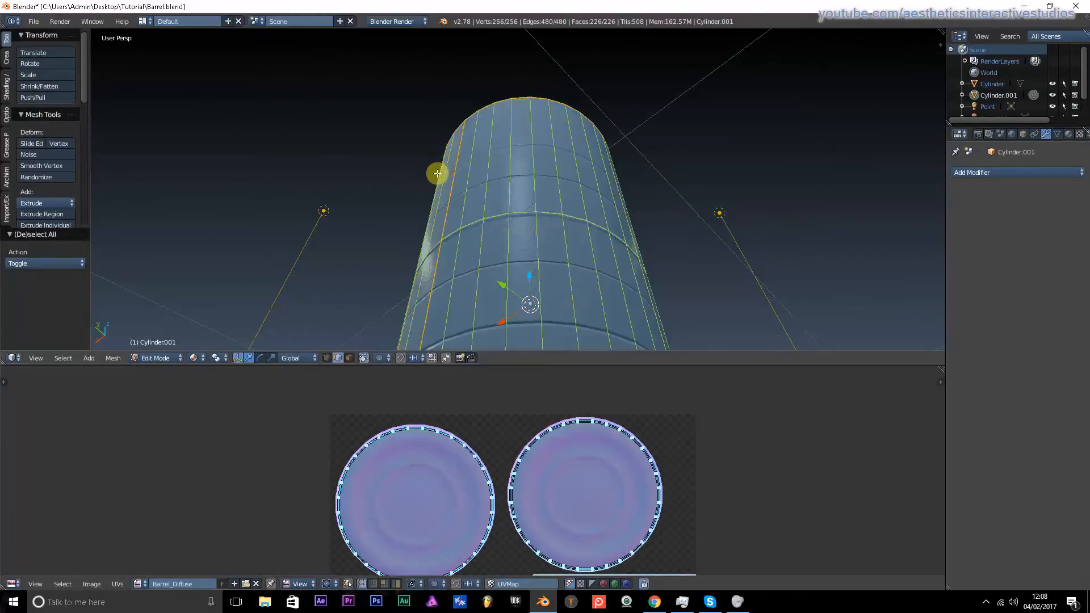
{"action": "scroll", "coordinate": [462, 467], "scroll_direction": "down", "scroll_amount": 4}
{"action": "scroll", "coordinate": [462, 434], "scroll_direction": "up", "scroll_amount": 5}
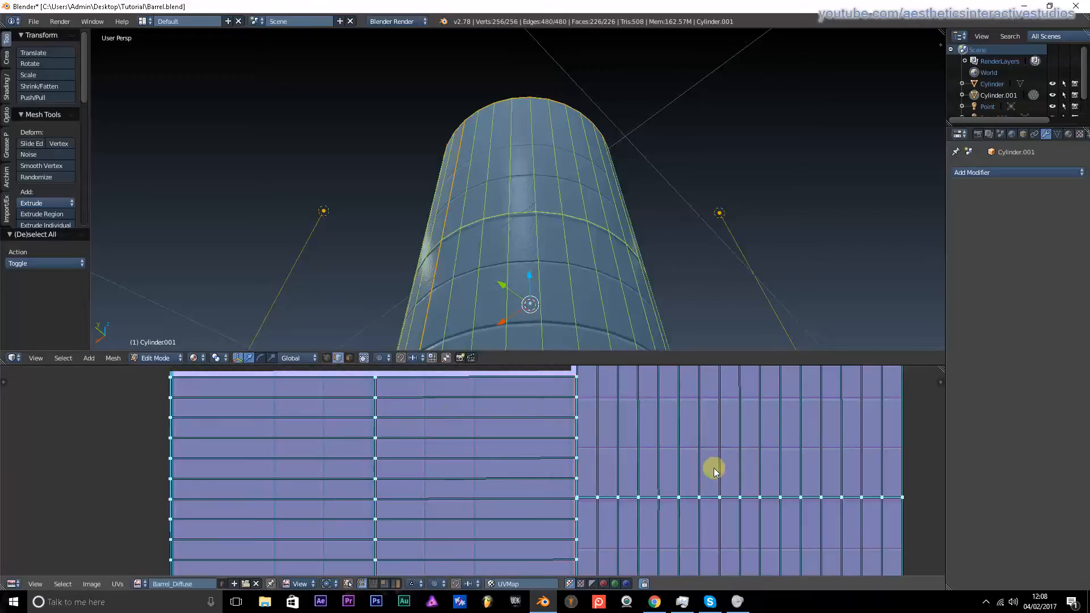
{"action": "scroll", "coordinate": [482, 426], "scroll_direction": "down", "scroll_amount": 3}
{"action": "middle_click_drag", "start_coordinate": [435, 160], "coordinate": [470, 213]}
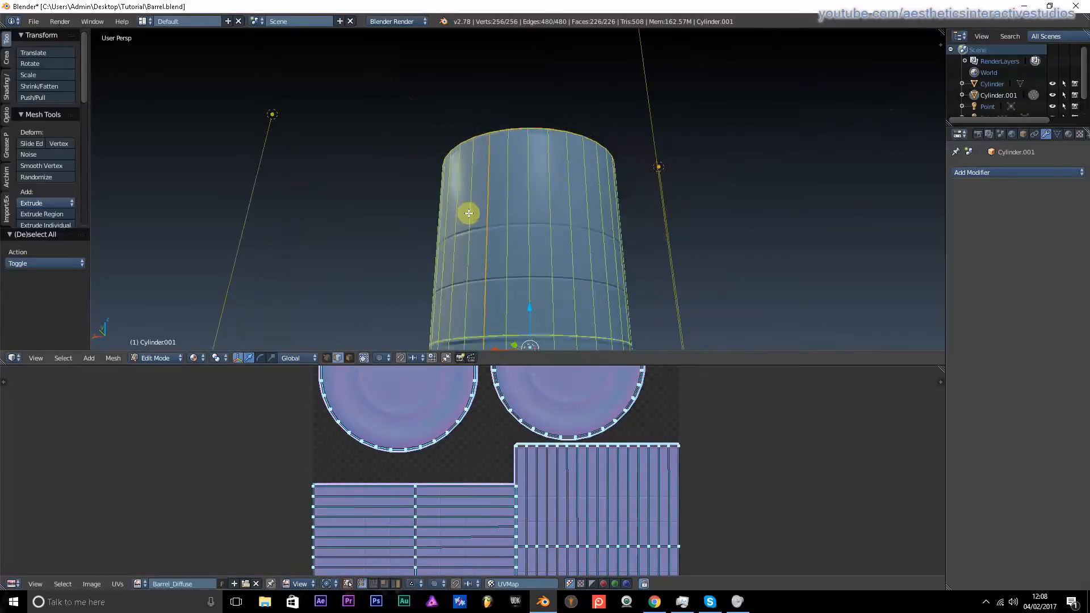
- Deselect the barrel mesh and examine the normal-mapped shading on its lid rings and side bands from several angles, close up and at a distance
{"action": "scroll", "coordinate": [482, 221], "scroll_direction": "up", "scroll_amount": 3}
{"action": "key", "text": "a"}
{"action": "middle_click_drag", "start_coordinate": [482, 136], "coordinate": [384, 209]}
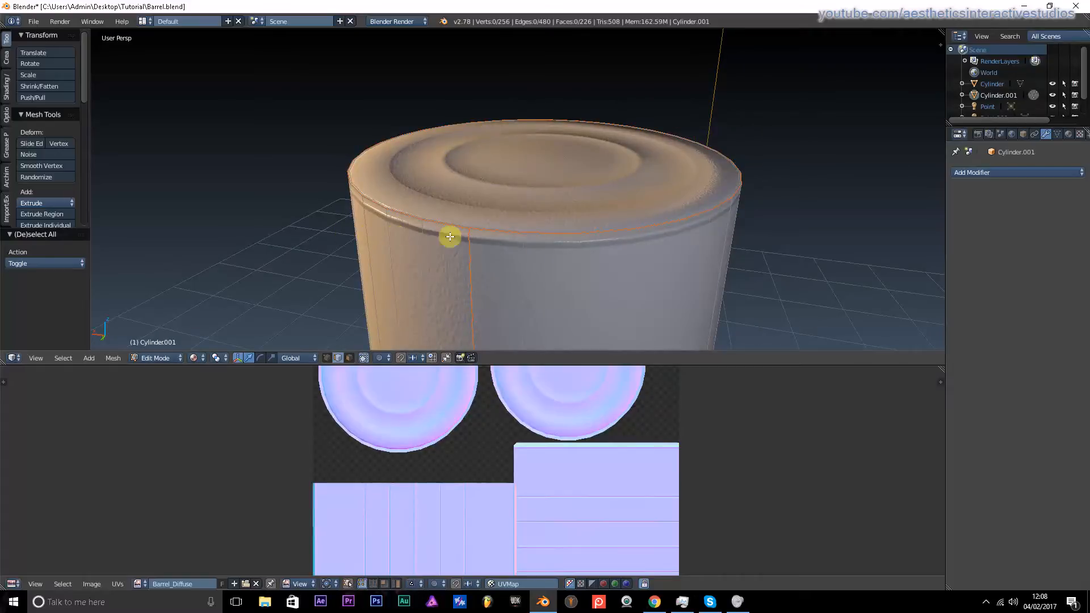
{"action": "scroll", "coordinate": [495, 244], "scroll_direction": "down", "scroll_amount": 5}
{"action": "middle_click_drag", "start_coordinate": [486, 241], "coordinate": [548, 163]}
{"action": "middle_click_drag", "start_coordinate": [511, 193], "coordinate": [514, 227]}
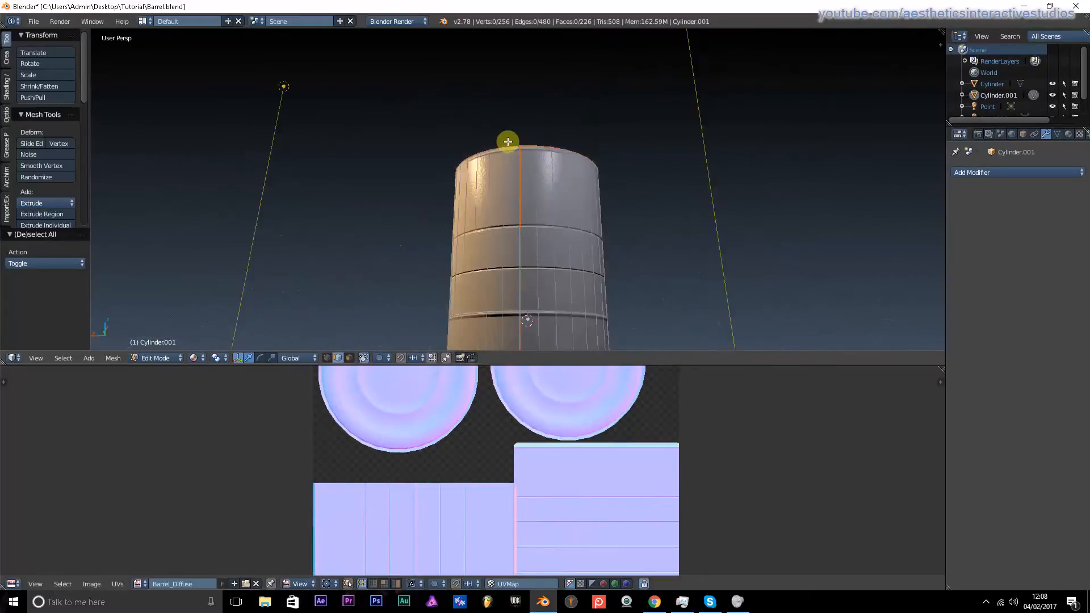
{"action": "middle_click_drag", "start_coordinate": [507, 142], "coordinate": [516, 98]}
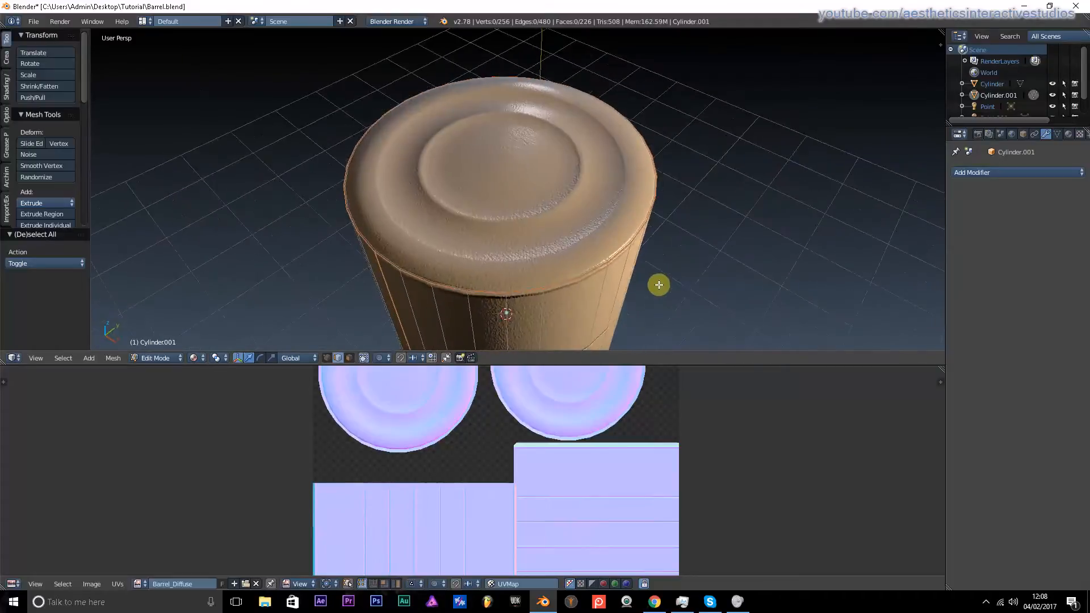
{"action": "mouse_move", "coordinate": [665, 259]}
{"action": "middle_mouse_down"}
{"action": "mouse_move", "coordinate": [680, 306]}
{"action": "mouse_move", "coordinate": [671, 276]}
{"action": "middle_mouse_up"}
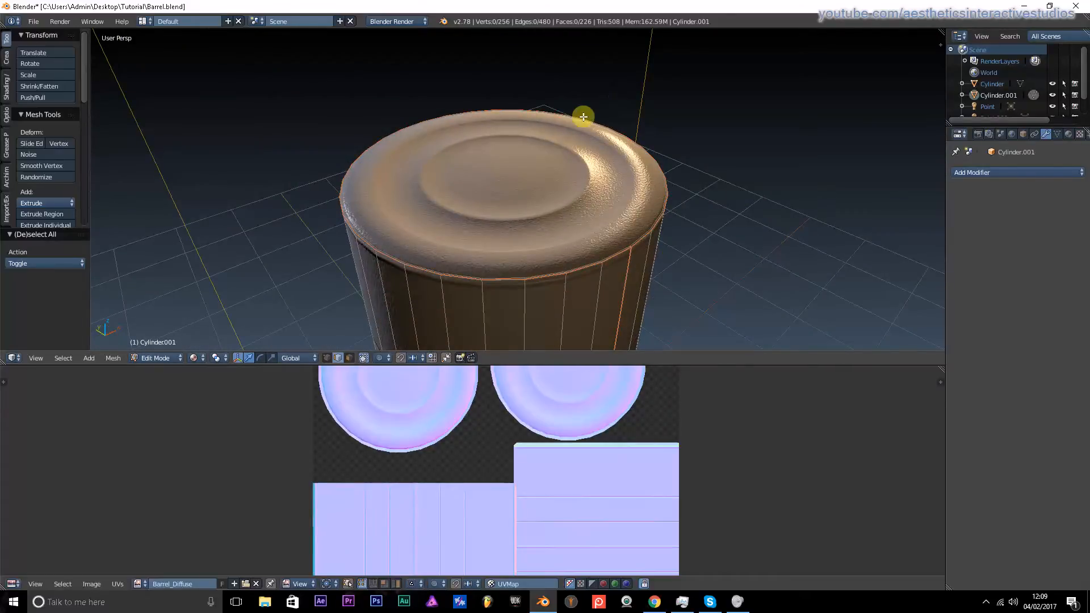
{"action": "middle_click_drag", "start_coordinate": [481, 181], "coordinate": [511, 203]}
{"action": "scroll", "coordinate": [489, 231], "scroll_direction": "down", "scroll_amount": 4}
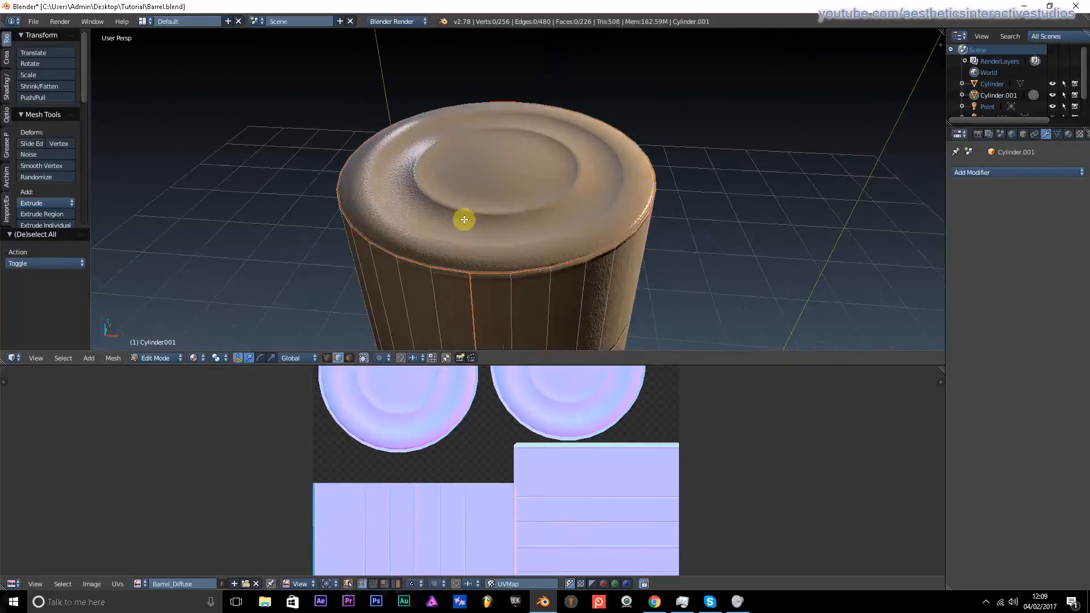
{"action": "middle_click_drag", "start_coordinate": [464, 220], "coordinate": [302, 217]}
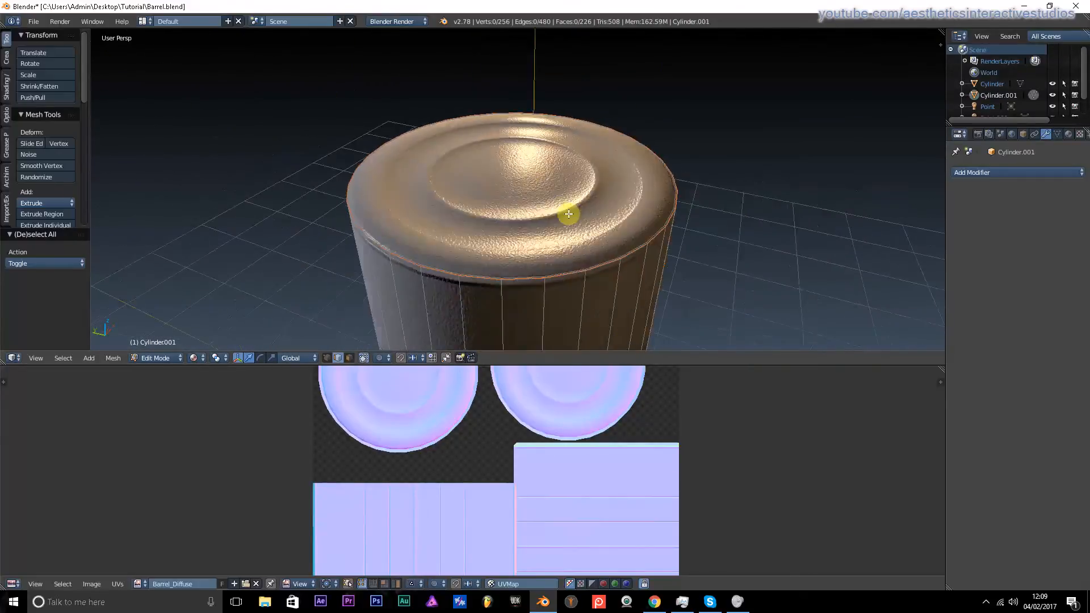
{"action": "middle_click_drag", "start_coordinate": [548, 233], "coordinate": [594, 210]}
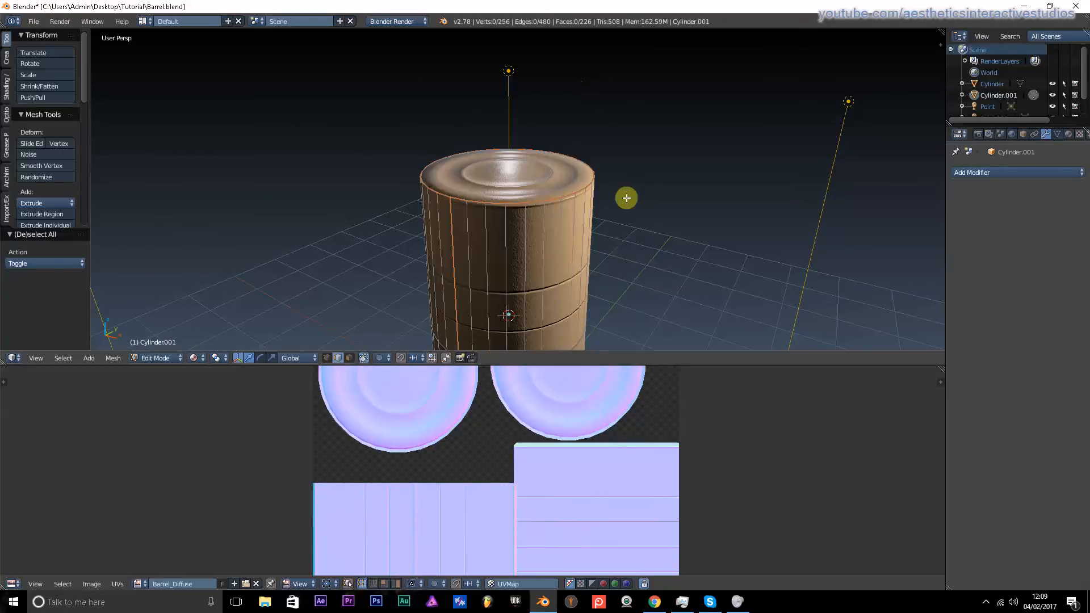
{"action": "scroll", "coordinate": [568, 131], "scroll_direction": "down", "scroll_amount": 3}
{"action": "mouse_move", "coordinate": [577, 144]}
{"action": "middle_mouse_down"}
{"action": "mouse_move", "coordinate": [384, 195]}
{"action": "mouse_move", "coordinate": [516, 160]}
{"action": "mouse_move", "coordinate": [577, 154]}
{"action": "mouse_move", "coordinate": [577, 171]}
{"action": "mouse_move", "coordinate": [569, 151]}
{"action": "middle_mouse_up"}
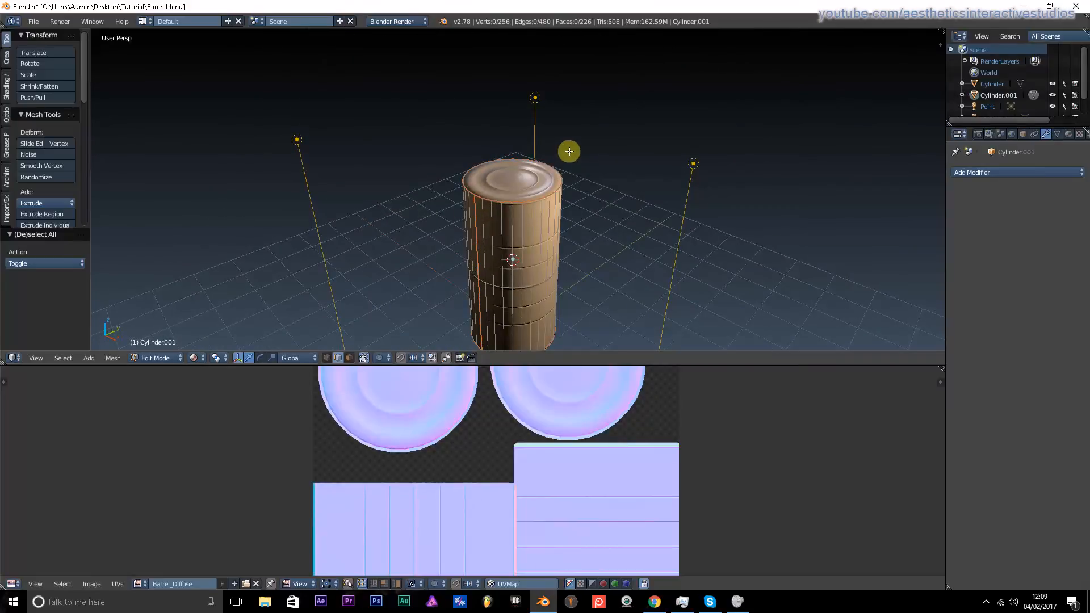